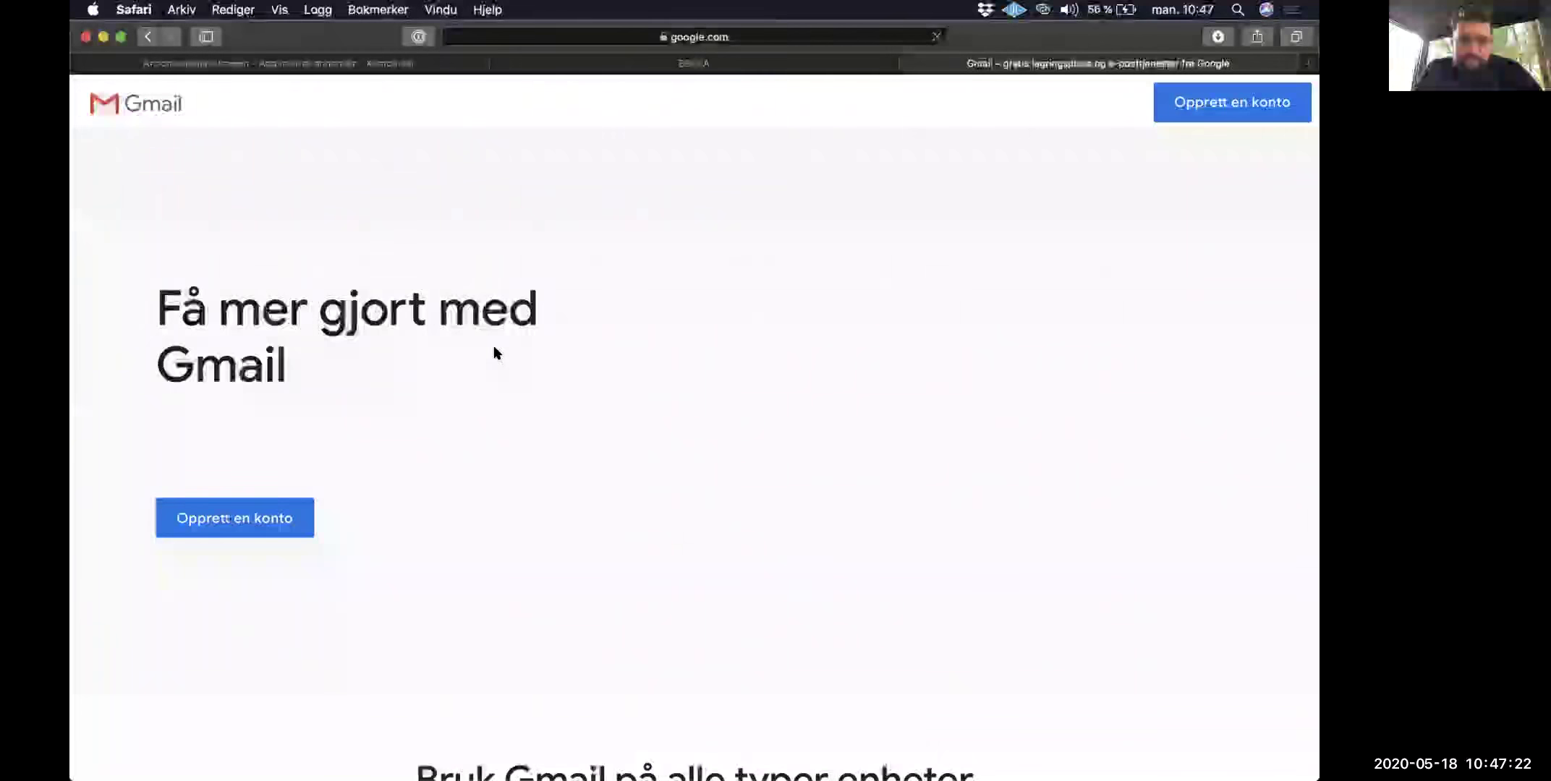
Step: Sign in to Gmail with the company account e-mail and password
click(1098, 105)
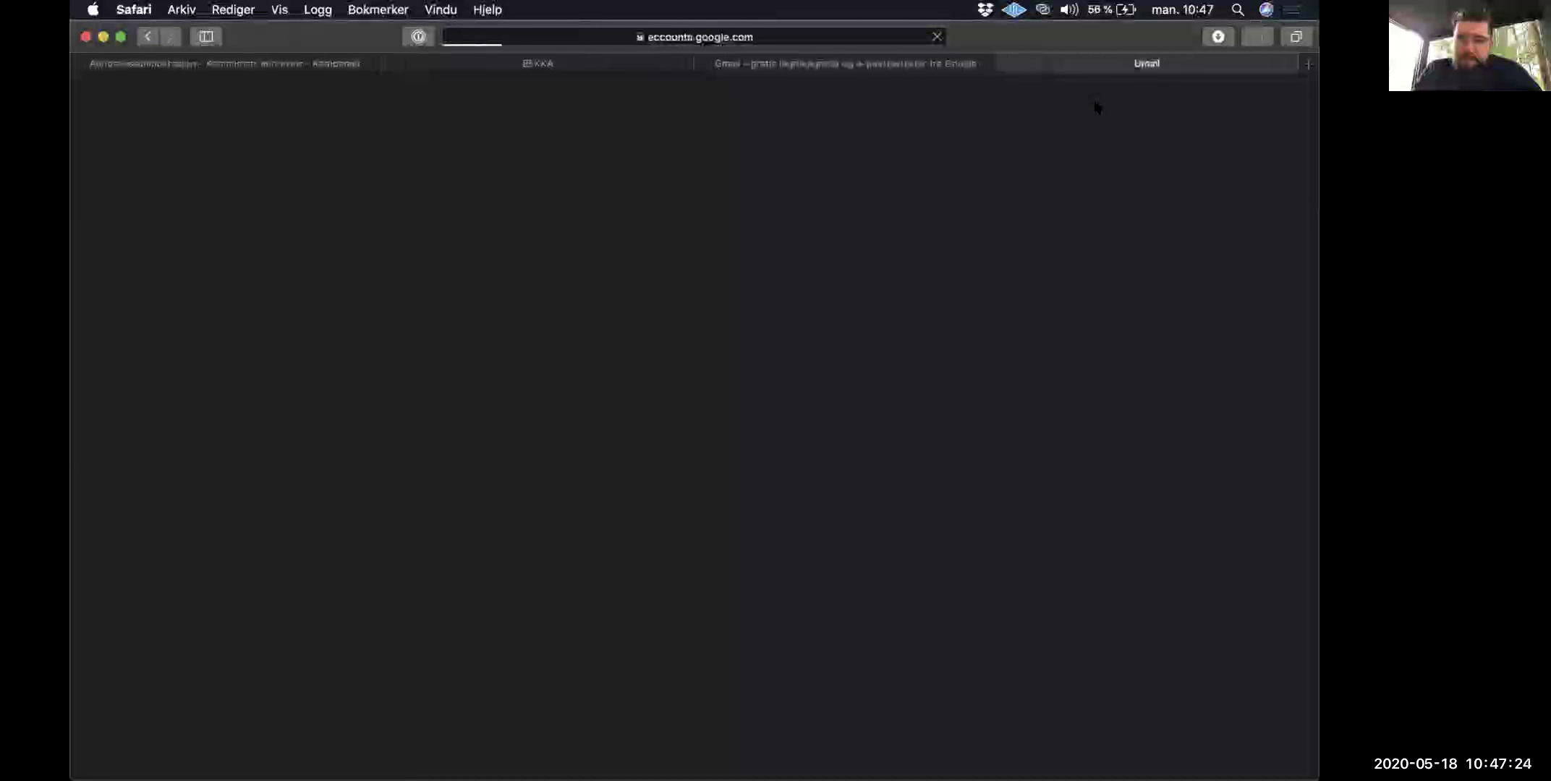
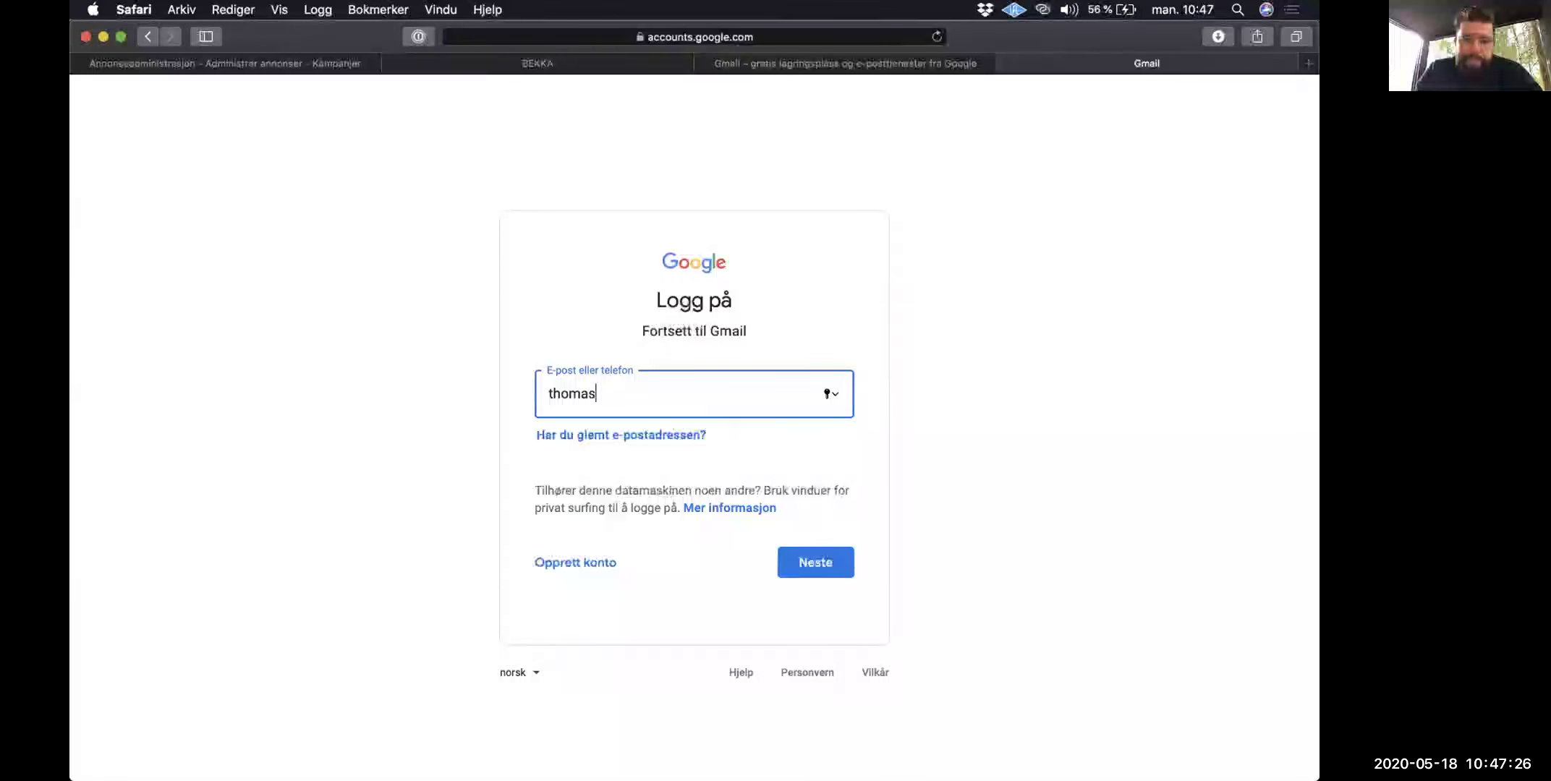
key(Return)
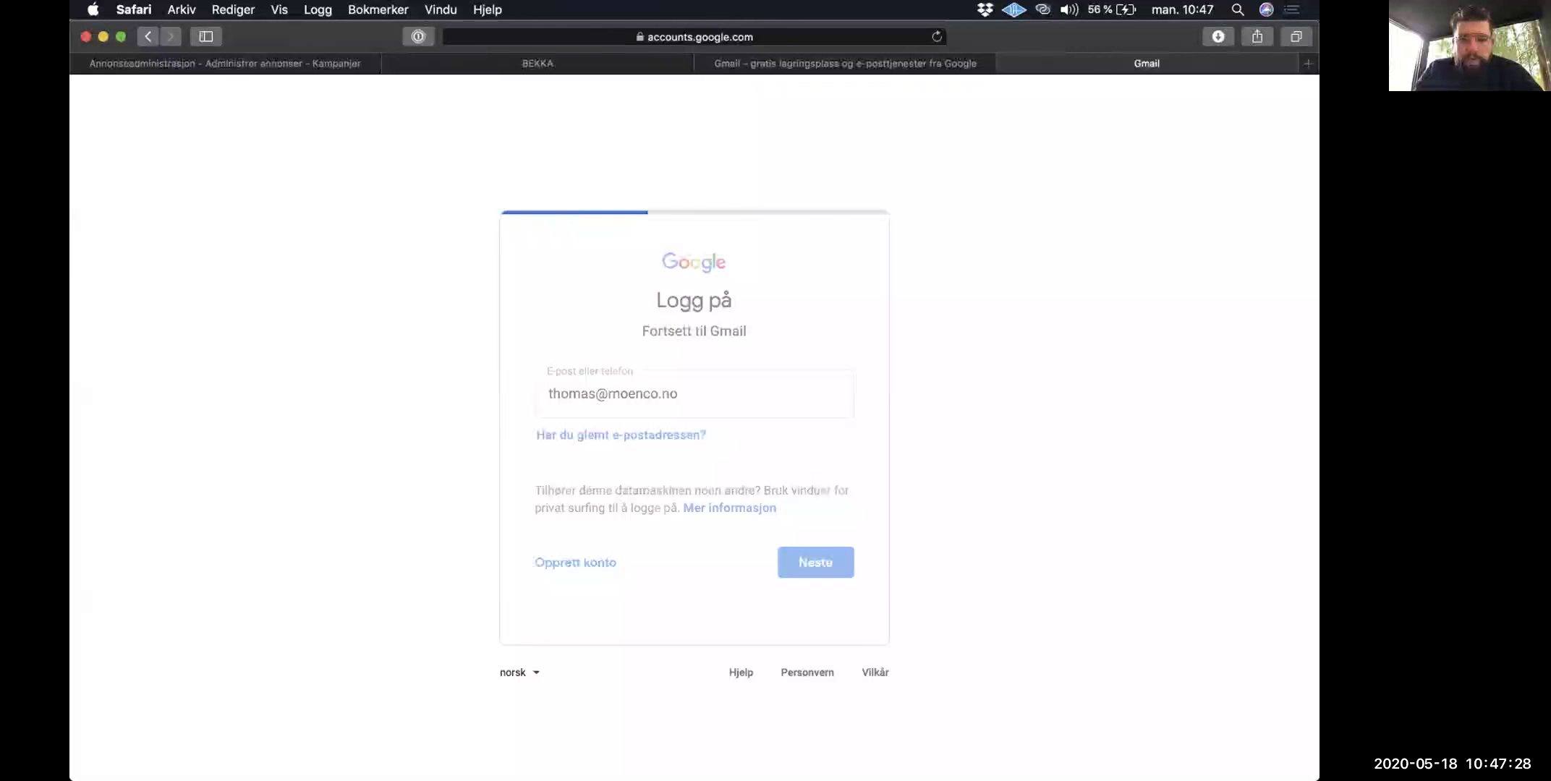
text(••••••••)
key(Return)
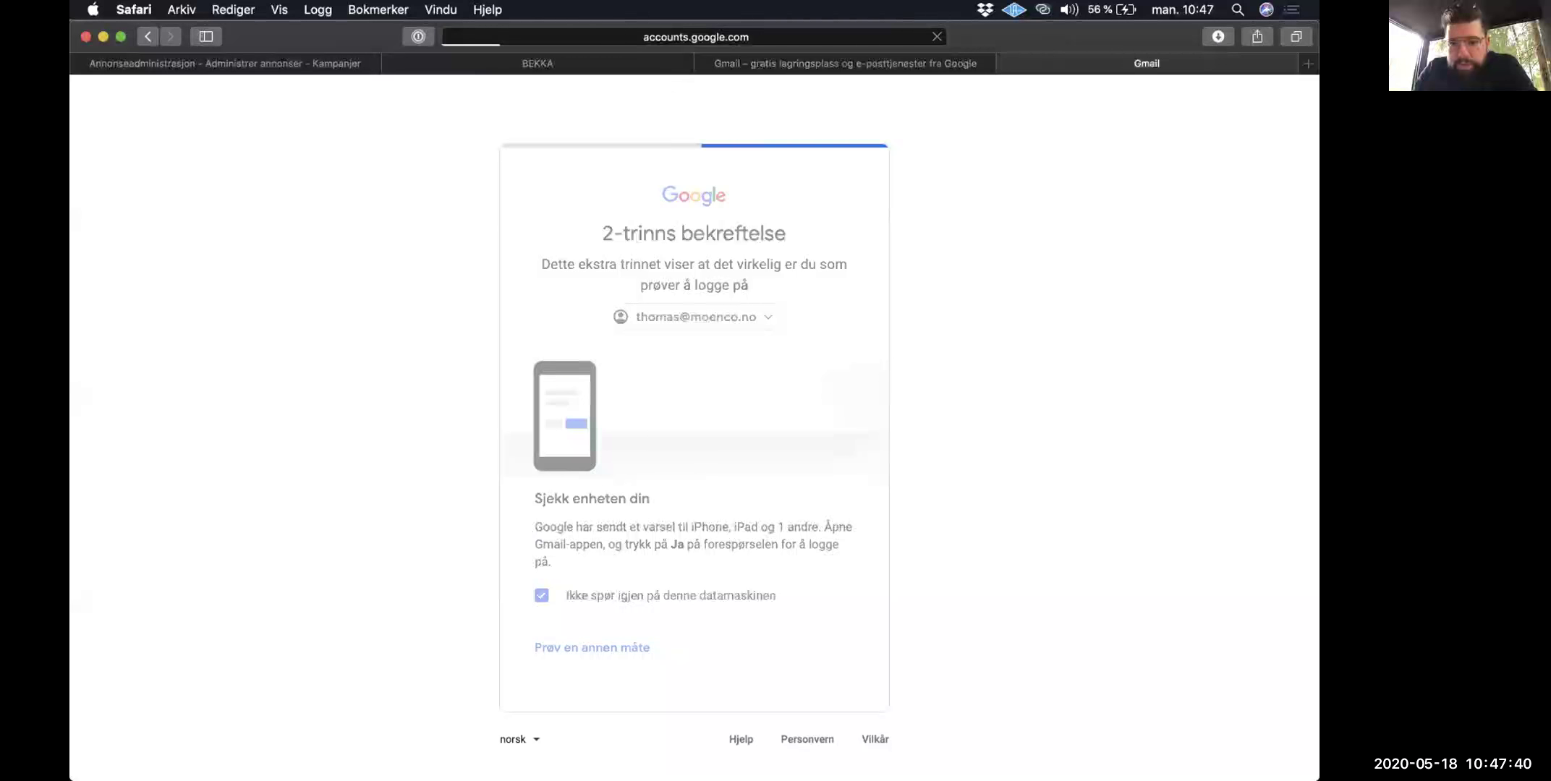
Step: Go to Google Drive from Safari's address bar
click(827, 37)
text(driv)
key(Return)
key(Return)
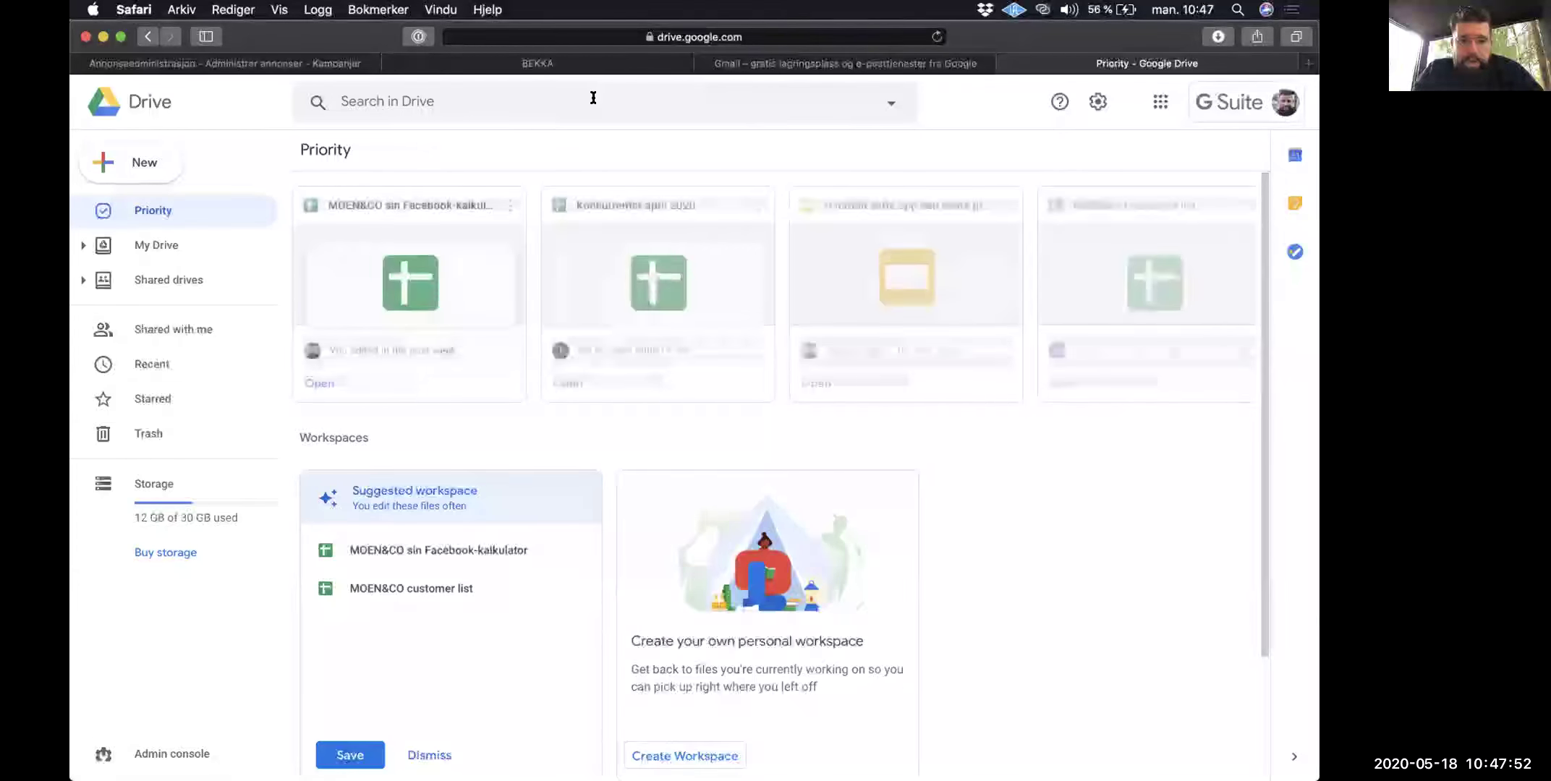
Step: Open the MOEN&CO sin Facebook-kalkulator spreadsheet and switch to its ROAS sheet
click(417, 277)
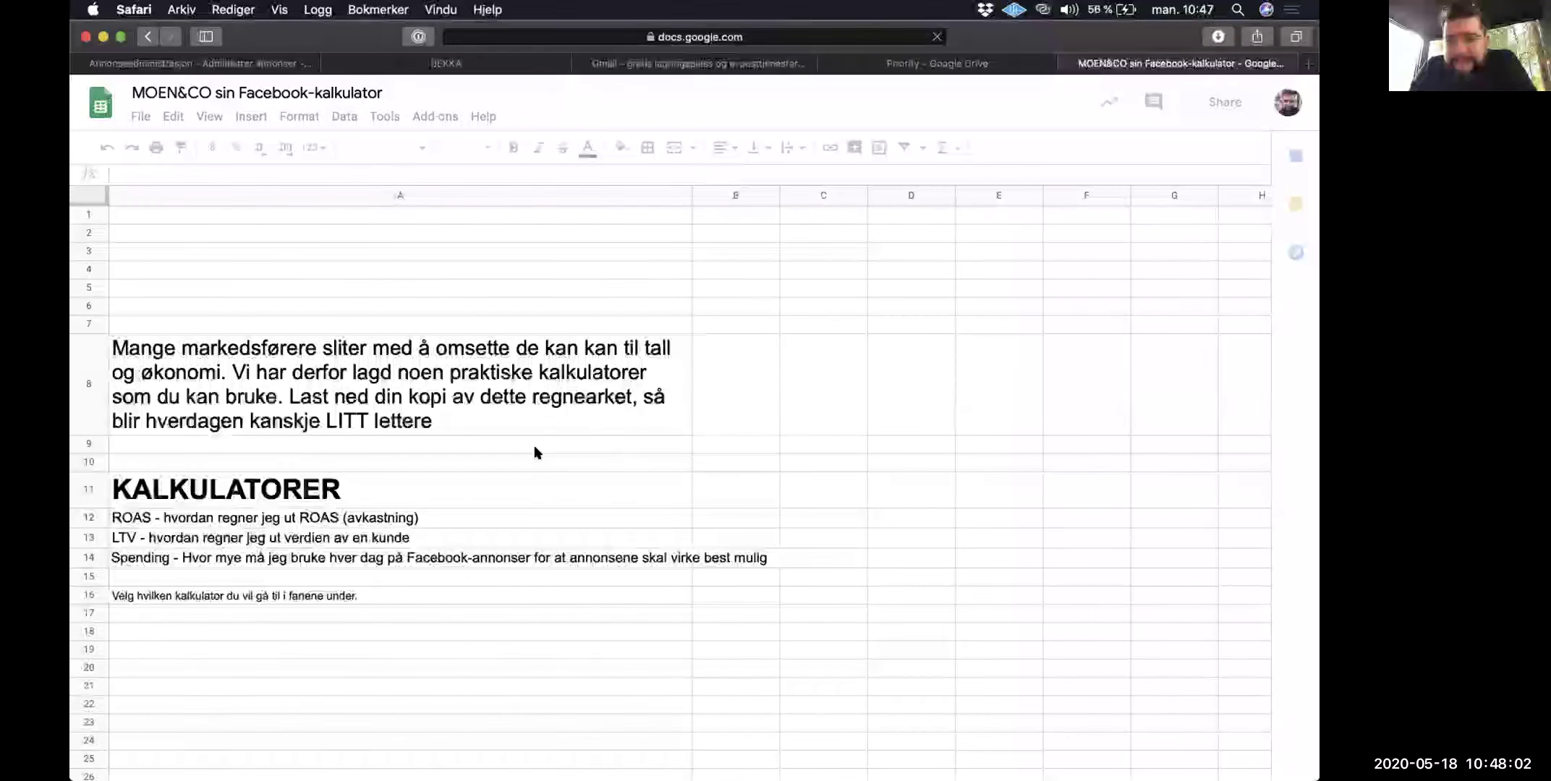
click(288, 763)
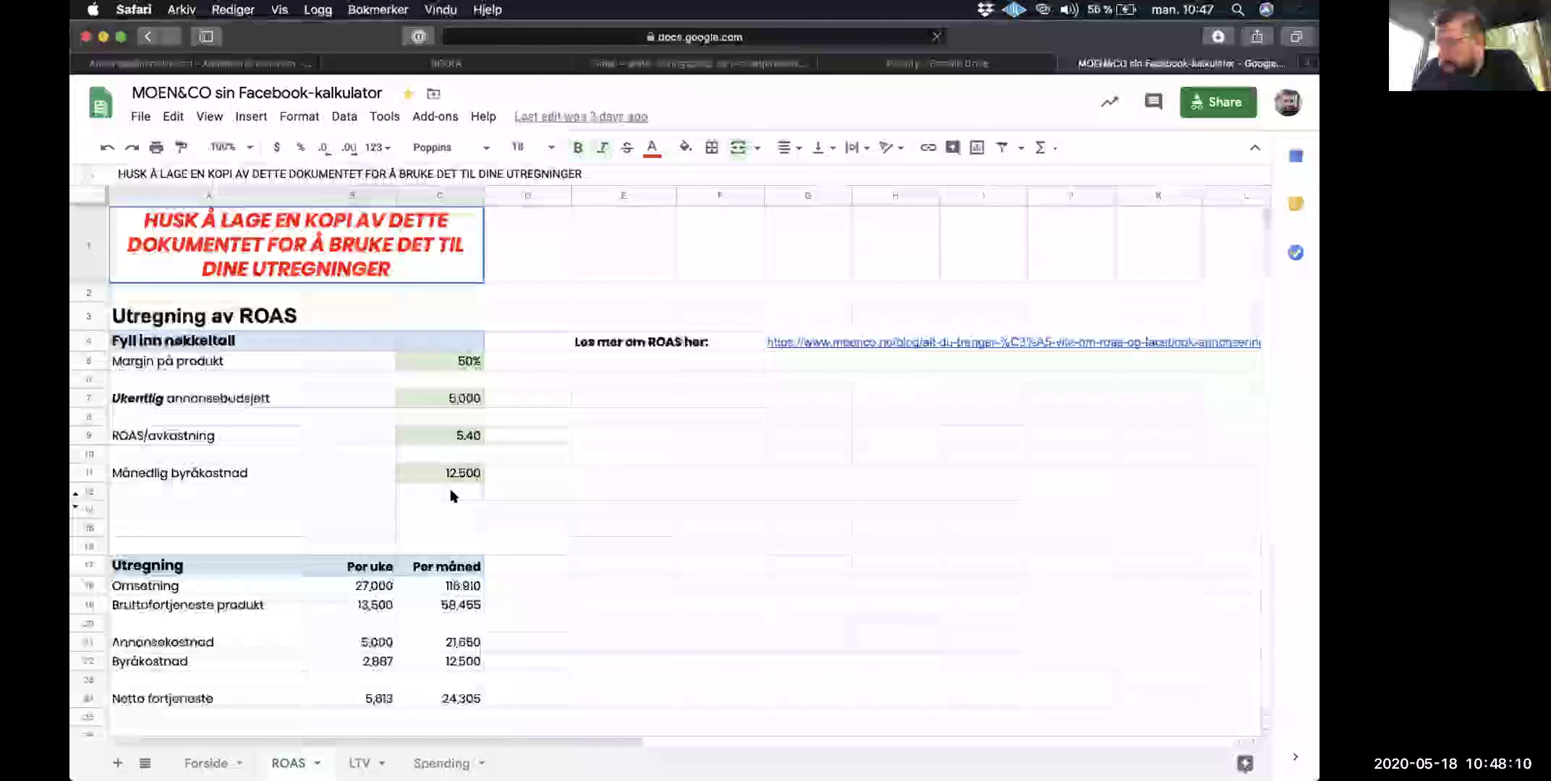
Step: Set the product margin to 66% and the weekly ad budget to 2,500
scroll(451, 495, down, 5)
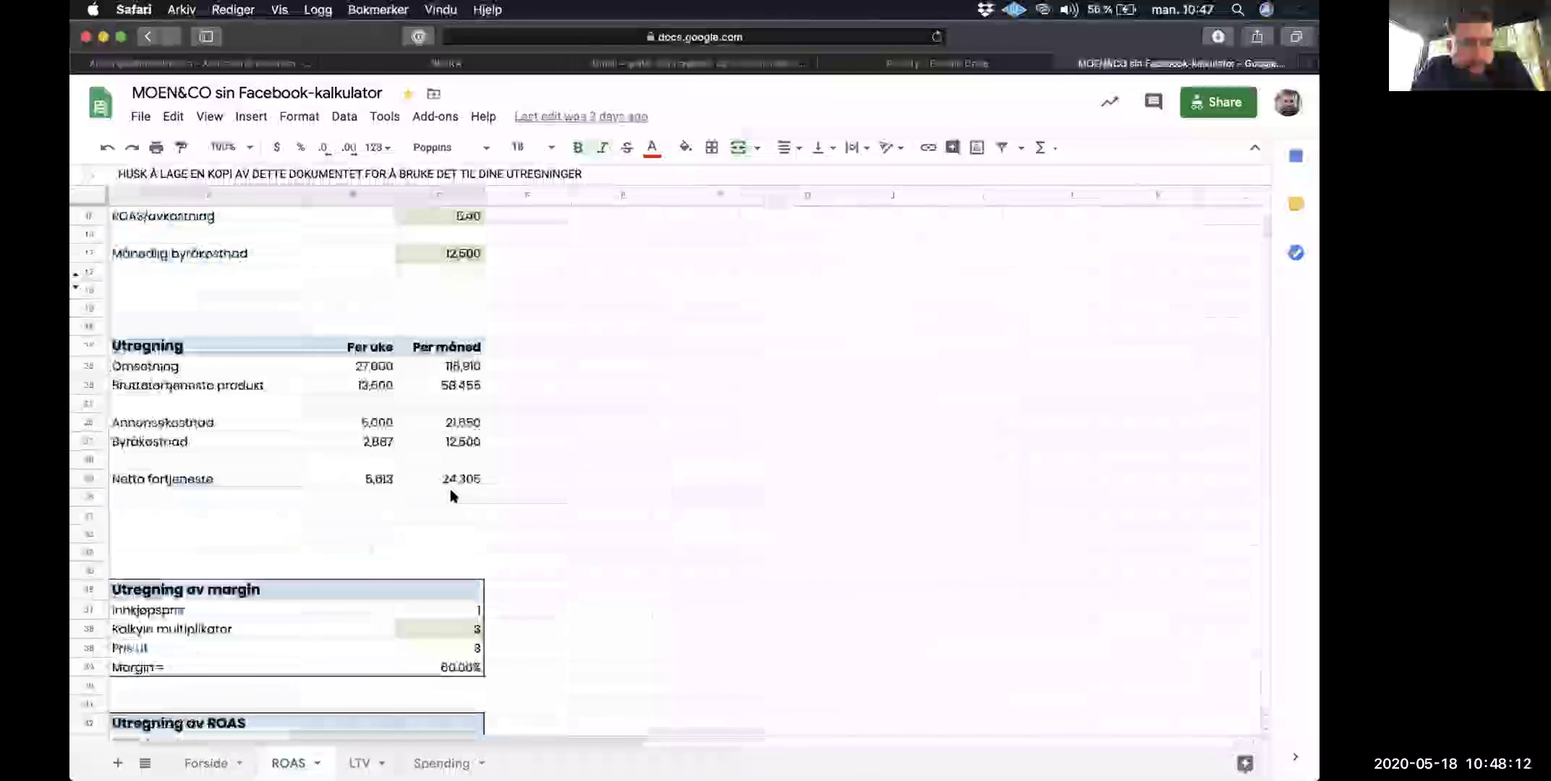
click(451, 591)
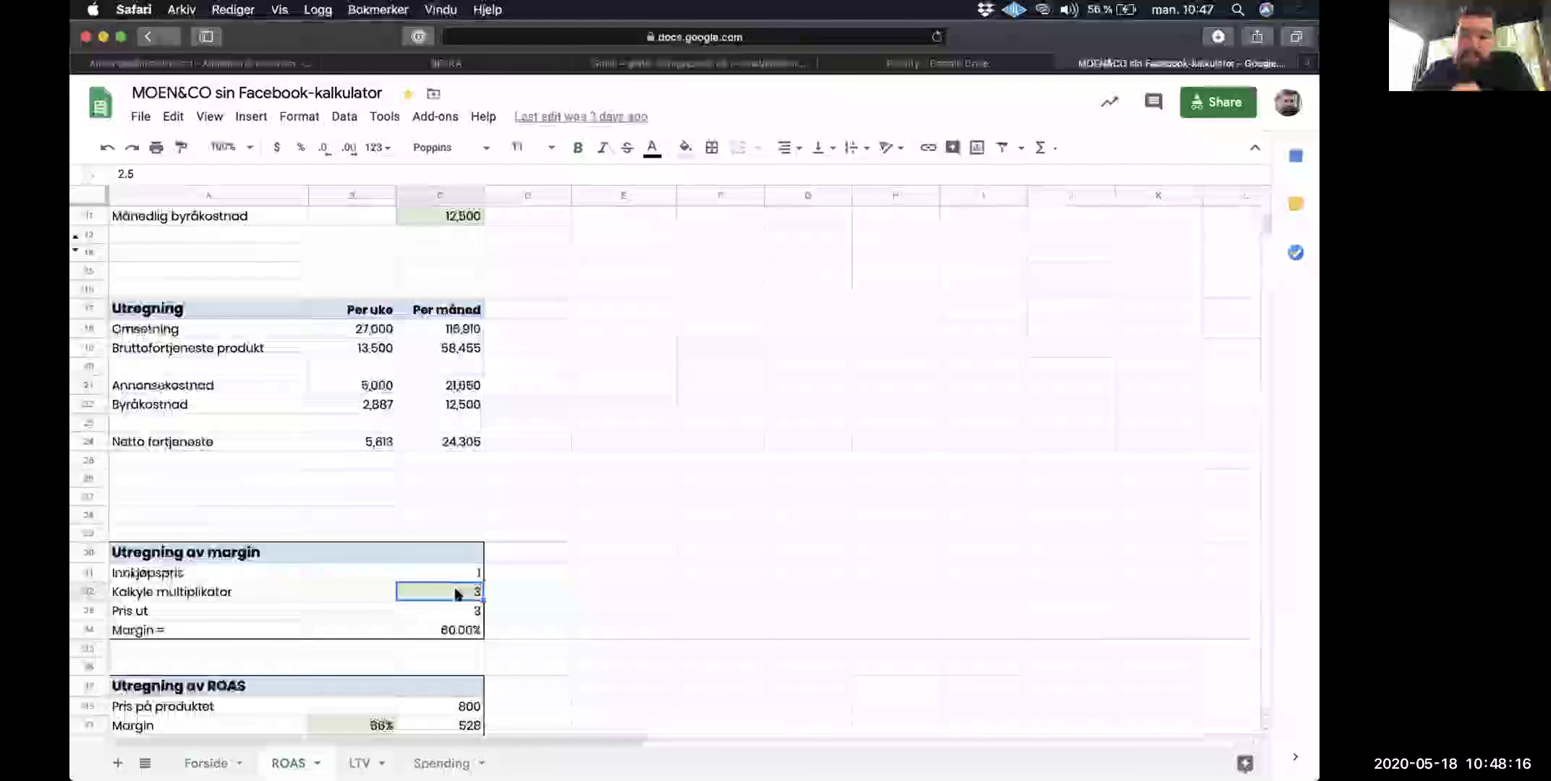
scroll(458, 593, up, 5)
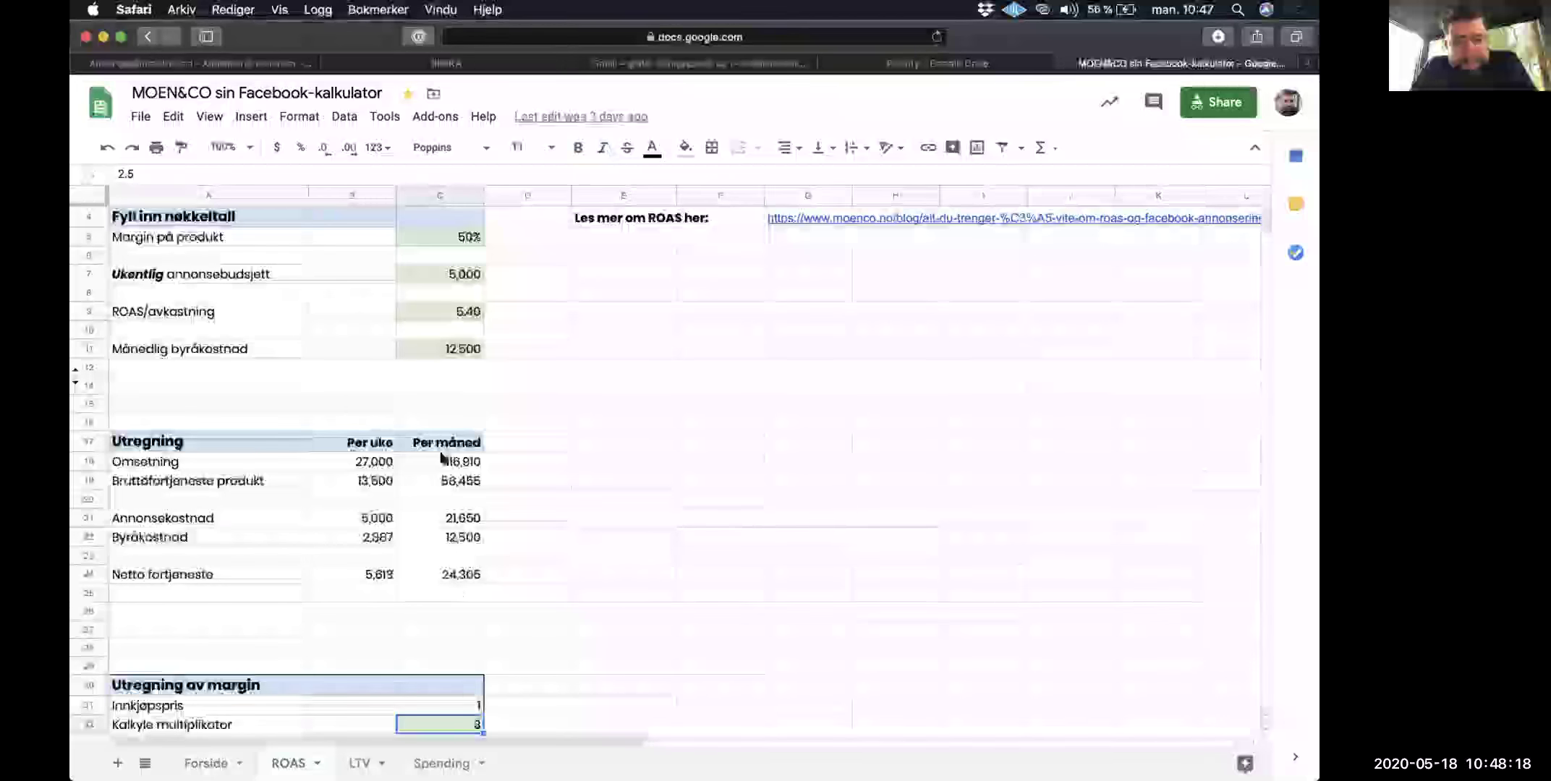
click(463, 361)
text(66)
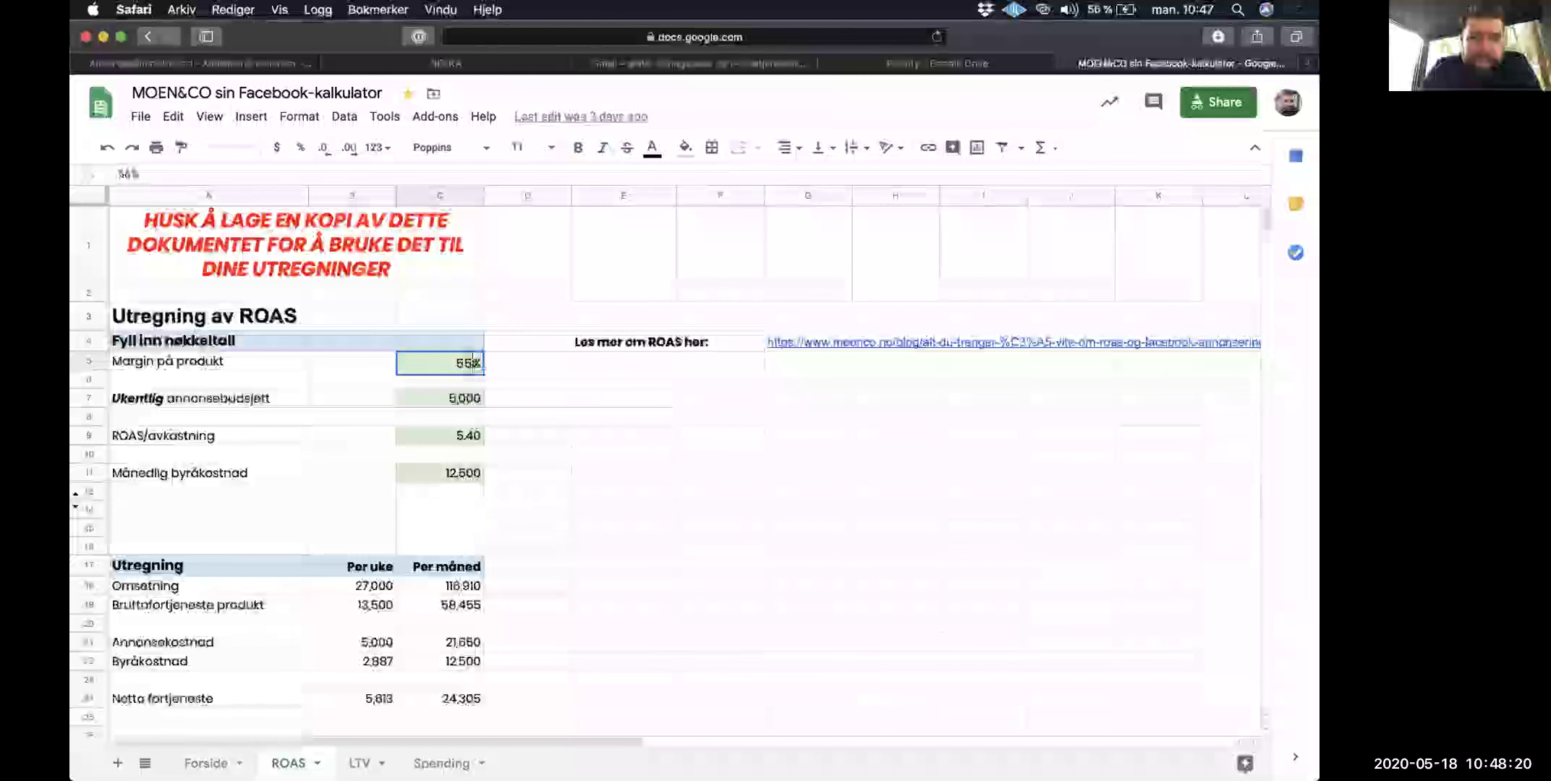
key(Return)
key(Down)
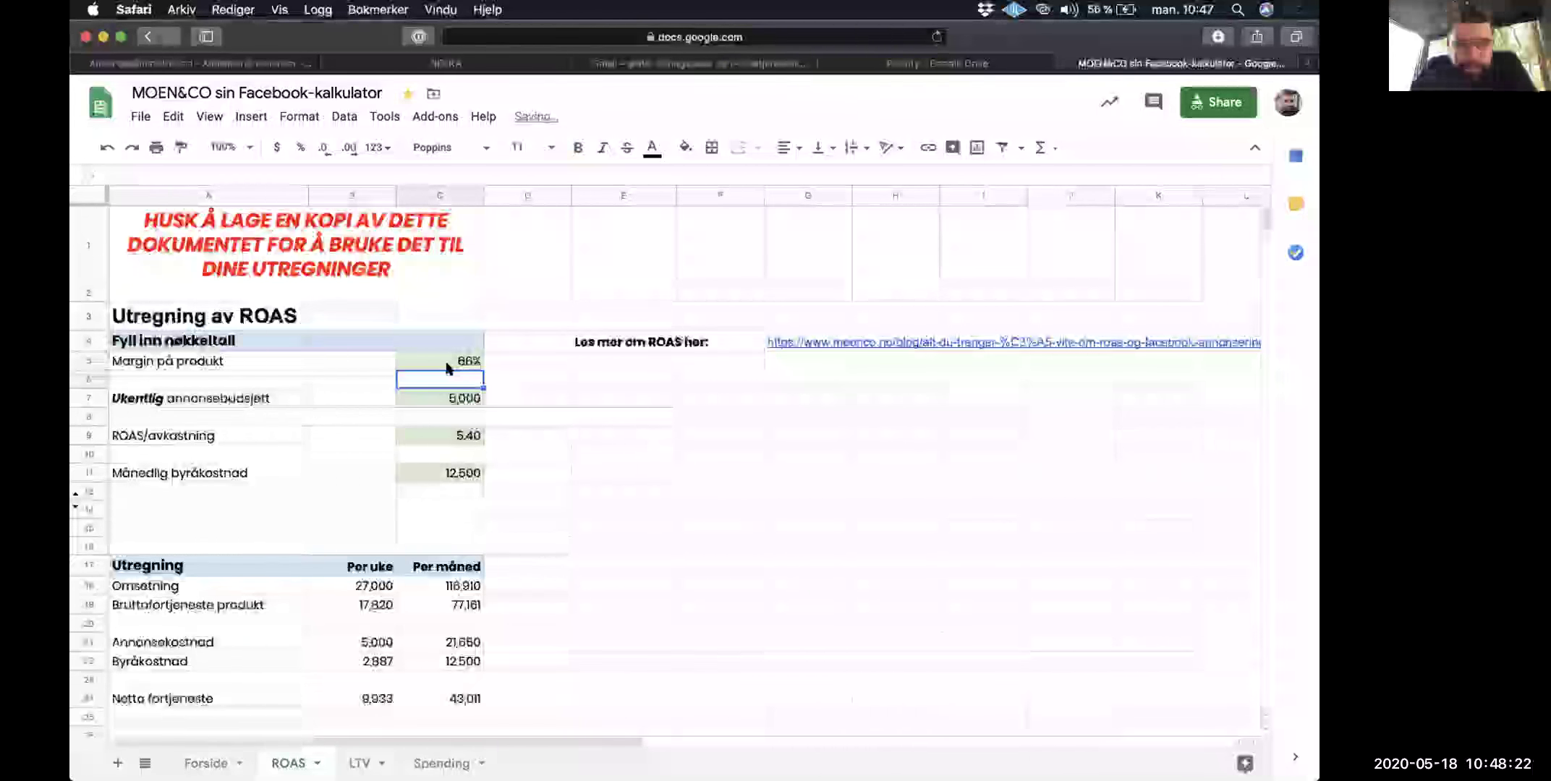
text(2500)
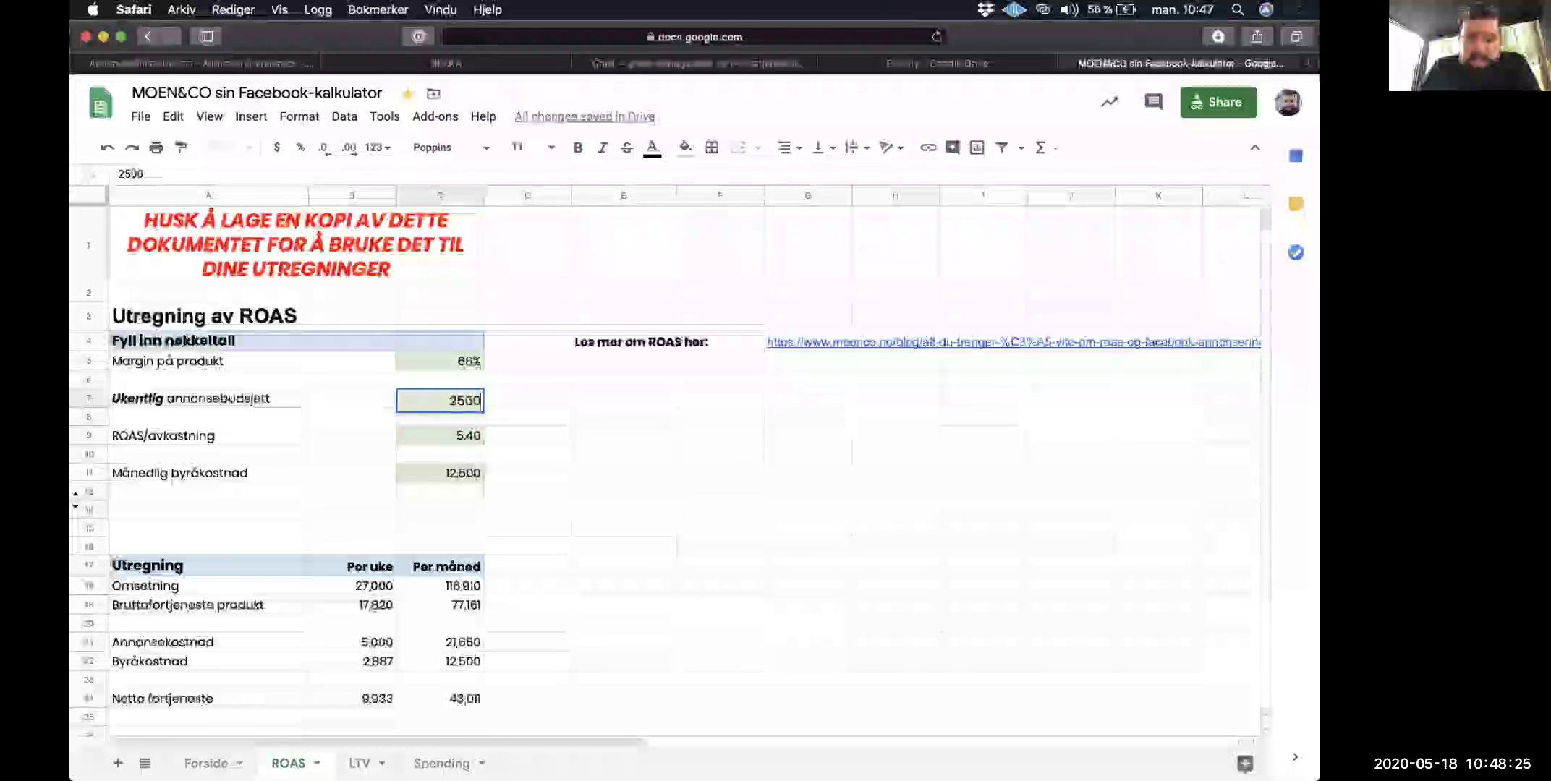
key(Return)
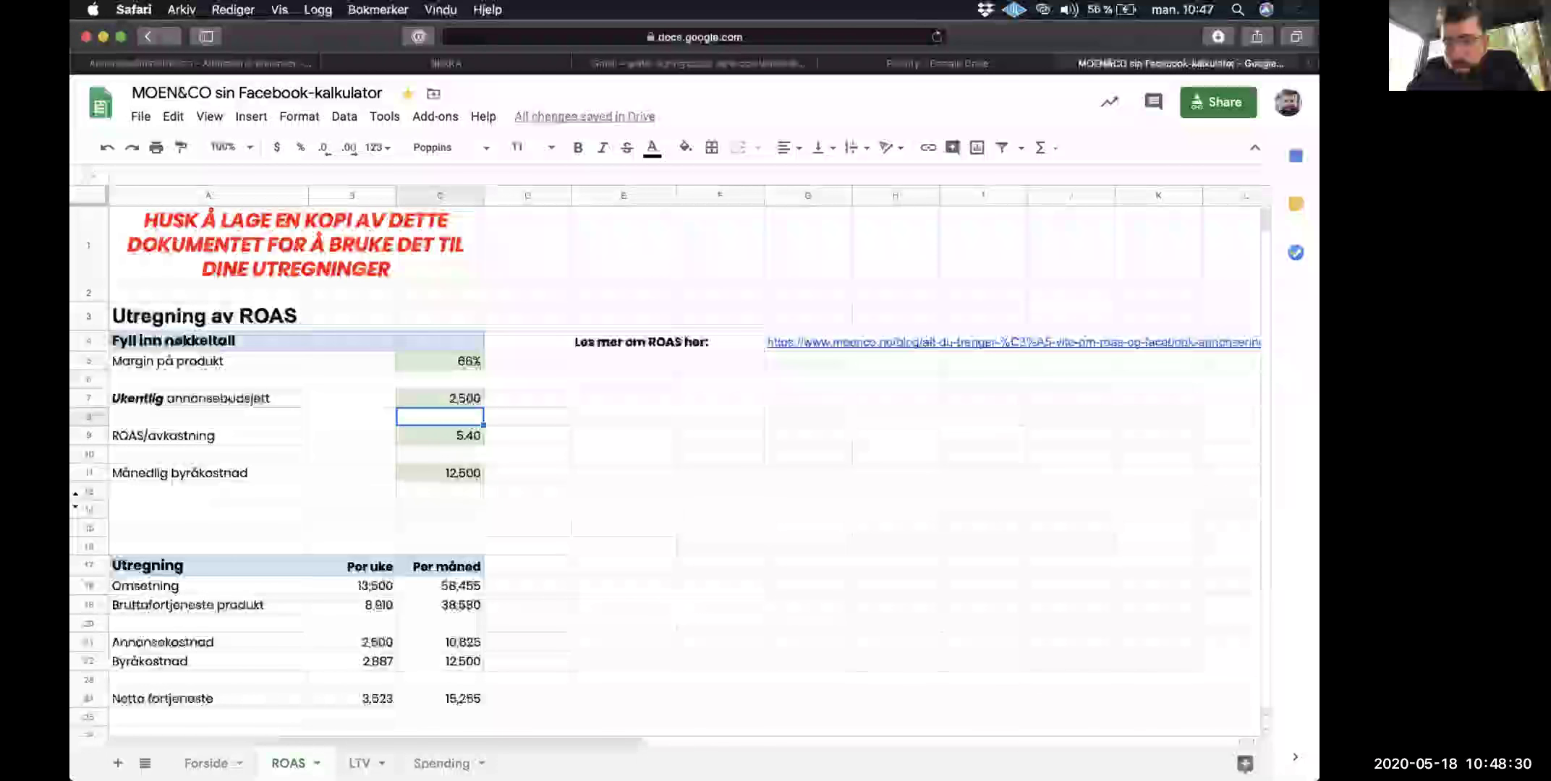
Step: Set the ROAS/avkastning input to 4
click(452, 437)
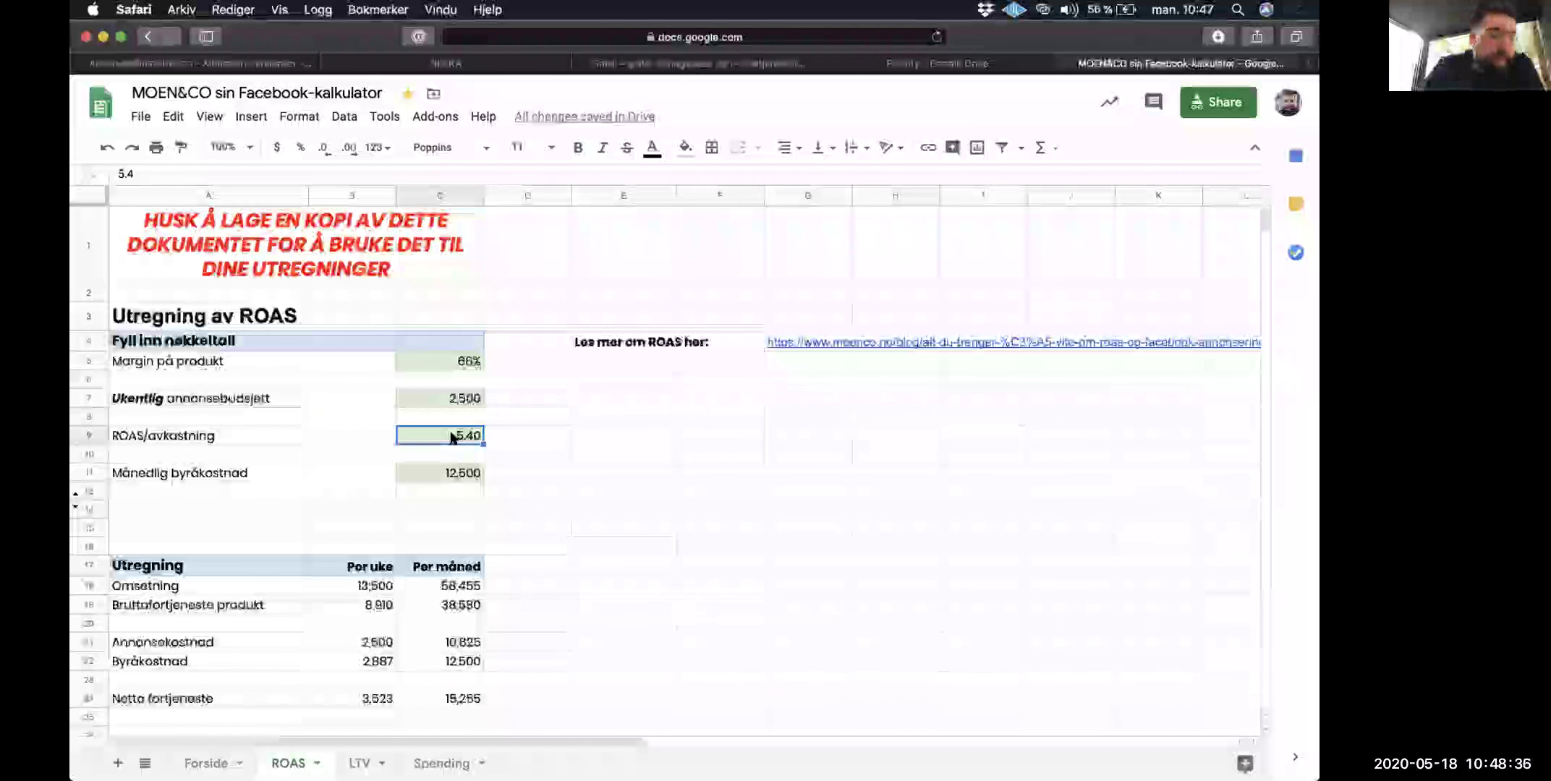
text(4)
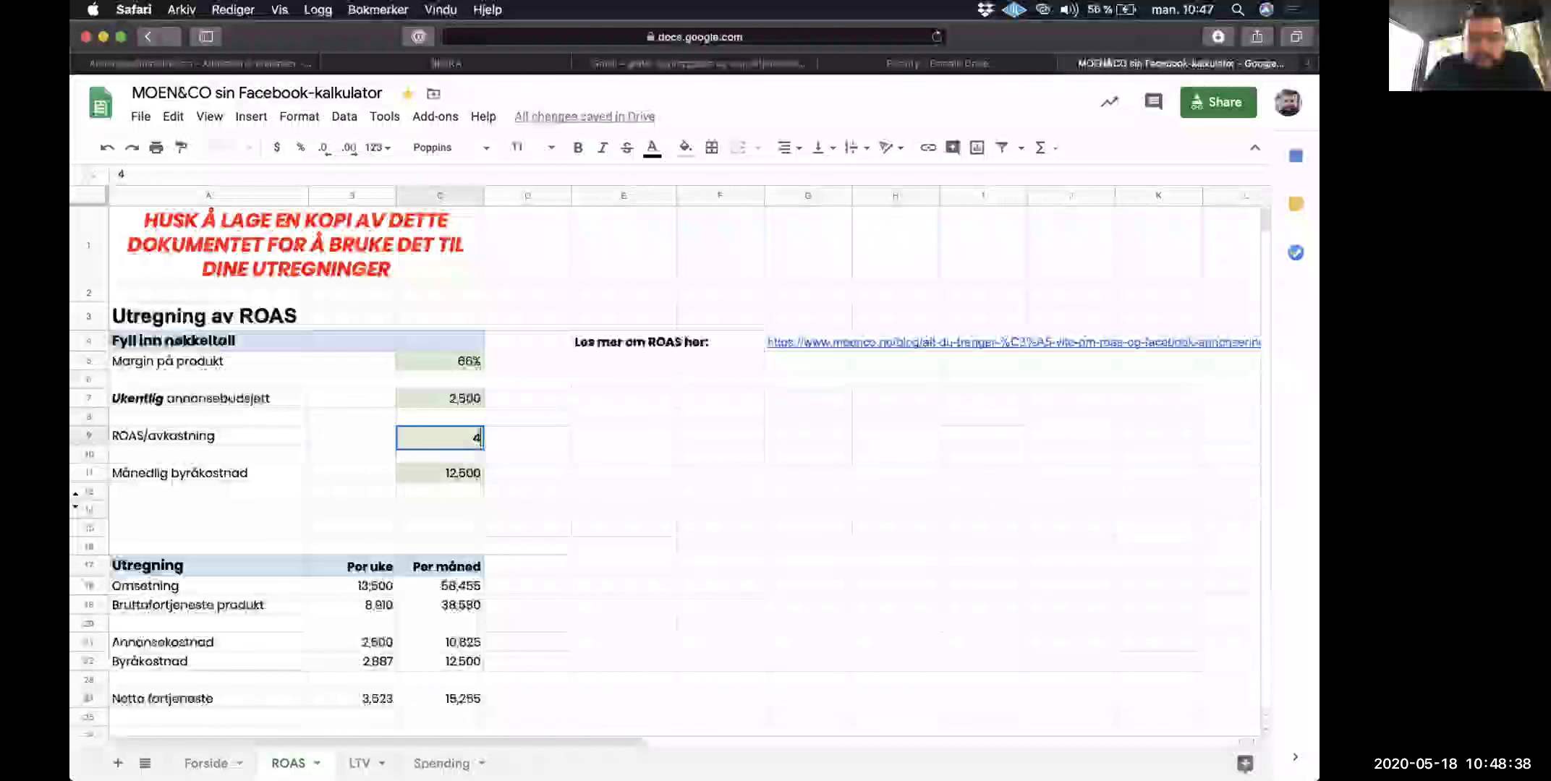
key(Return)
Step: Highlight the ROAS, Månedlig byråkostnad and input value rows to review the results
drag(281, 438, 451, 432)
drag(244, 473, 526, 467)
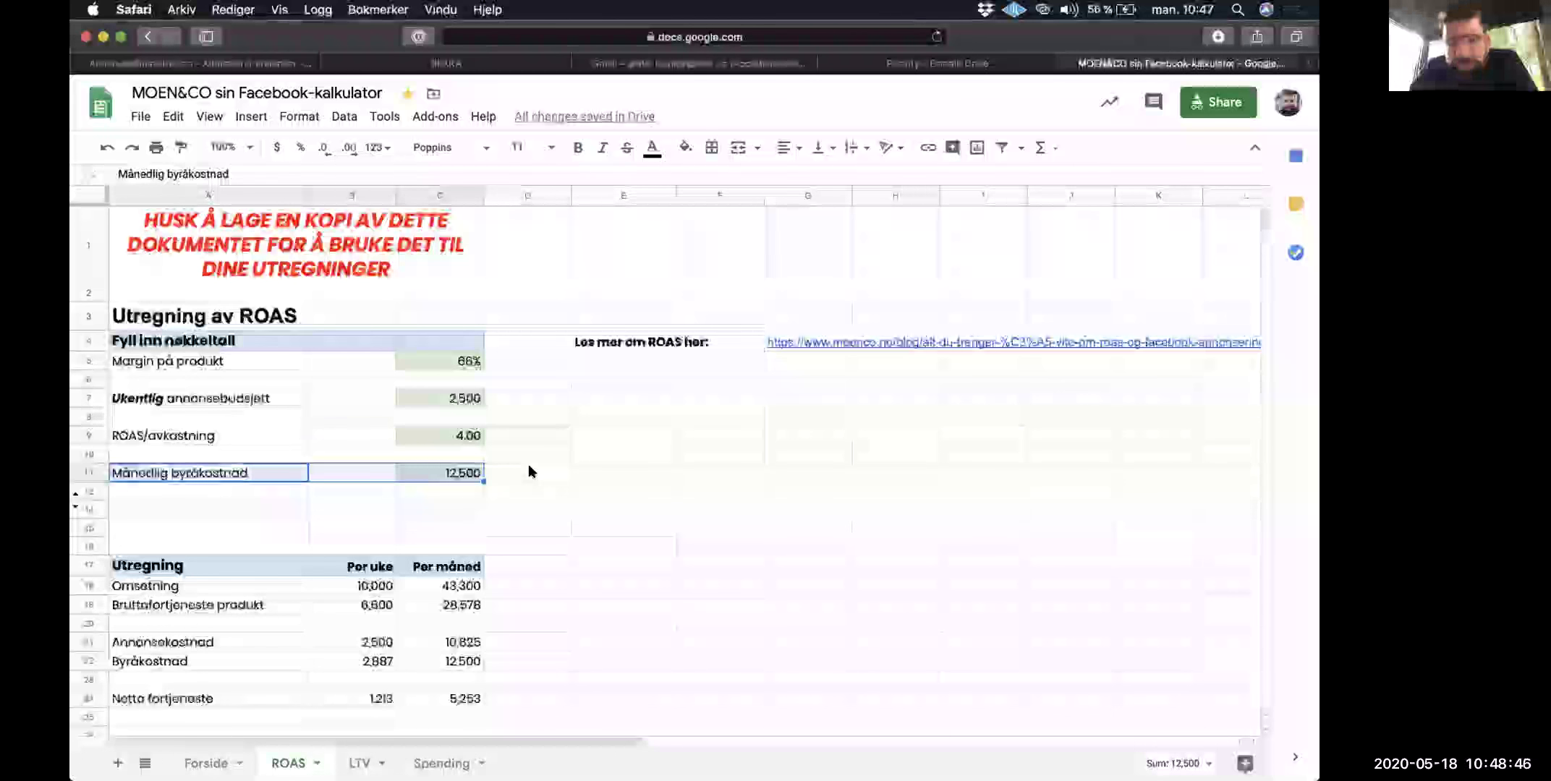
click(529, 470)
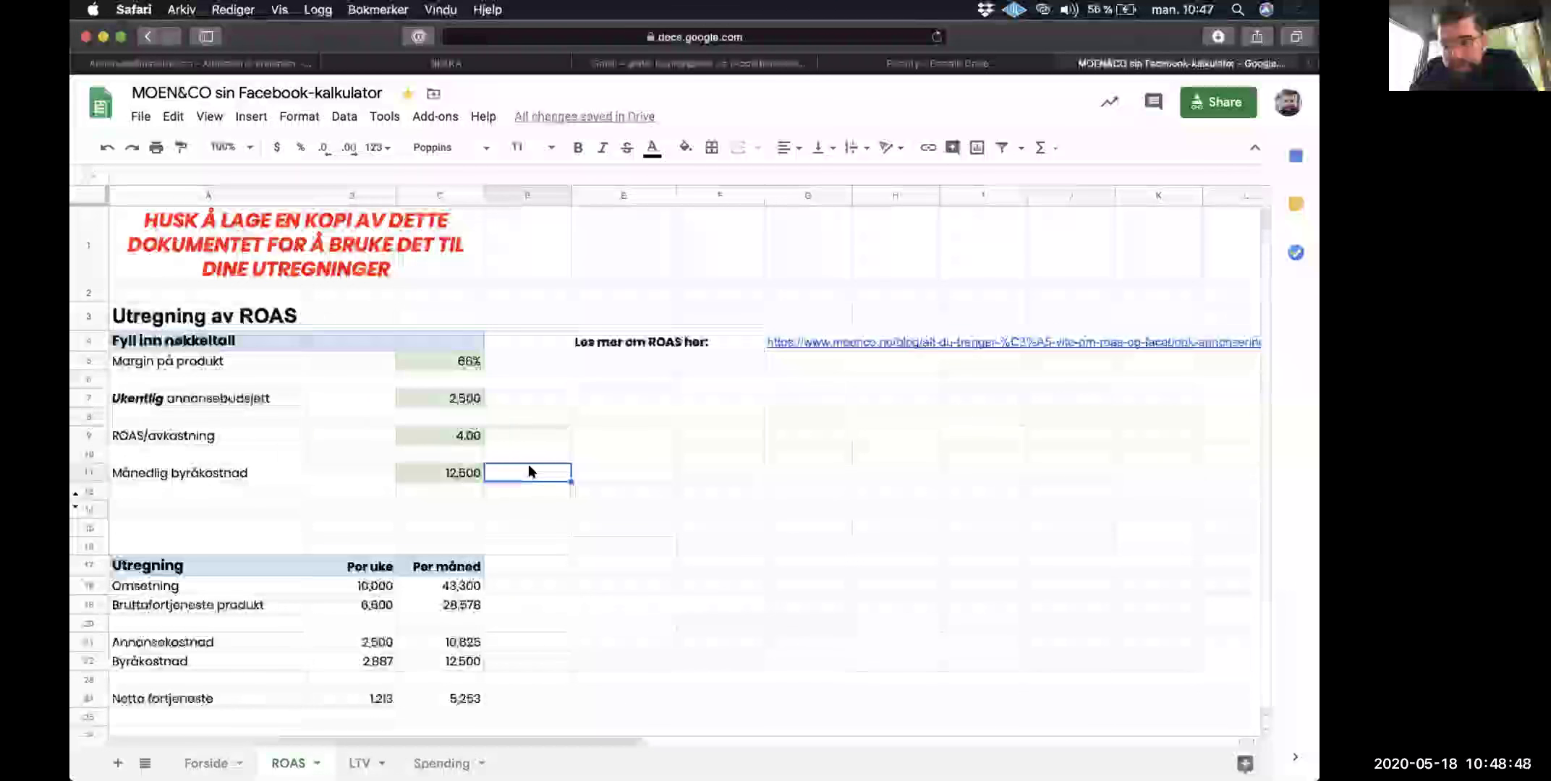
drag(462, 359, 462, 470)
click(540, 476)
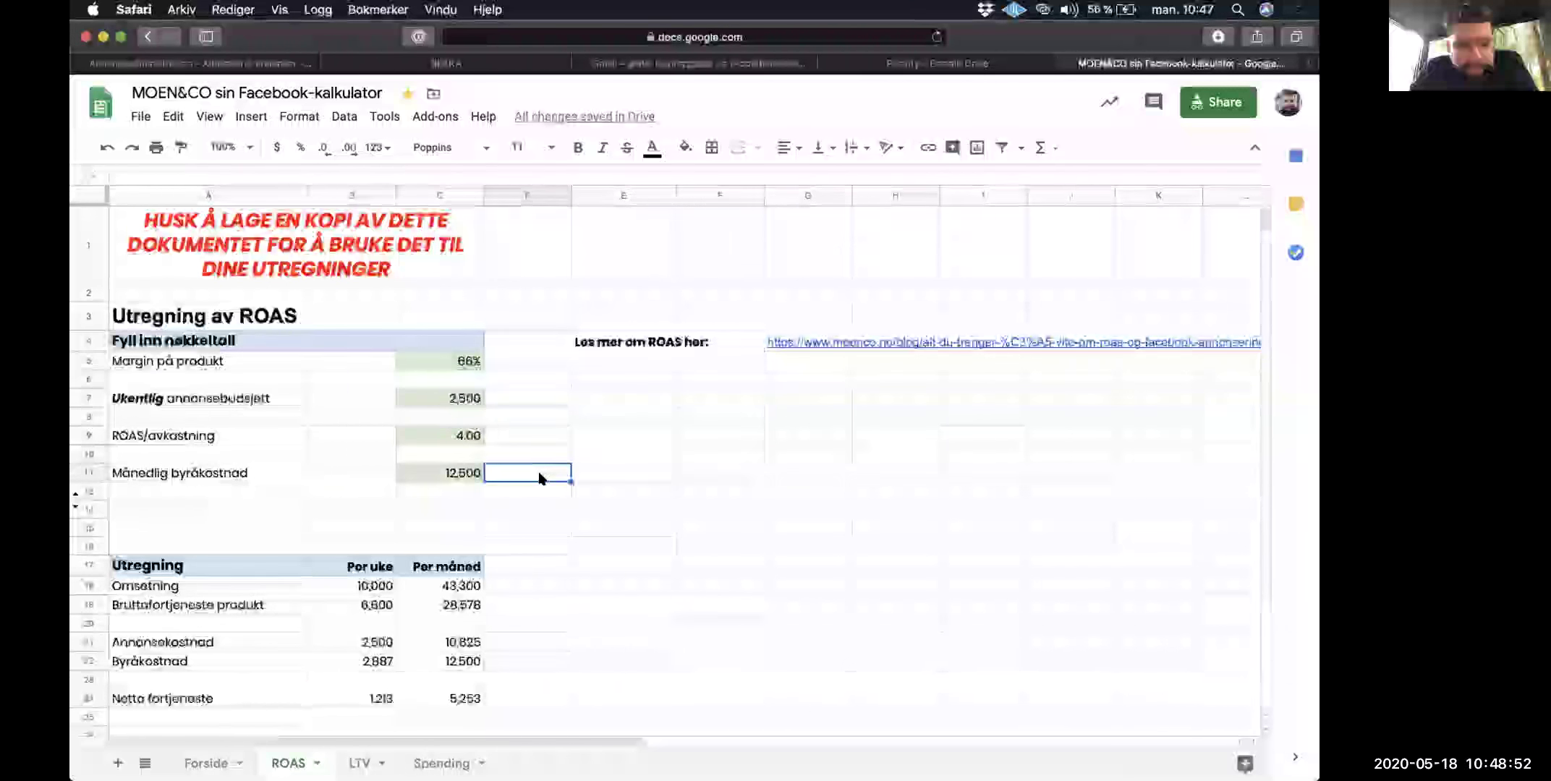
scroll(540, 476, down, 5)
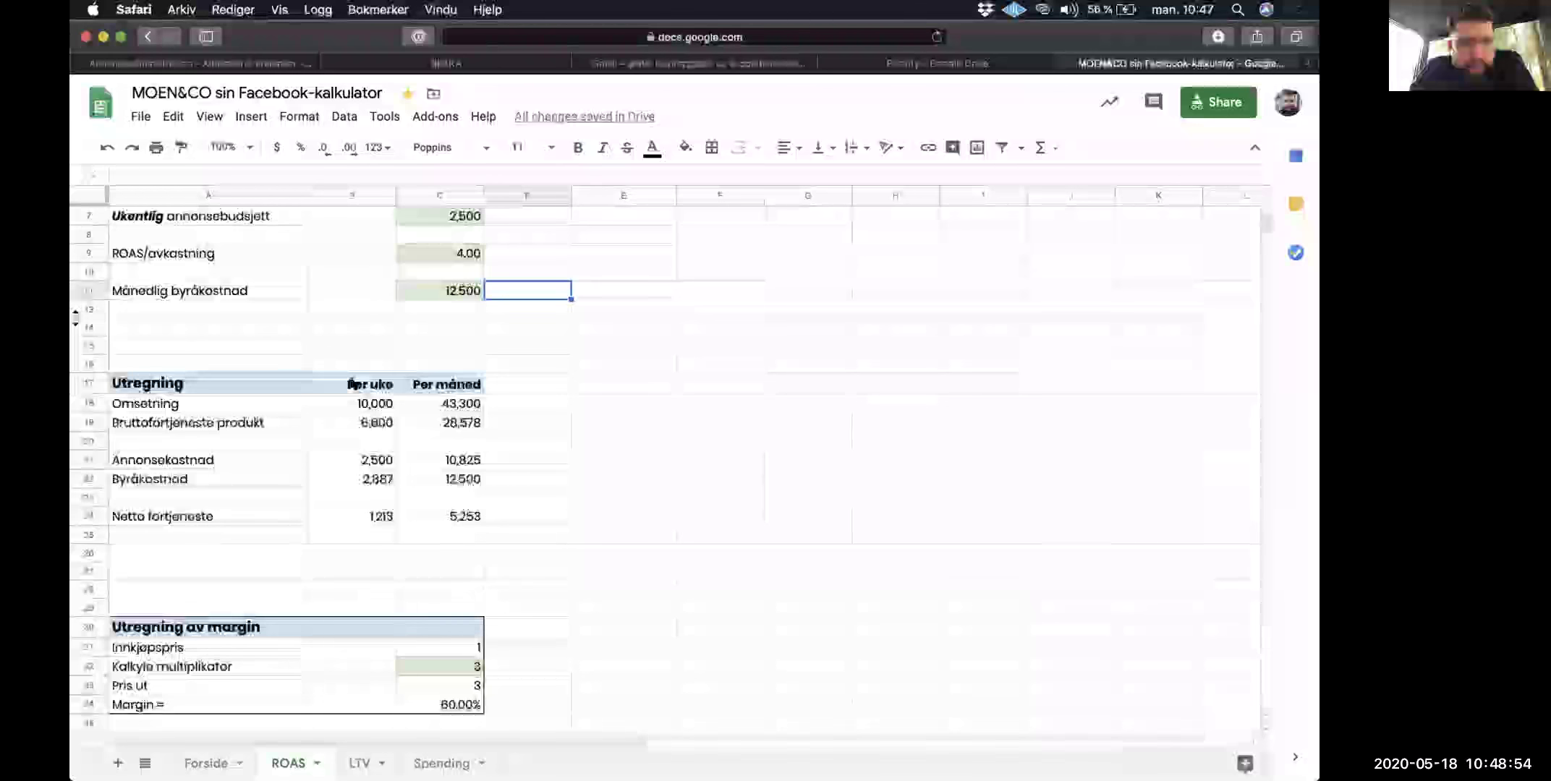
scroll(351, 383, up, 5)
click(463, 438)
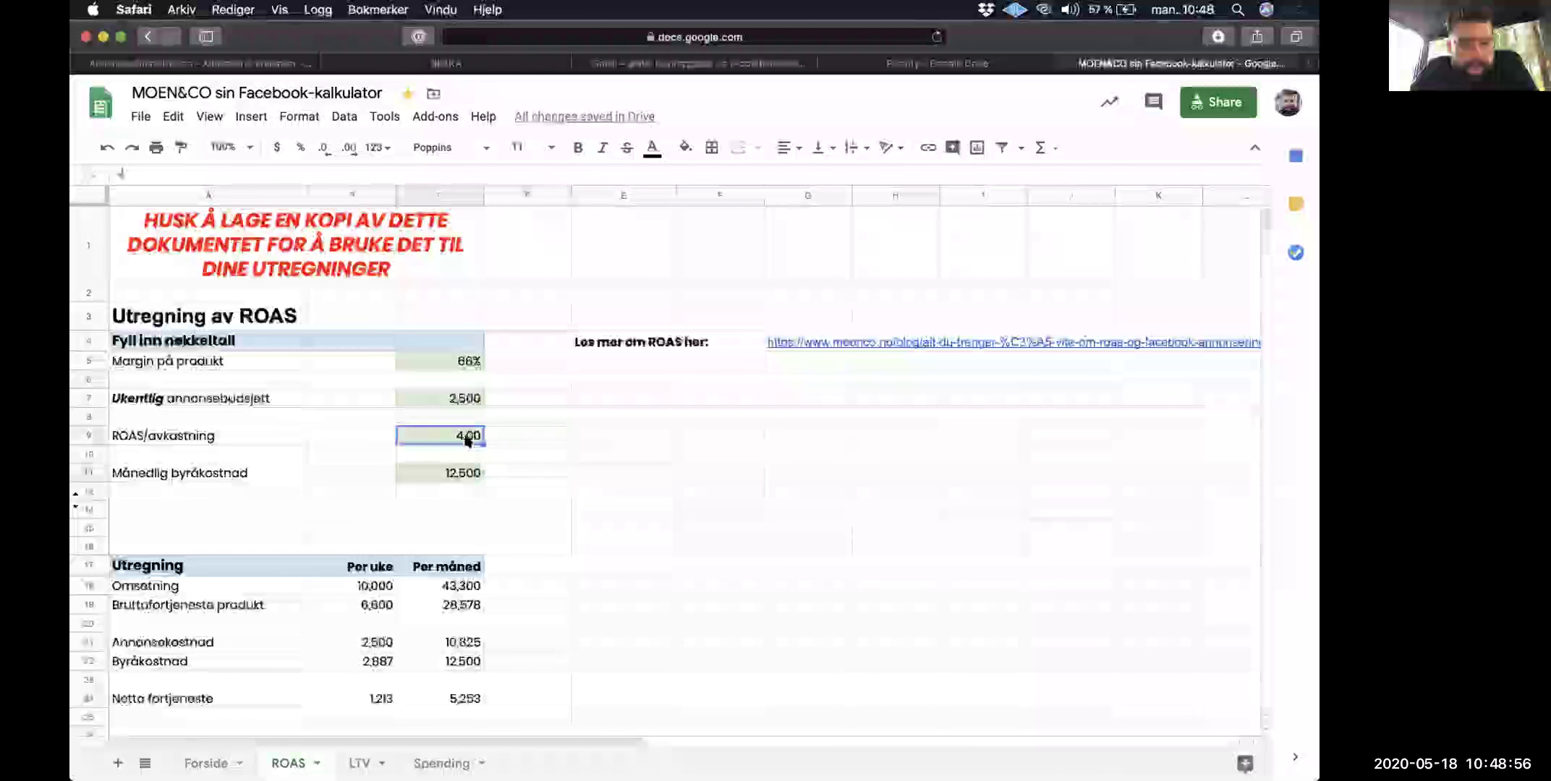
click(352, 586)
scroll(358, 583, down, 5)
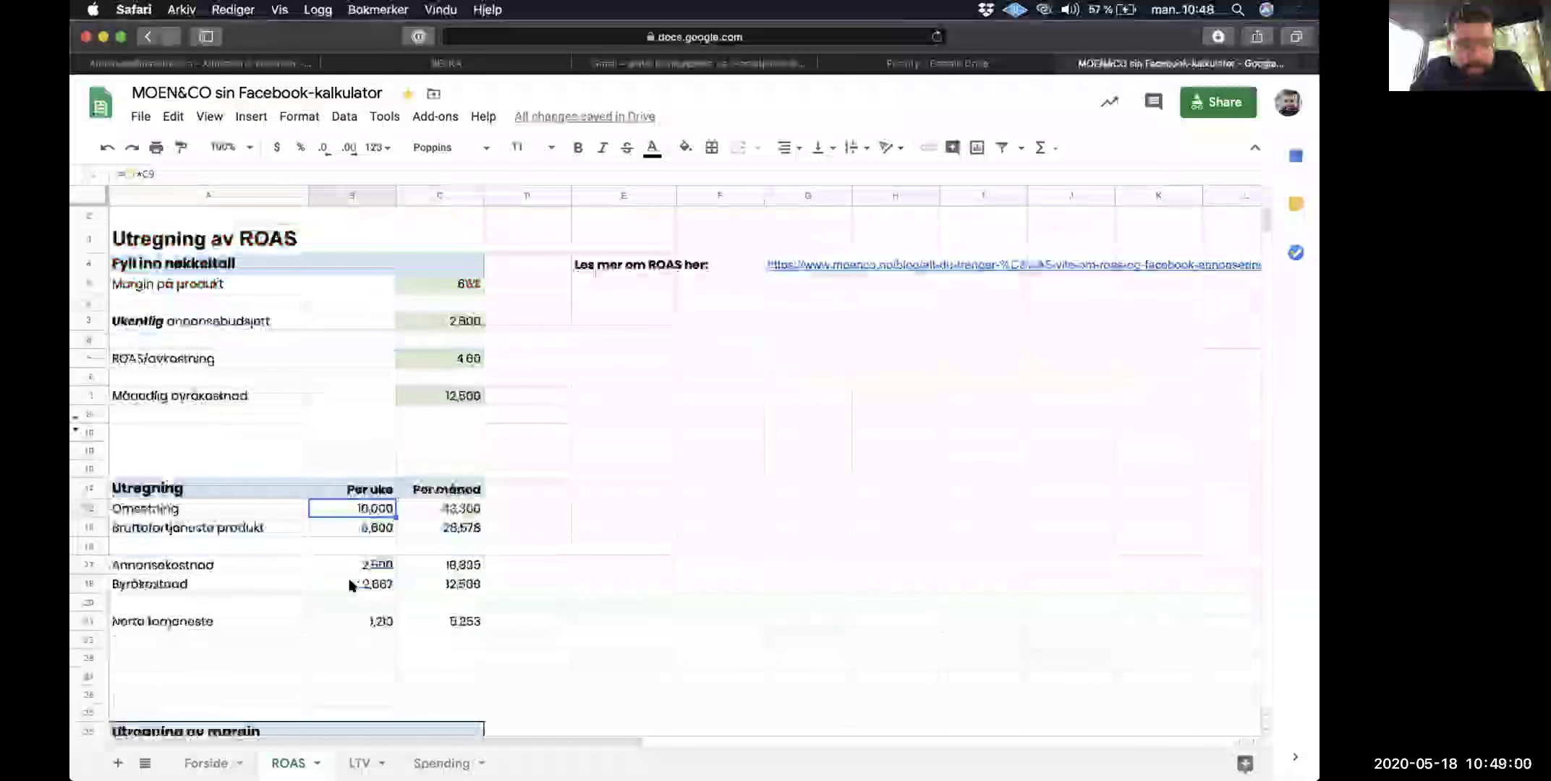
click(377, 438)
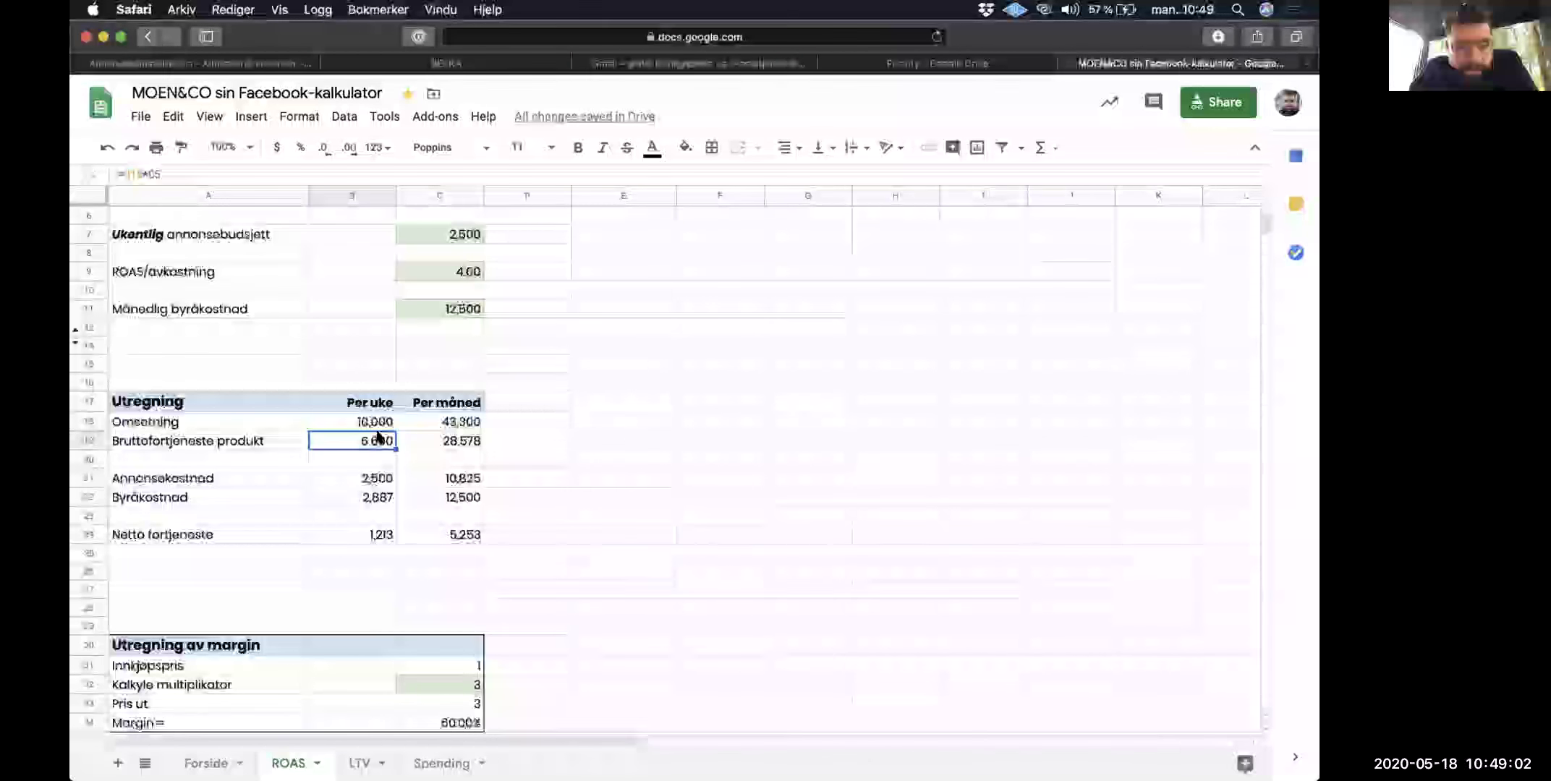
click(365, 479)
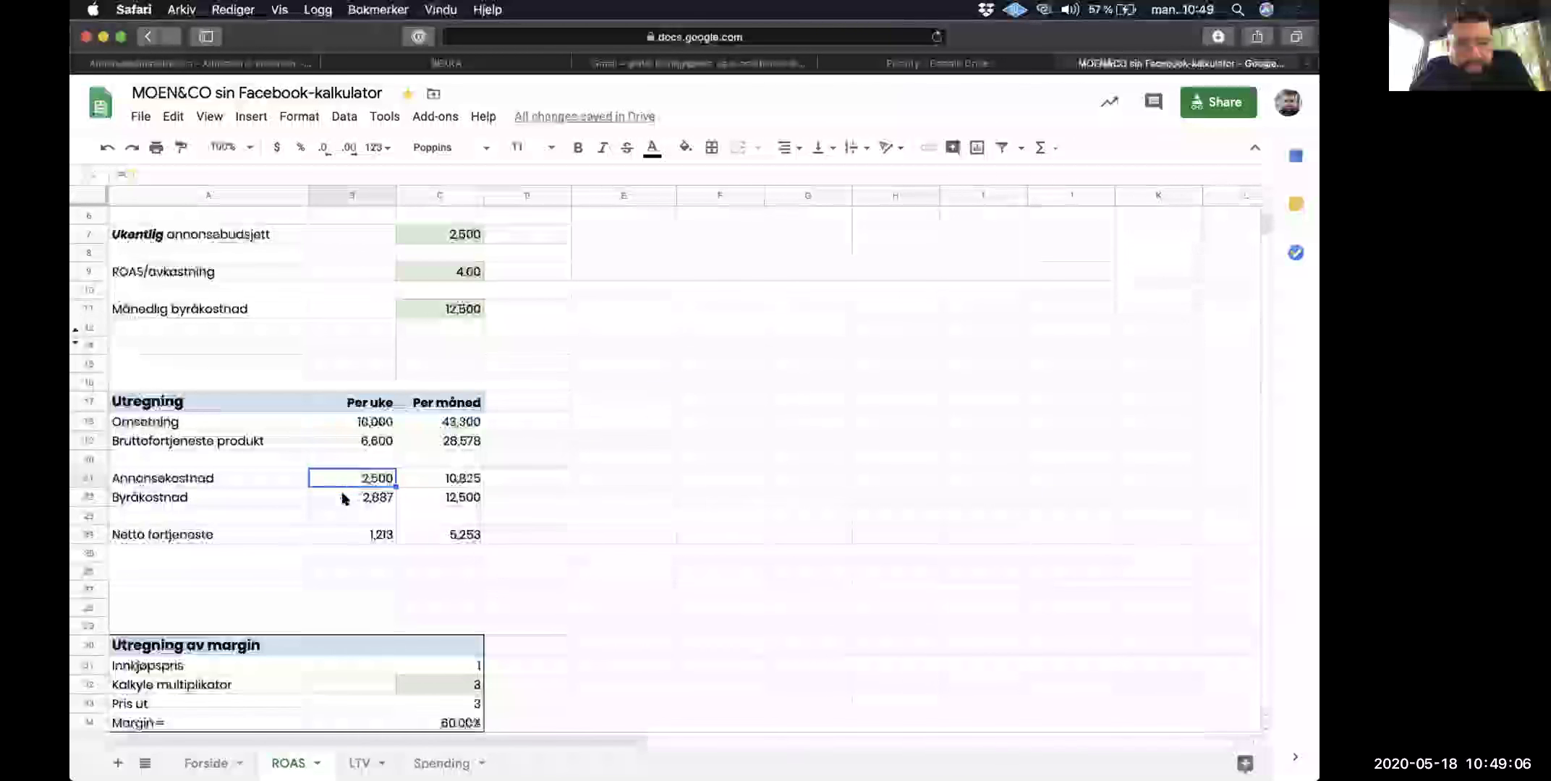
click(344, 498)
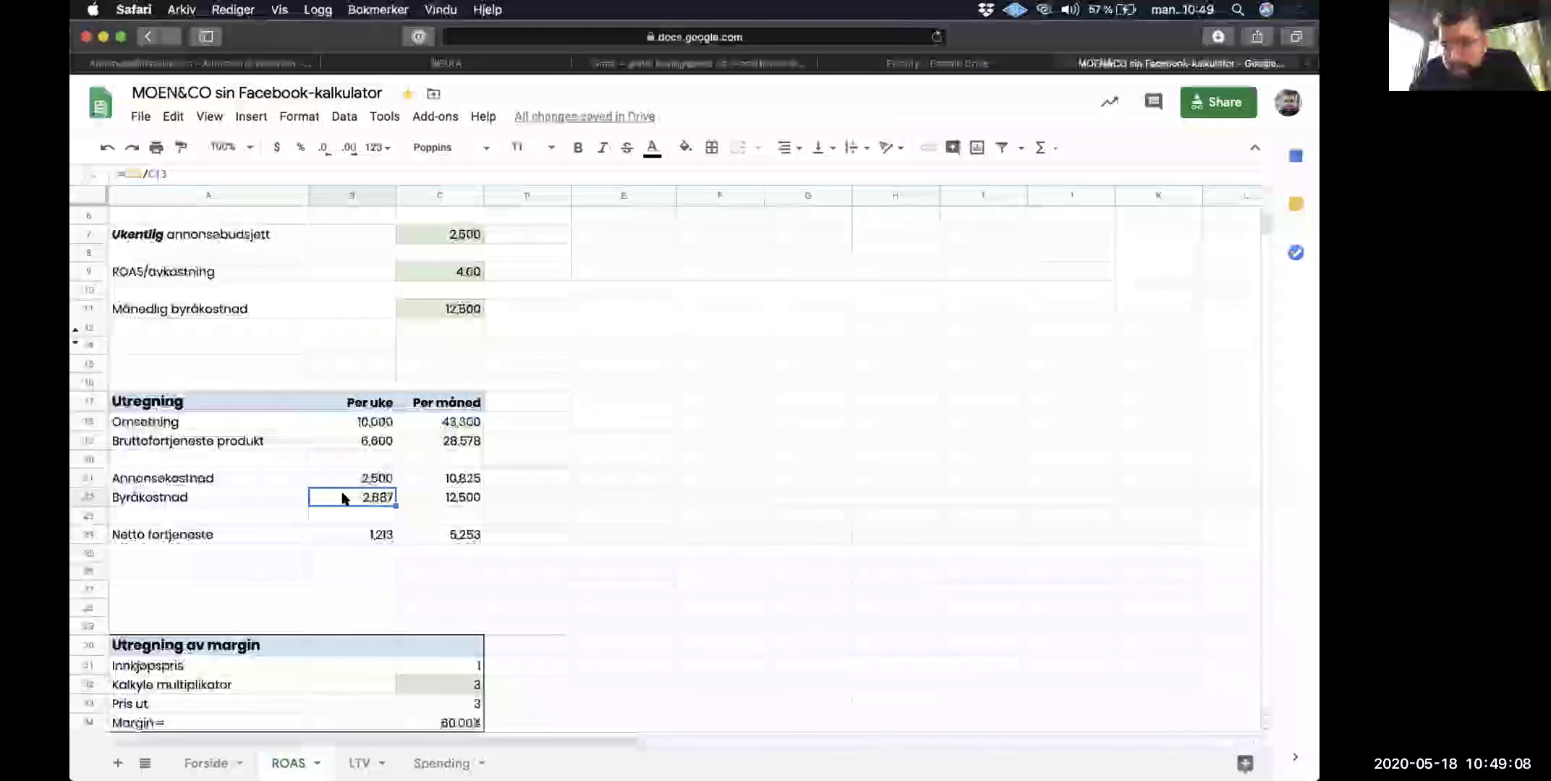
click(343, 534)
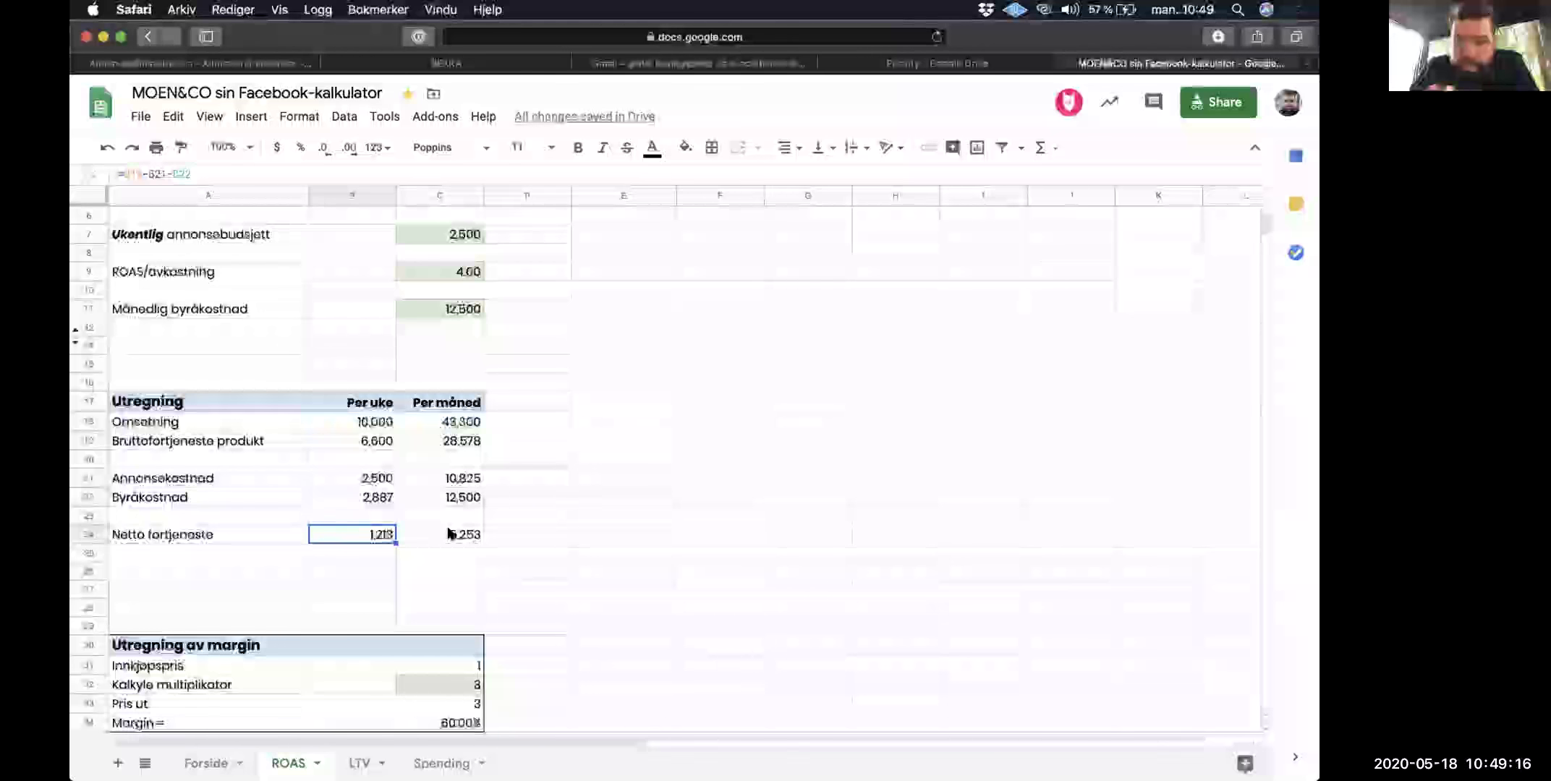
scroll(449, 534, up, 1)
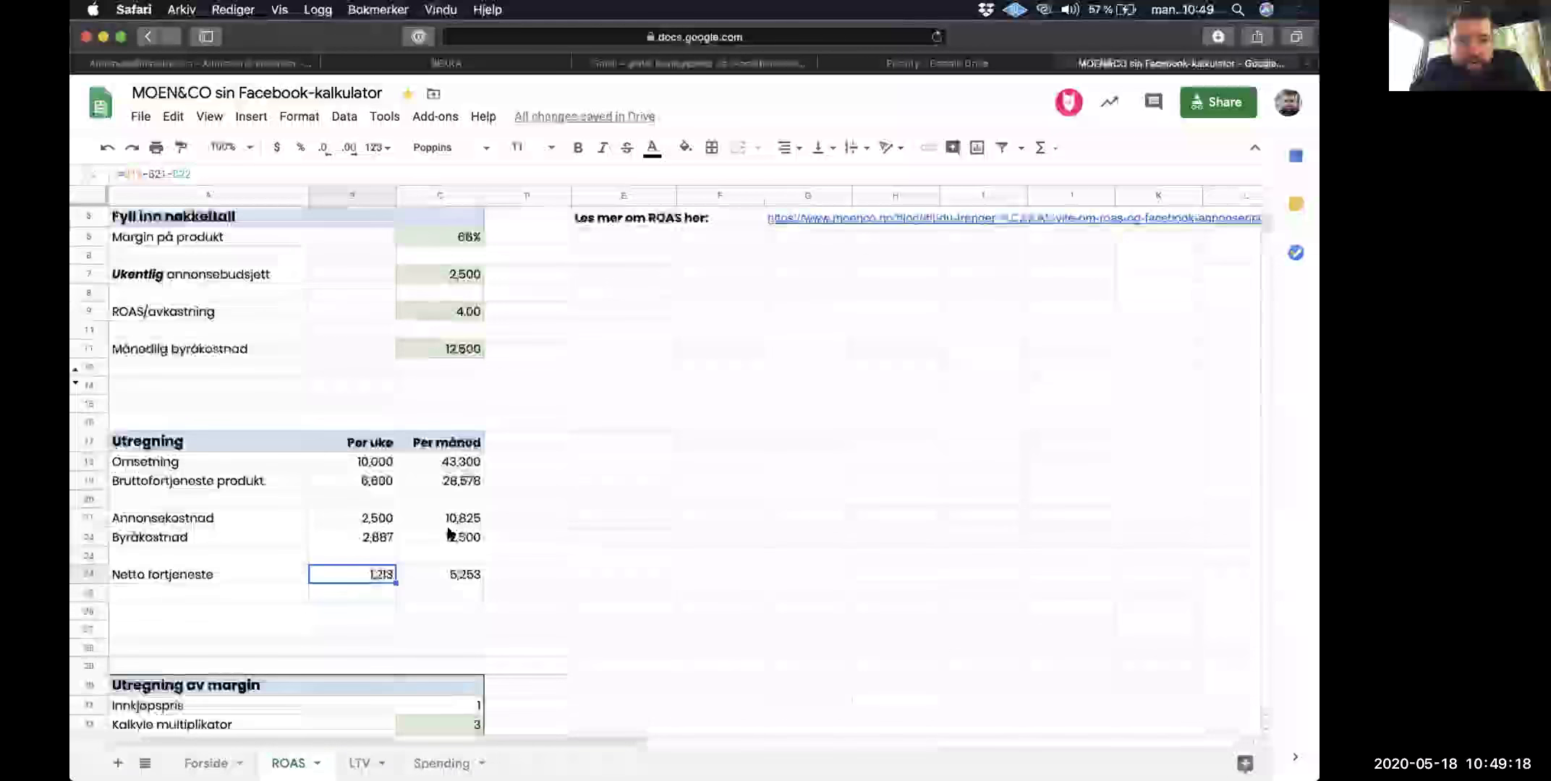
scroll(448, 534, up, 1)
click(456, 356)
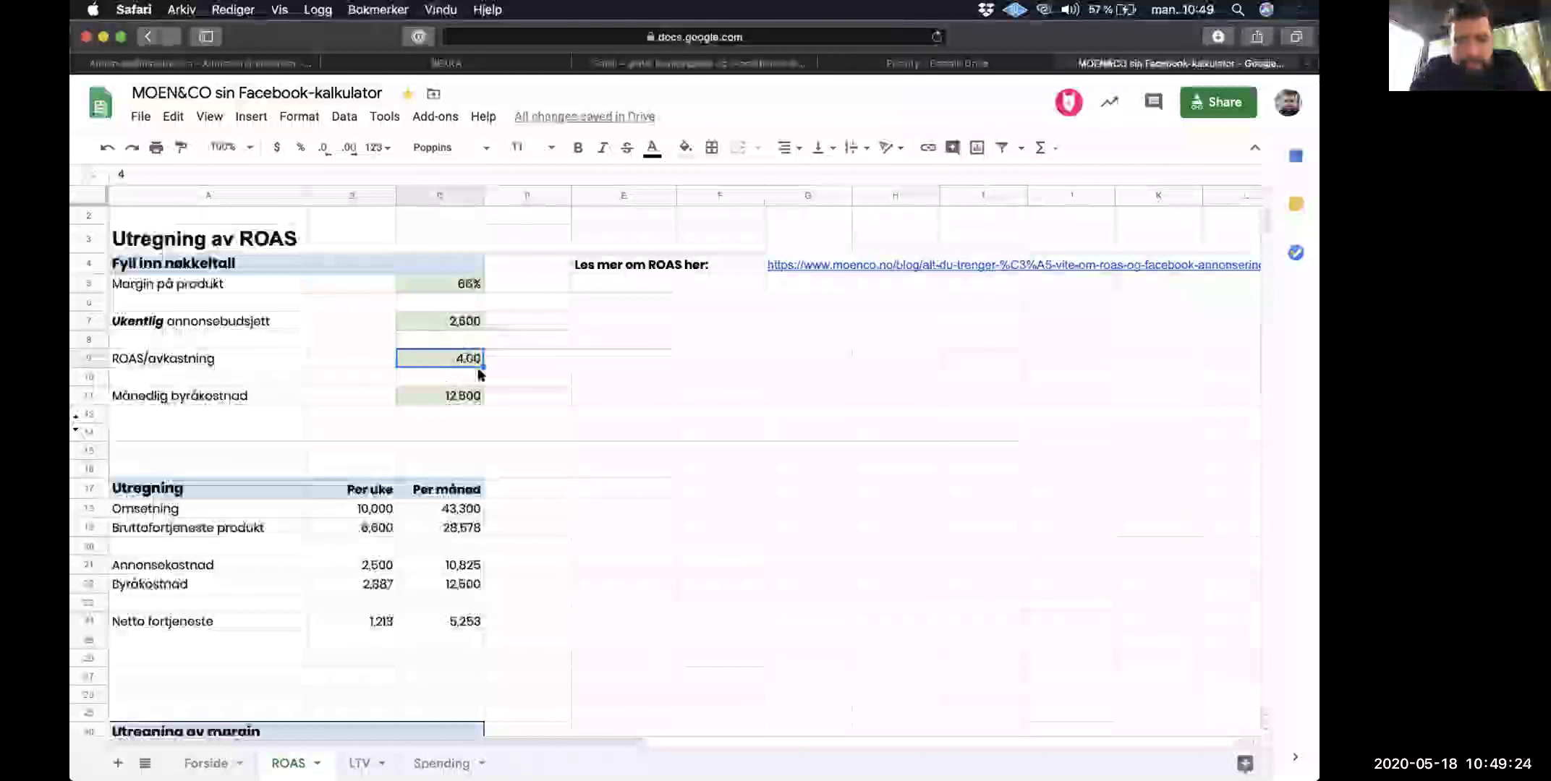
click(454, 321)
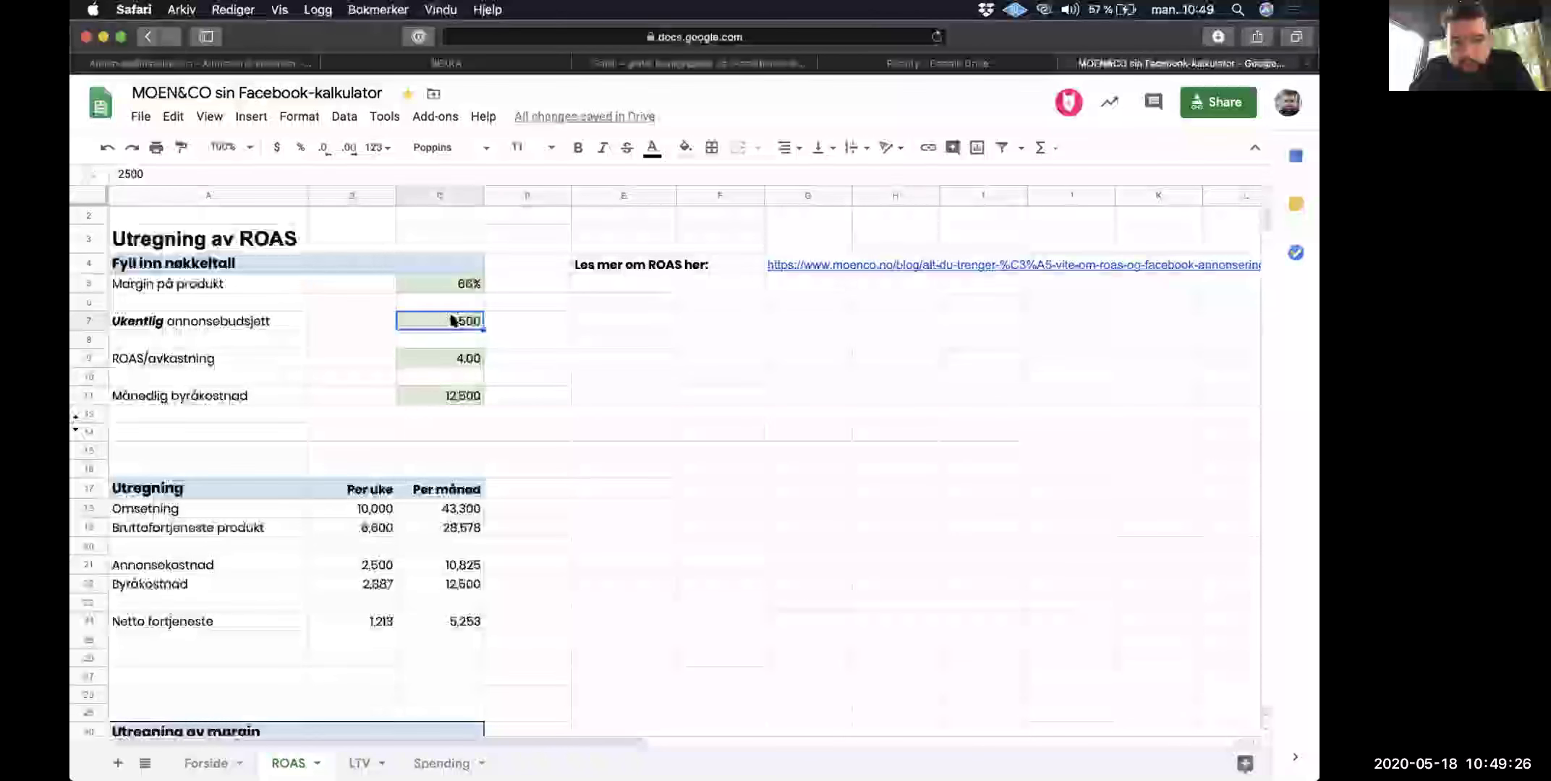
text(5,000)
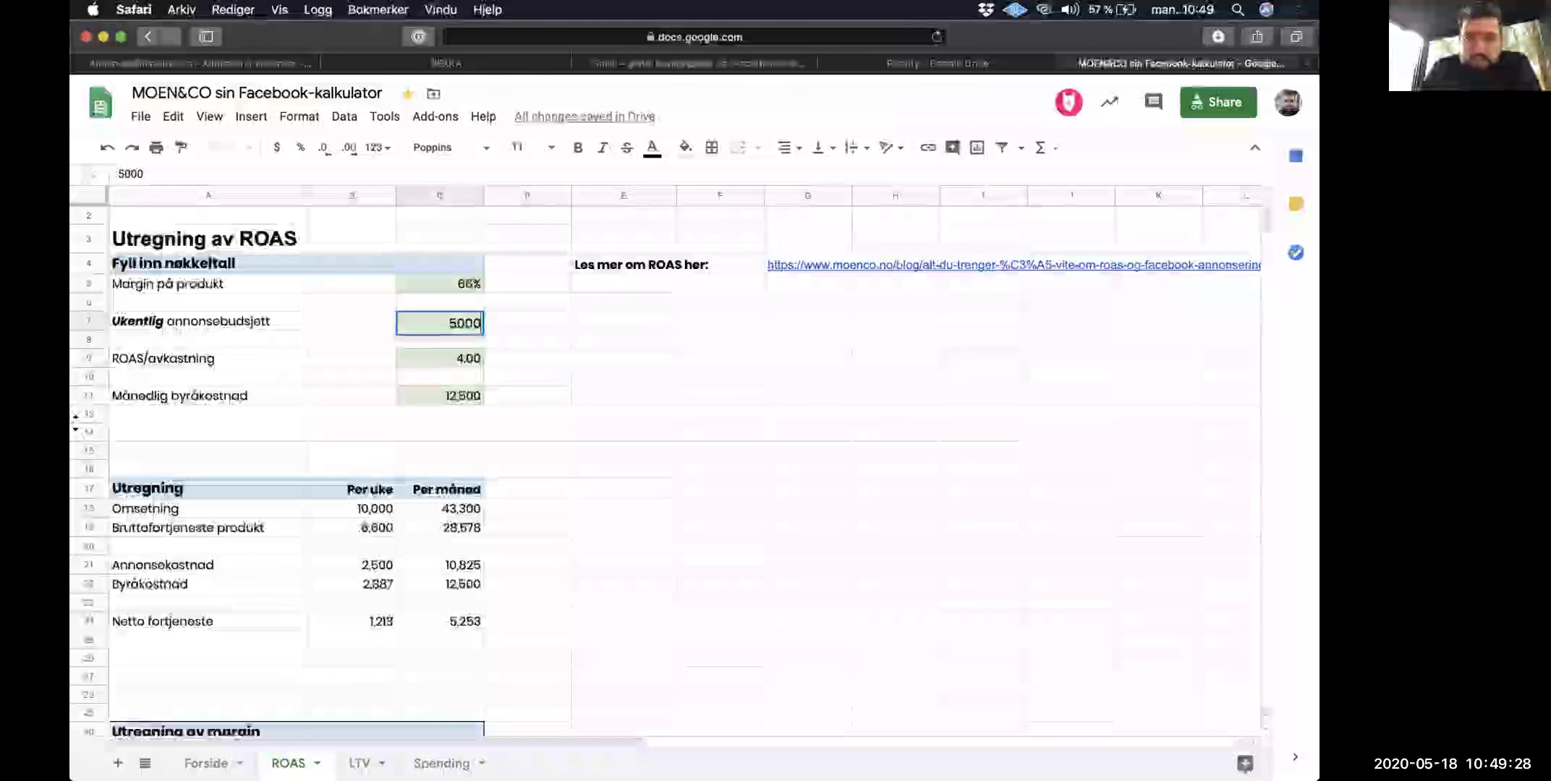
key(Return)
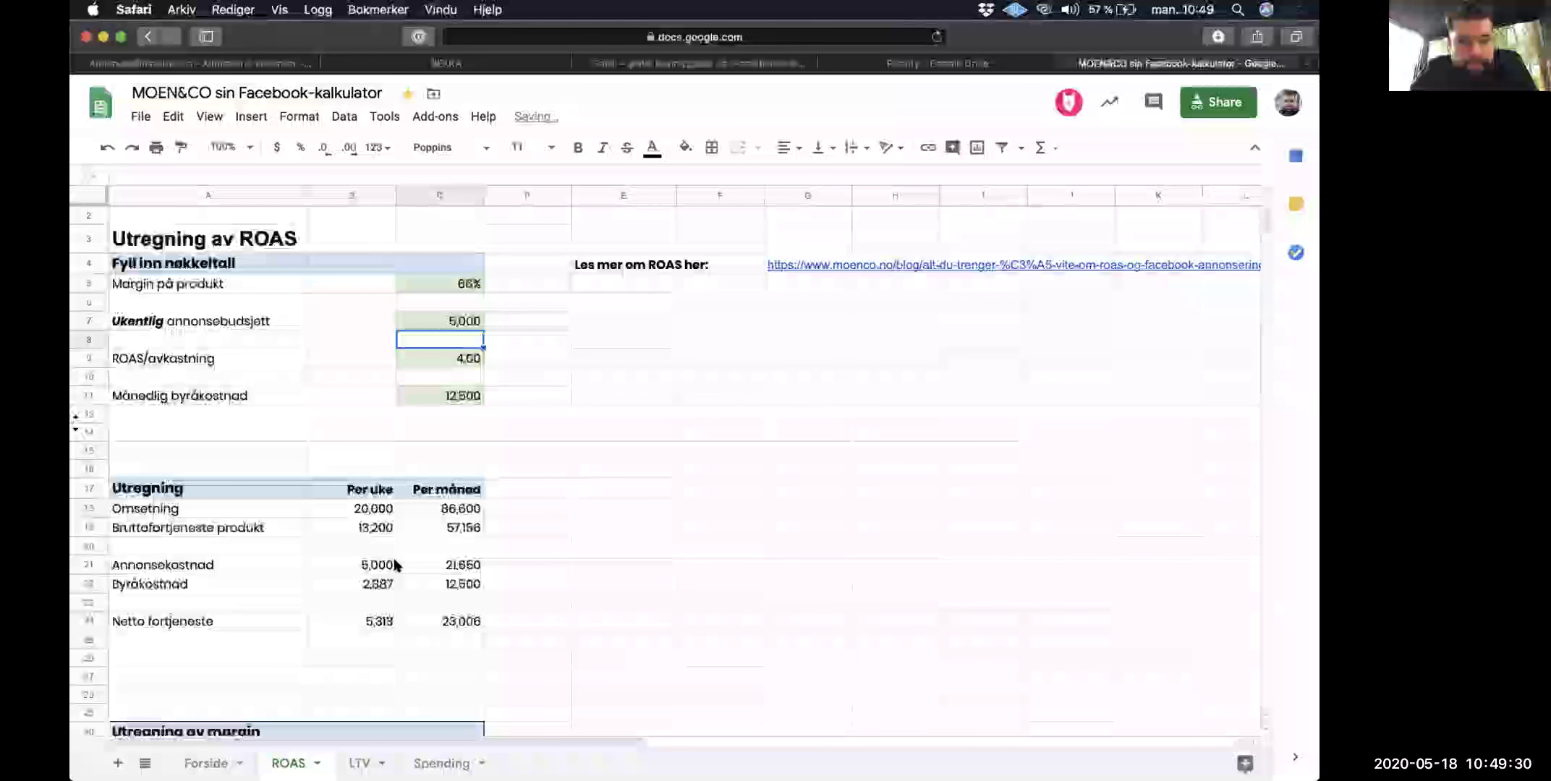
click(465, 325)
click(353, 395)
click(371, 621)
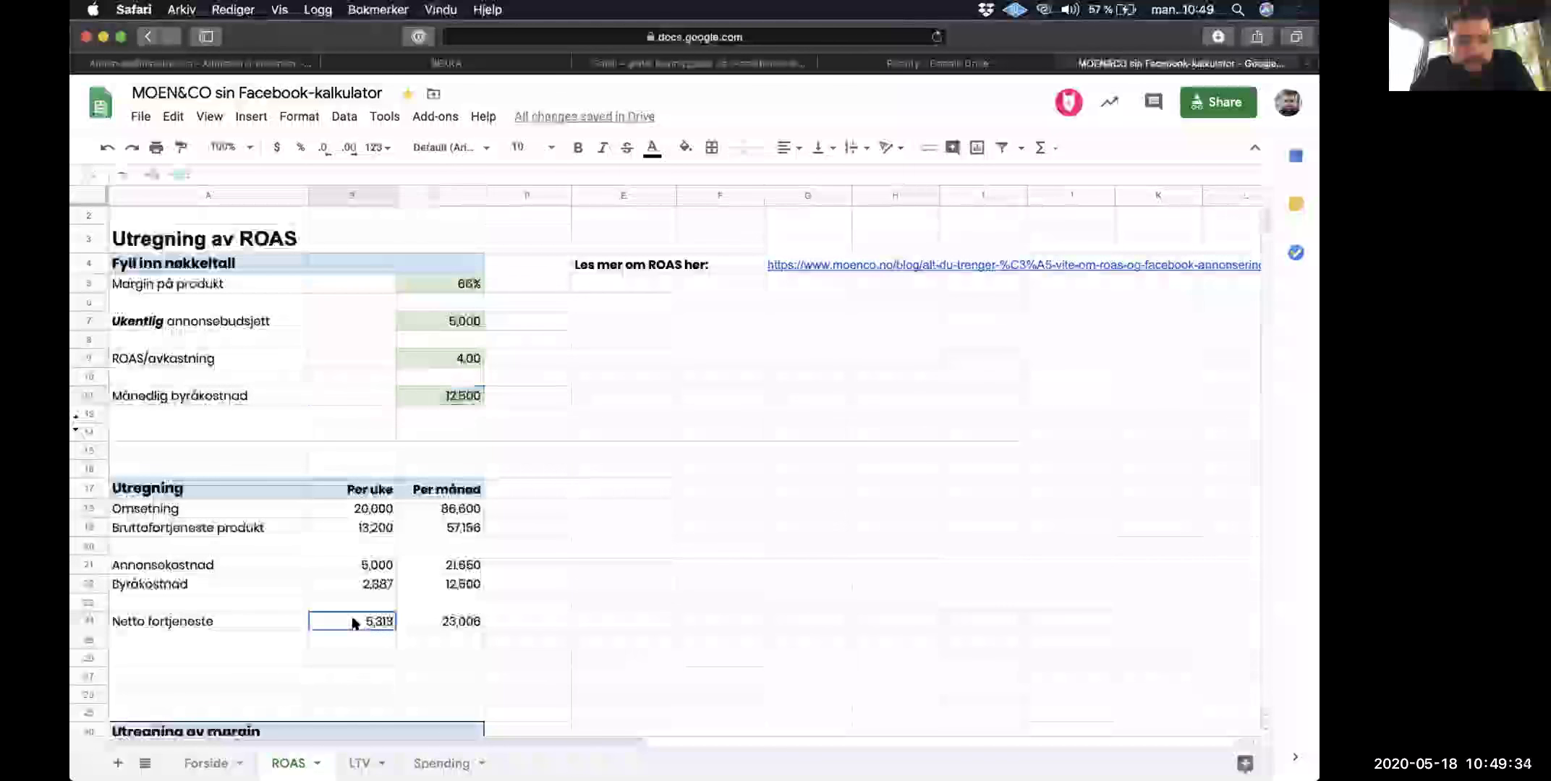
click(434, 623)
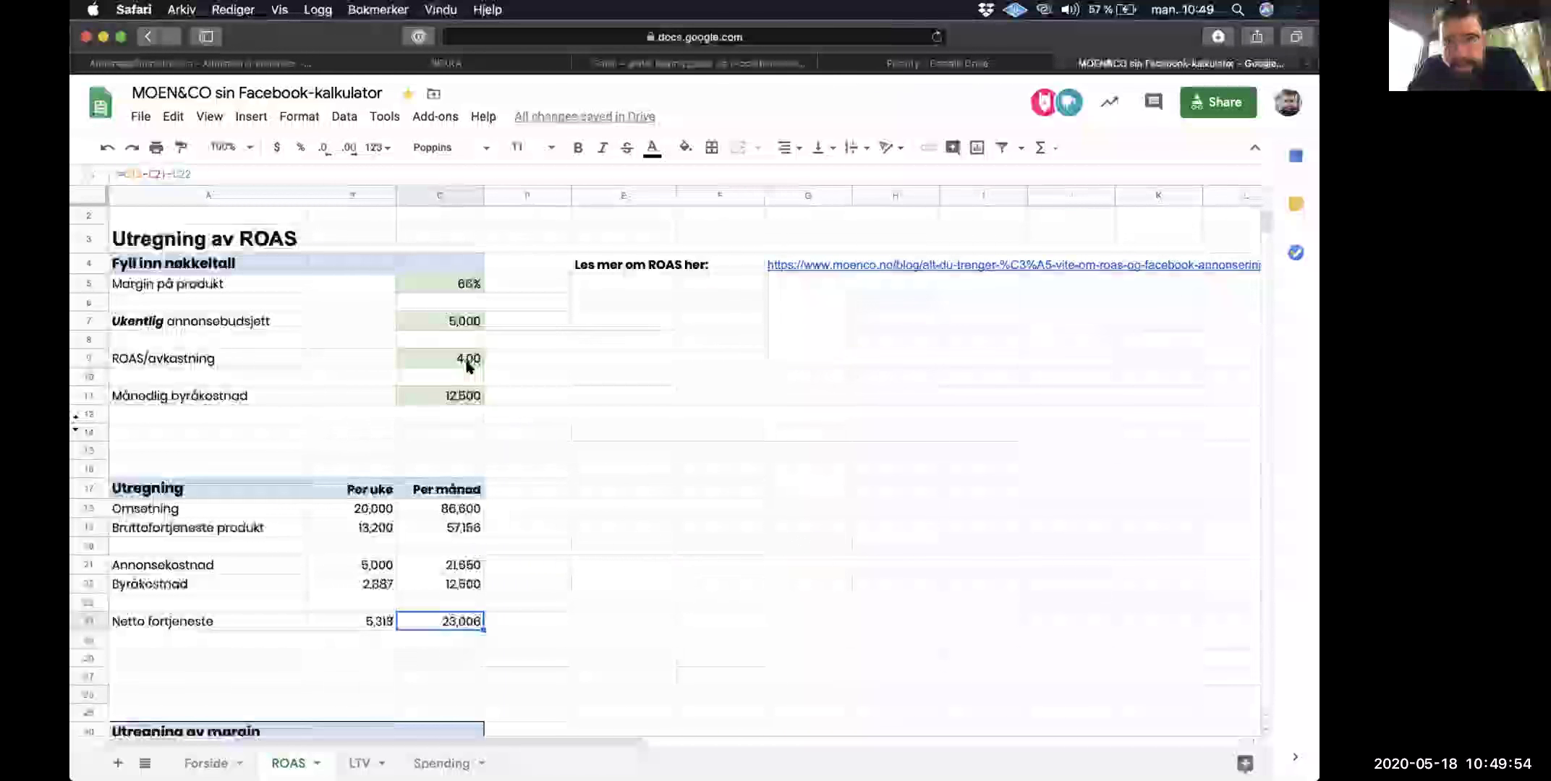
Step: Close the Fremdrift Google Drive tab and one other tab, then switch to the BEKKA Fashion webshop
click(827, 63)
click(704, 65)
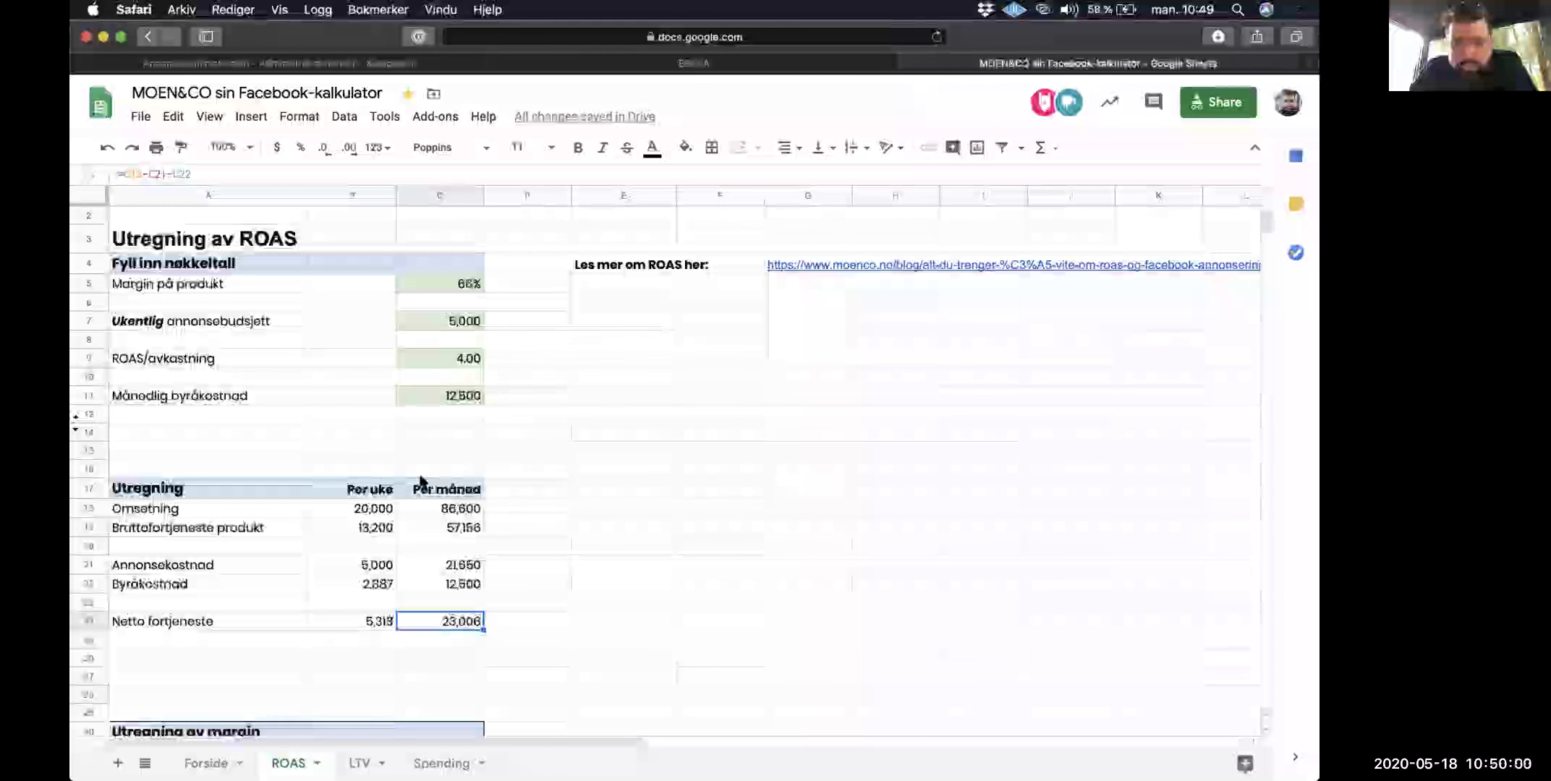
scroll(420, 481, down, 3)
scroll(420, 481, up, 5)
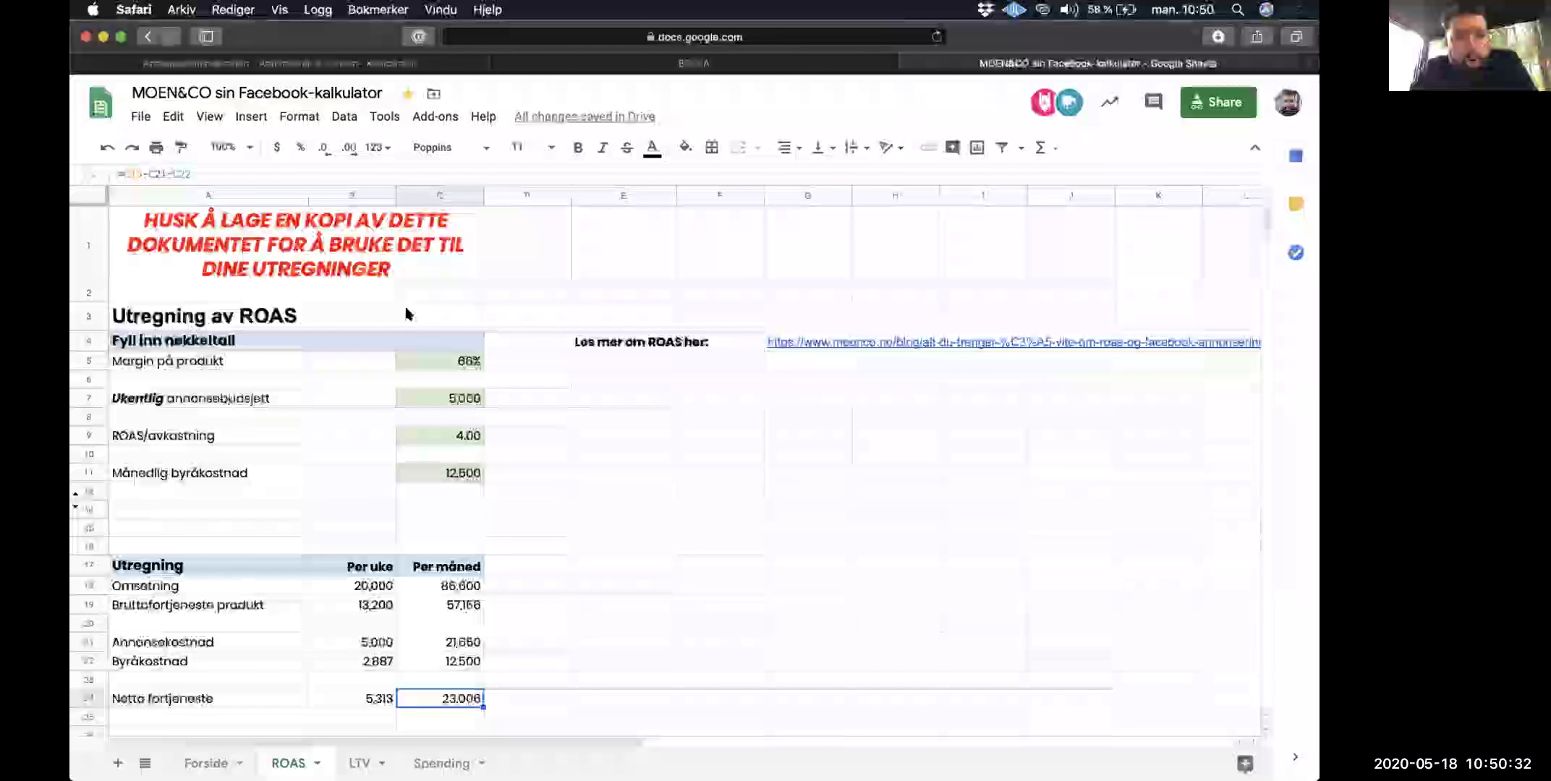
click(775, 63)
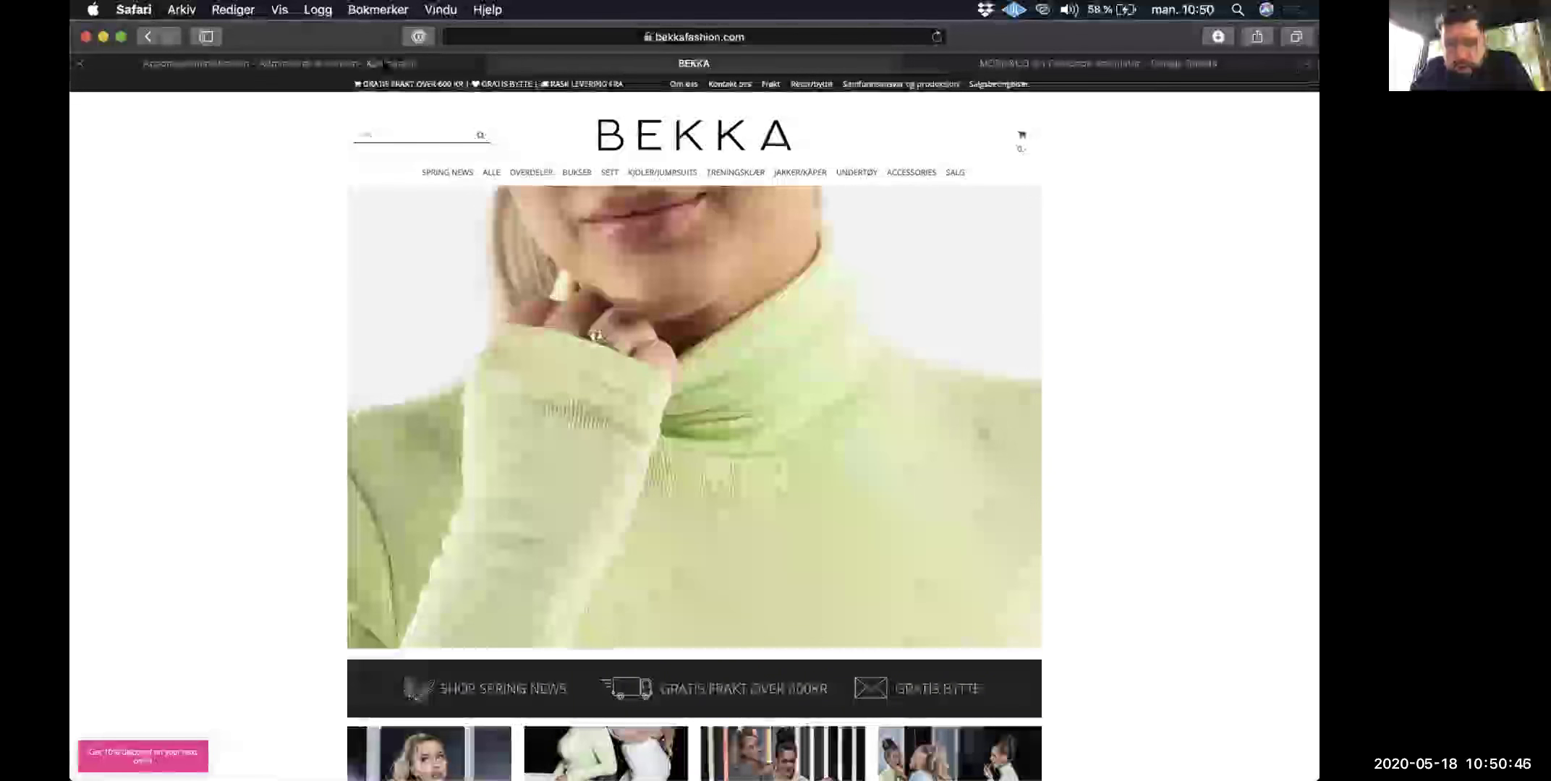
Step: In Ads Manager, switch to the BEKKA FASHION ad account via the account search
click(384, 63)
click(217, 135)
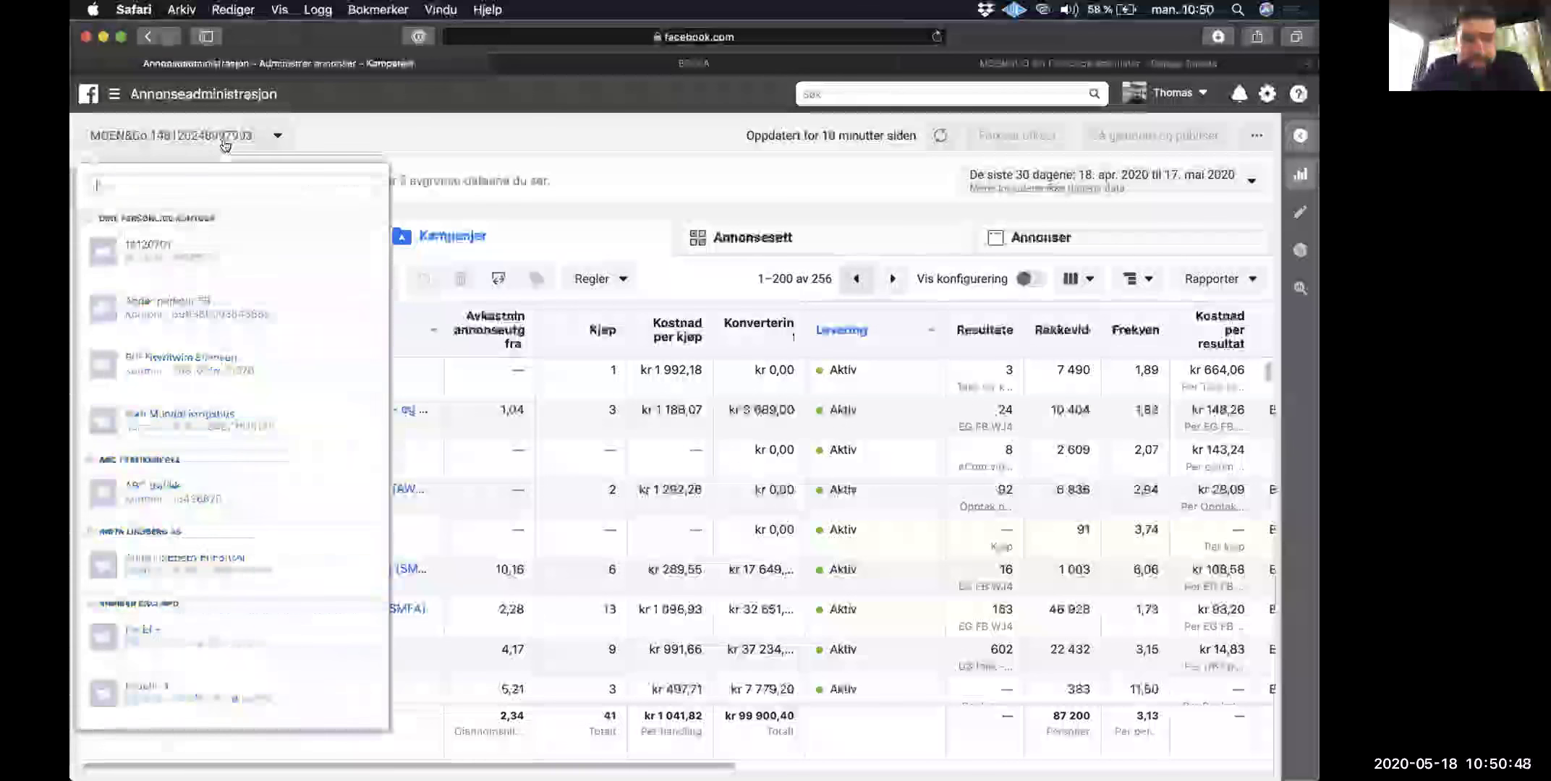
text(uekka)
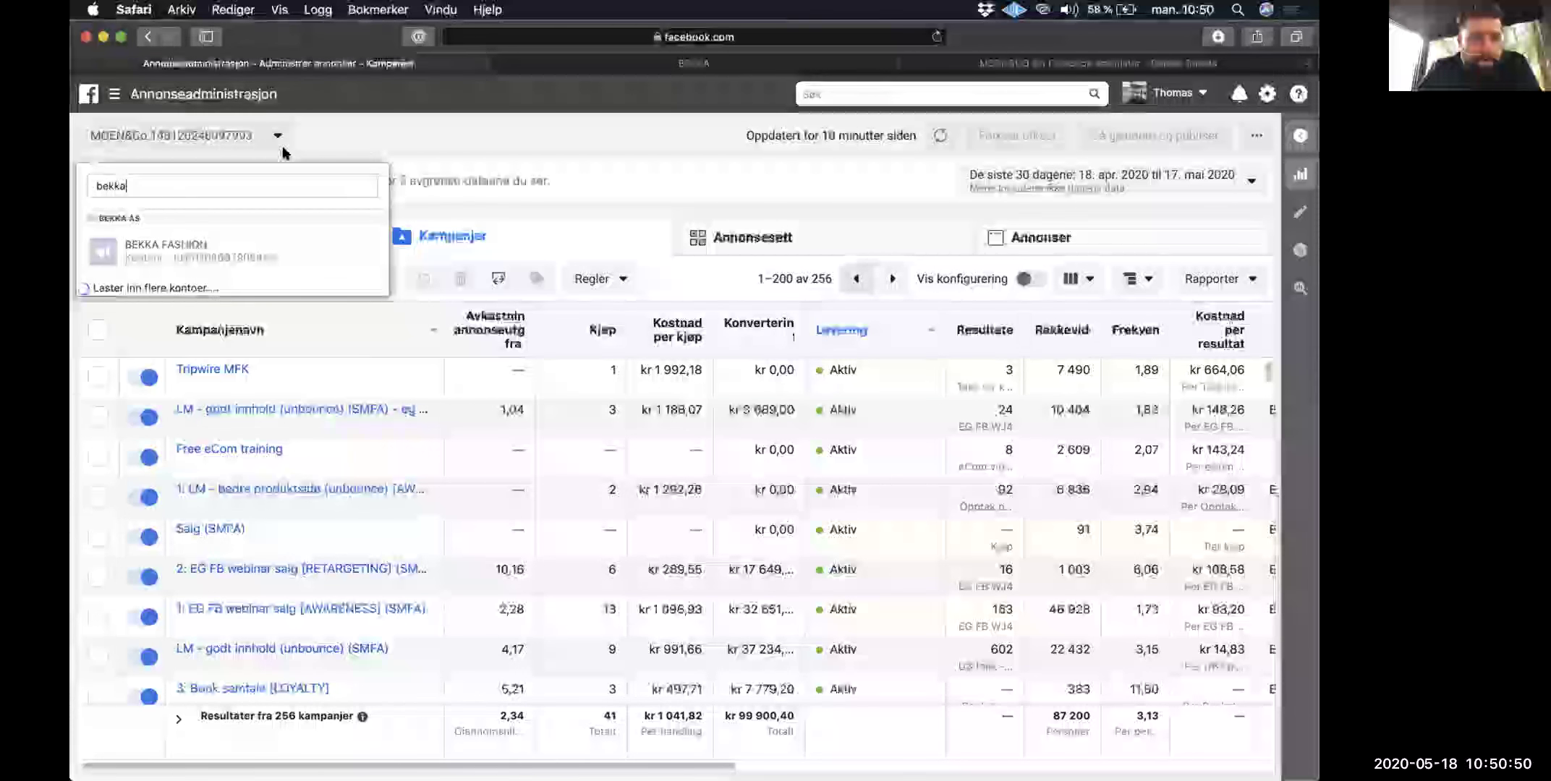
click(223, 253)
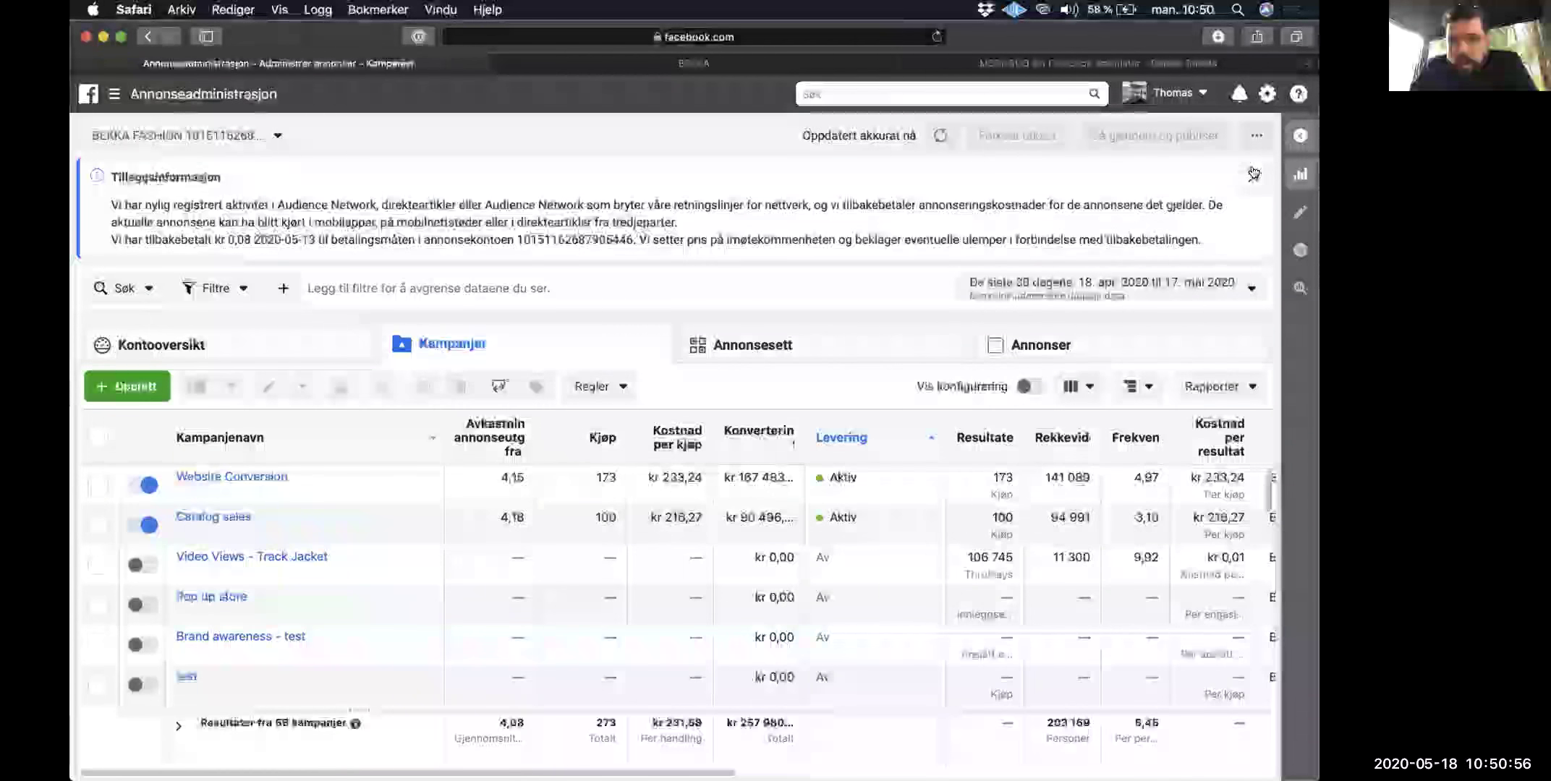
Step: Dismiss the Tilleggsinformasjon notice and select the Website Conversion and Catalog sales campaigns
click(1253, 173)
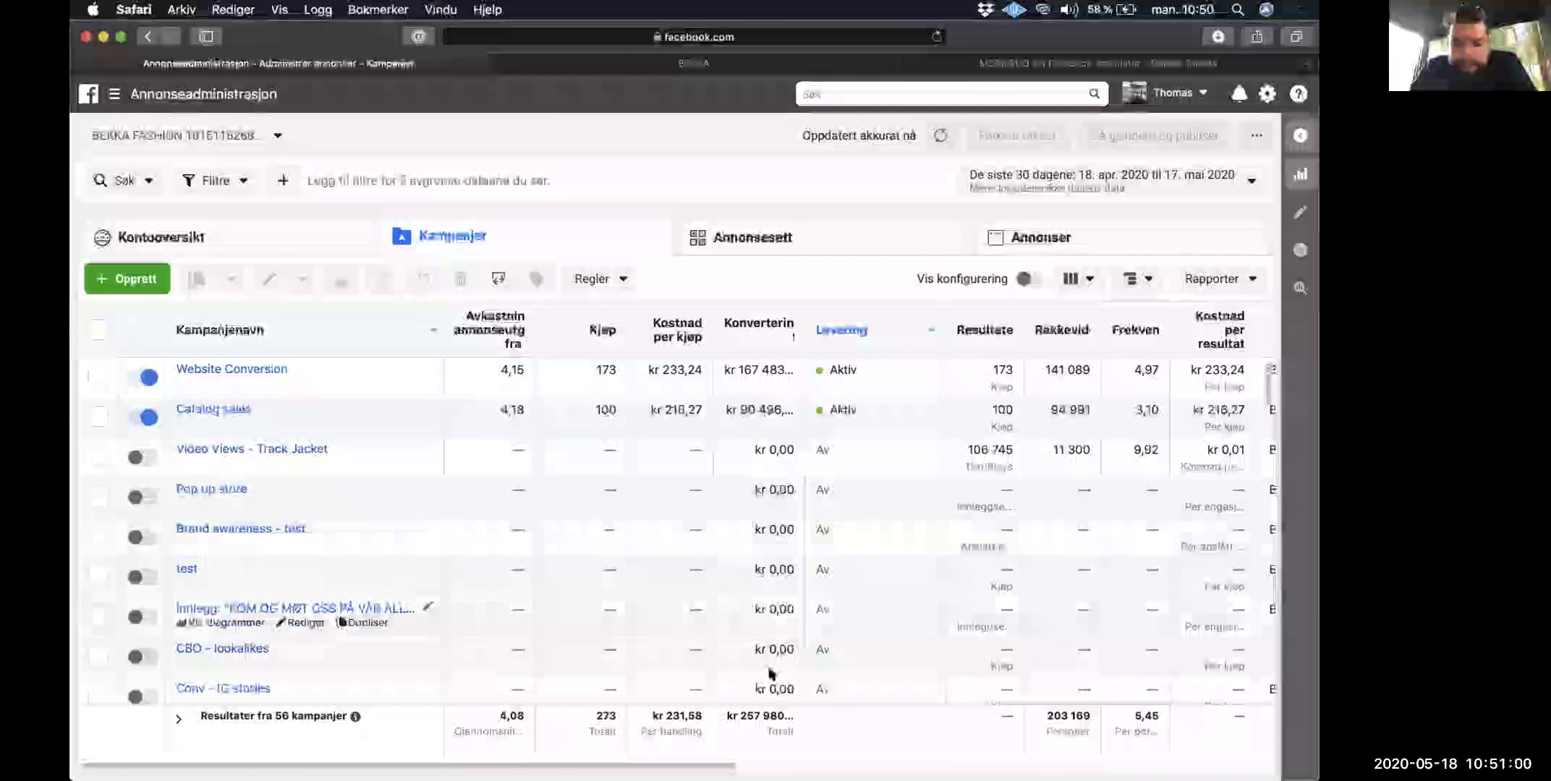
scroll(743, 717, right, 2)
scroll(743, 718, right, 5)
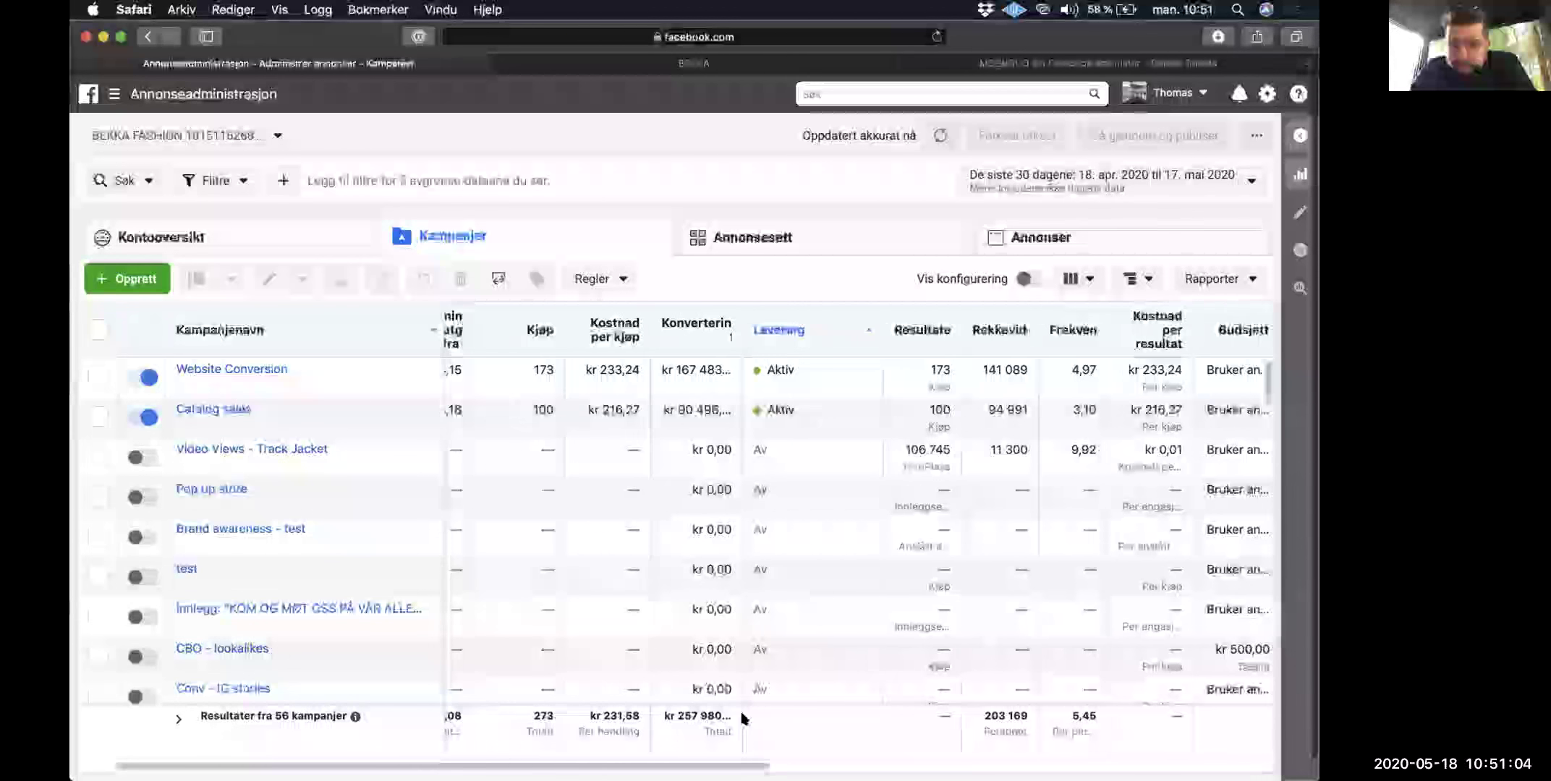
scroll(834, 730, left, 5)
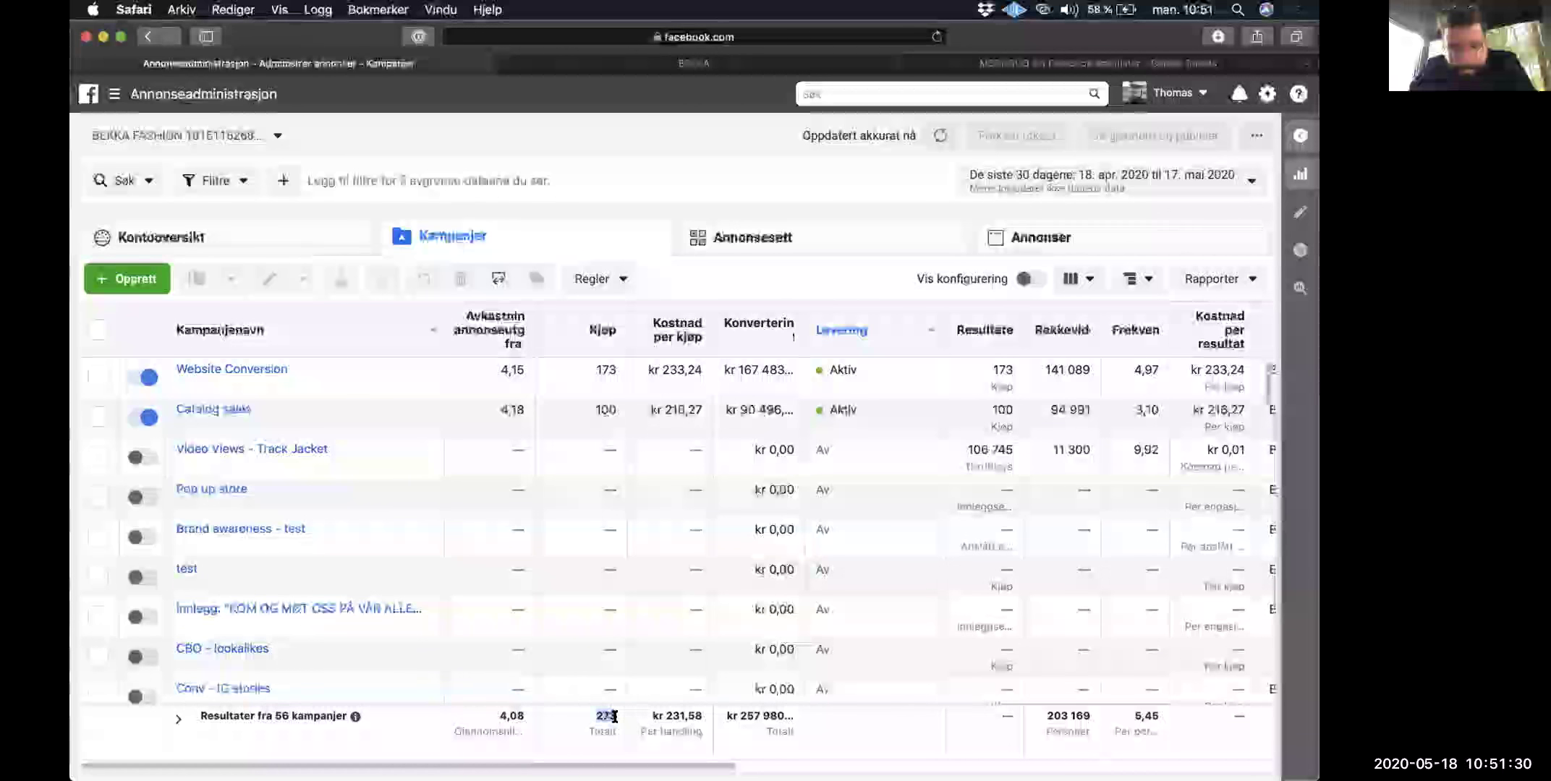
double_click(580, 357)
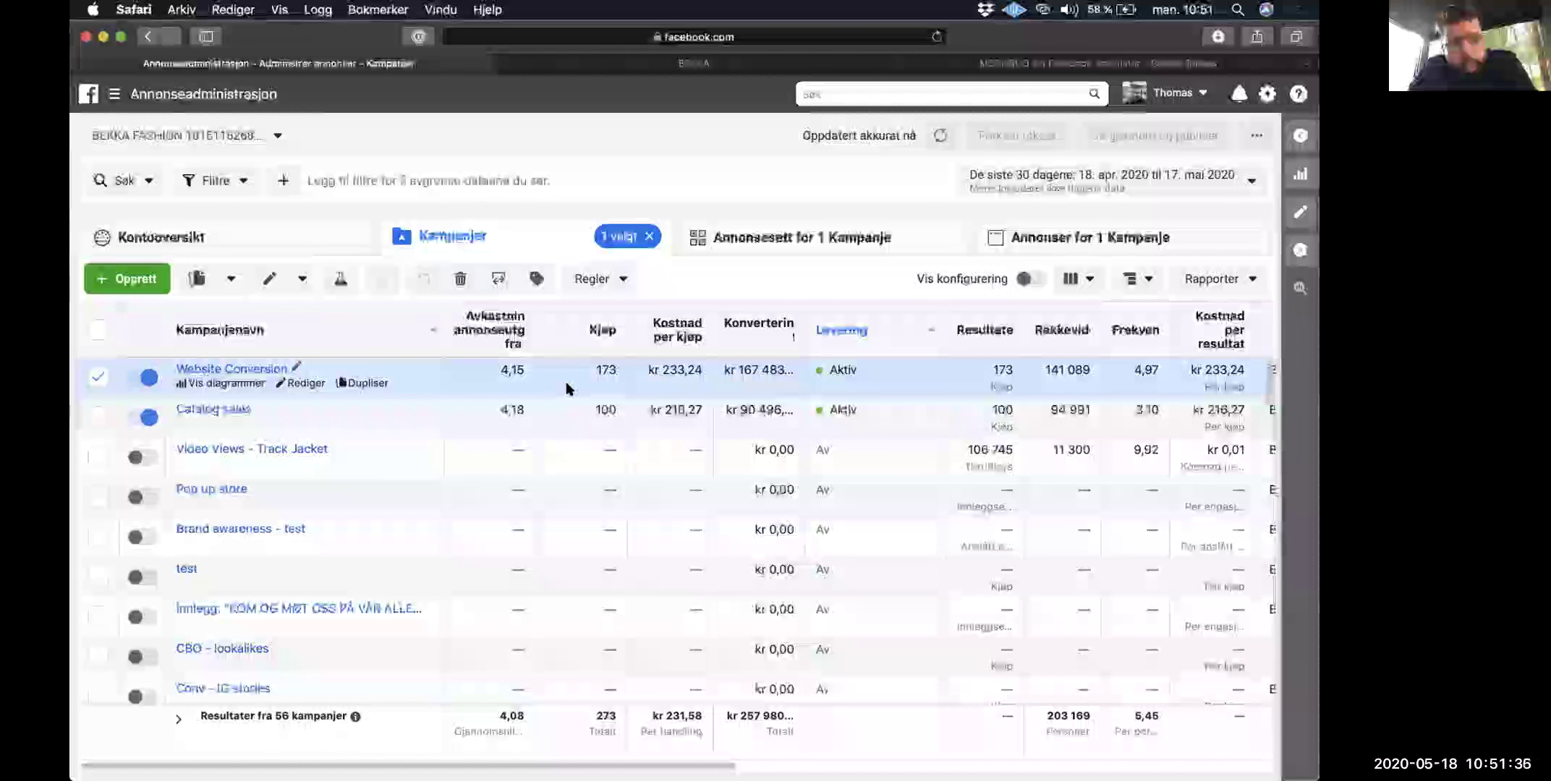
click(428, 416)
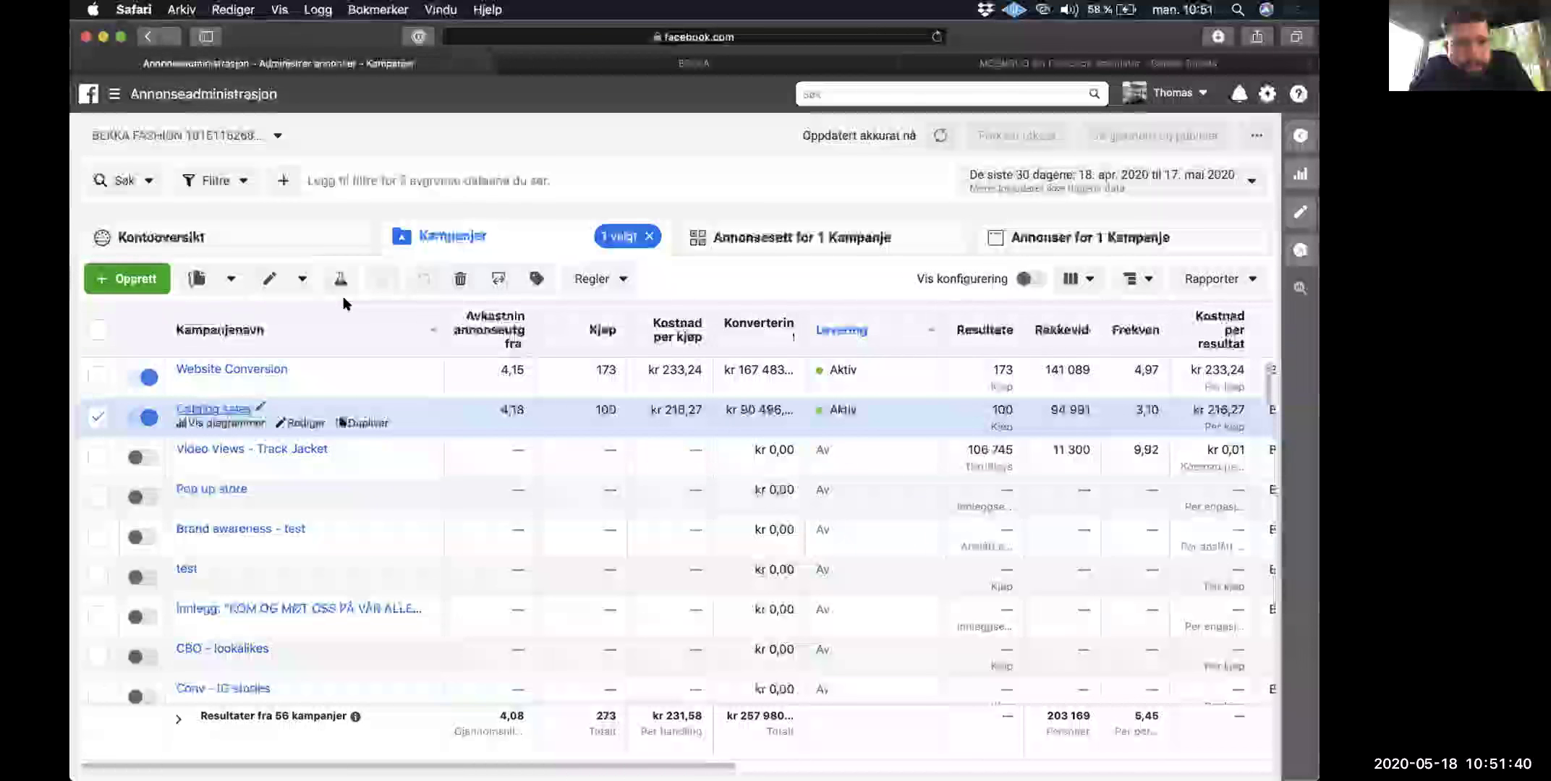
click(784, 64)
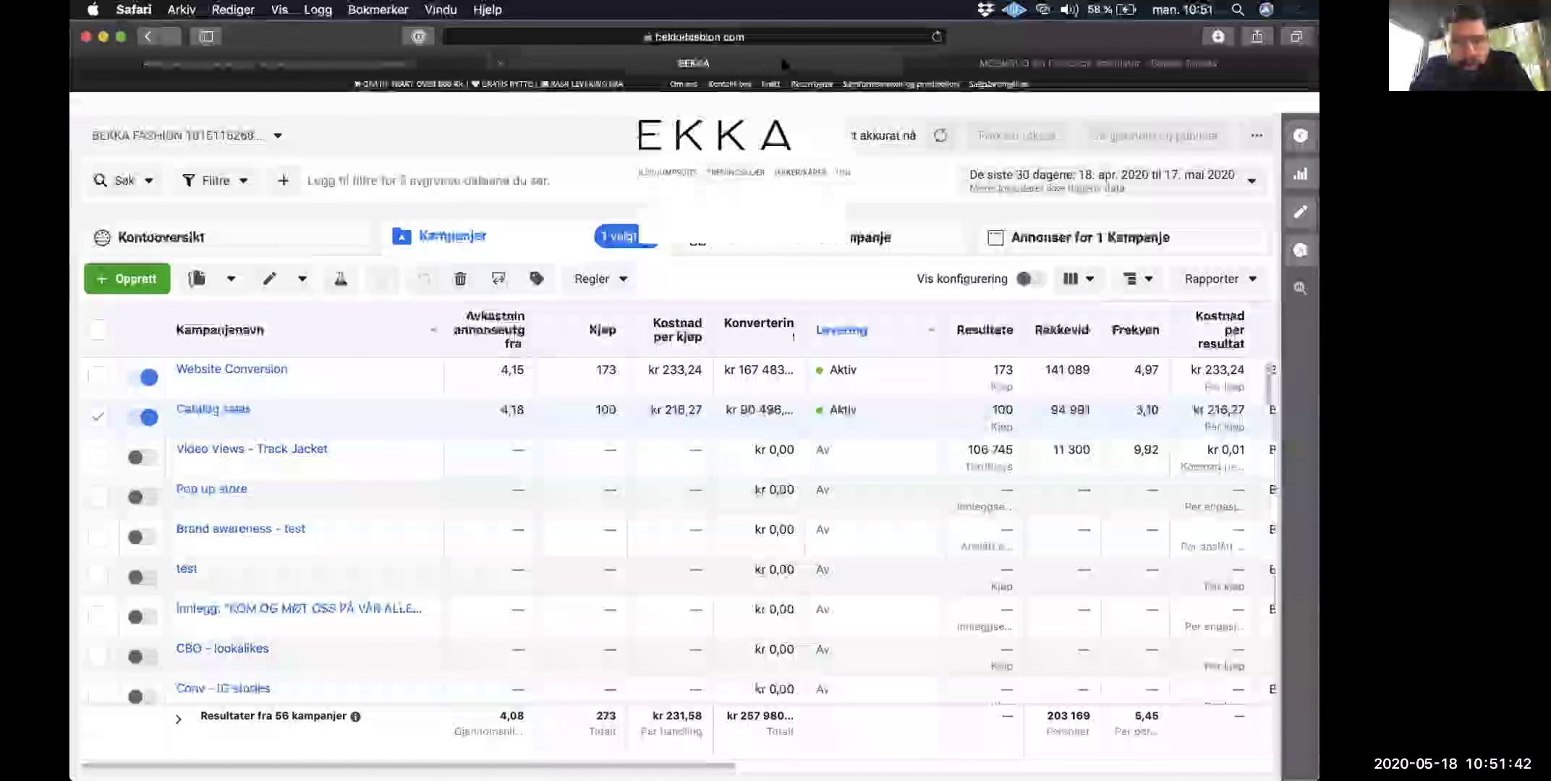
Step: Open the OVERDELER category and scroll through the tops
click(531, 172)
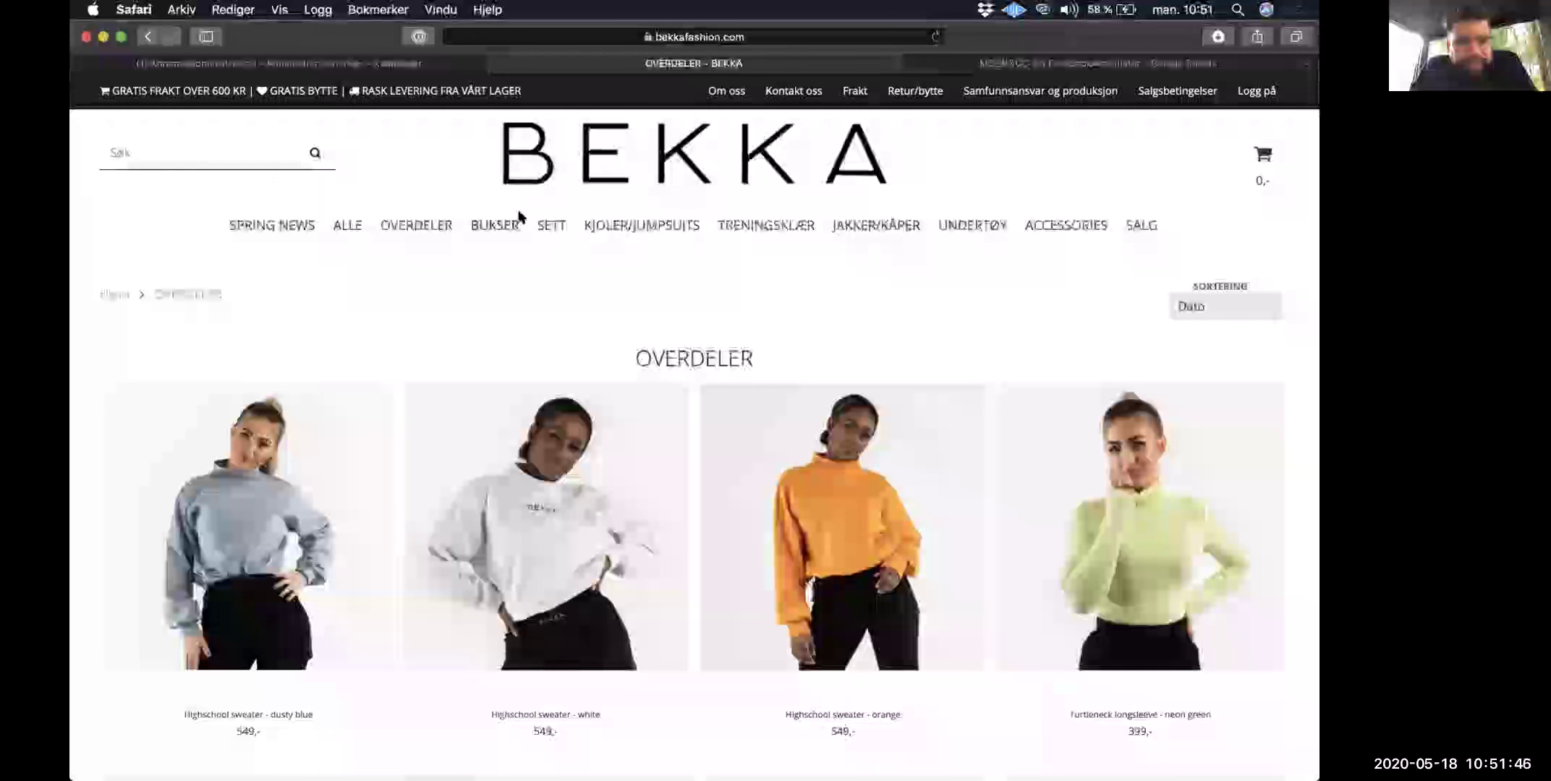
scroll(520, 218, down, 5)
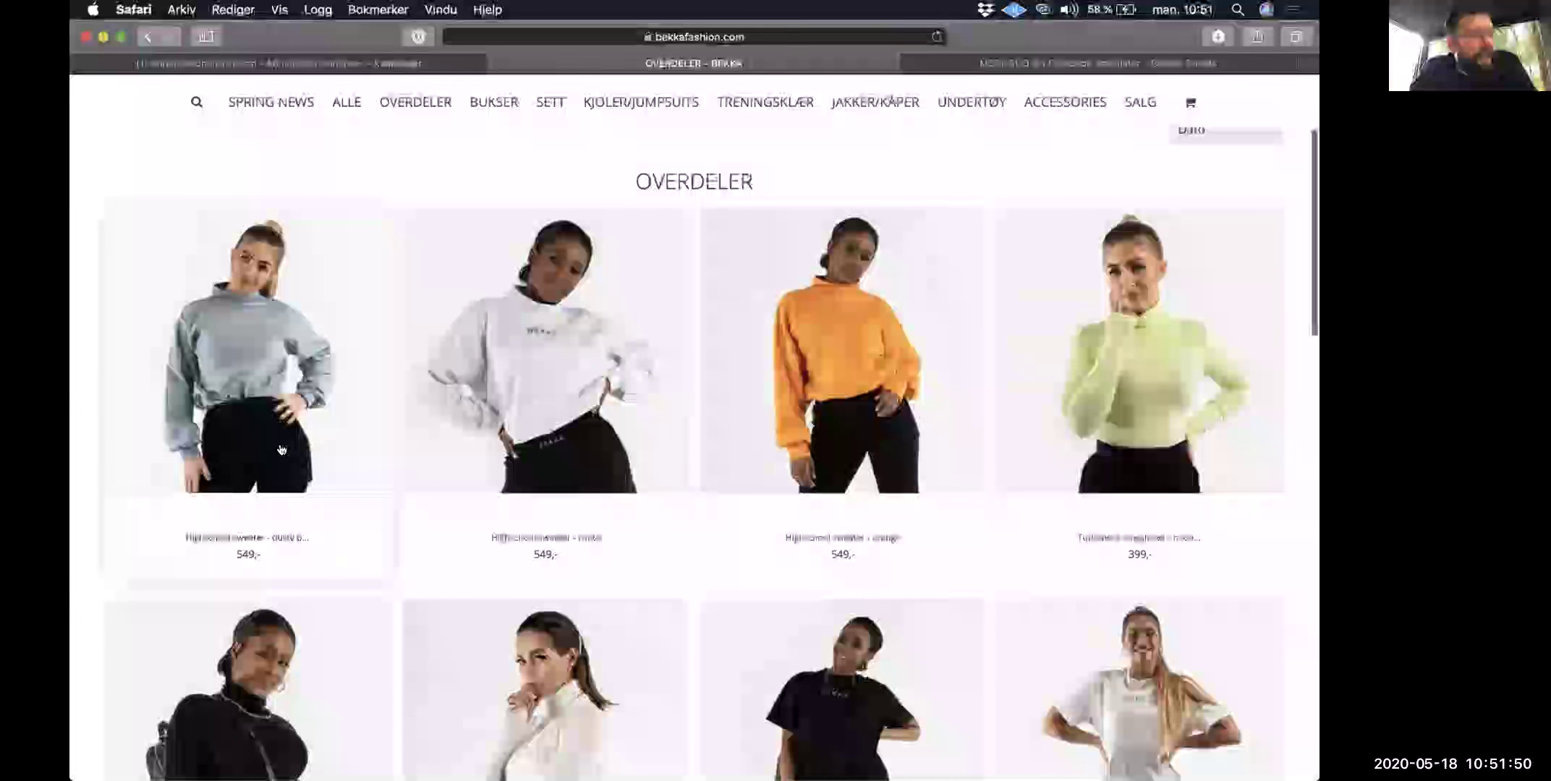
scroll(282, 450, down, 1)
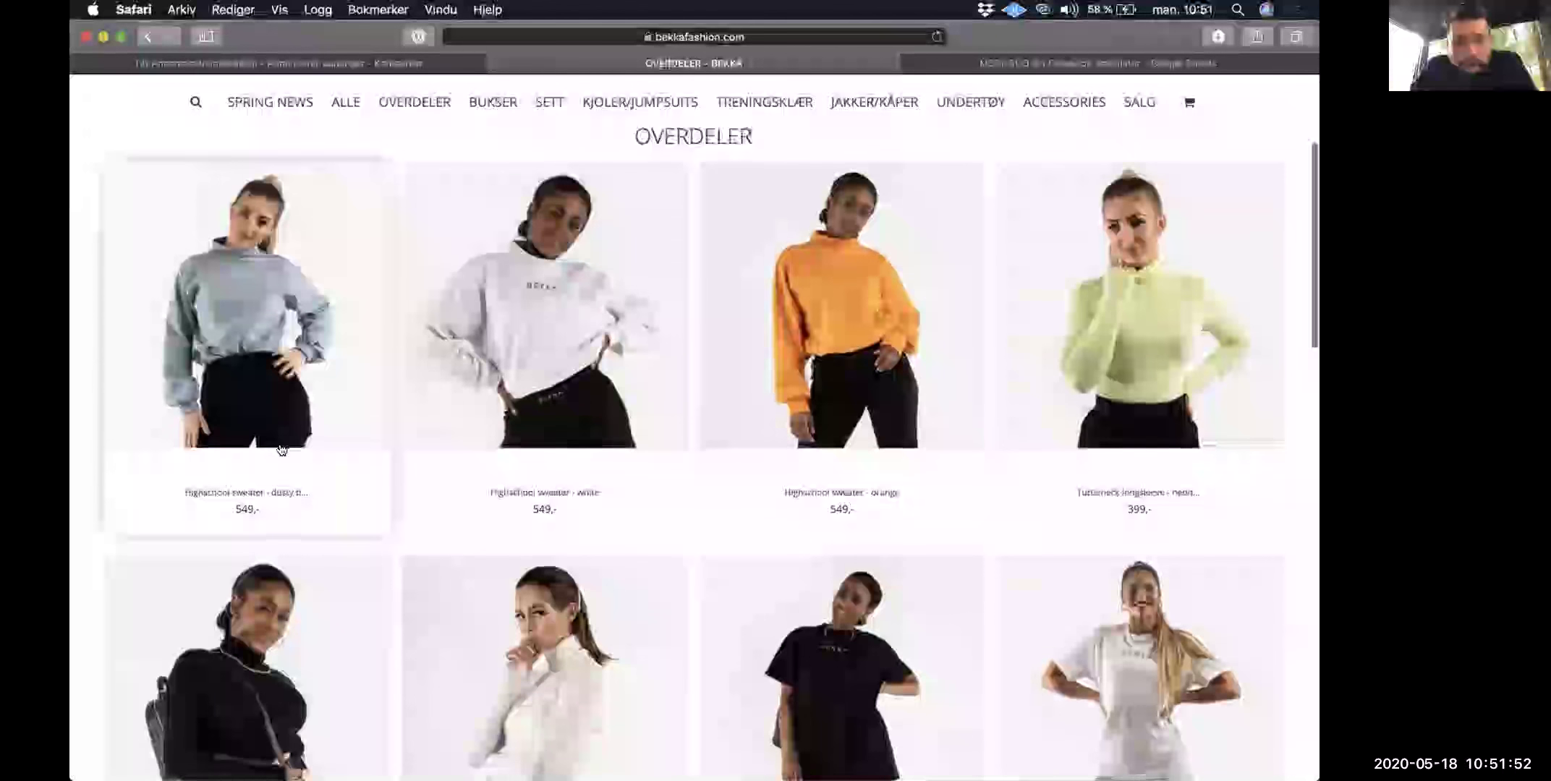
scroll(282, 450, down, 4)
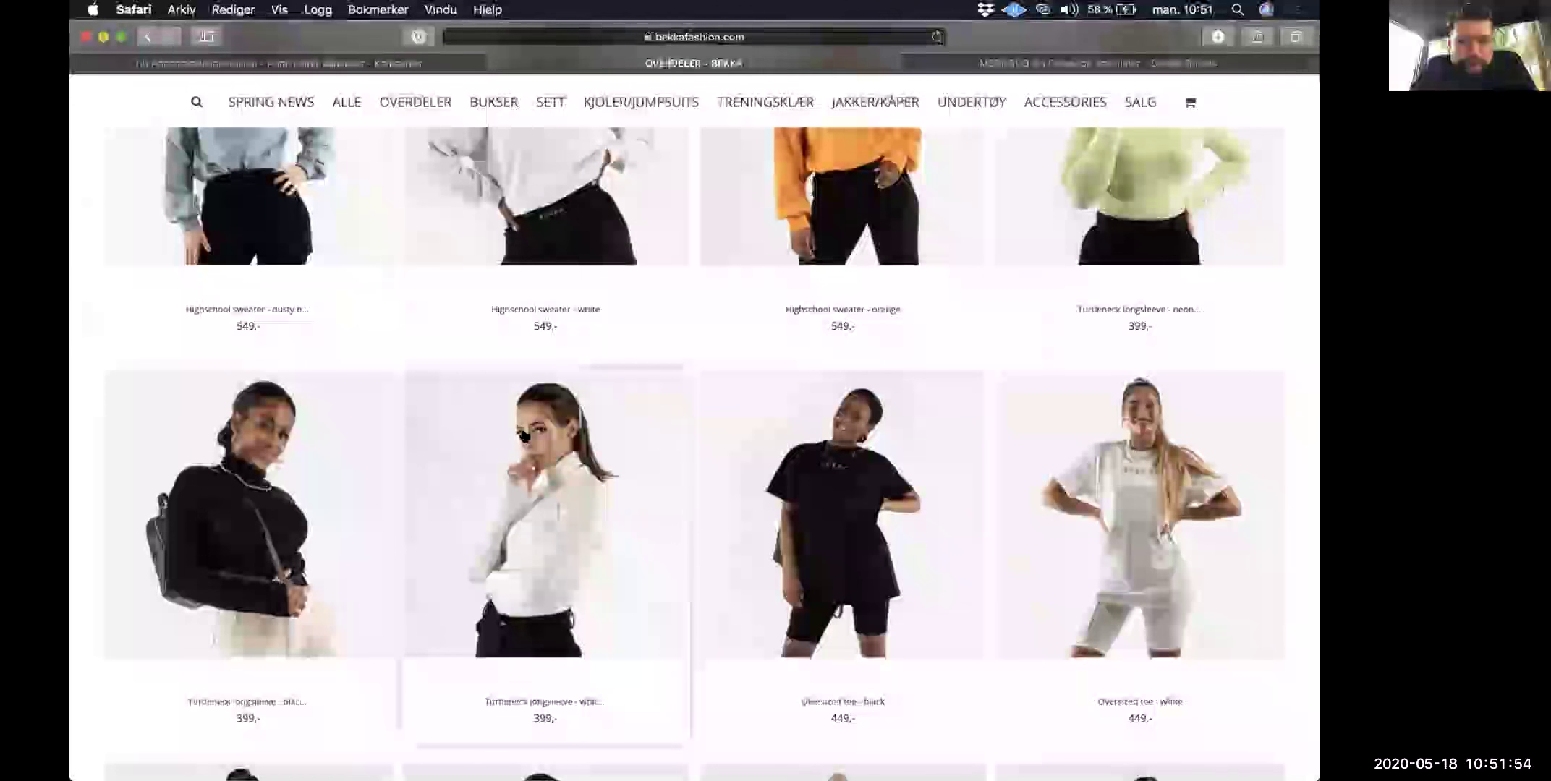
scroll(524, 435, down, 8)
scroll(969, 432, down, 1)
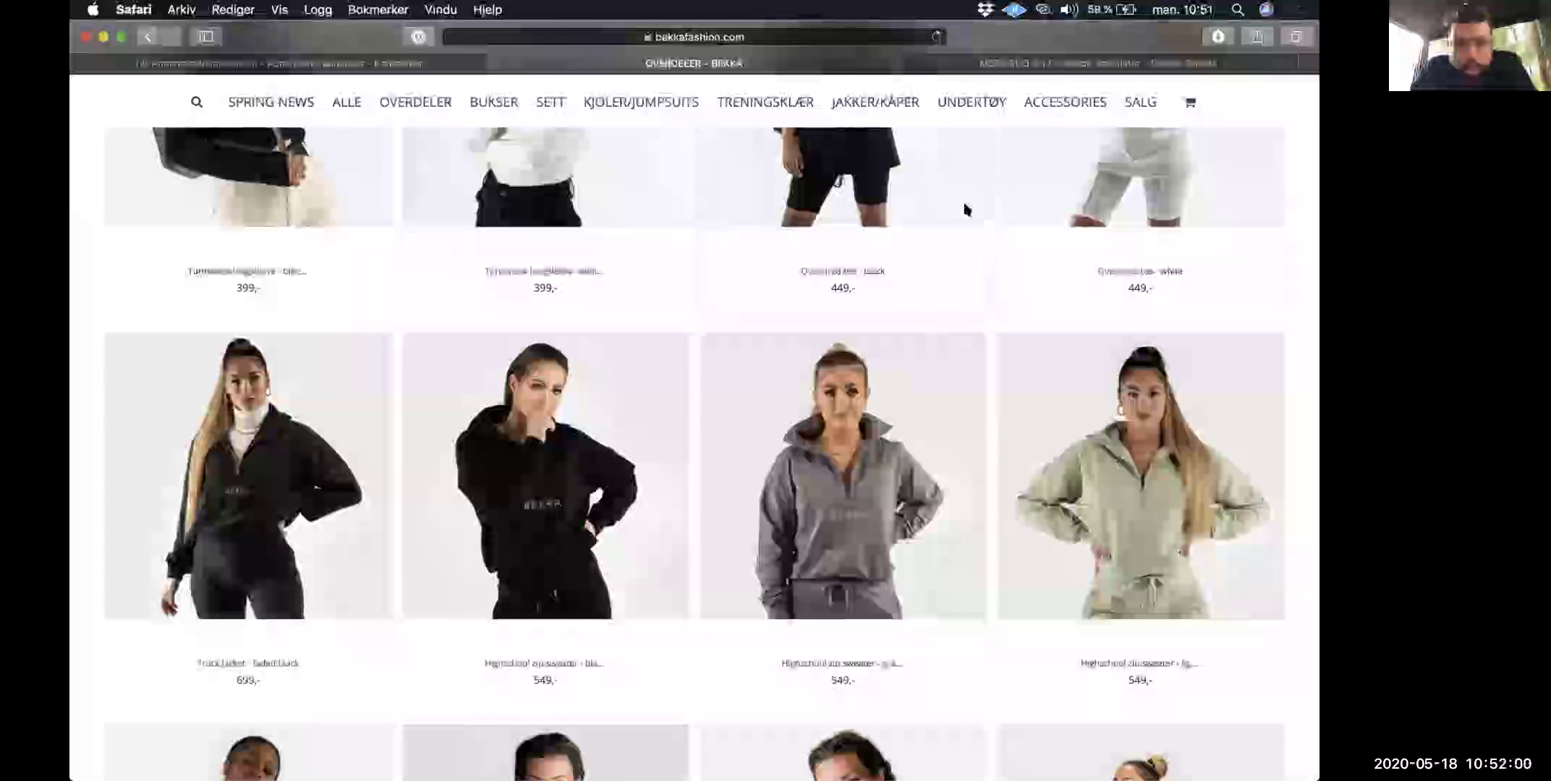
scroll(876, 373, down, 2)
scroll(876, 373, down, 10)
Step: View the Printed hoodie - dark olive product page (549,-), then return to Ads Manager
click(1072, 359)
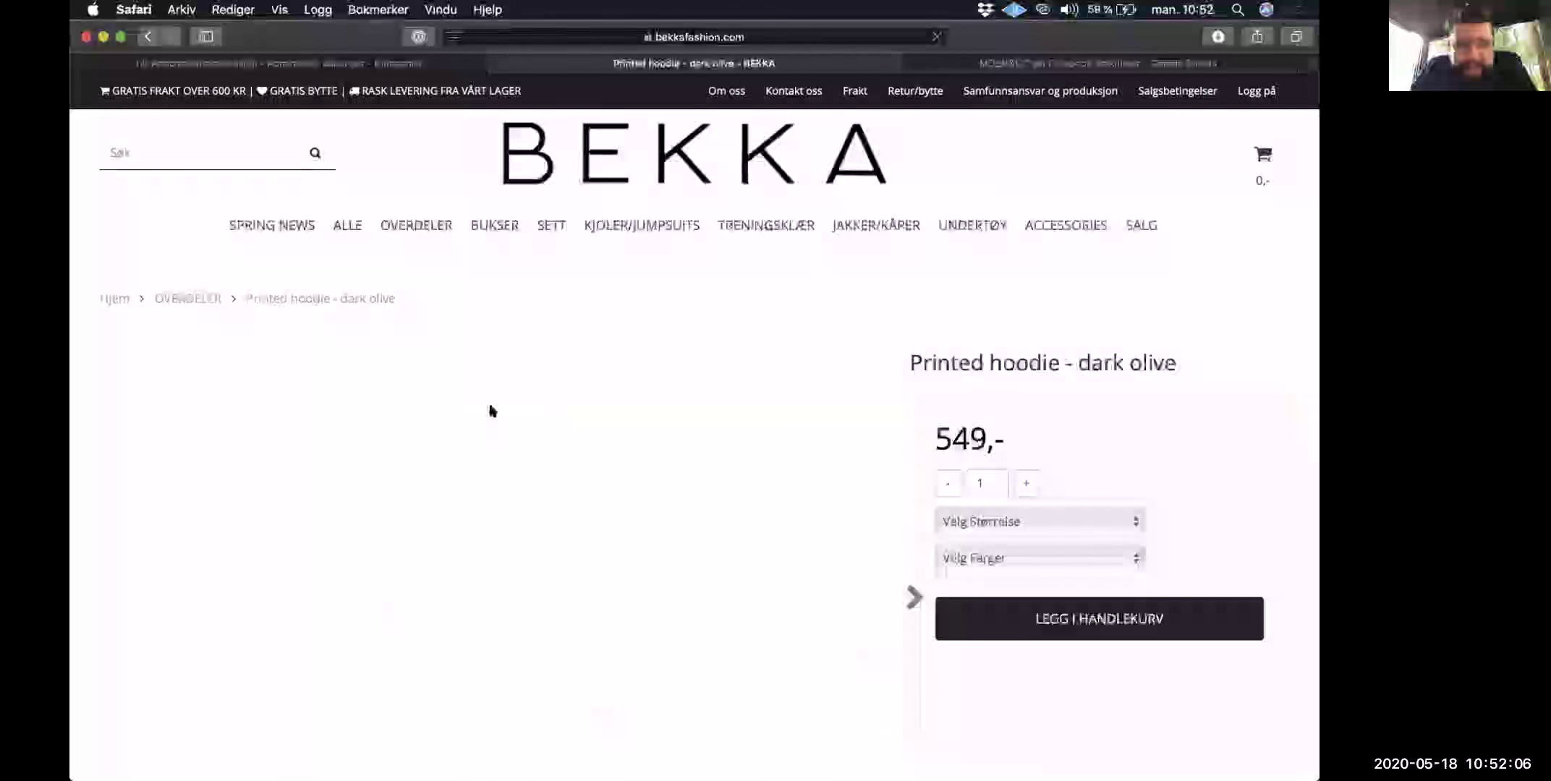
scroll(489, 409, down, 3)
scroll(489, 410, down, 5)
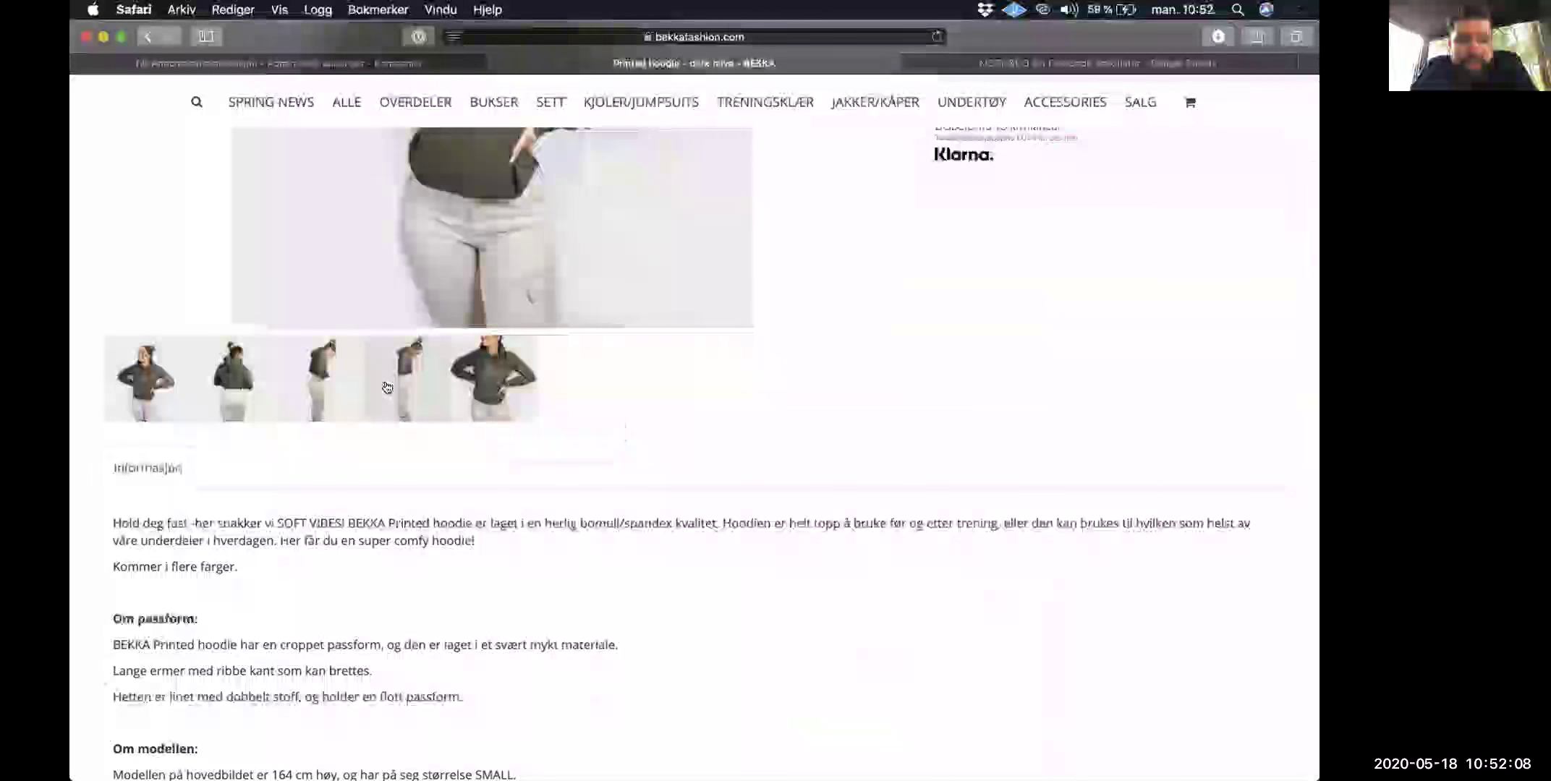
scroll(387, 388, up, 7)
scroll(387, 387, down, 1)
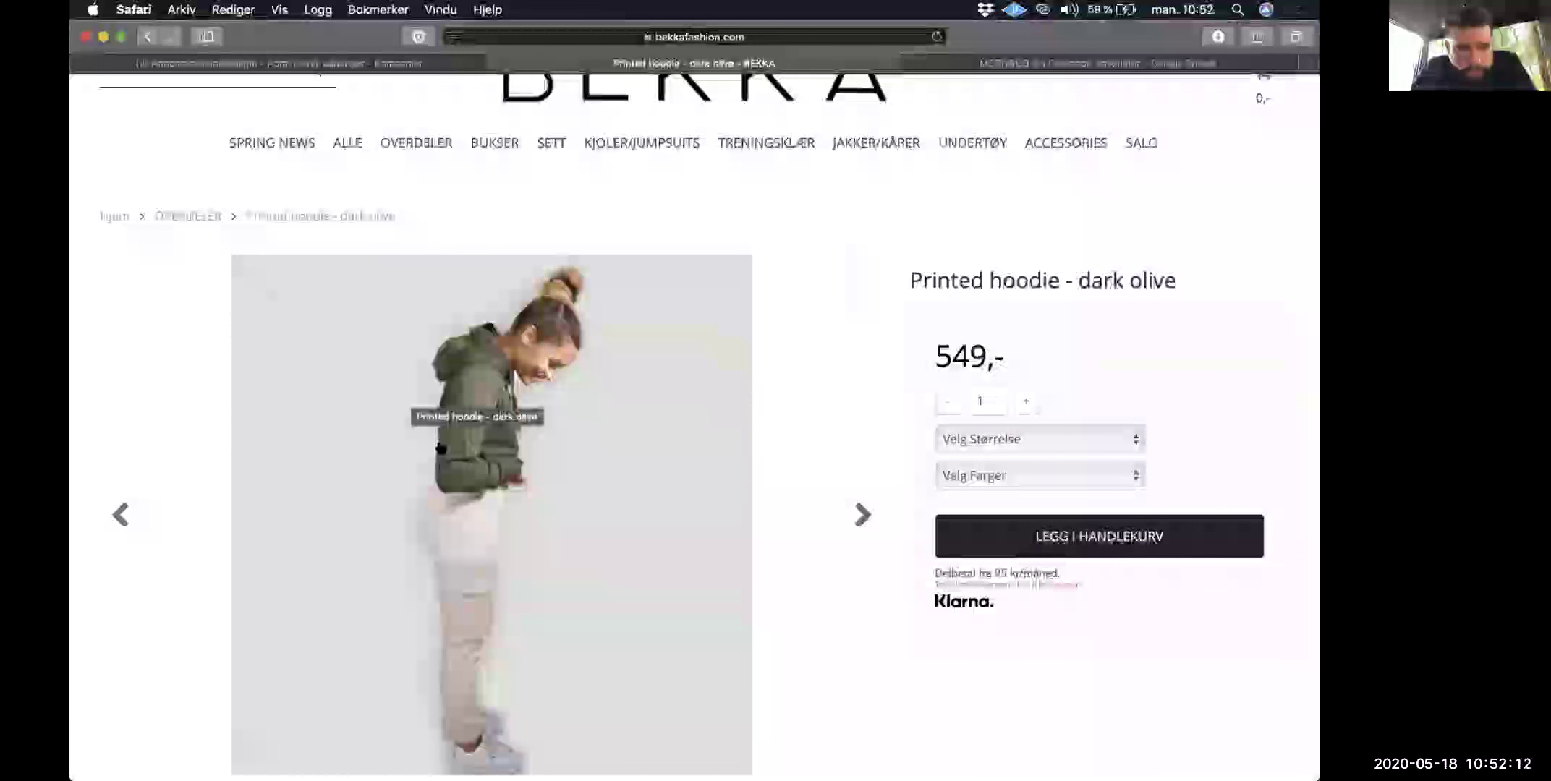
click(449, 63)
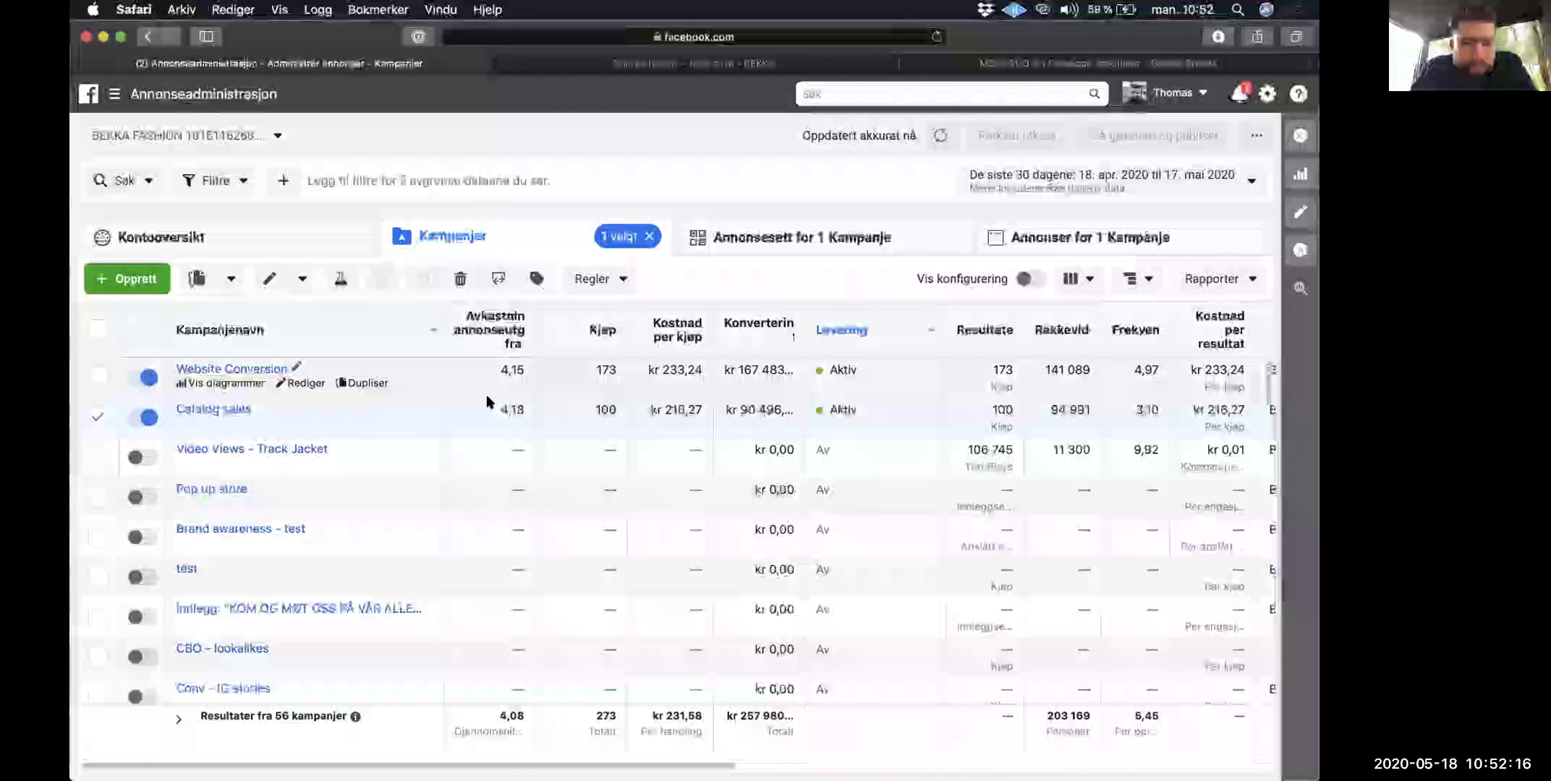
double_click(521, 407)
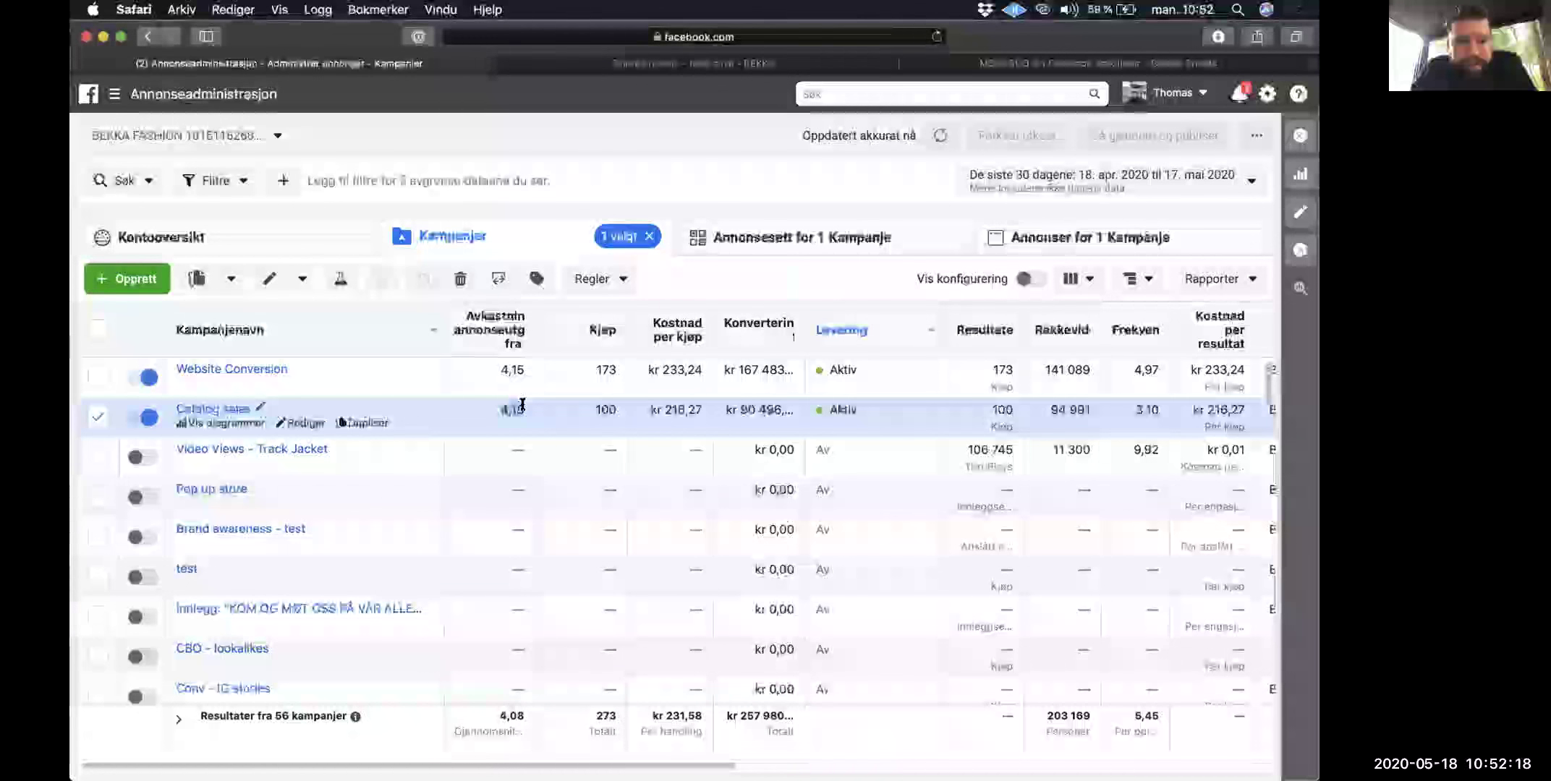
triple_click(504, 410)
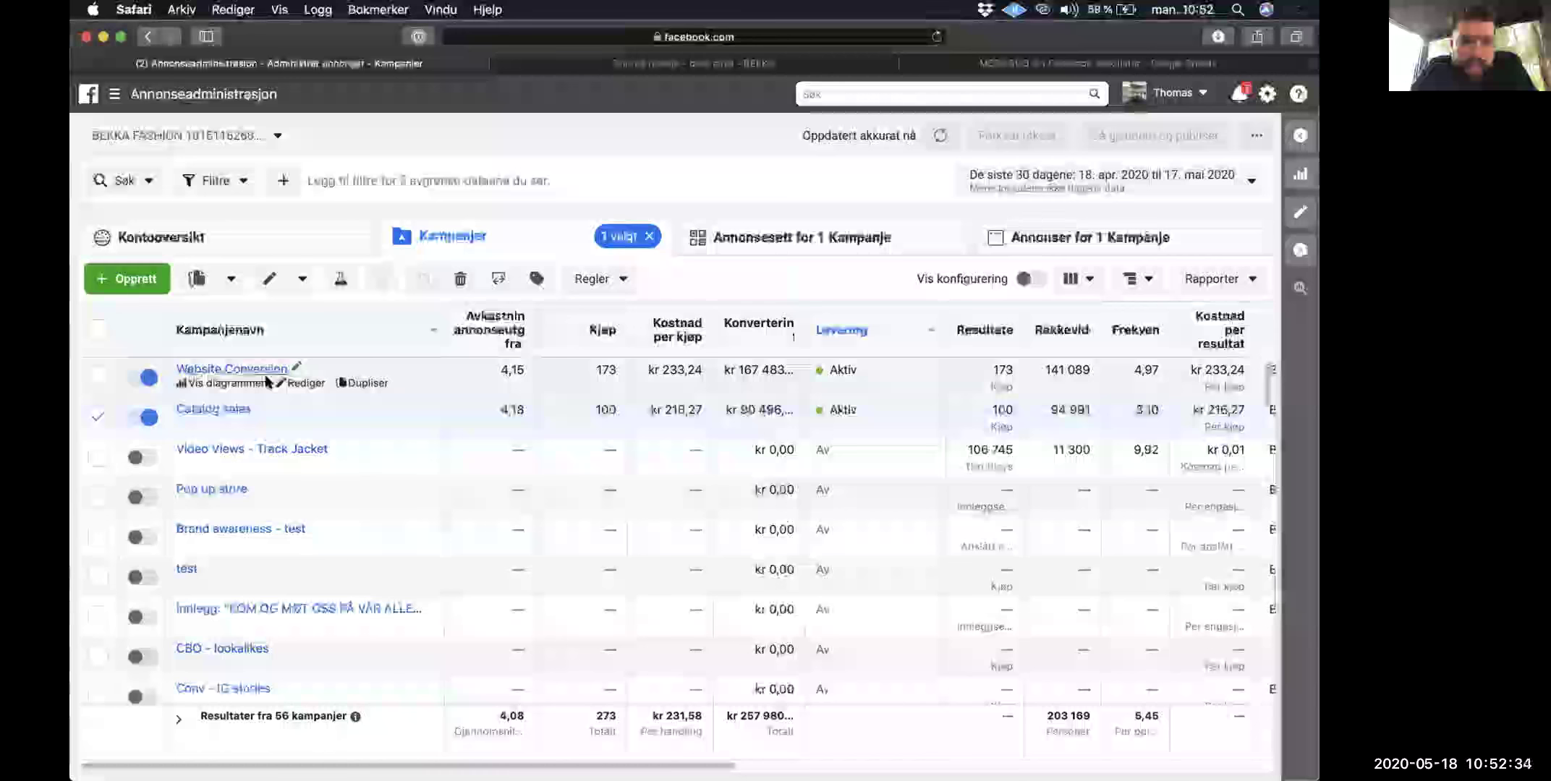
click(492, 369)
click(403, 409)
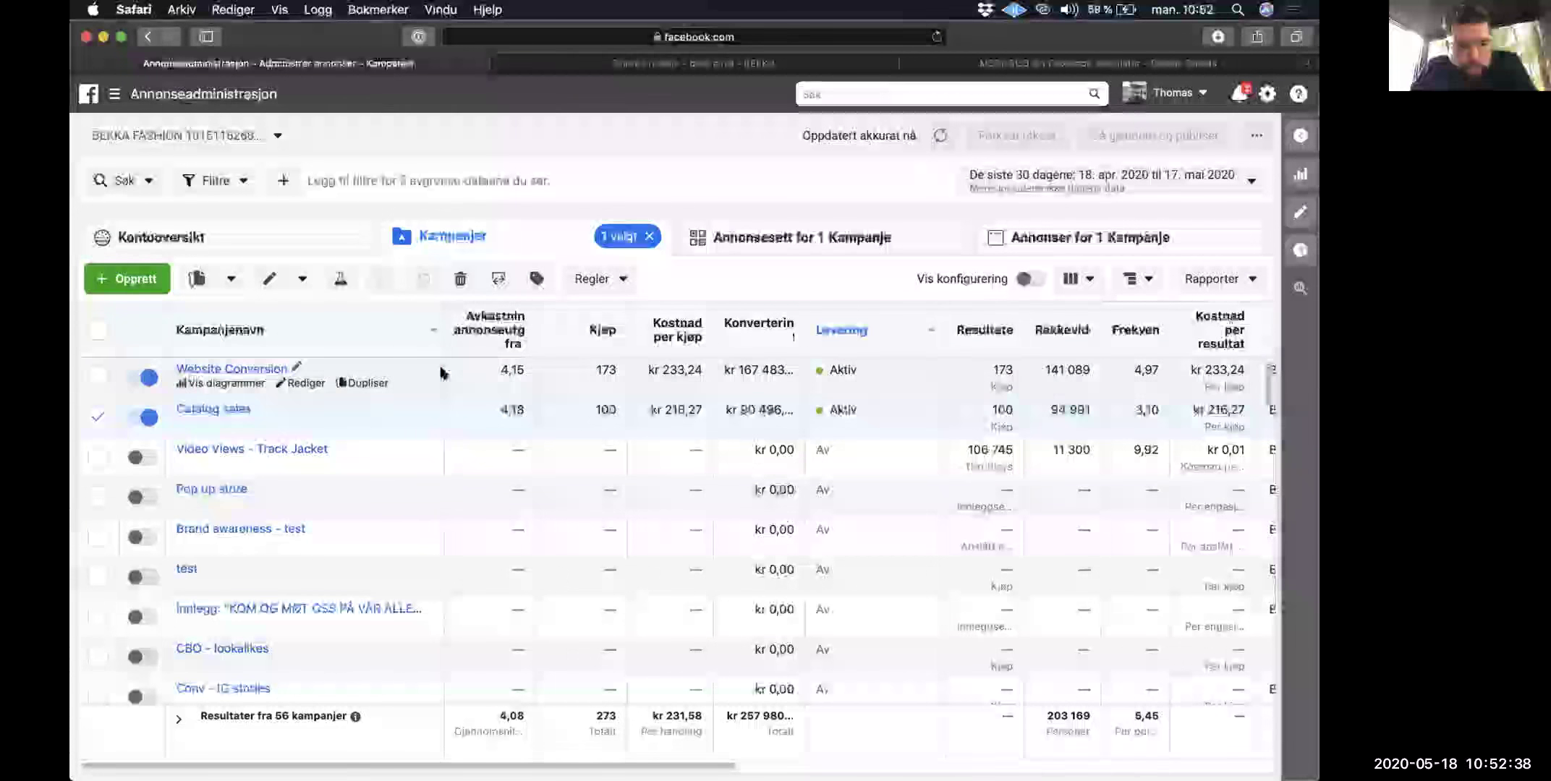
click(239, 373)
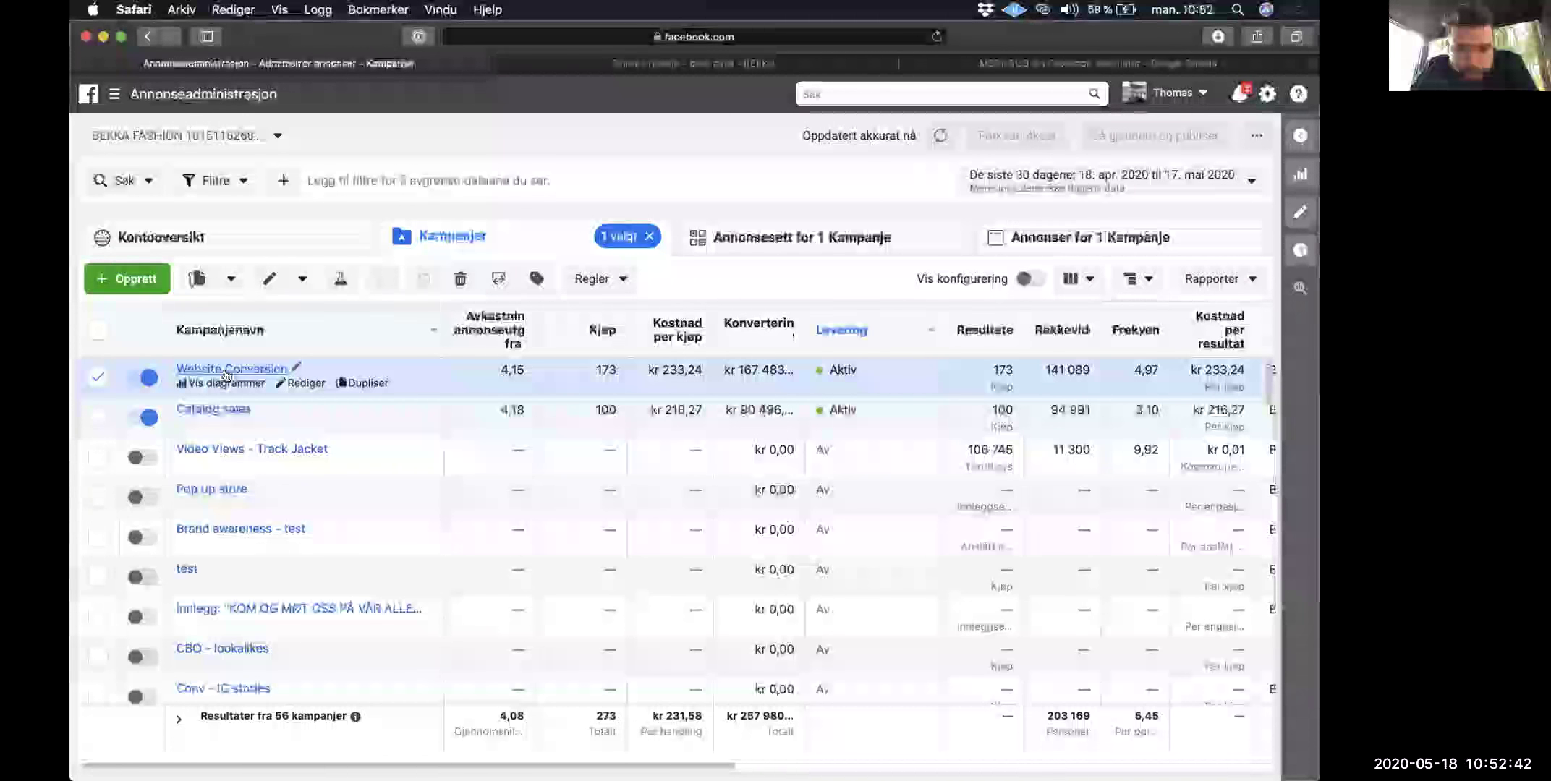
click(476, 410)
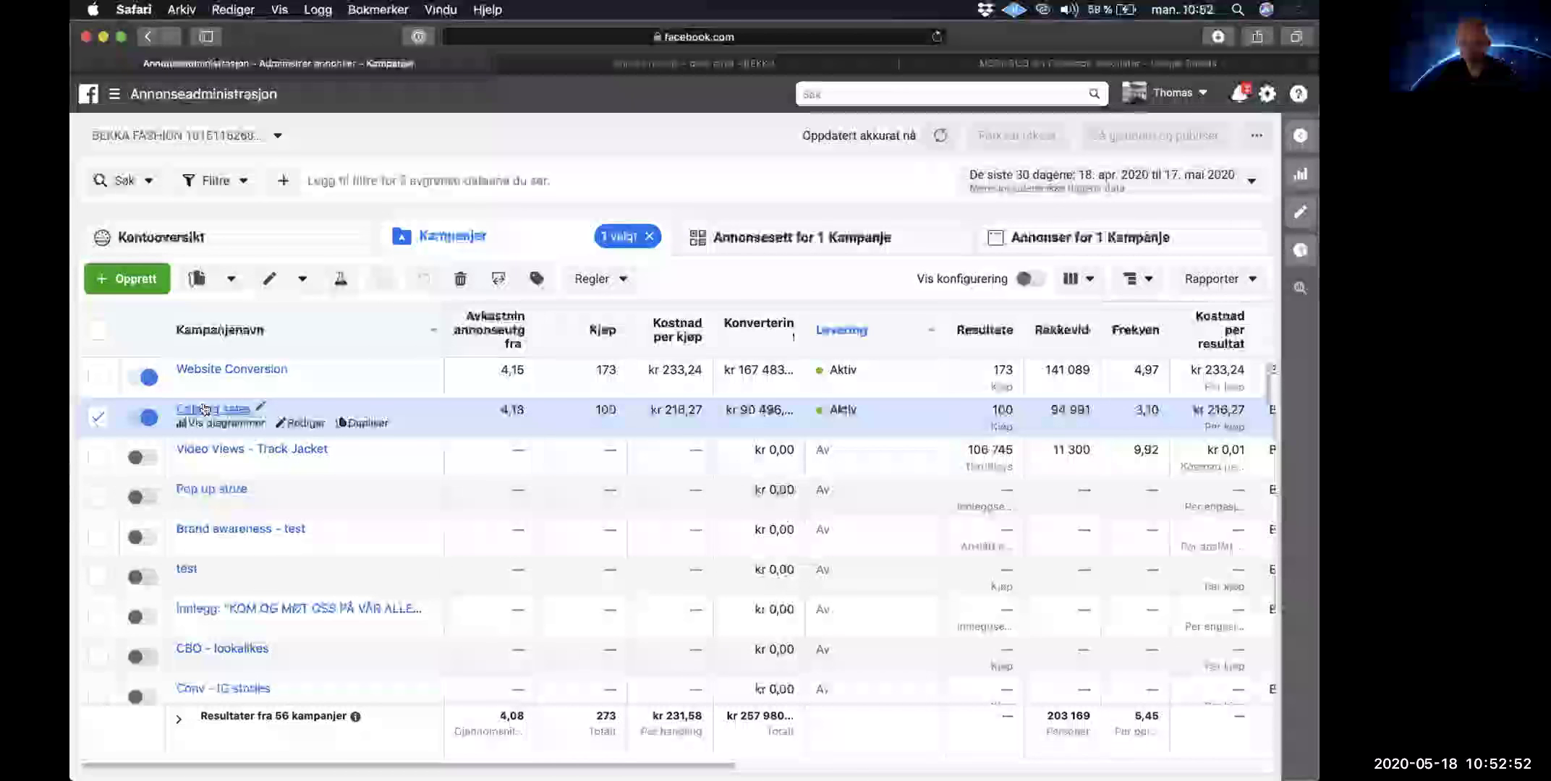
click(460, 363)
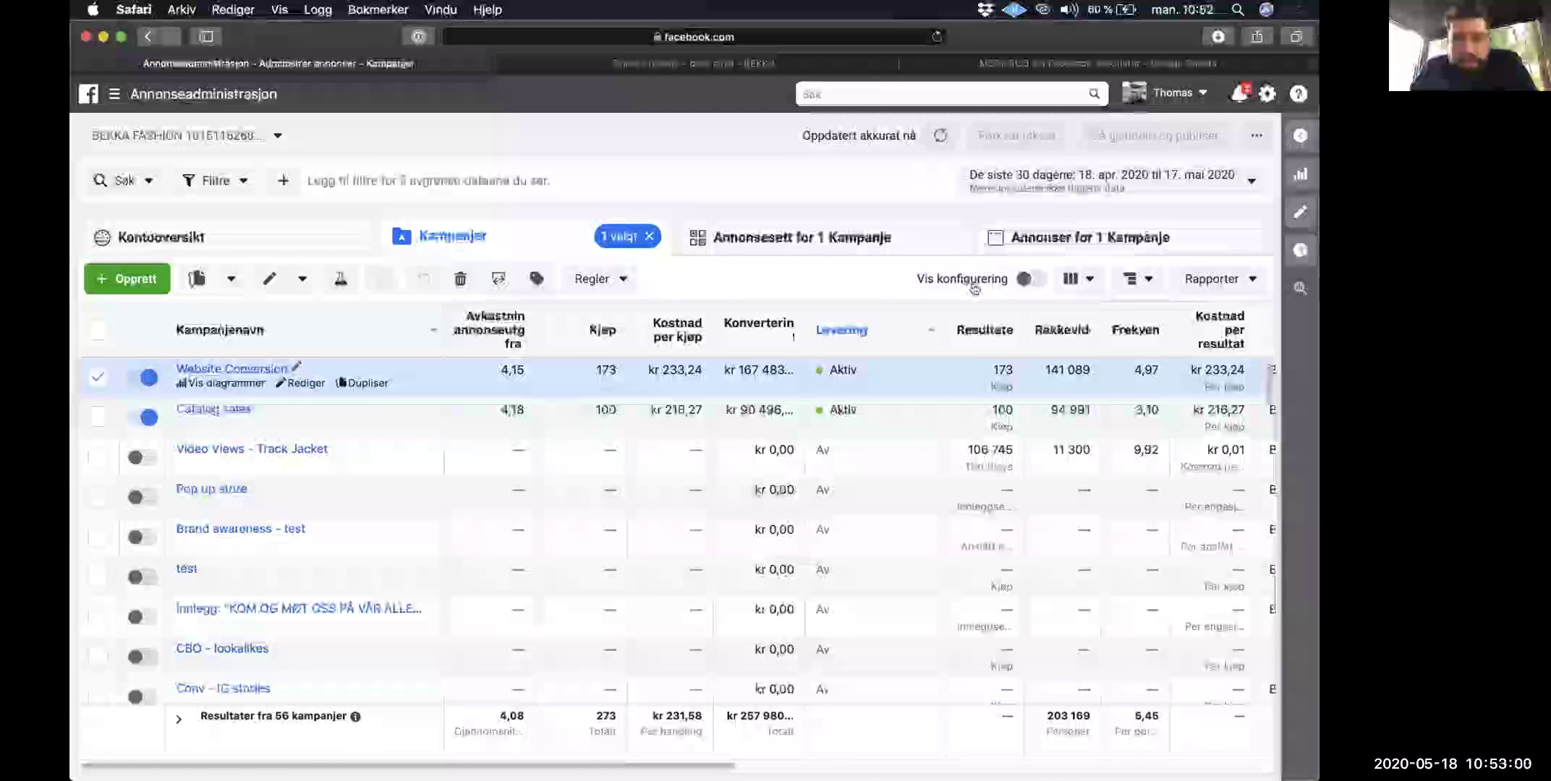
click(206, 370)
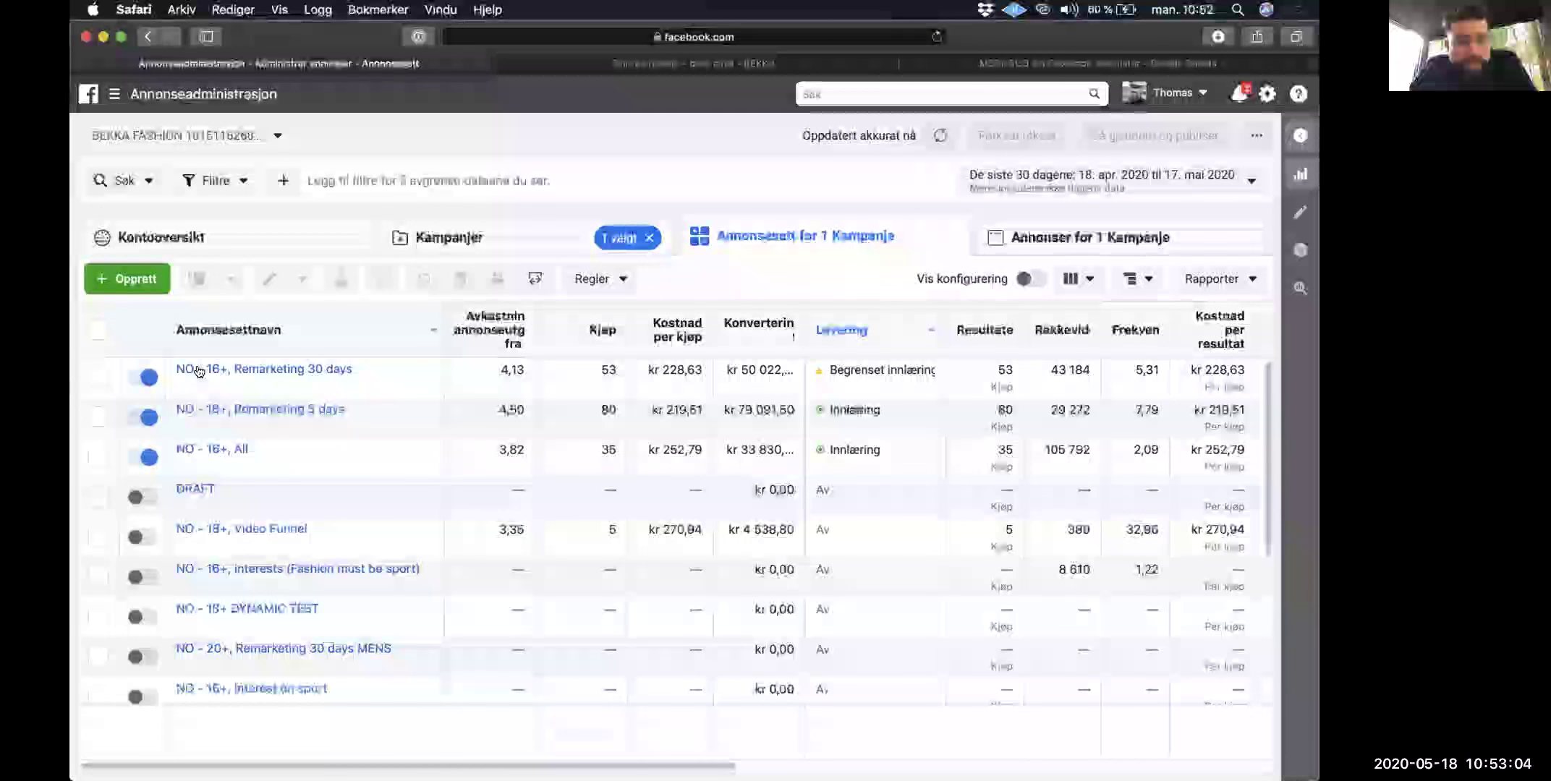
Step: Scan the Website Conversion ad sets and select NO - 16+, Remarketing 5 days, the 4.50 ROAS leader
scroll(517, 557, down, 2)
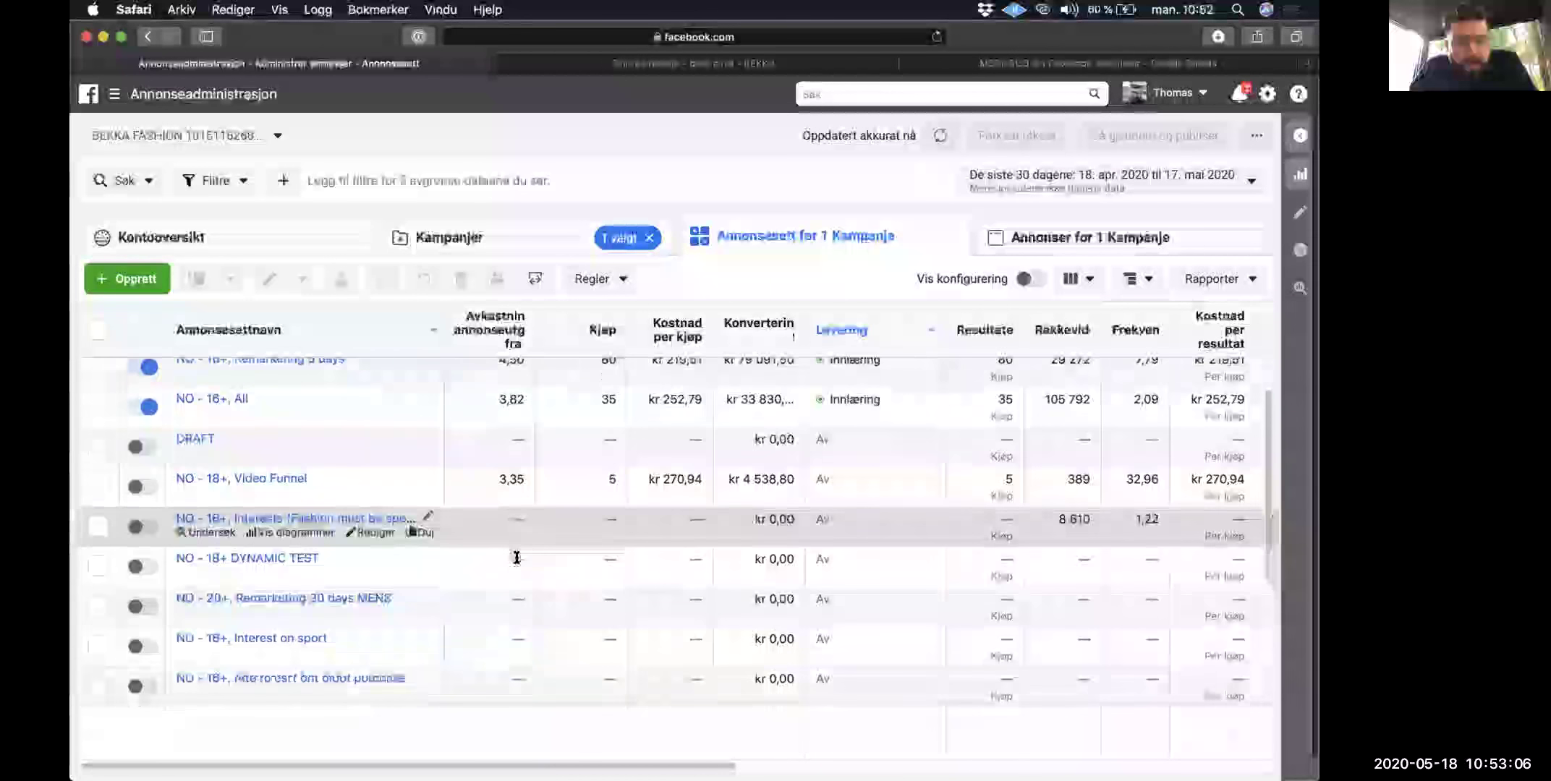
scroll(516, 557, down, 2)
scroll(516, 557, up, 3)
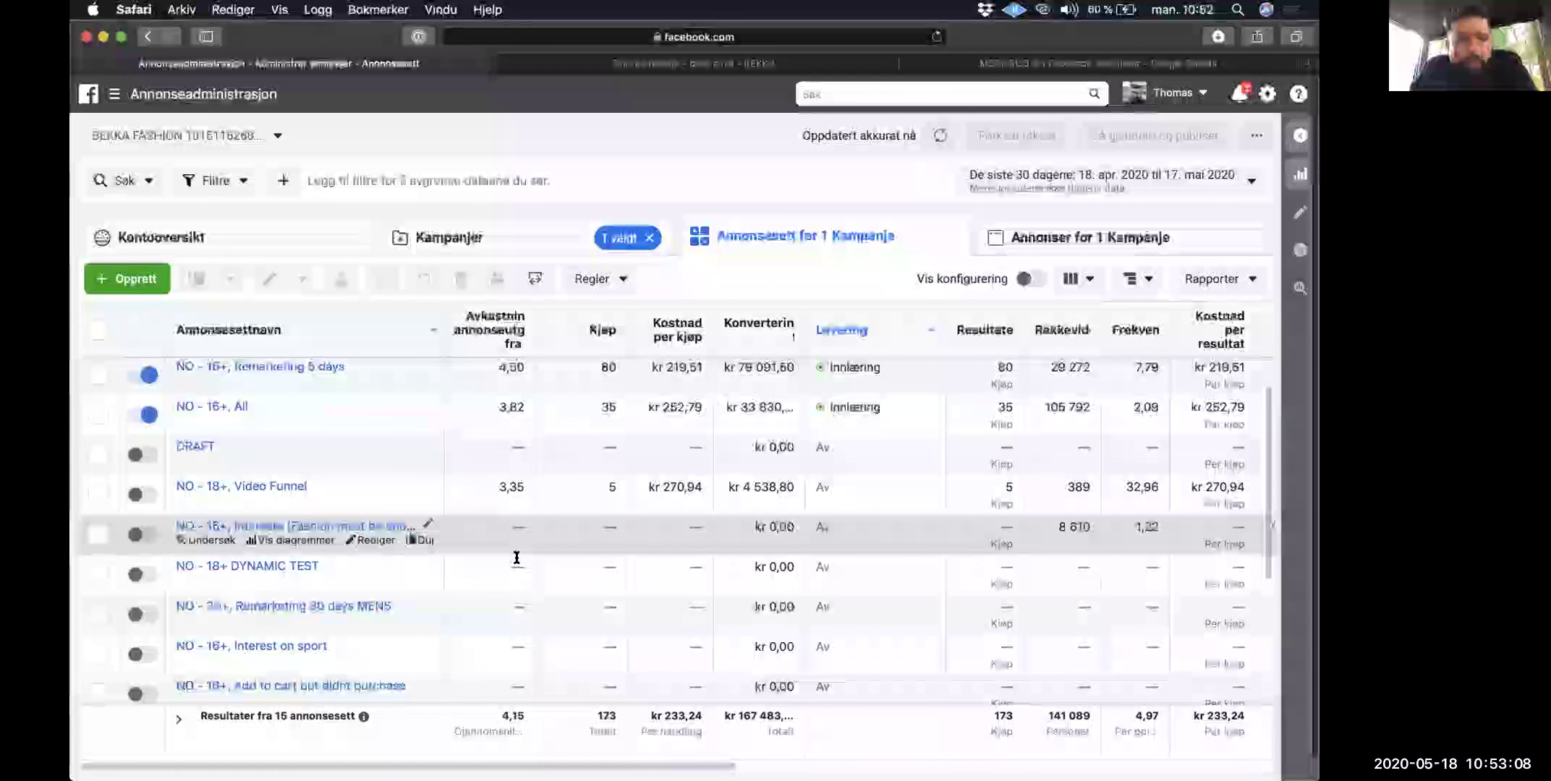
scroll(516, 557, up, 2)
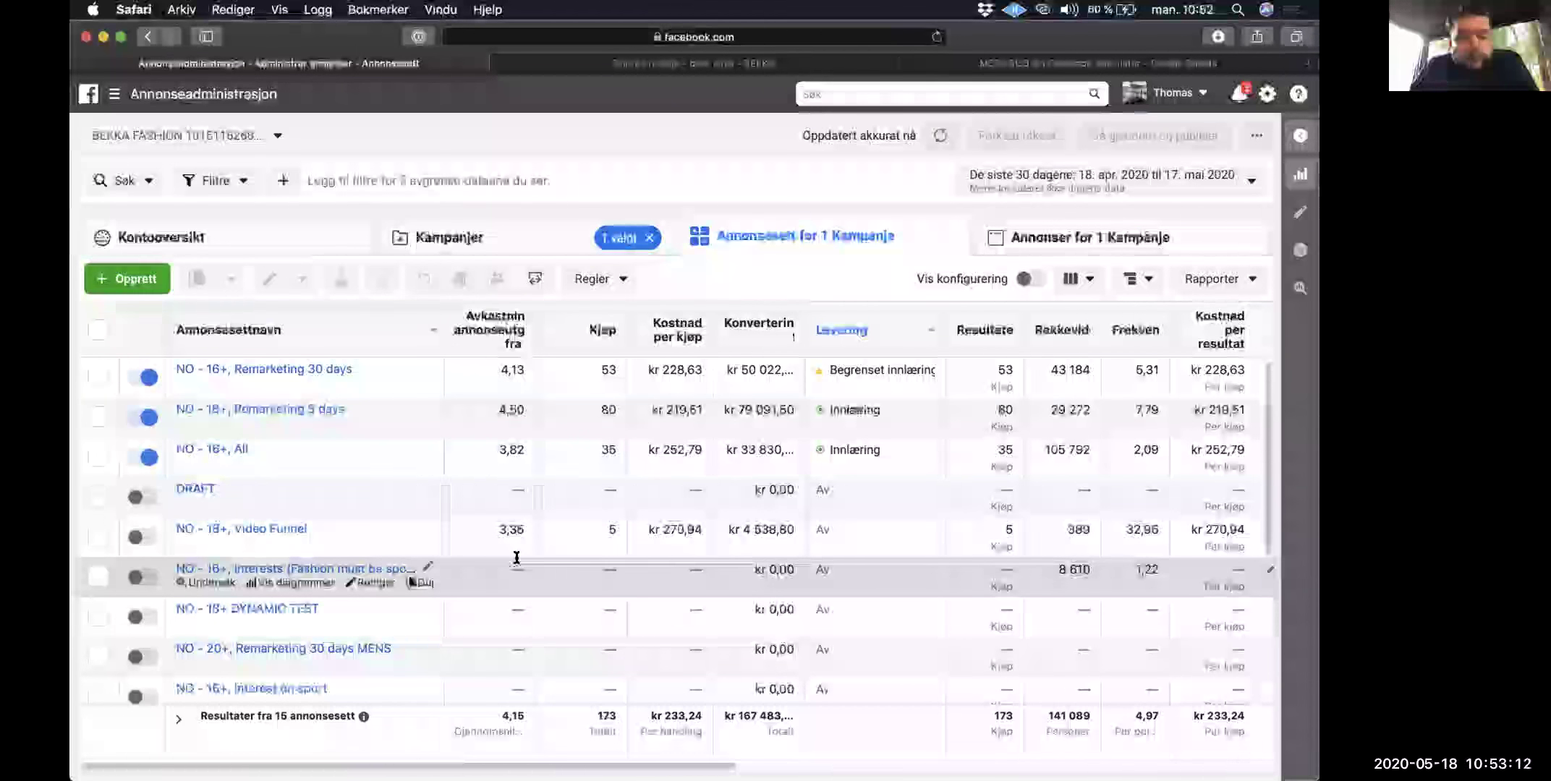
scroll(517, 557, down, 5)
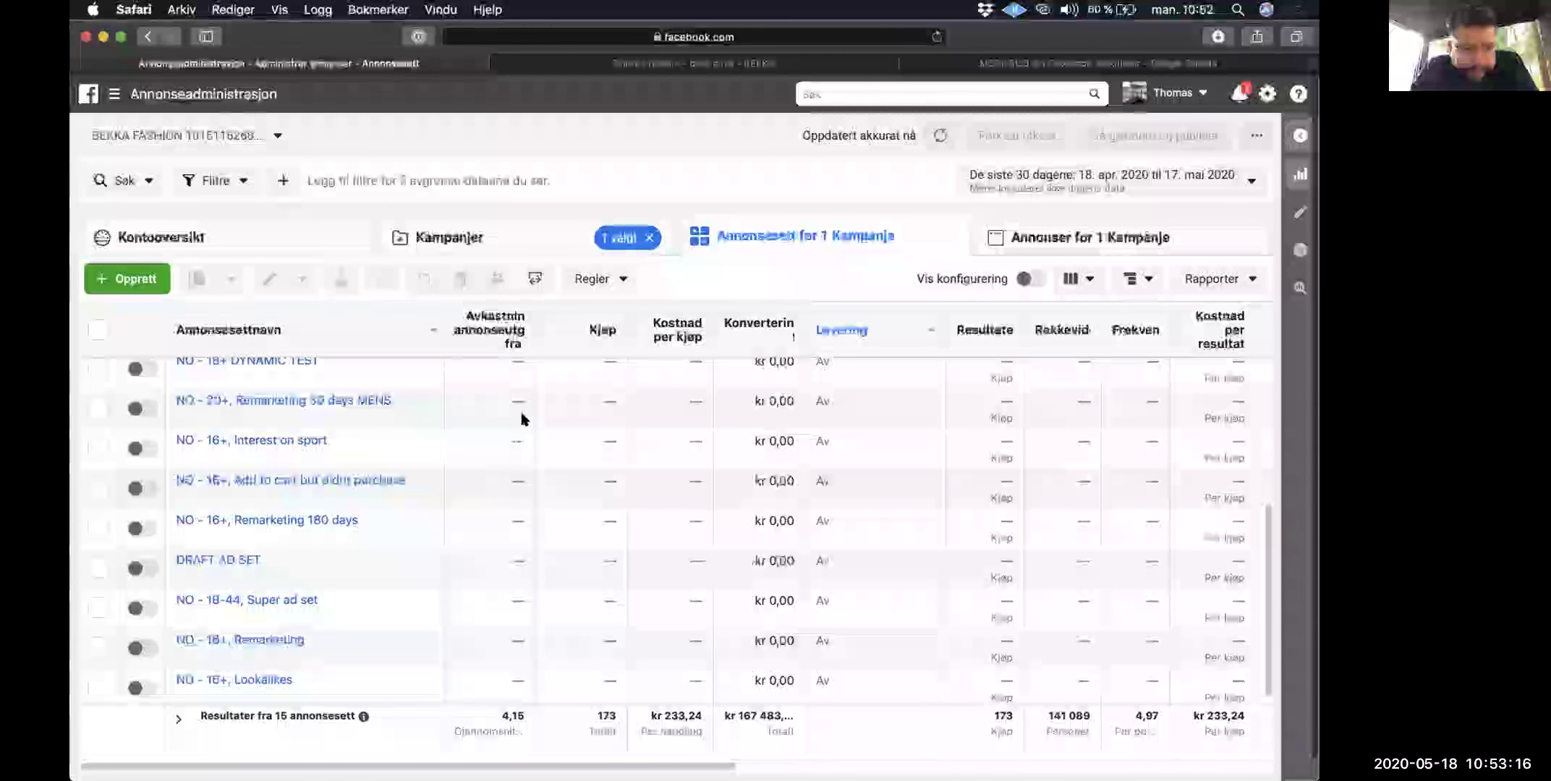
mouse_move(249, 446)
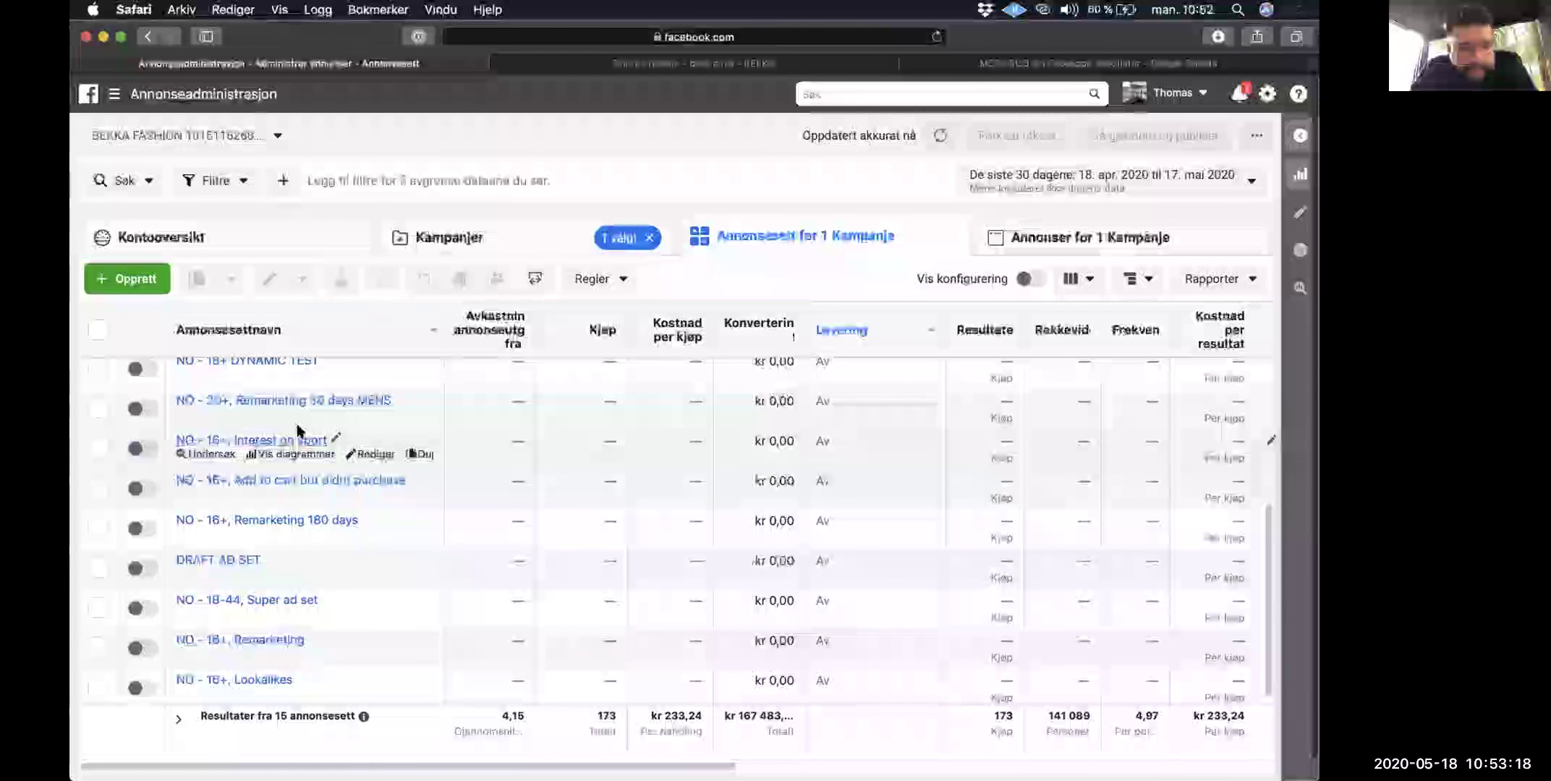
mouse_move(356, 603)
scroll(360, 622, up, 1)
scroll(362, 593, up, 4)
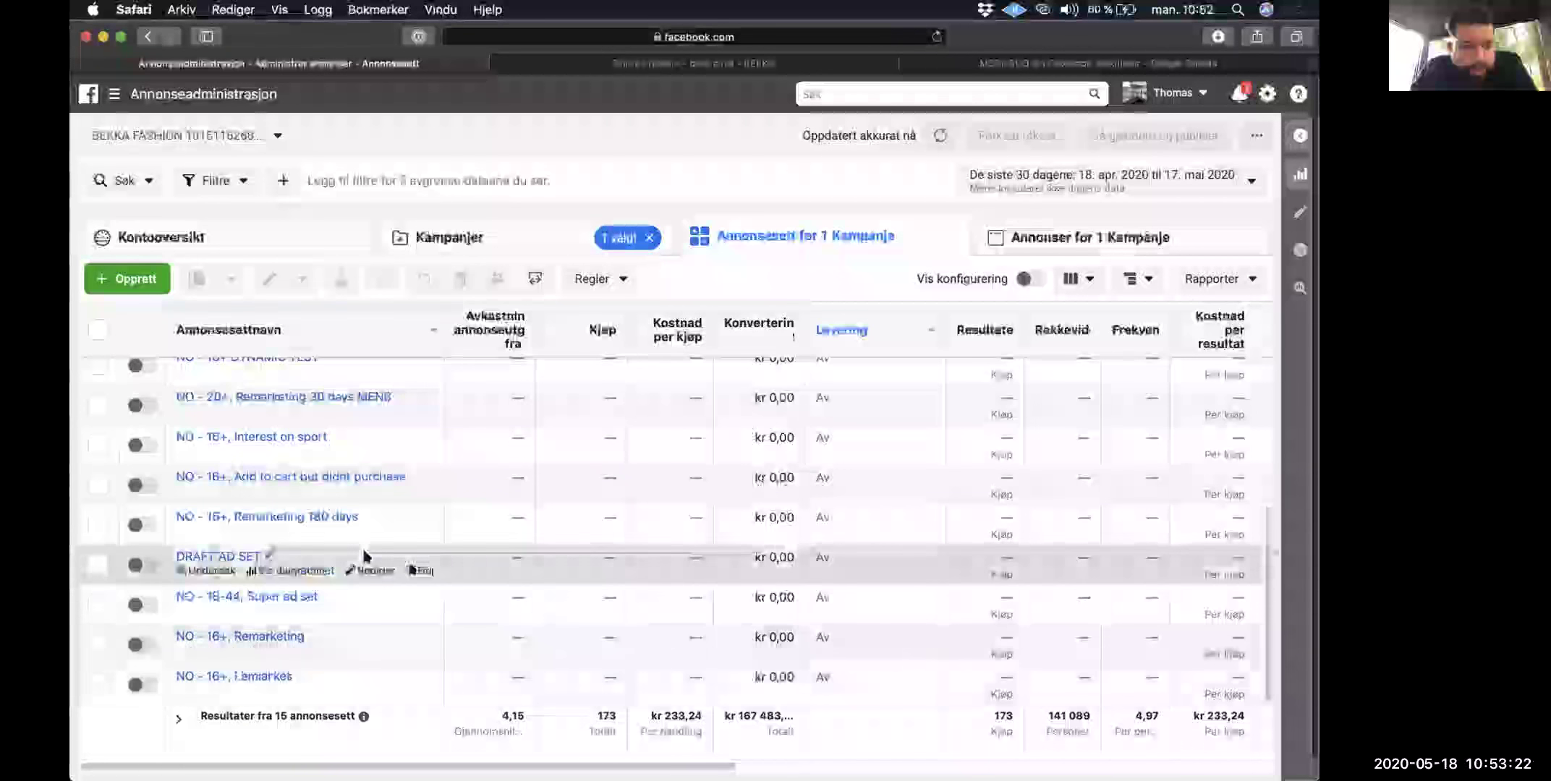
scroll(363, 556, up, 3)
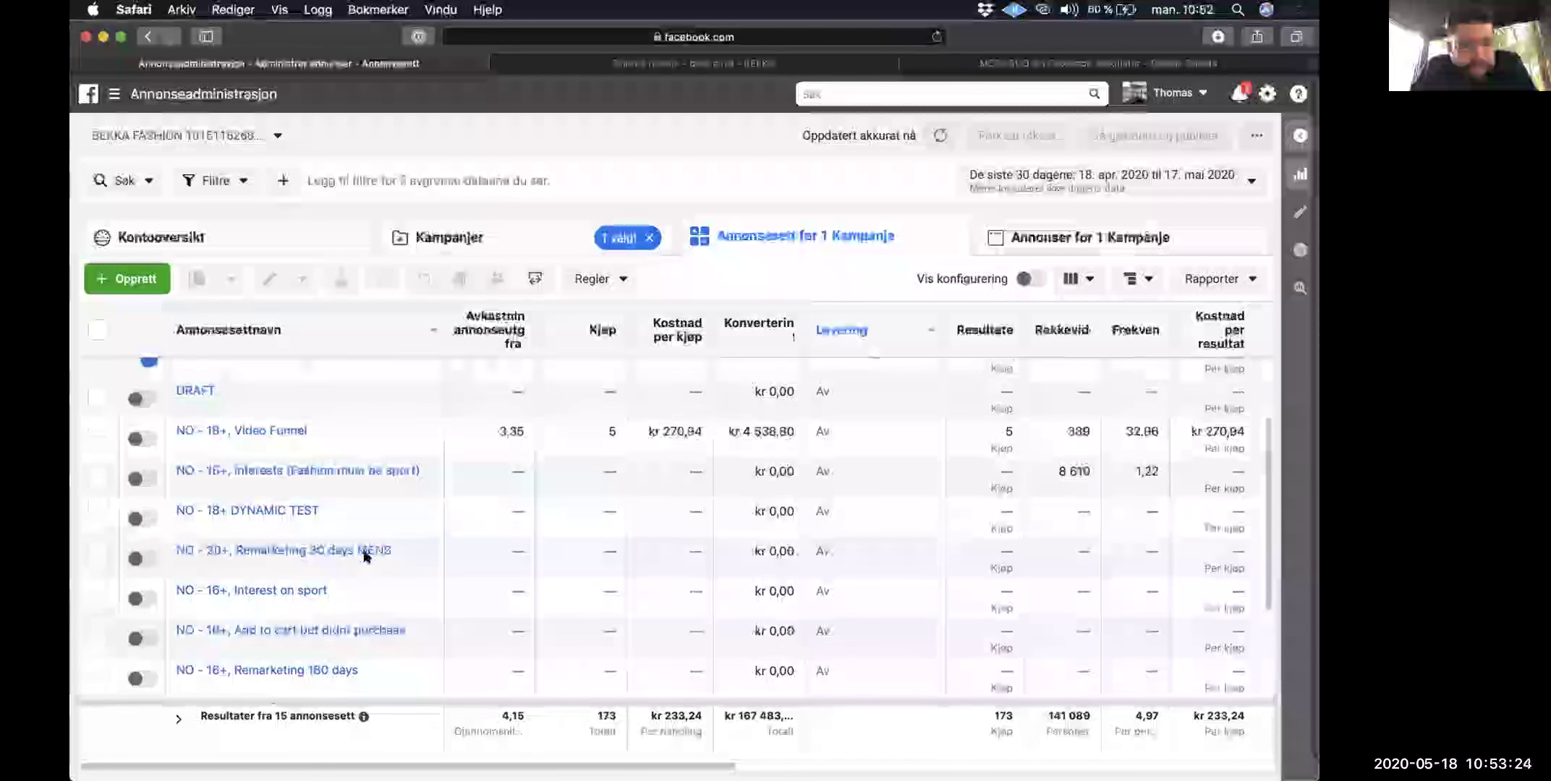
scroll(365, 553, up, 2)
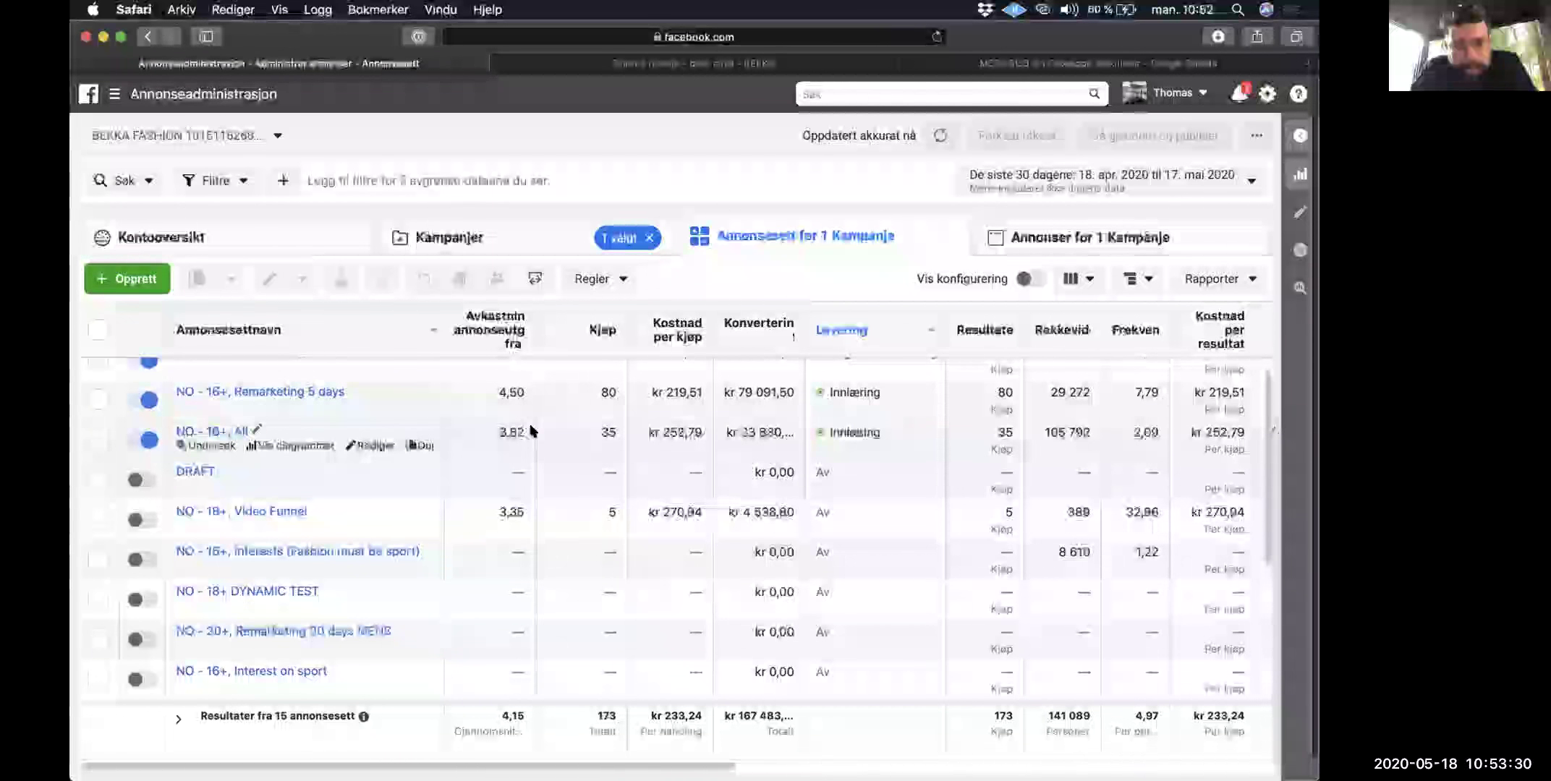
scroll(531, 431, up, 1)
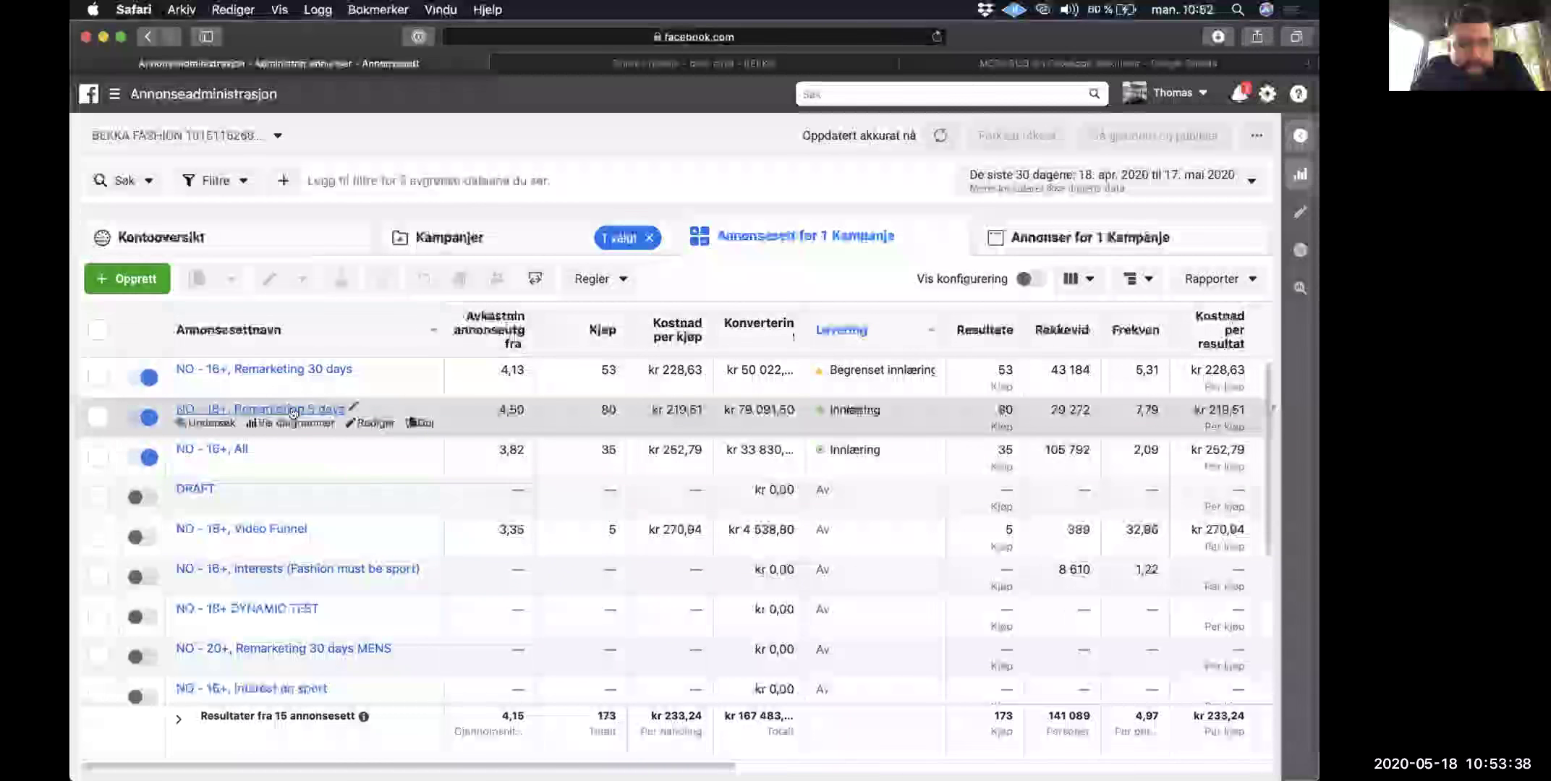
click(495, 412)
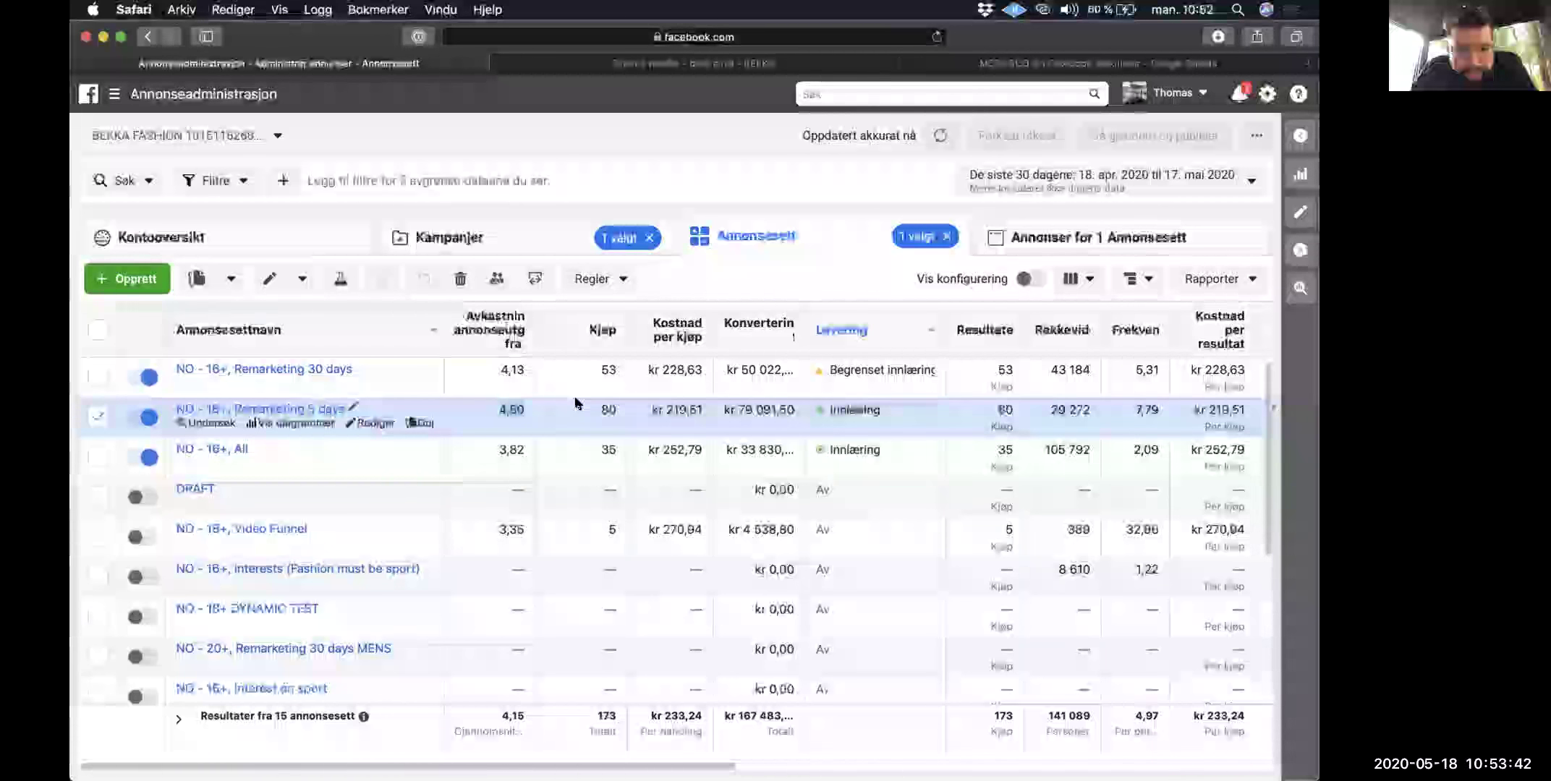
Step: Select the NO - 16+, All ad set and open its ads
click(497, 373)
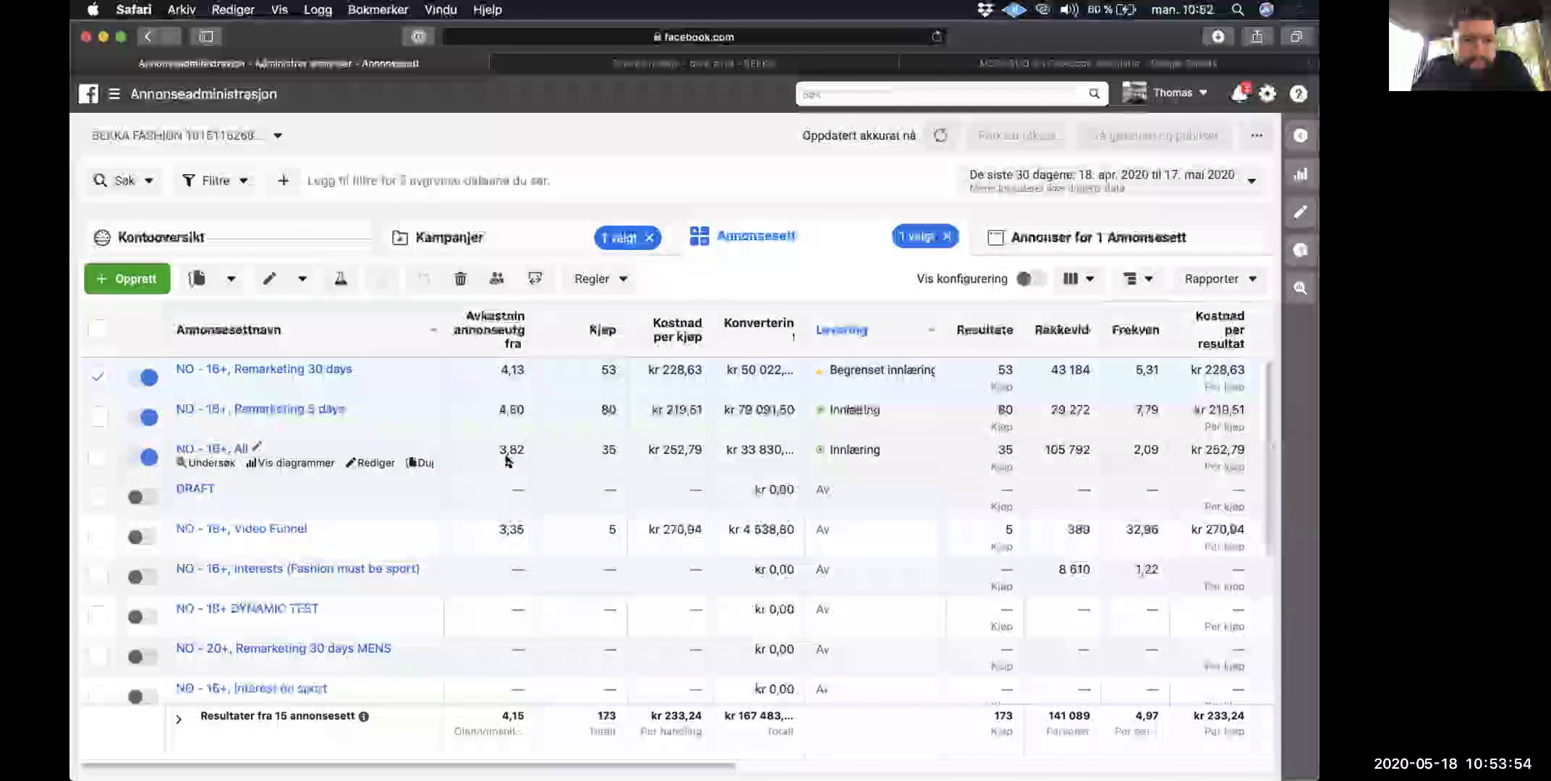
drag(494, 453, 526, 450)
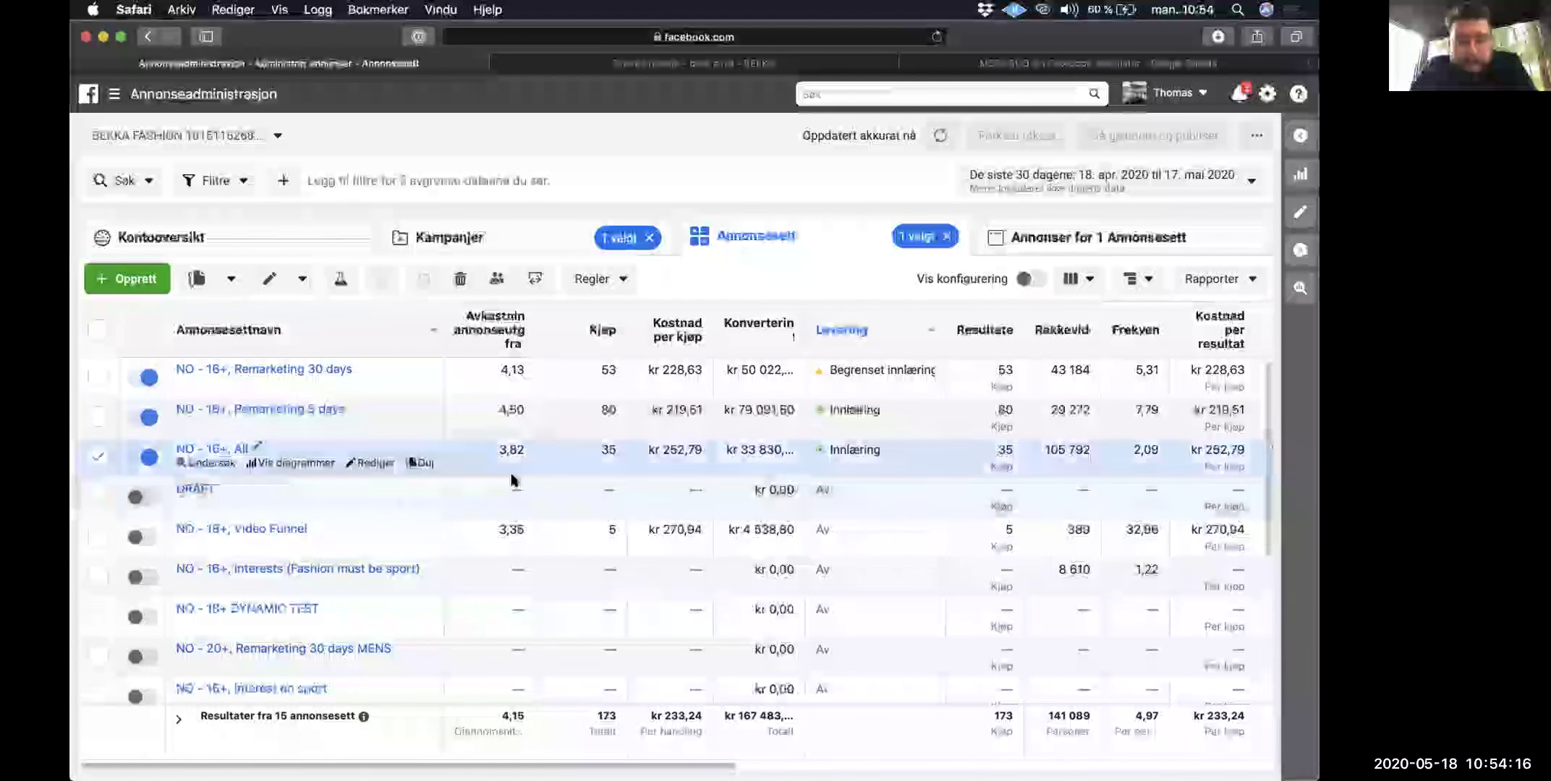
click(197, 452)
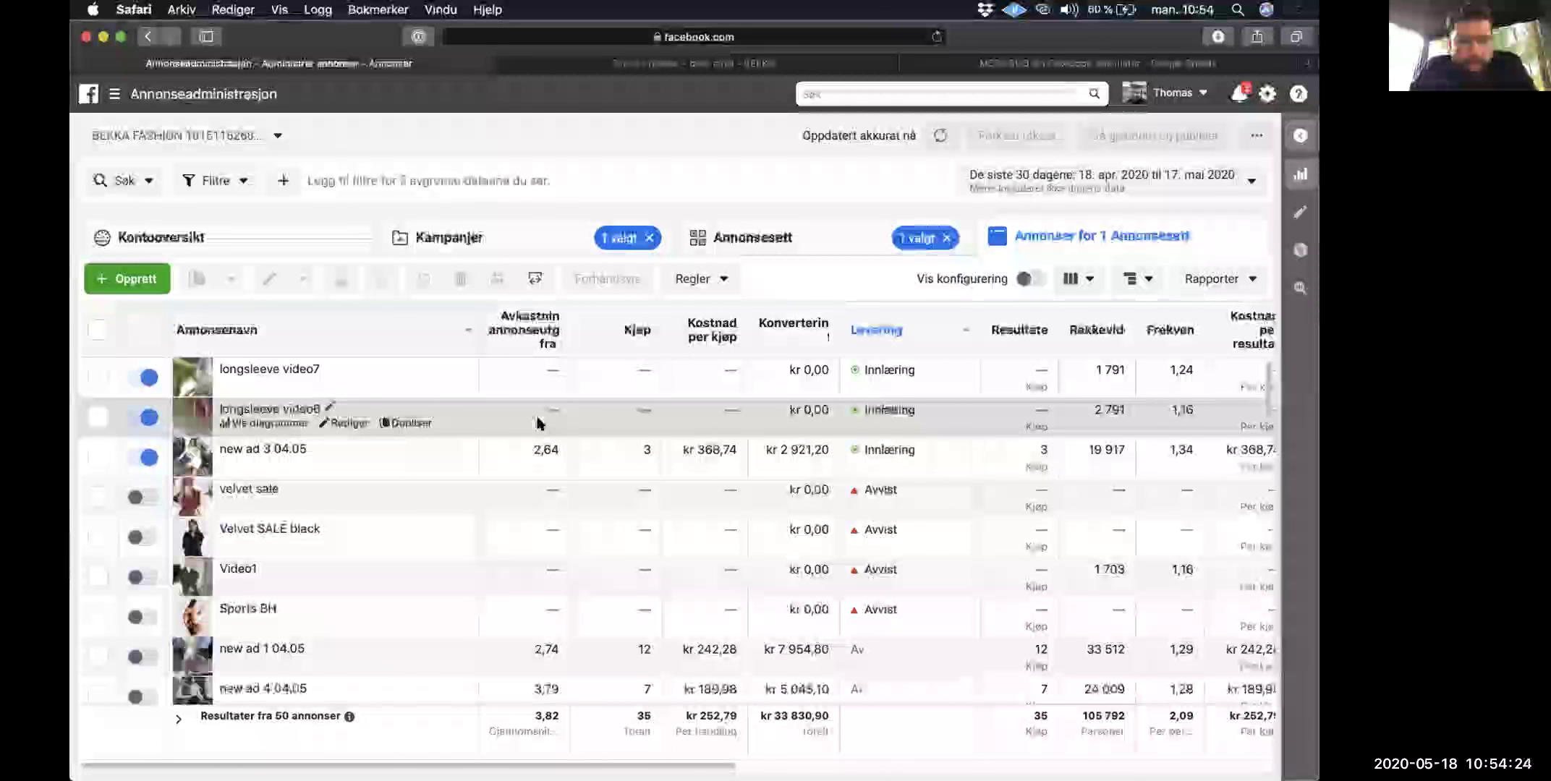
Step: Sort the ads by Kjøp, select new ad 1 04.05 and ad 2, and preview them
click(624, 327)
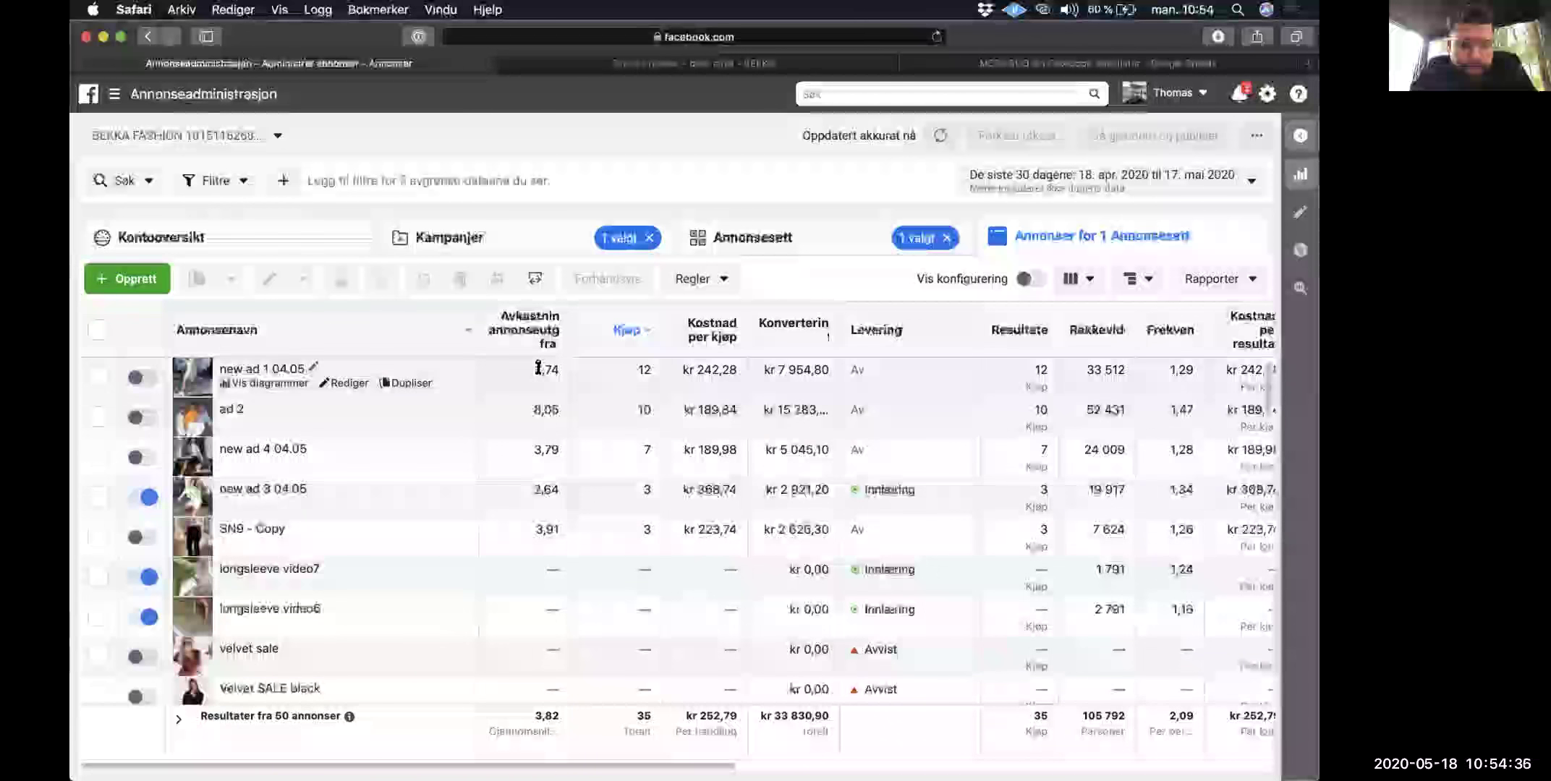
click(642, 369)
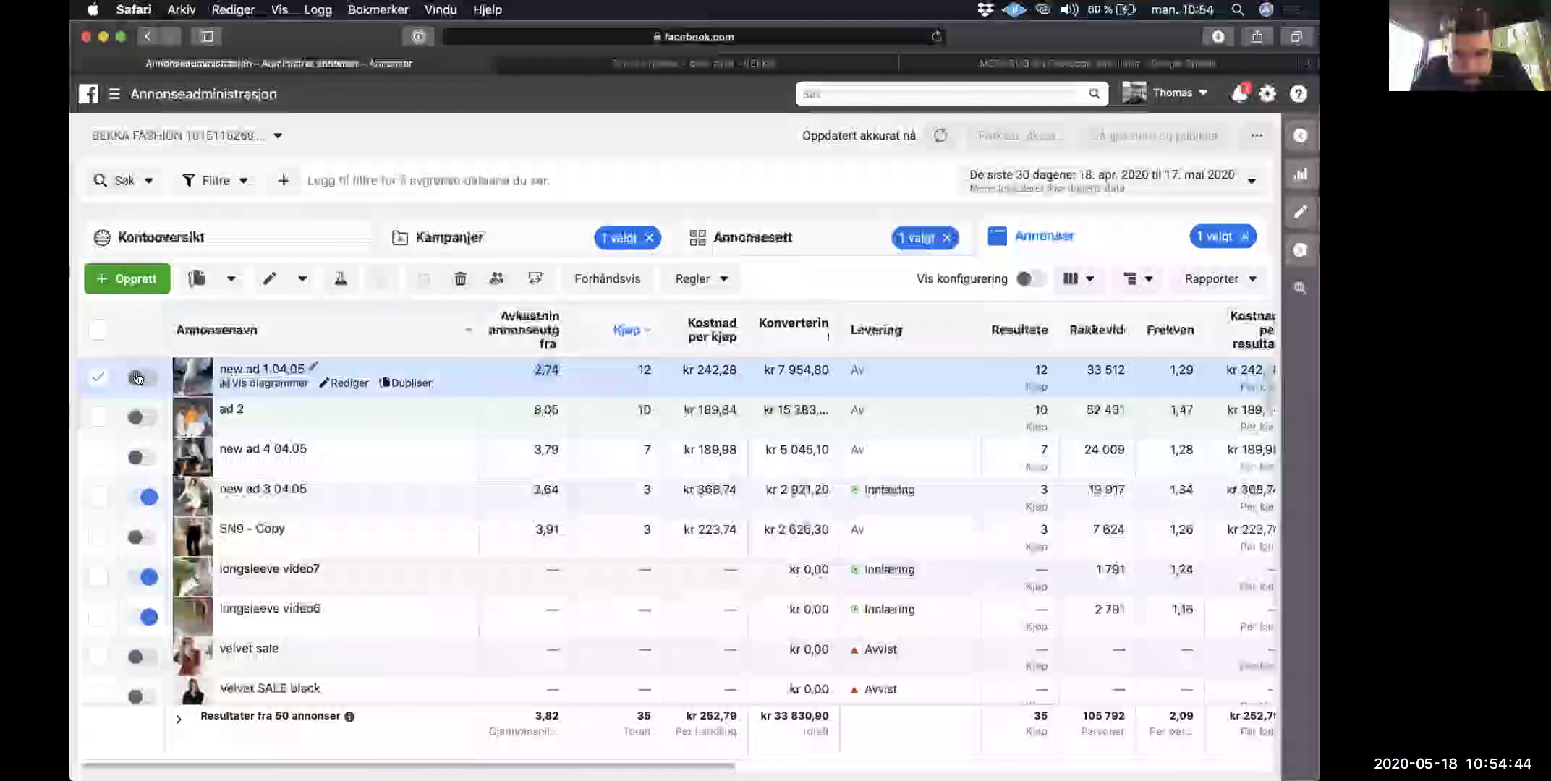
double_click(546, 369)
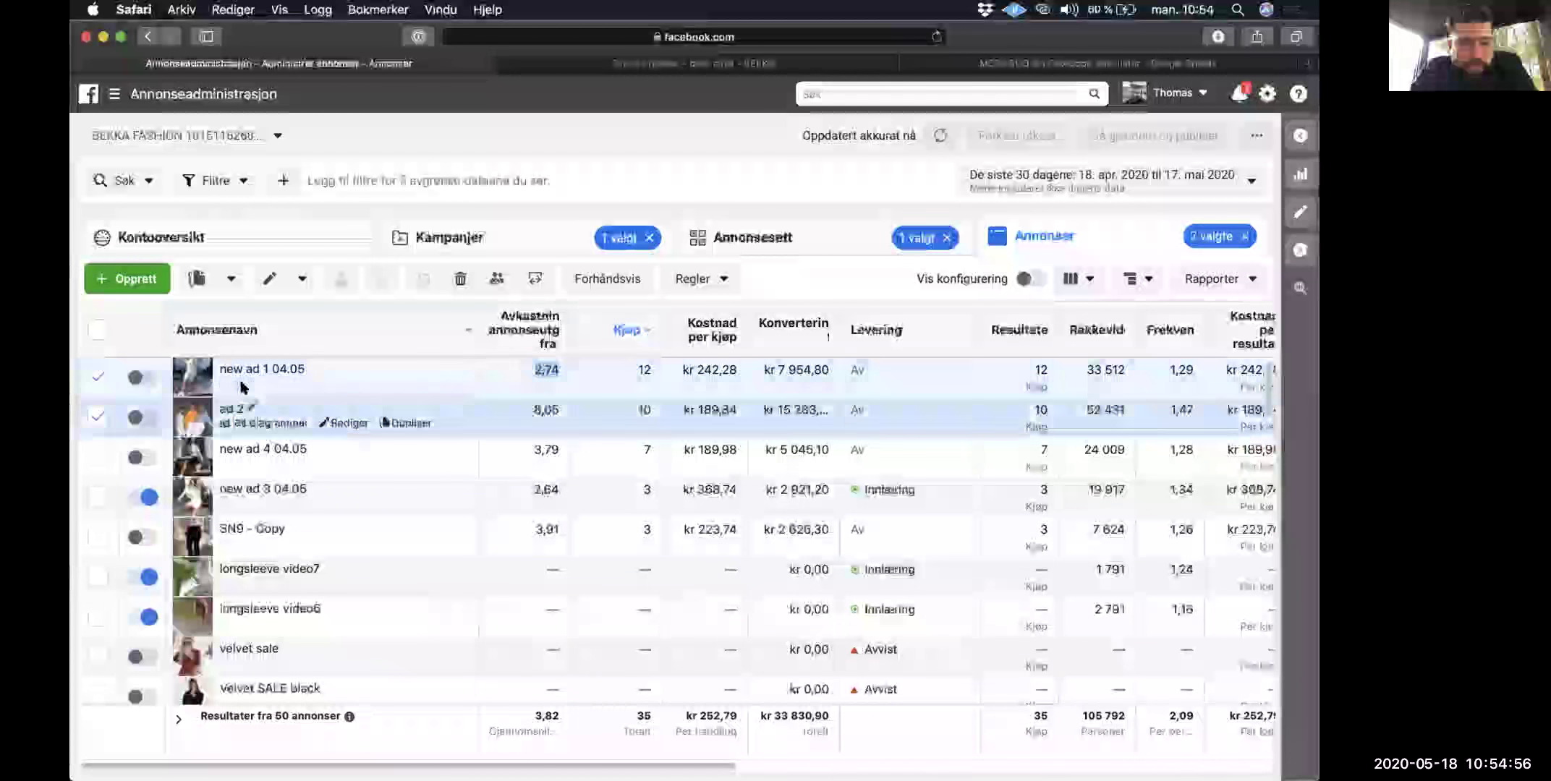
click(538, 362)
click(538, 363)
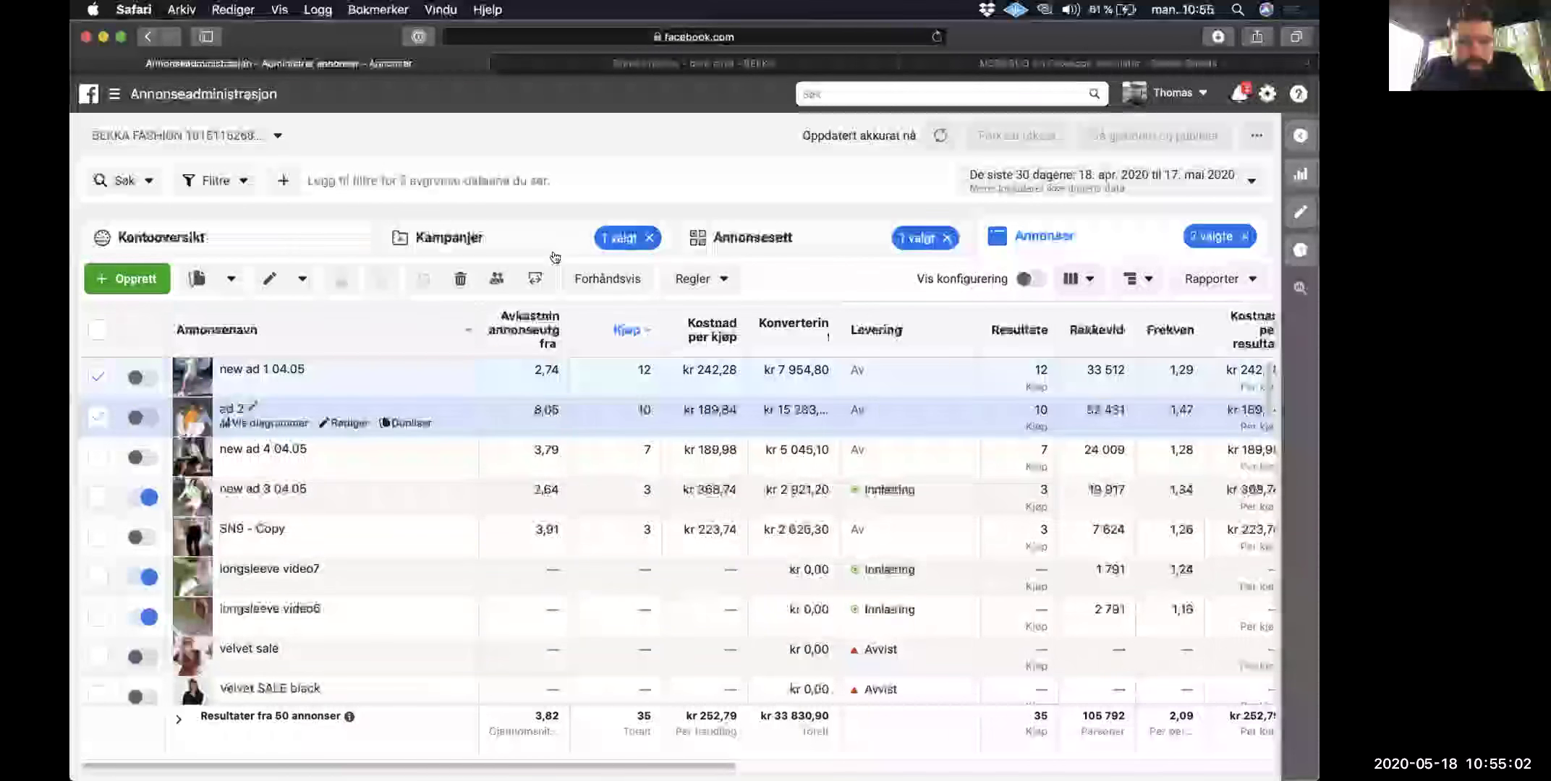
click(608, 279)
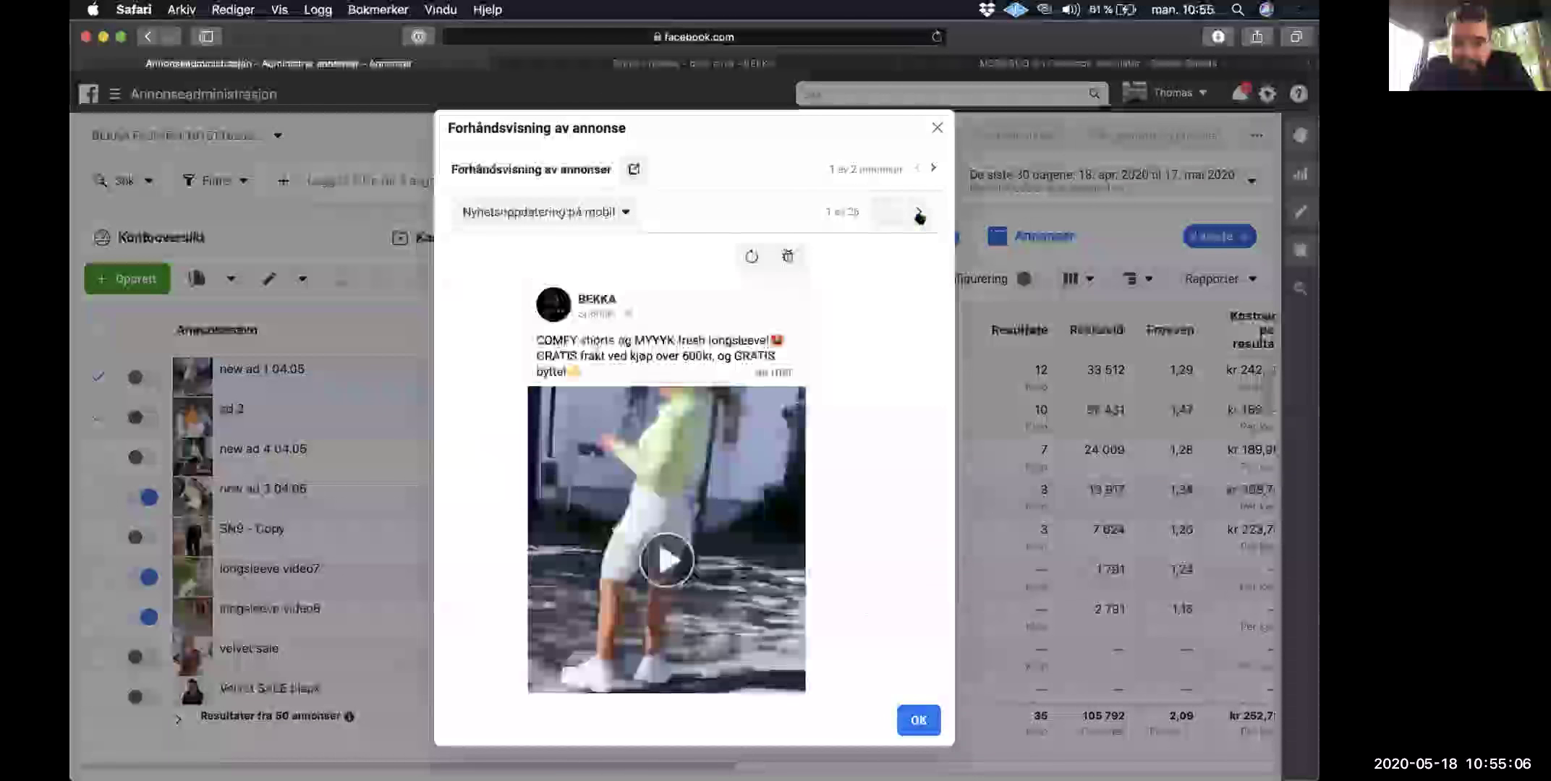
Step: Play the first ad's video, then view the second ad in the desktop news feed
click(664, 557)
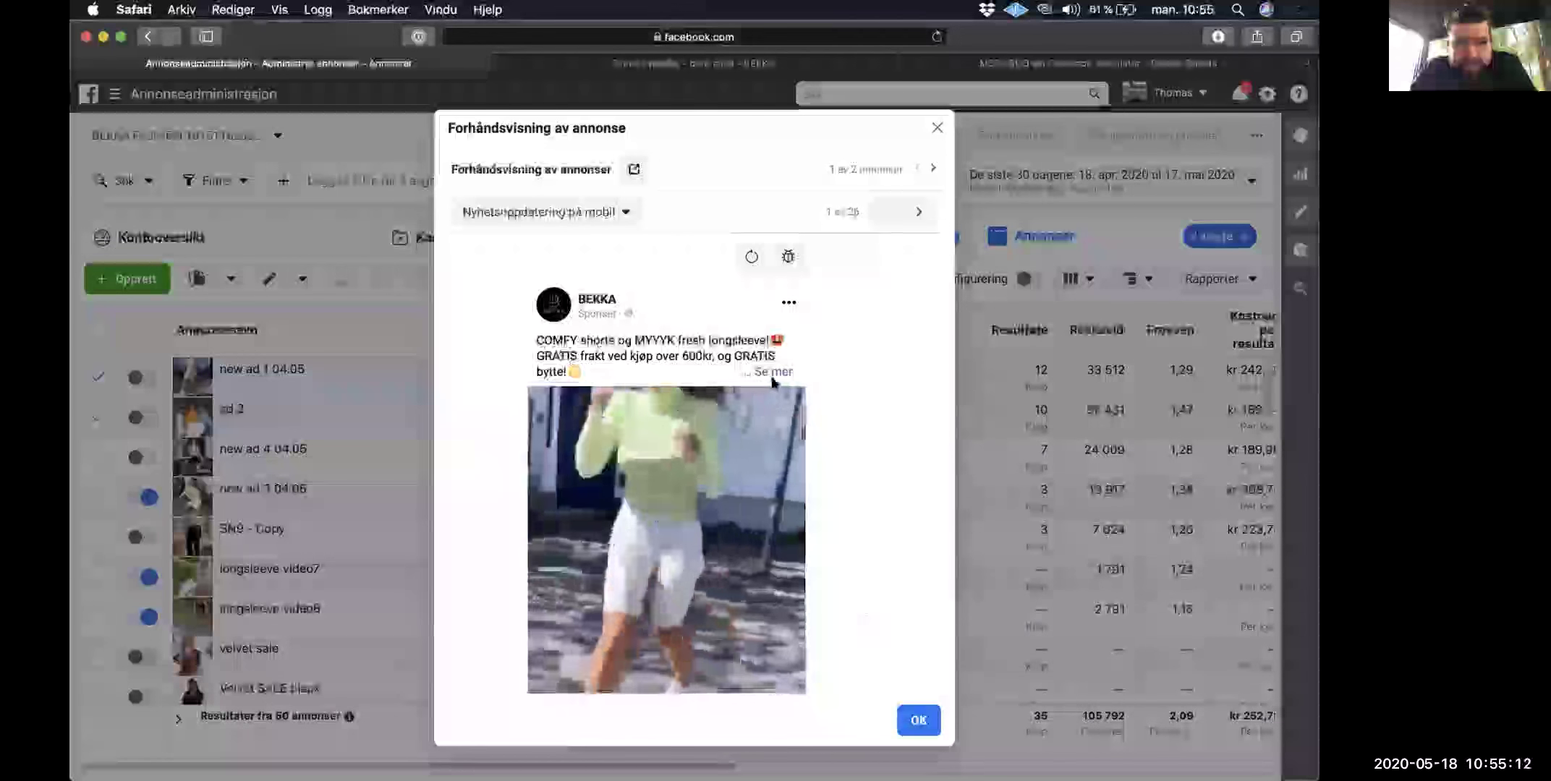
click(931, 169)
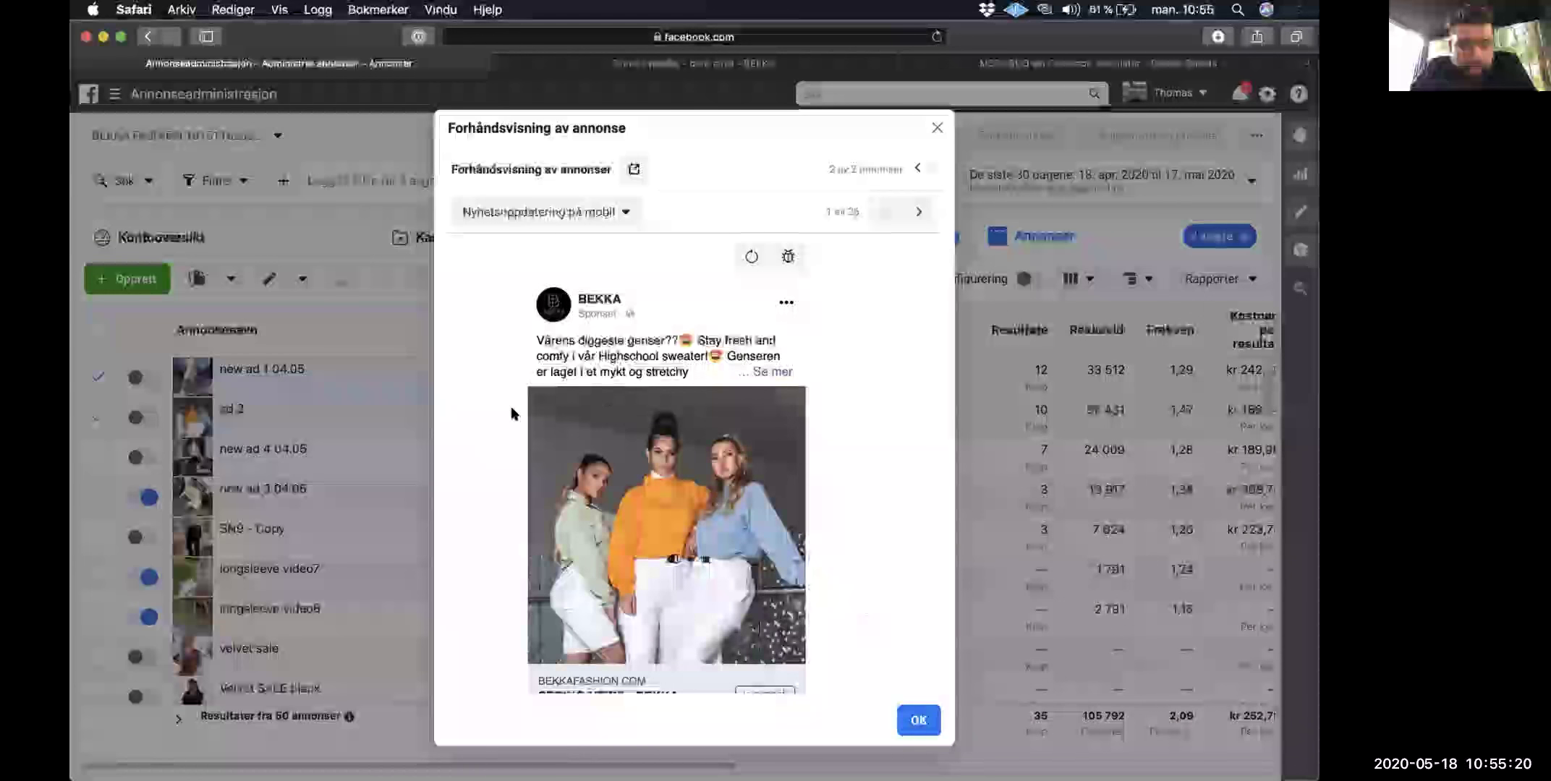
click(916, 212)
scroll(596, 327, down, 3)
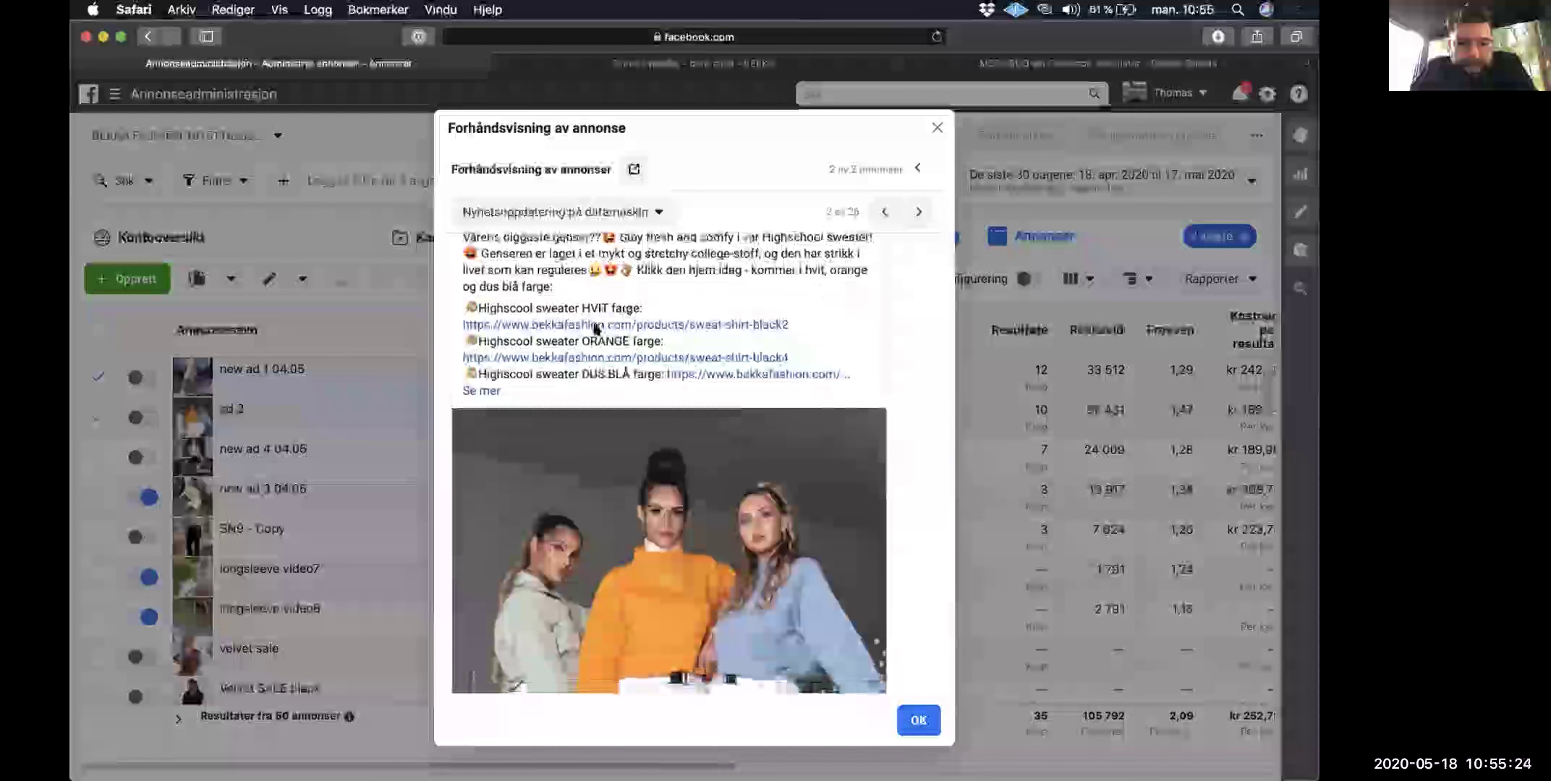
scroll(602, 427, down, 3)
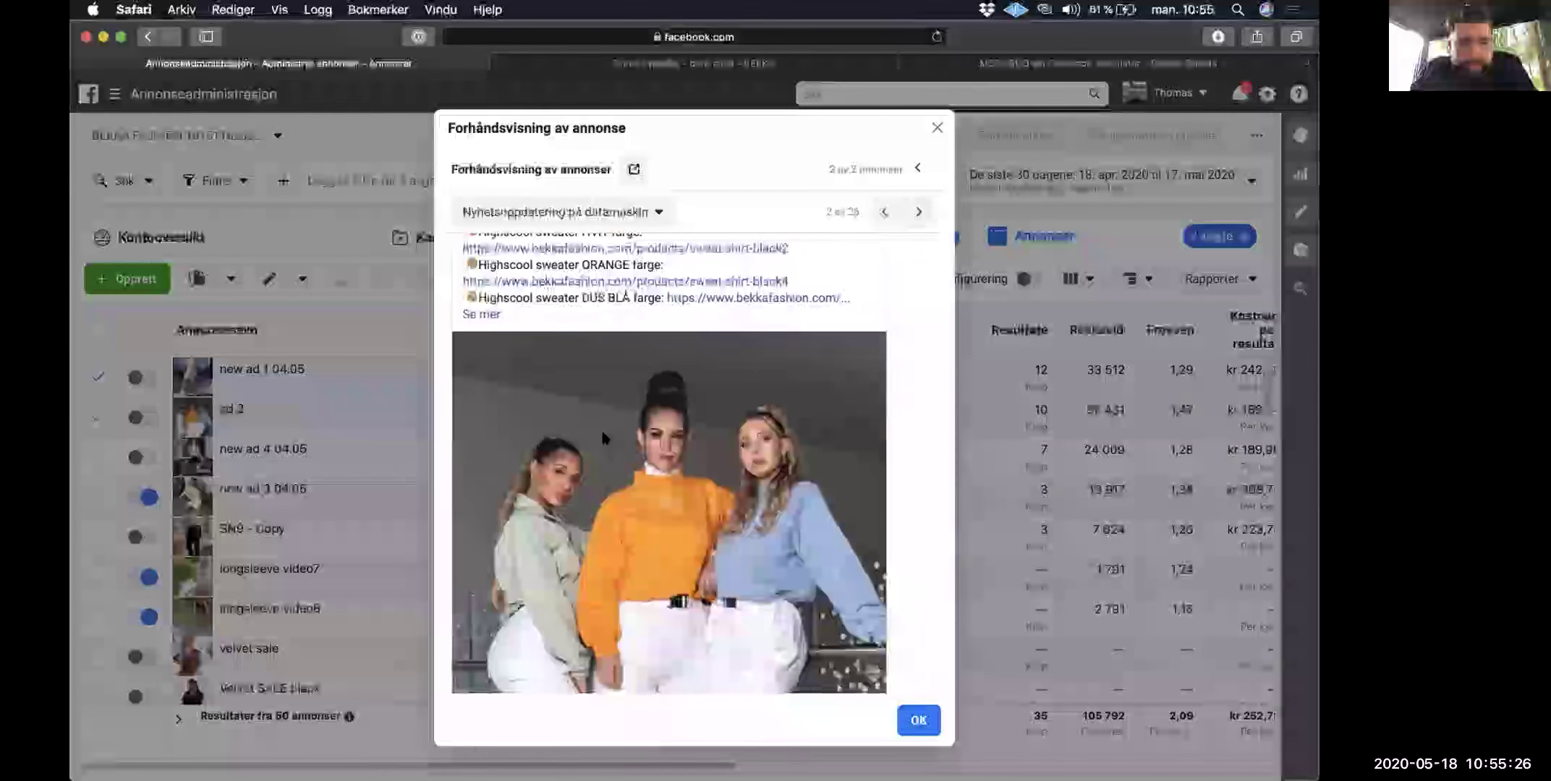
scroll(601, 427, up, 5)
Step: View the first ad in the desktop news feed, close the preview and deselect ad 2
click(914, 170)
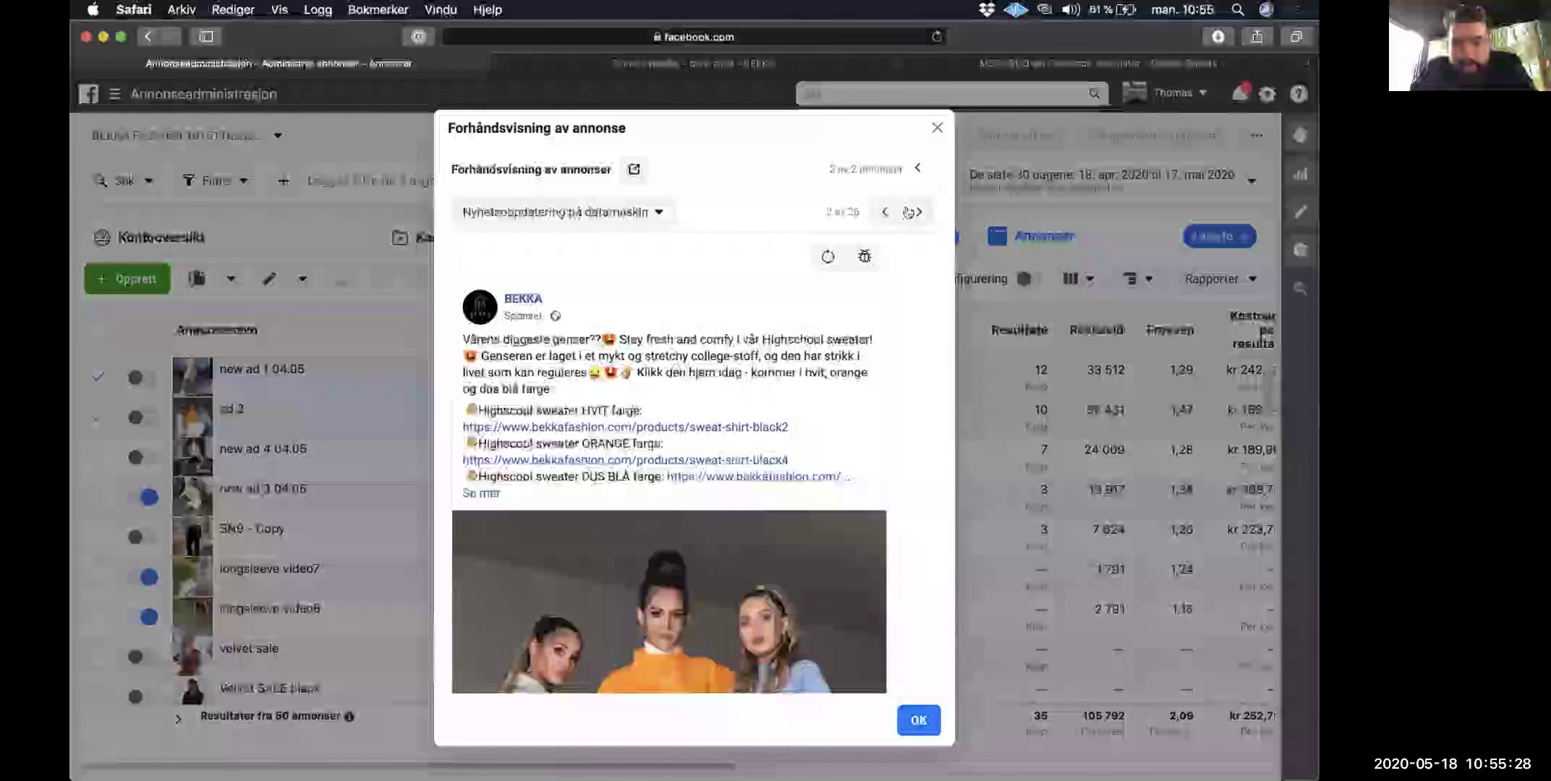
click(918, 212)
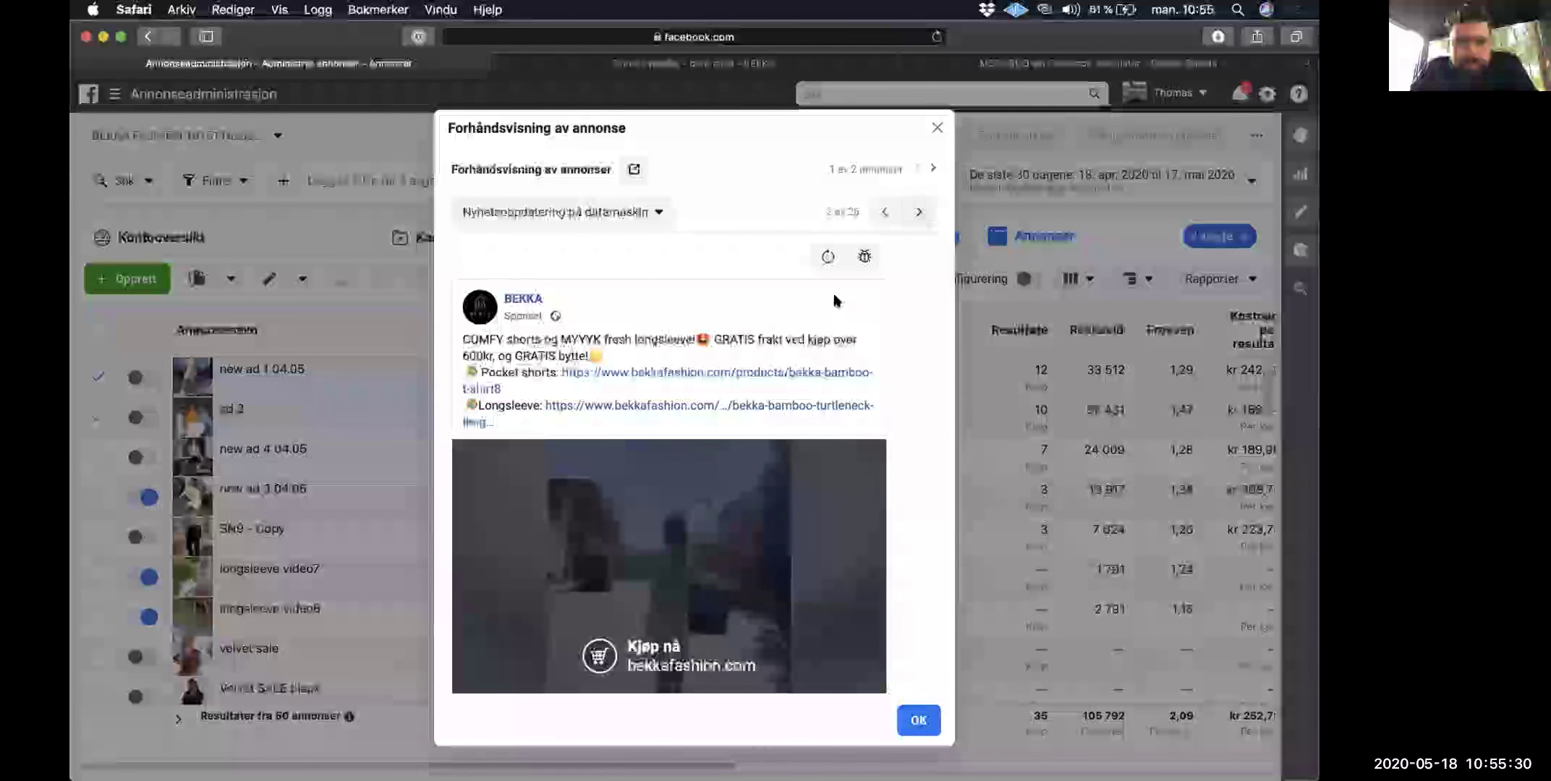
scroll(831, 297, down, 3)
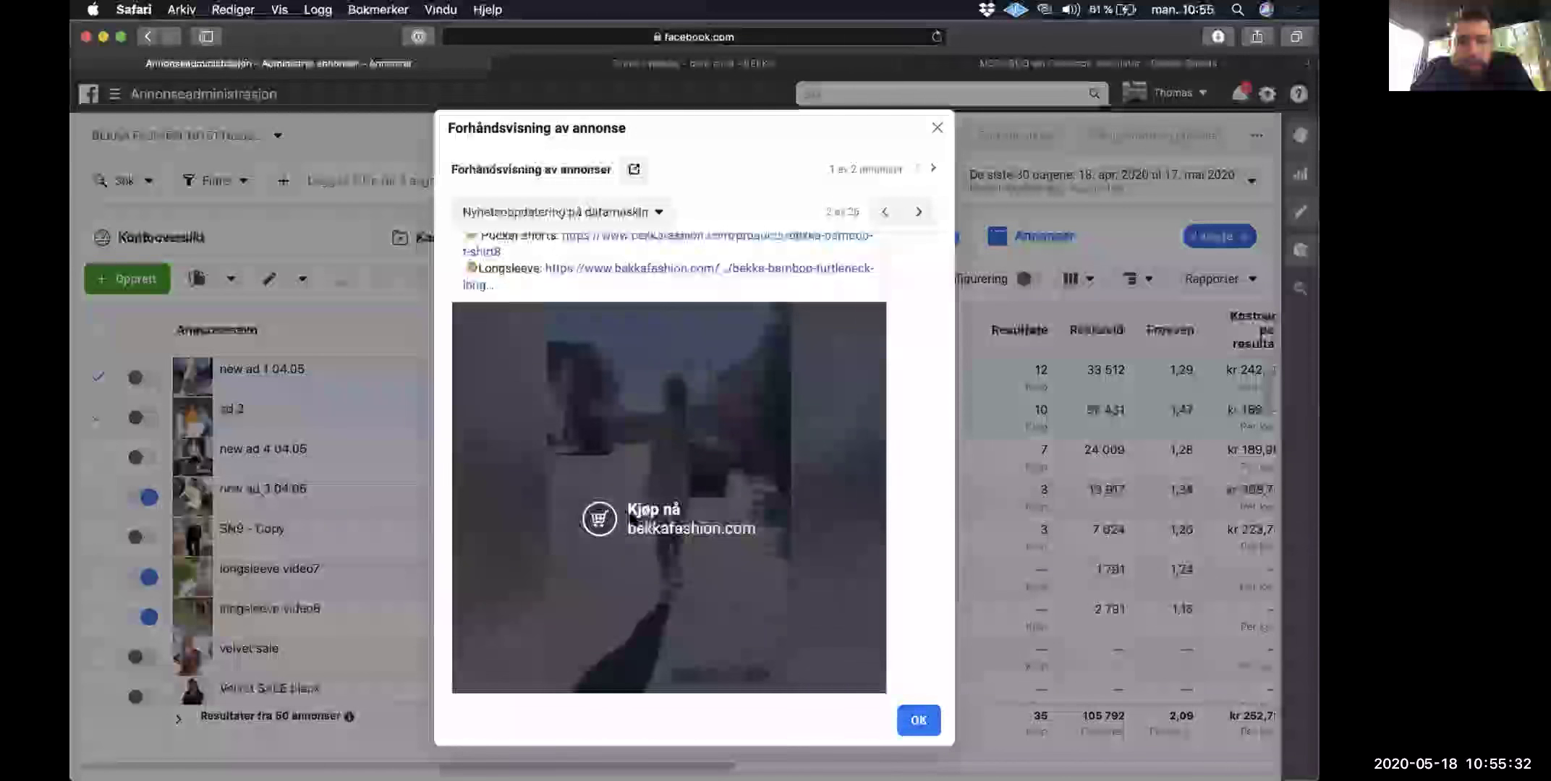
scroll(632, 531, up, 3)
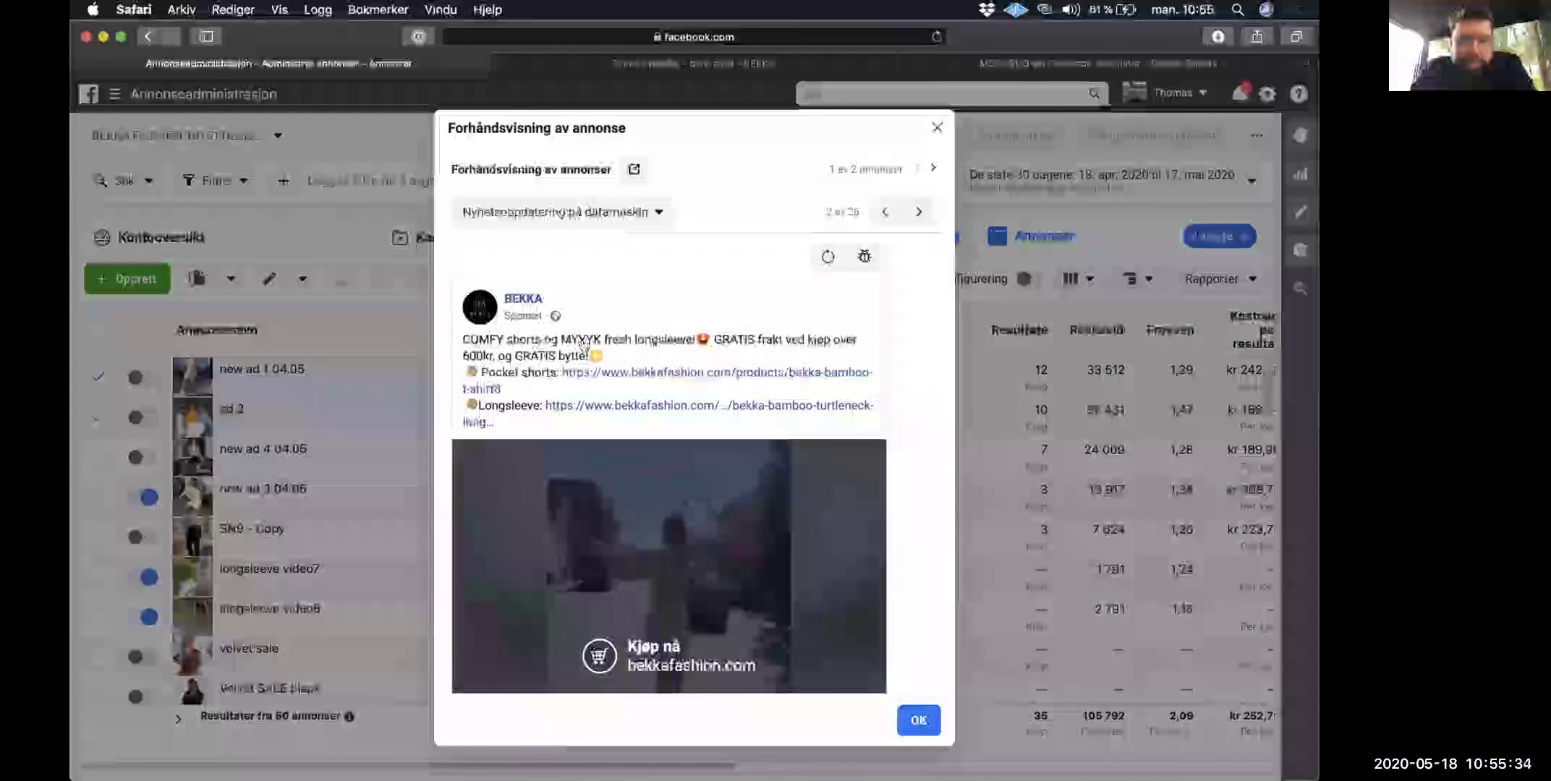
key(Escape)
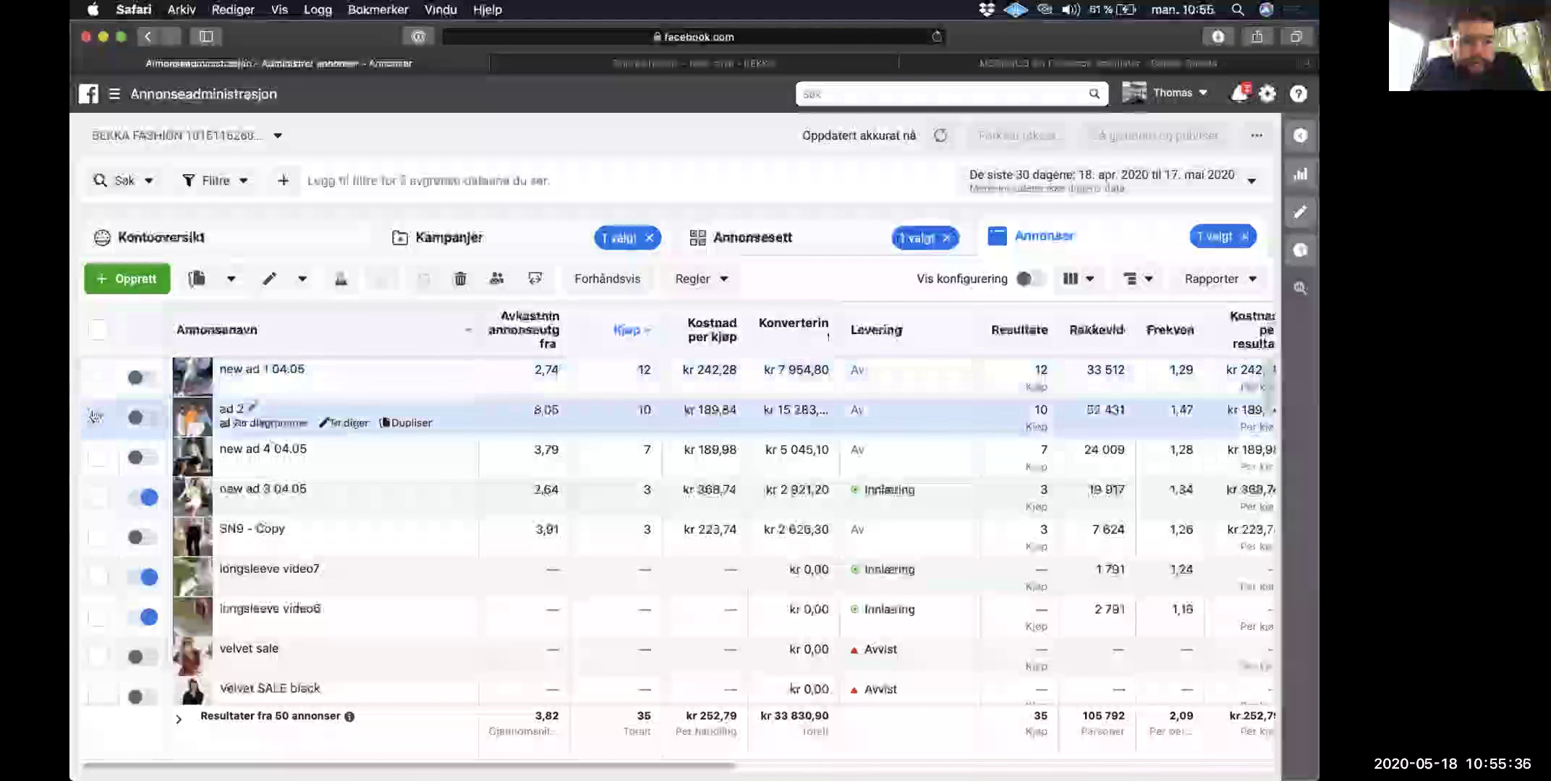
click(96, 416)
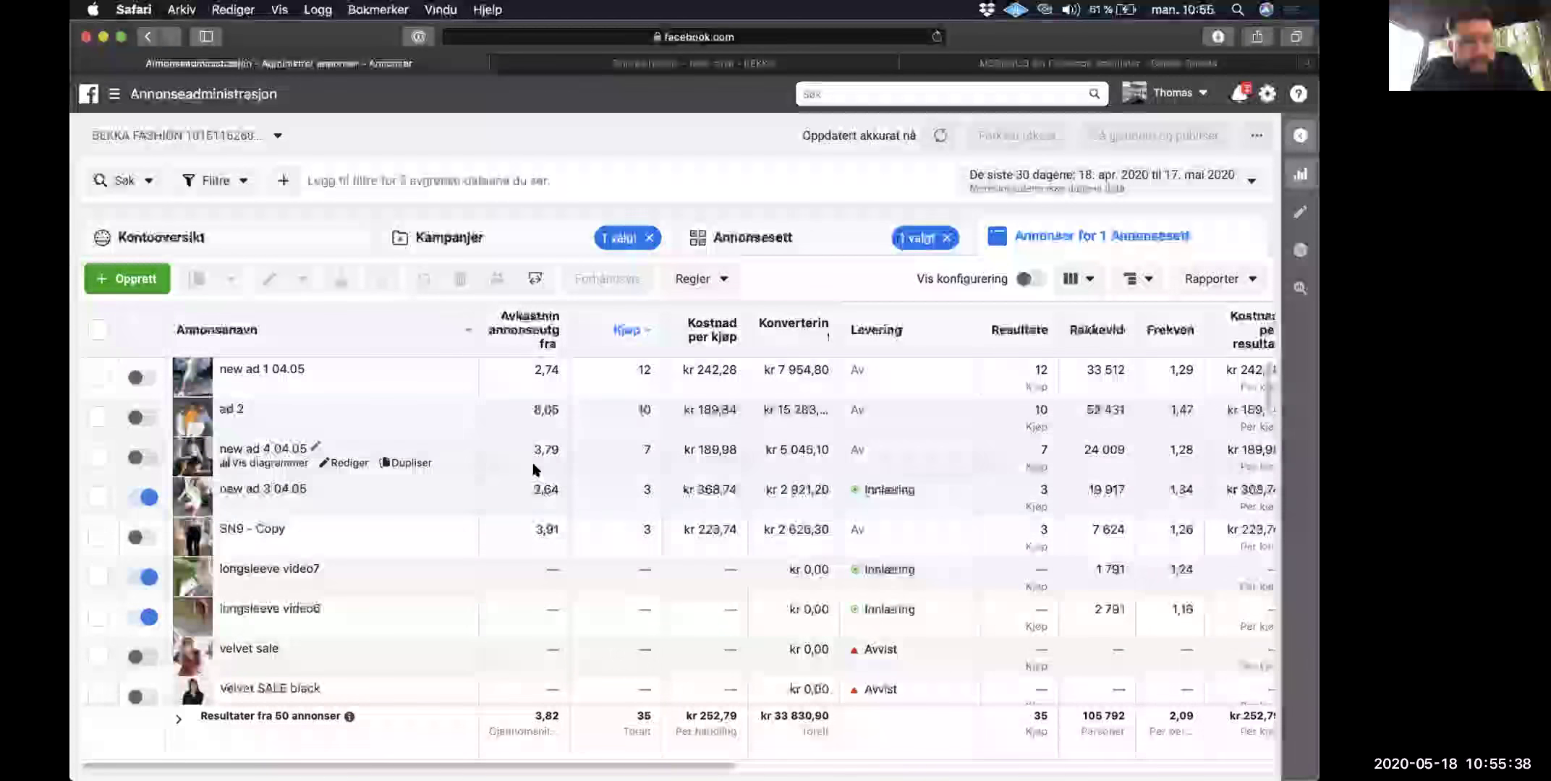
Step: Go from the campaigns list into Website Conversion's ad sets and list the selected ad set's ads
click(534, 242)
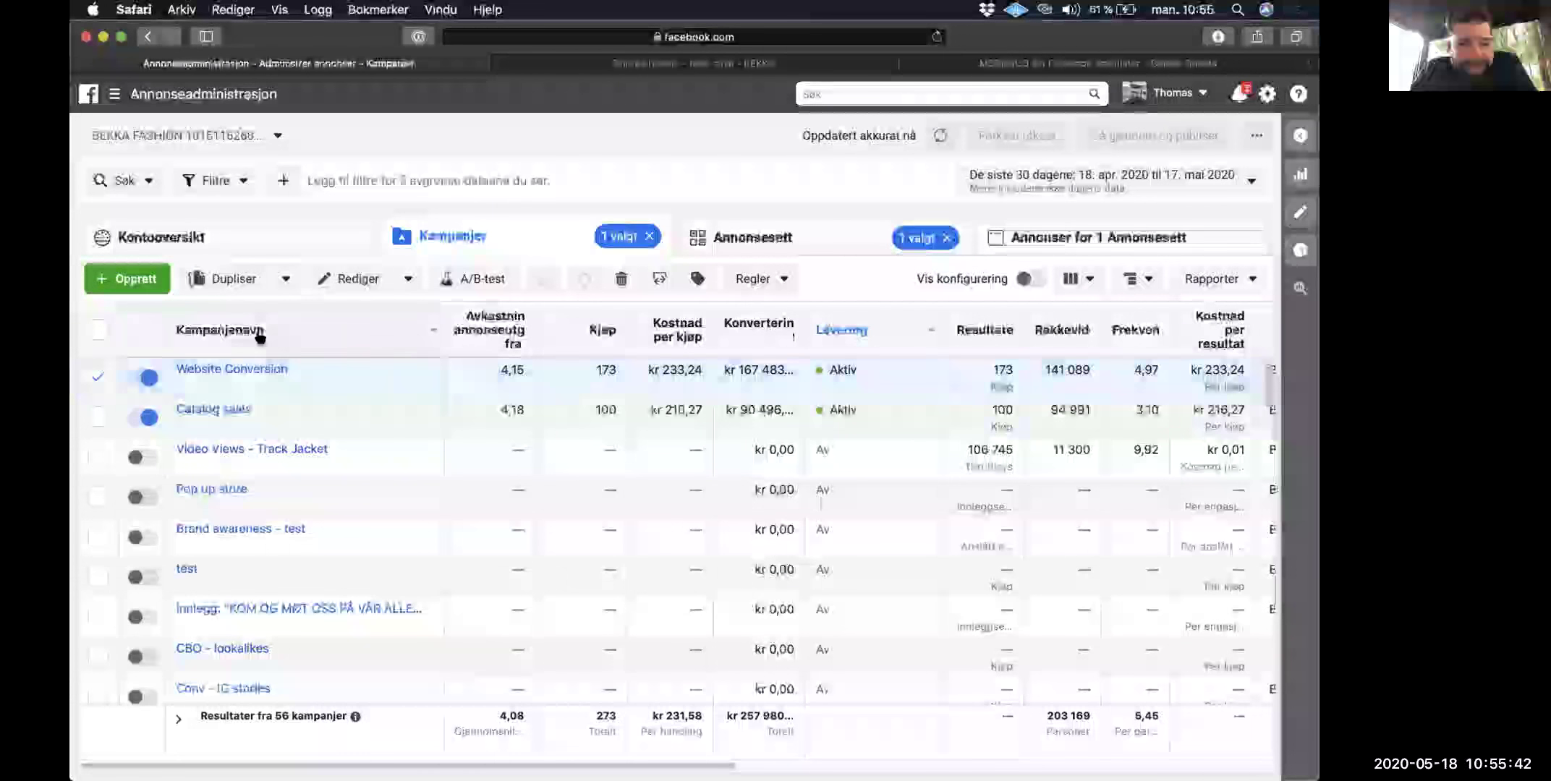
click(226, 368)
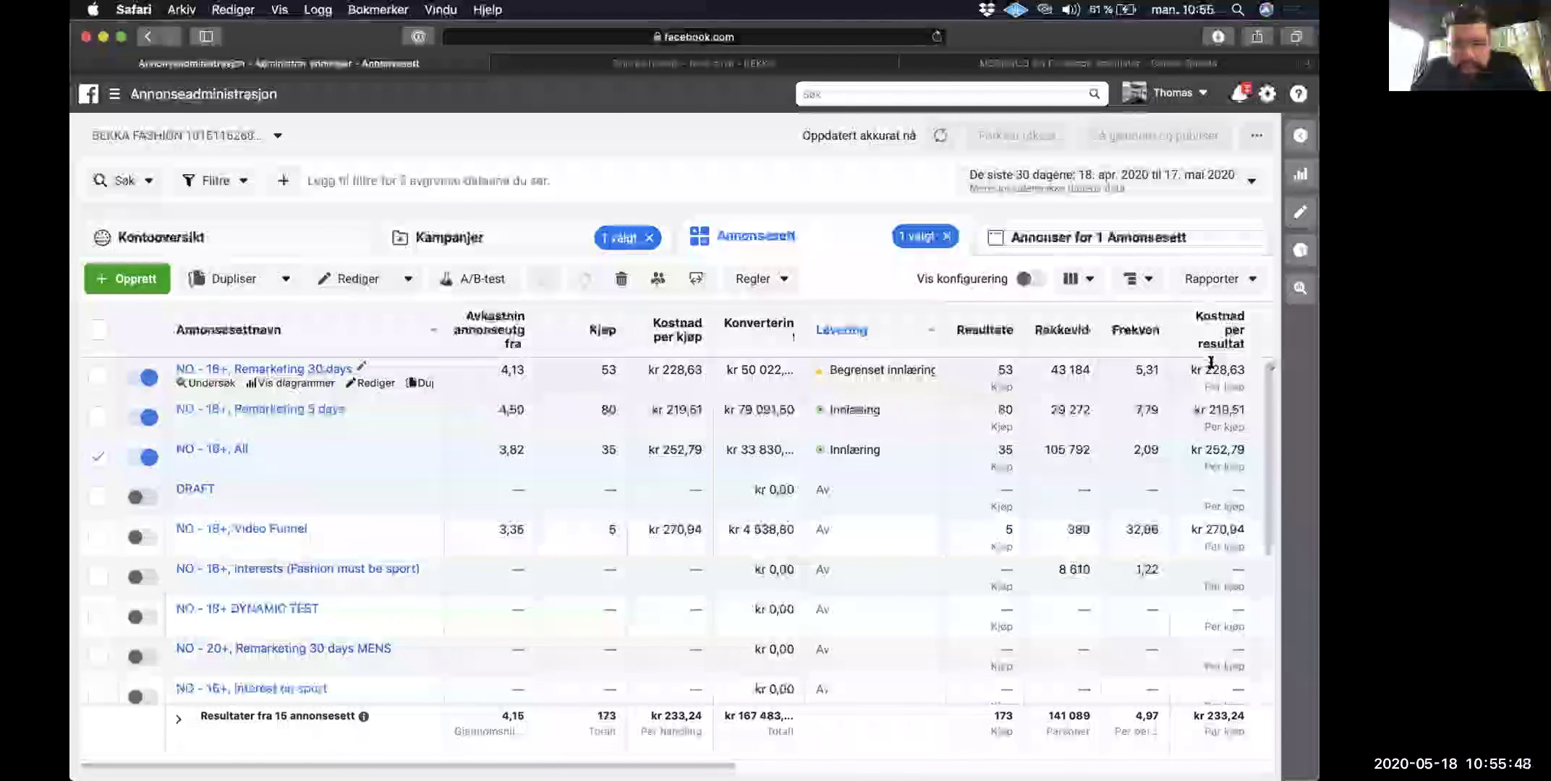
scroll(1209, 361, right, 3)
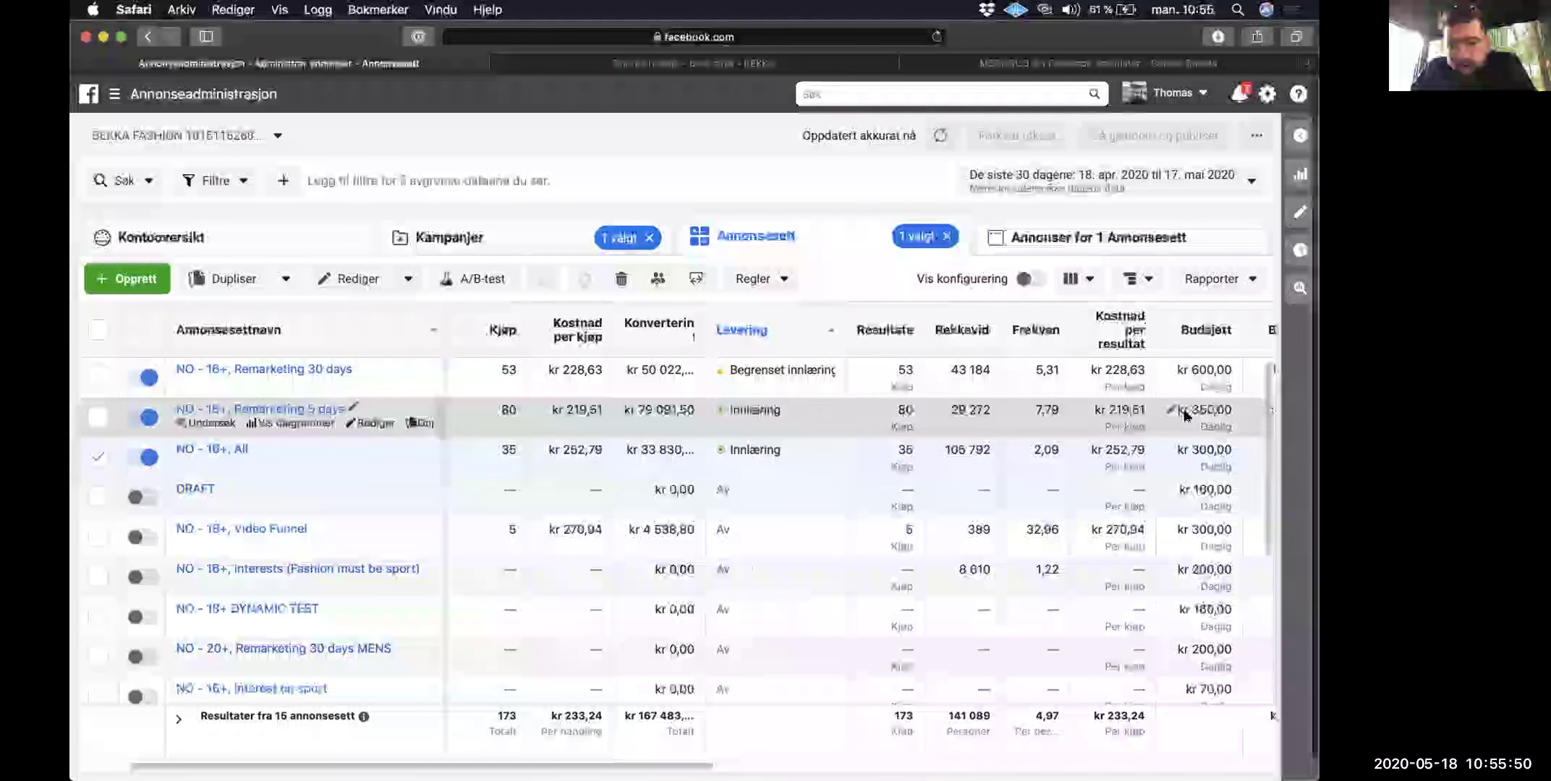
scroll(1187, 370, left, 3)
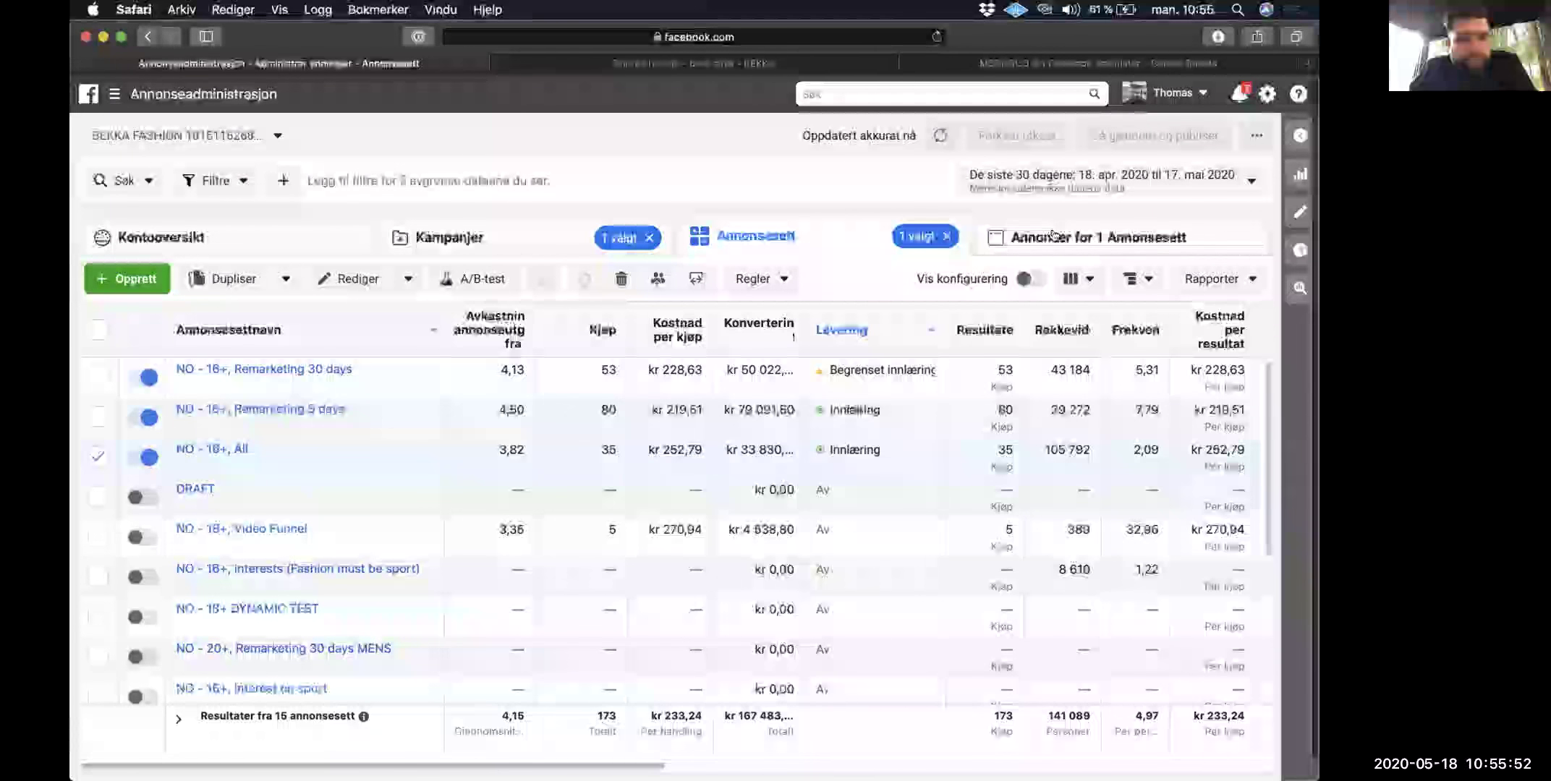
click(1052, 235)
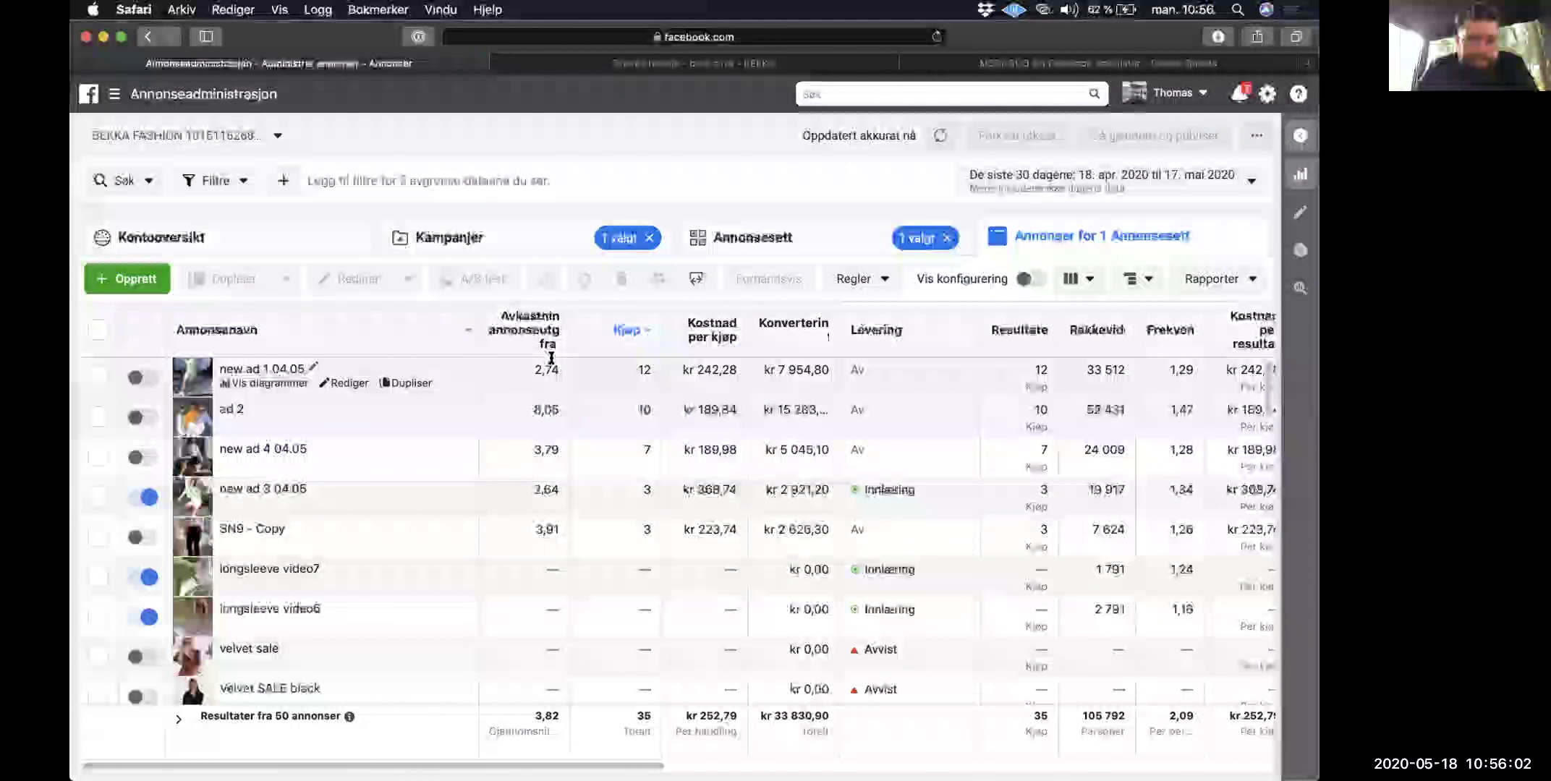
Step: Preview new ad 1 04.05 from the second remarketing ad set, then close the preview
click(751, 241)
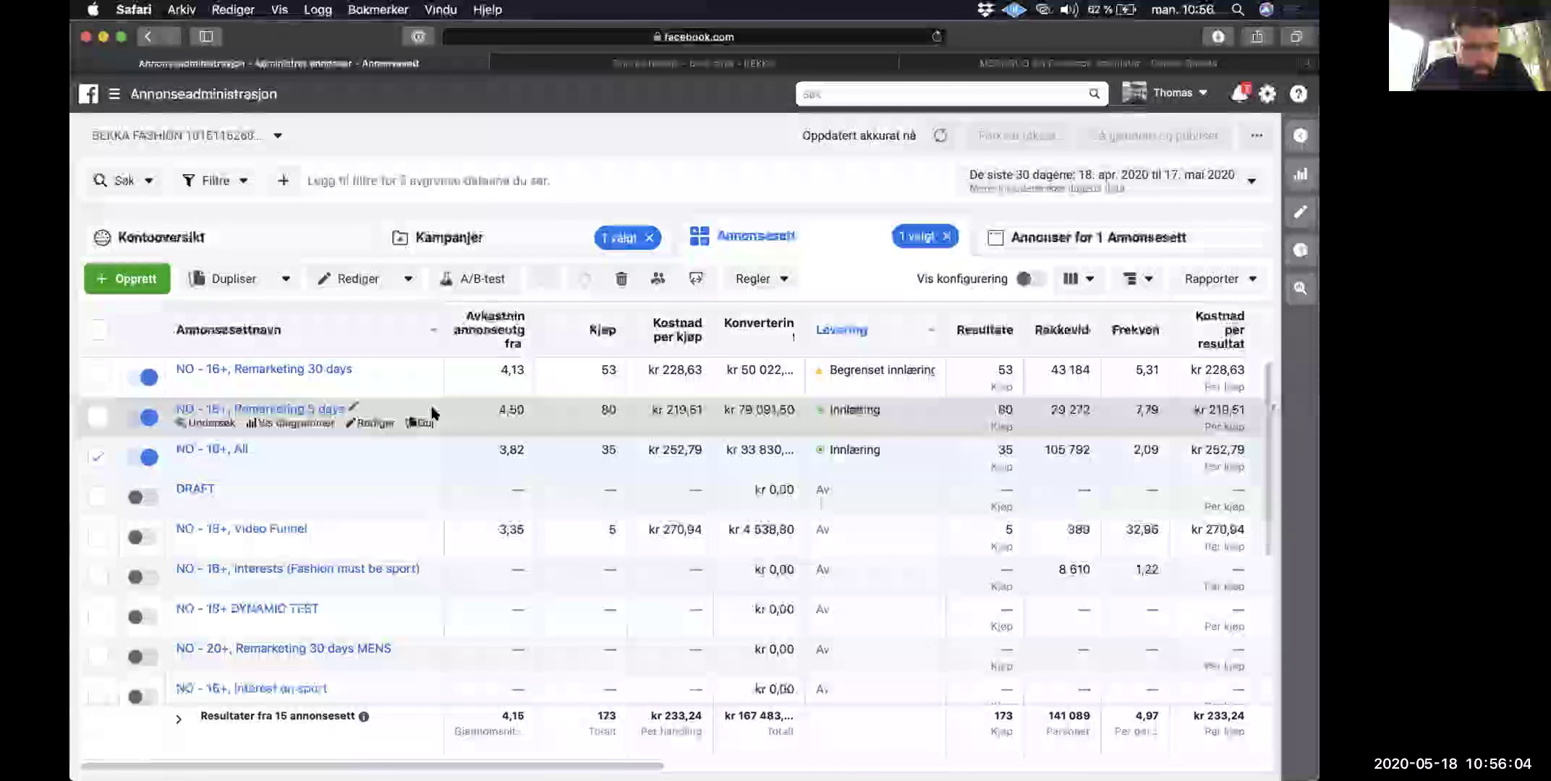
click(277, 411)
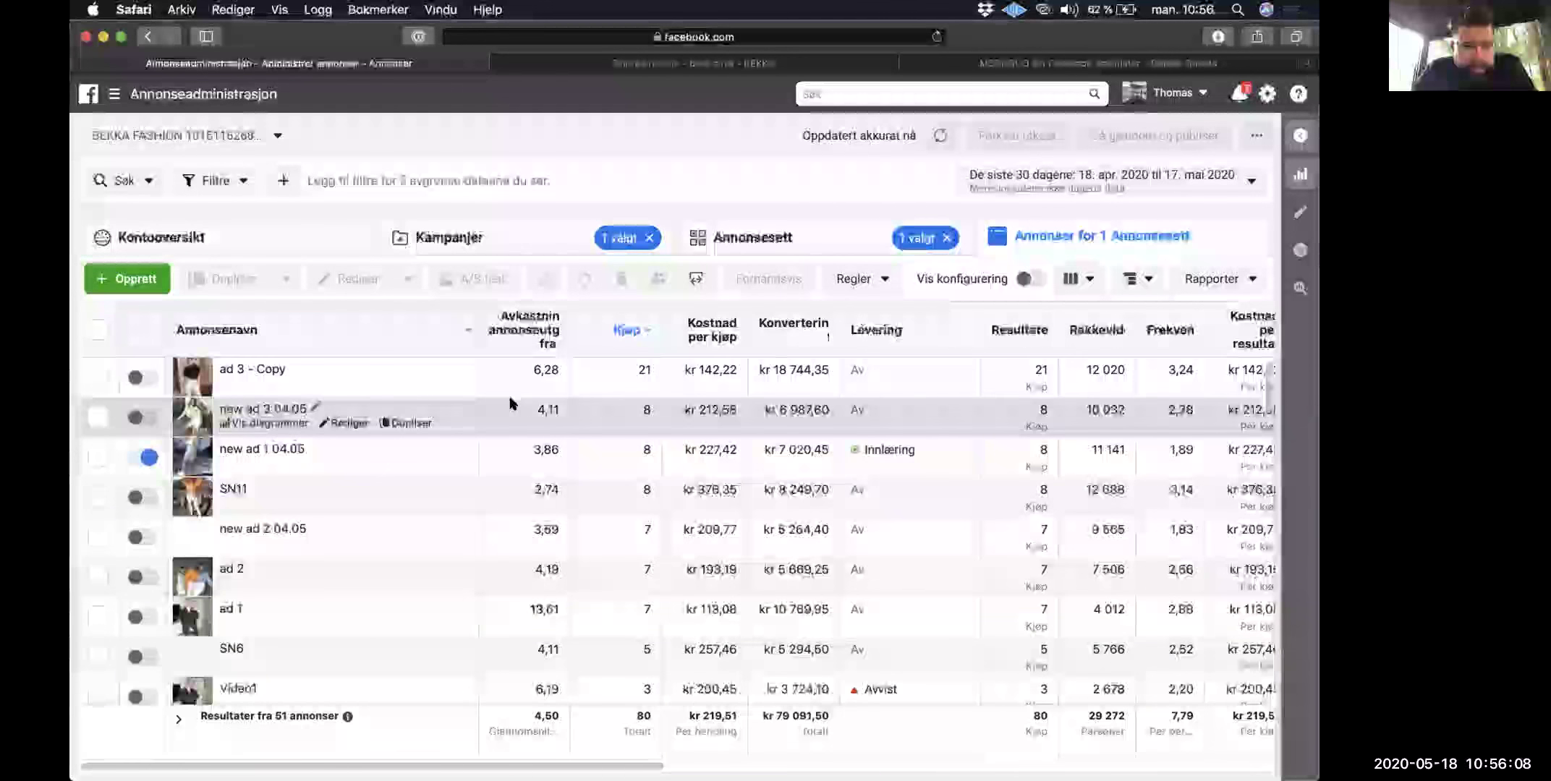
click(534, 446)
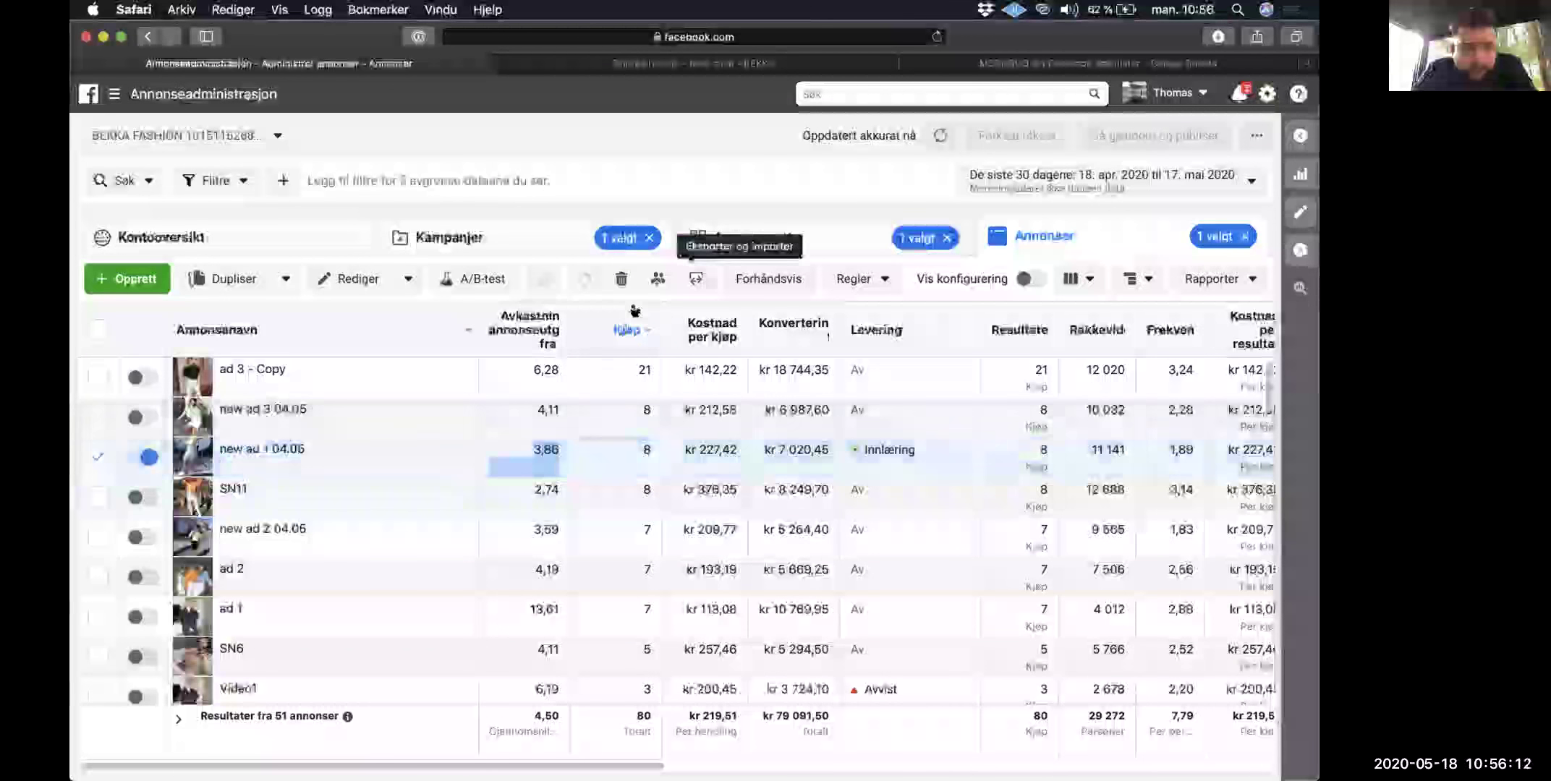
click(769, 280)
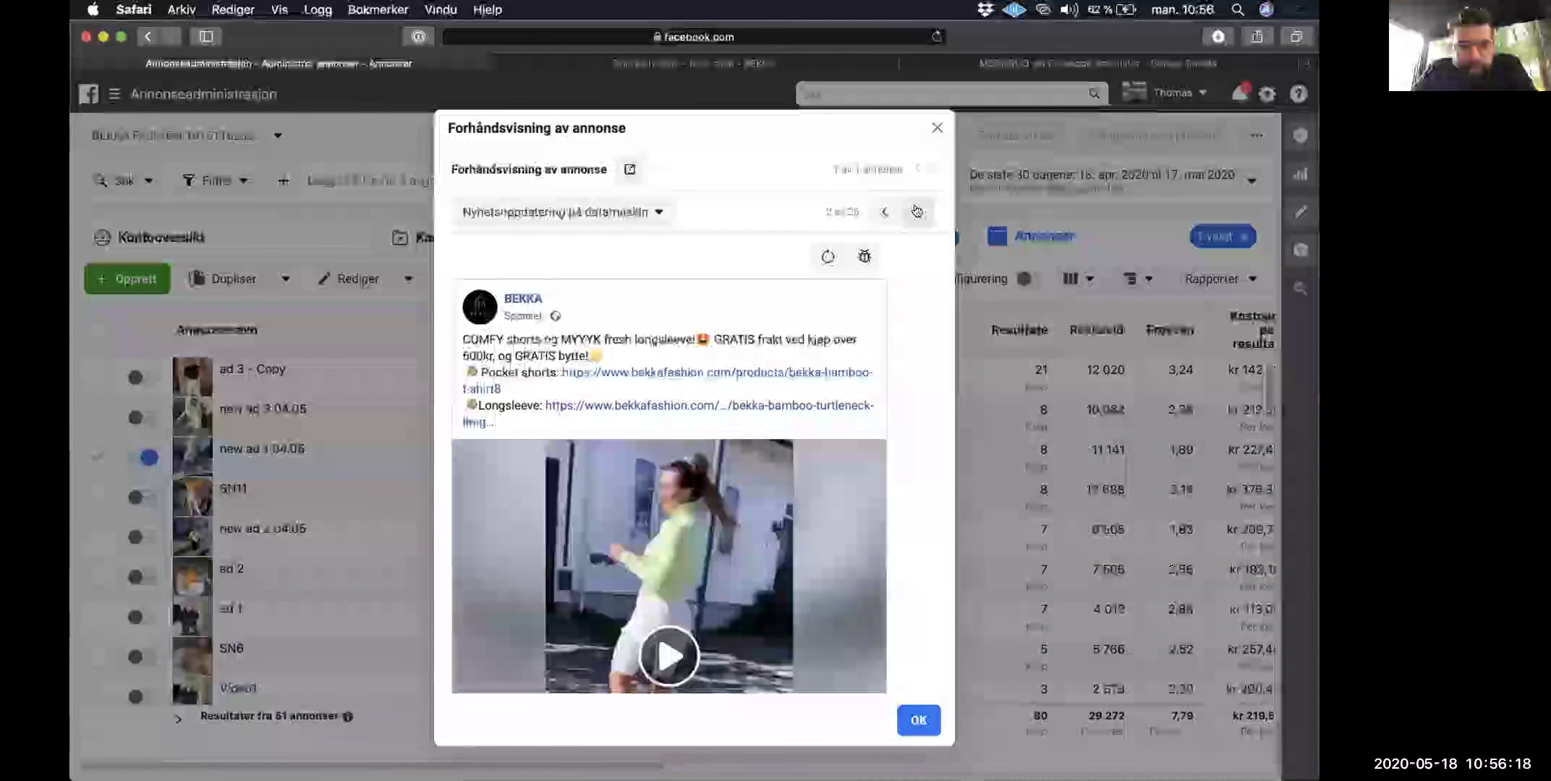
click(917, 212)
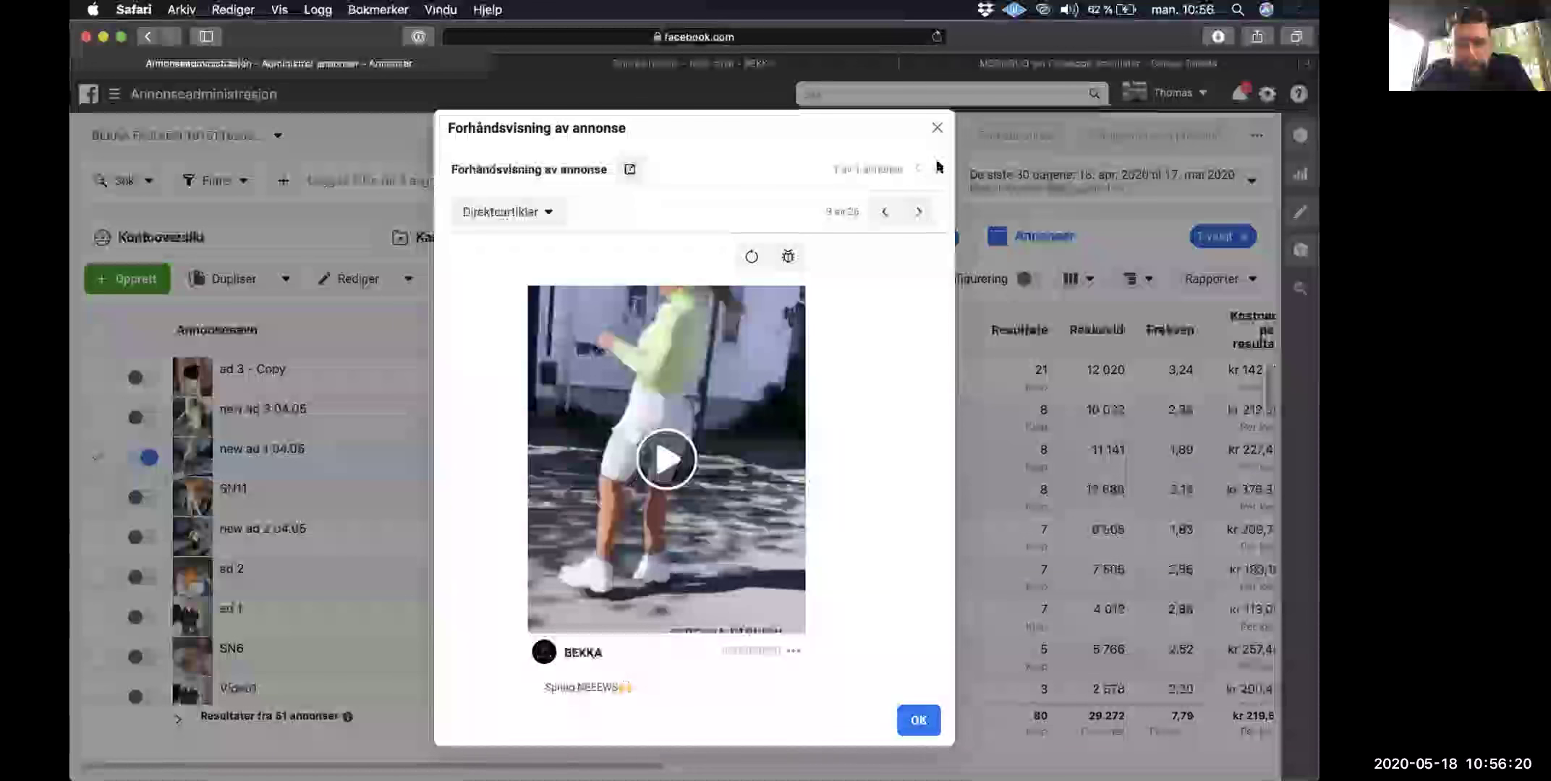
click(935, 130)
Step: Open the Remarketing 30 days ad set and preview new ad 3 04.05's placements
click(749, 237)
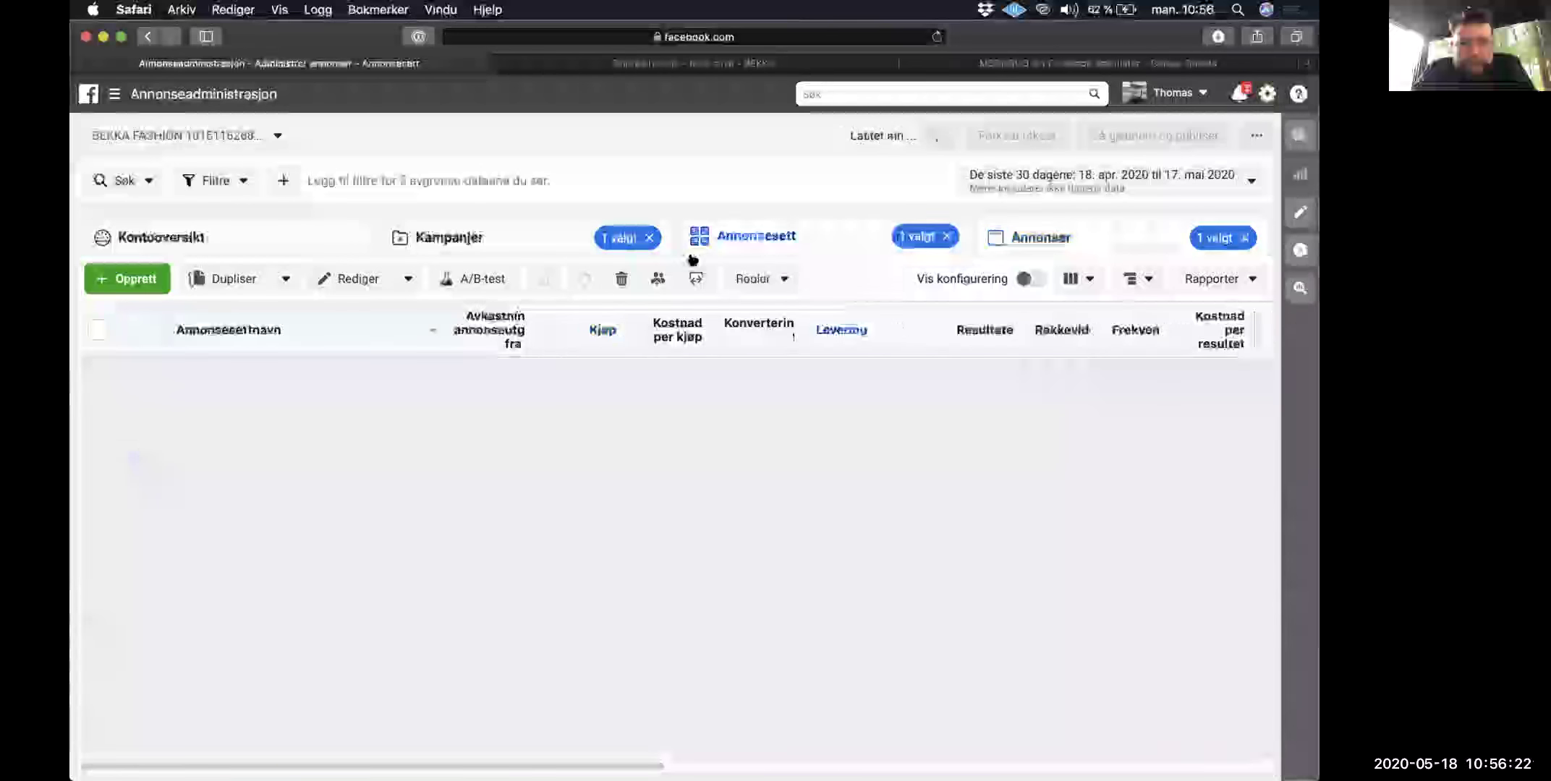
click(302, 367)
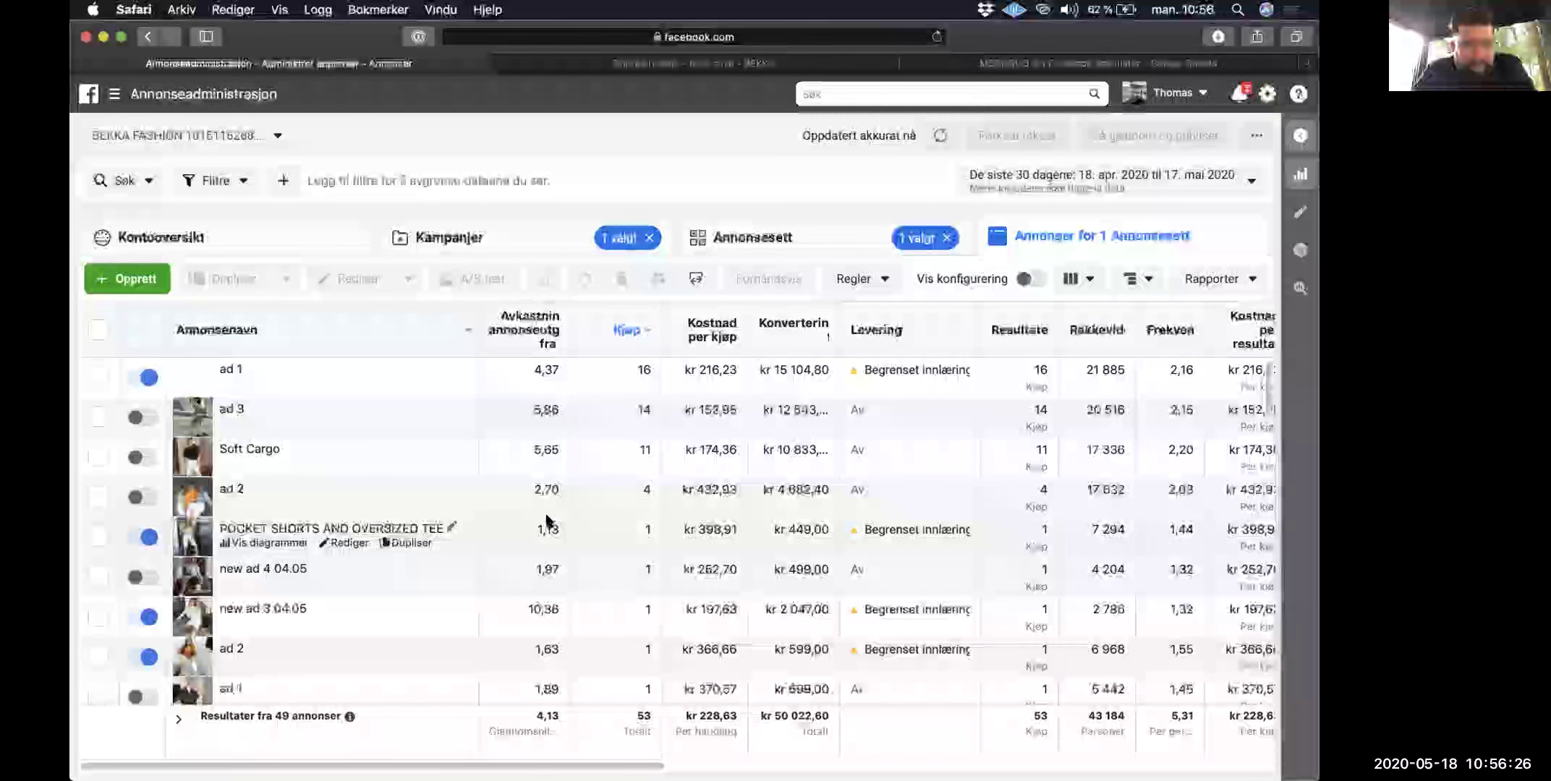
scroll(535, 550, down, 3)
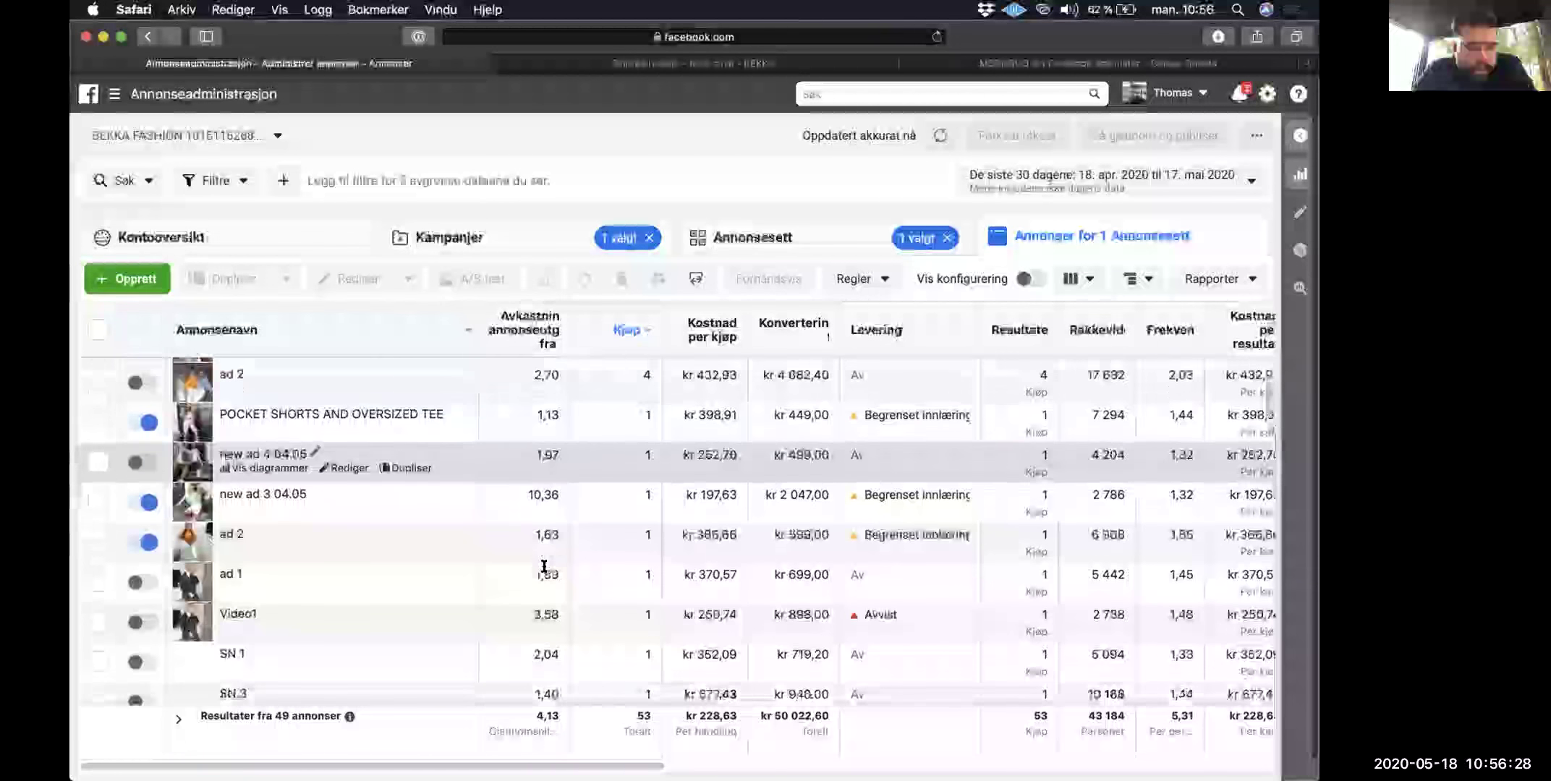
scroll(537, 498, down, 2)
scroll(537, 498, up, 1)
scroll(537, 503, up, 3)
scroll(514, 615, down, 8)
scroll(526, 535, up, 2)
scroll(526, 535, up, 10)
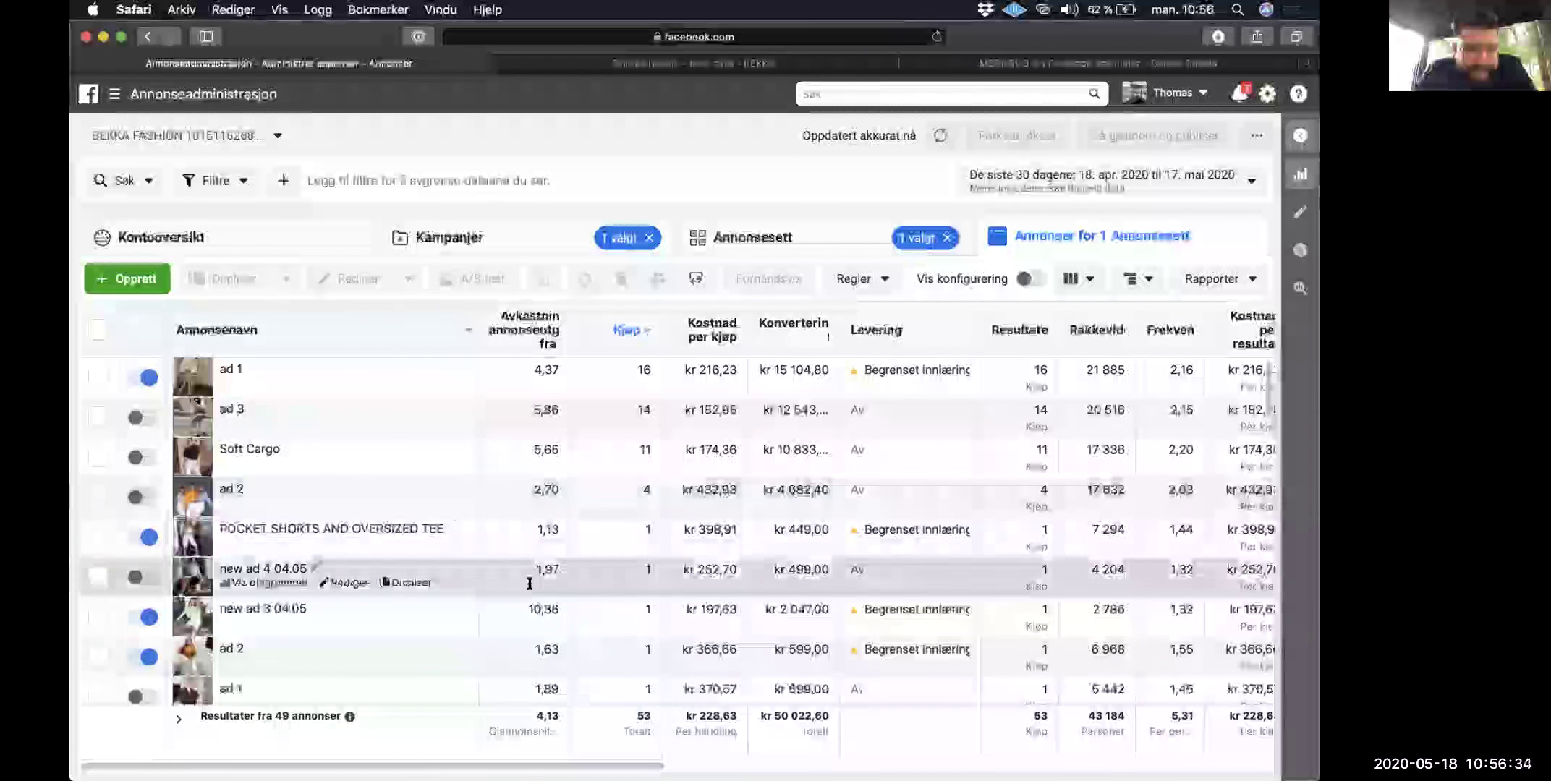
click(422, 598)
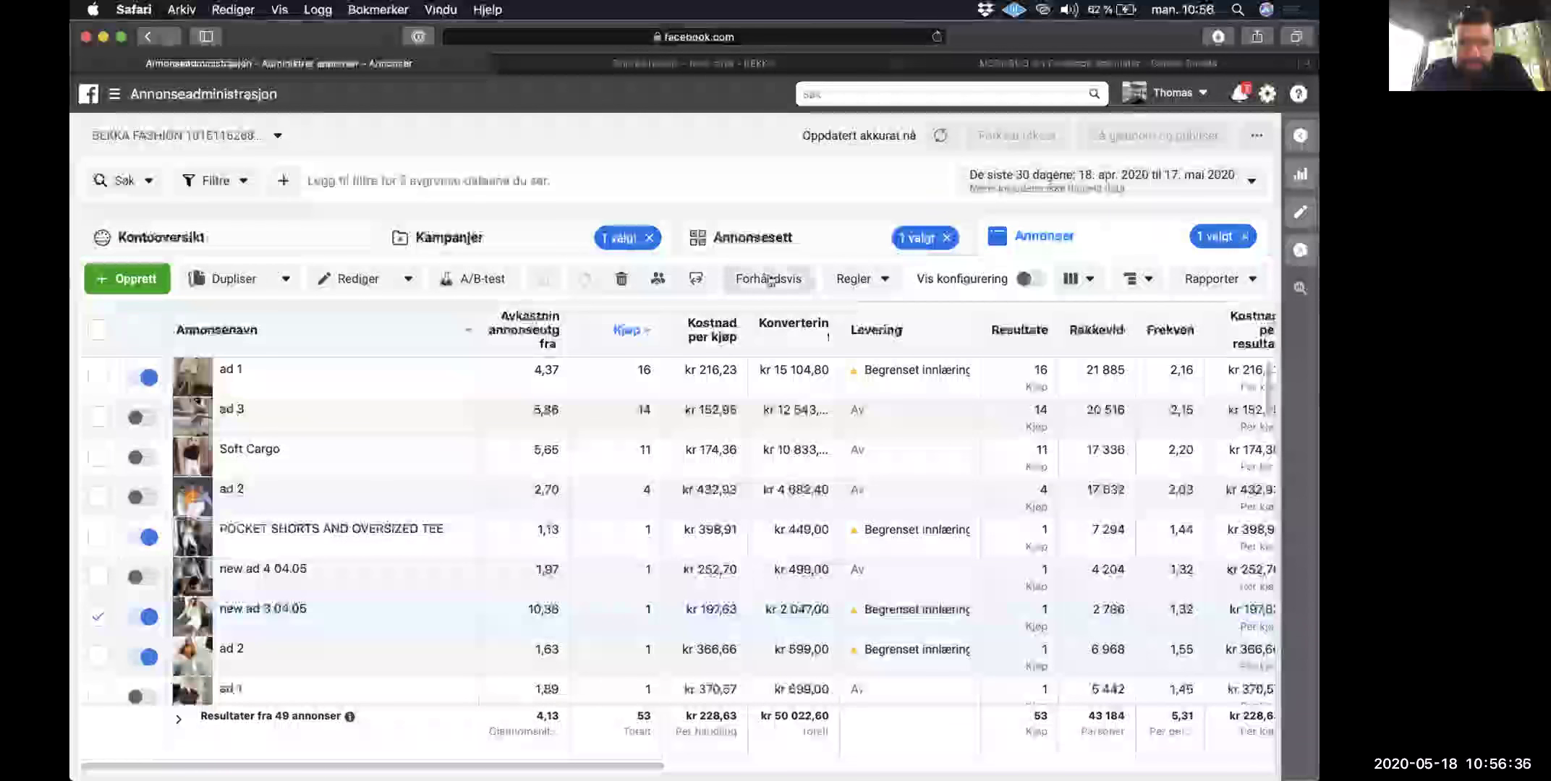
click(768, 278)
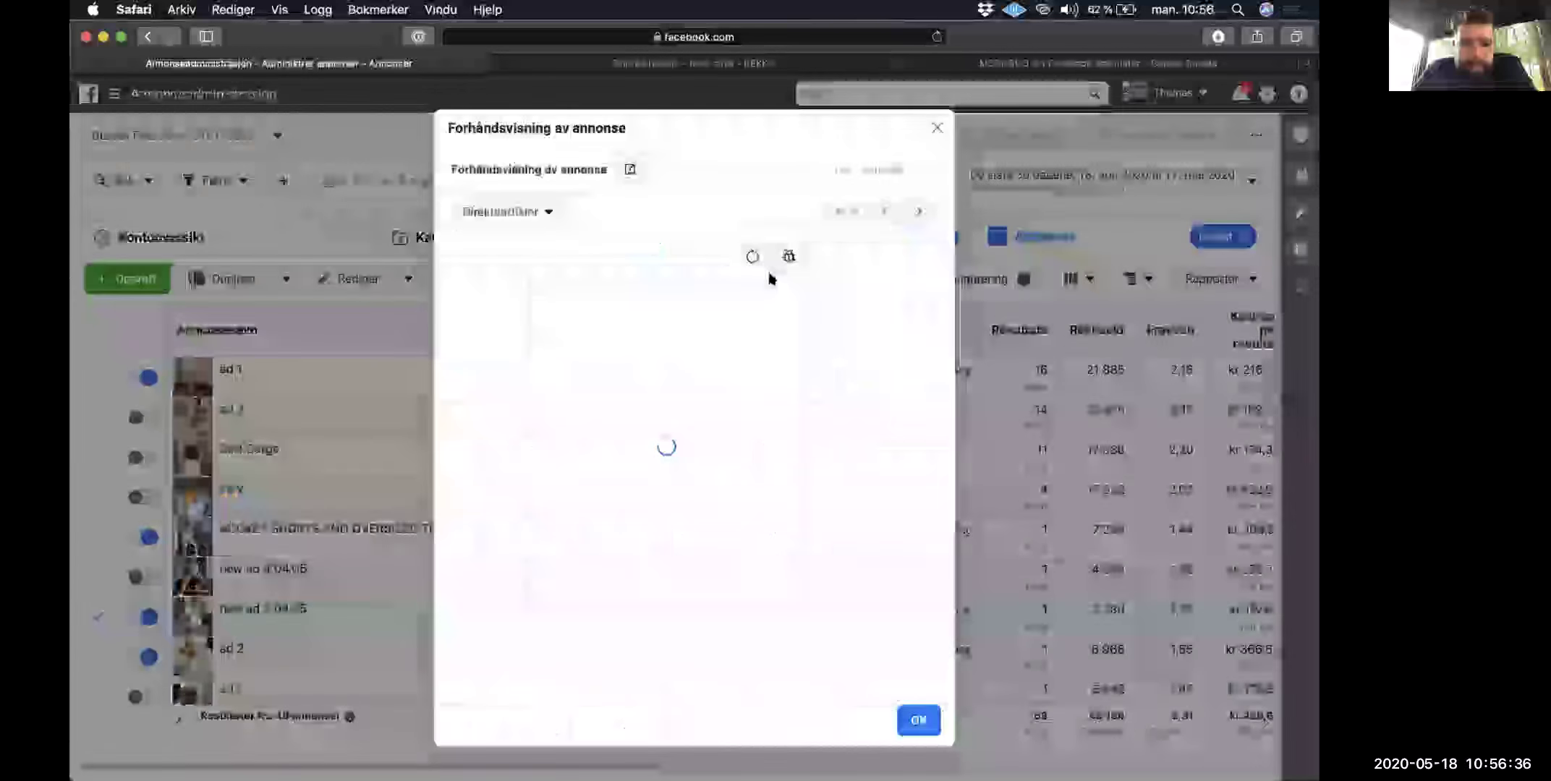
click(916, 211)
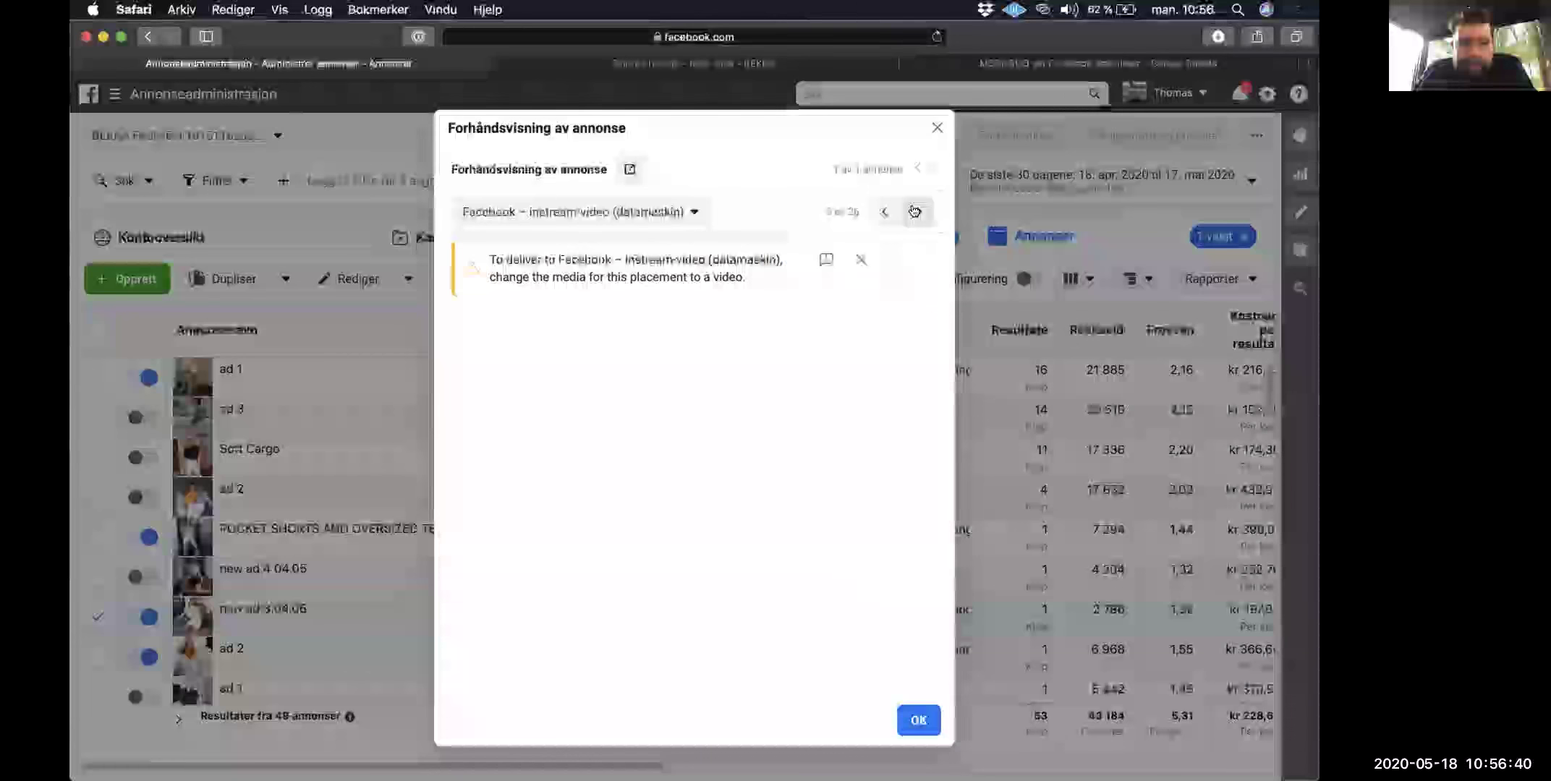
Step: Step back to the desktop news feed preview and advance the carousel past the Pocket shorts card
click(883, 212)
click(883, 212)
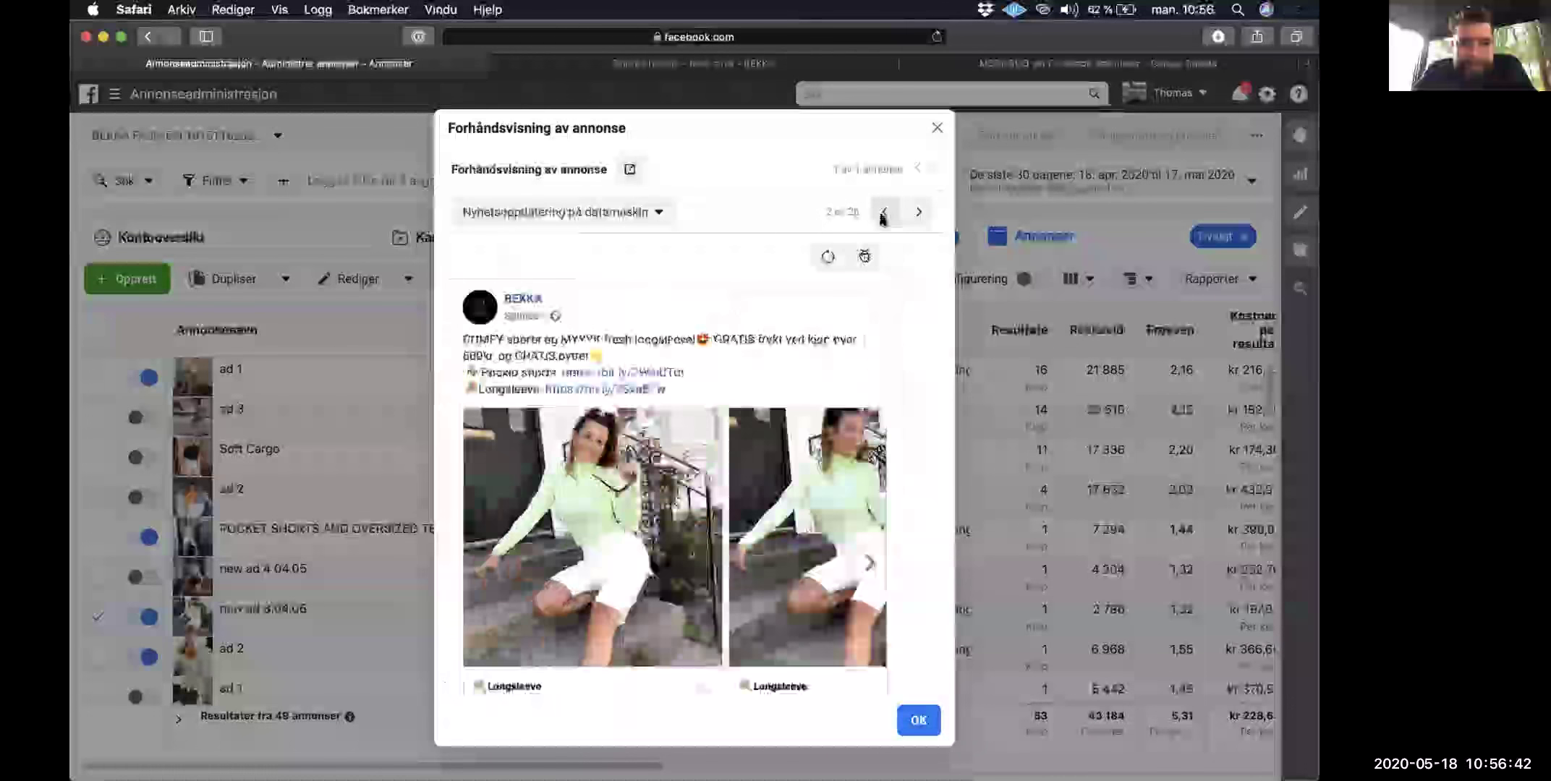
click(866, 564)
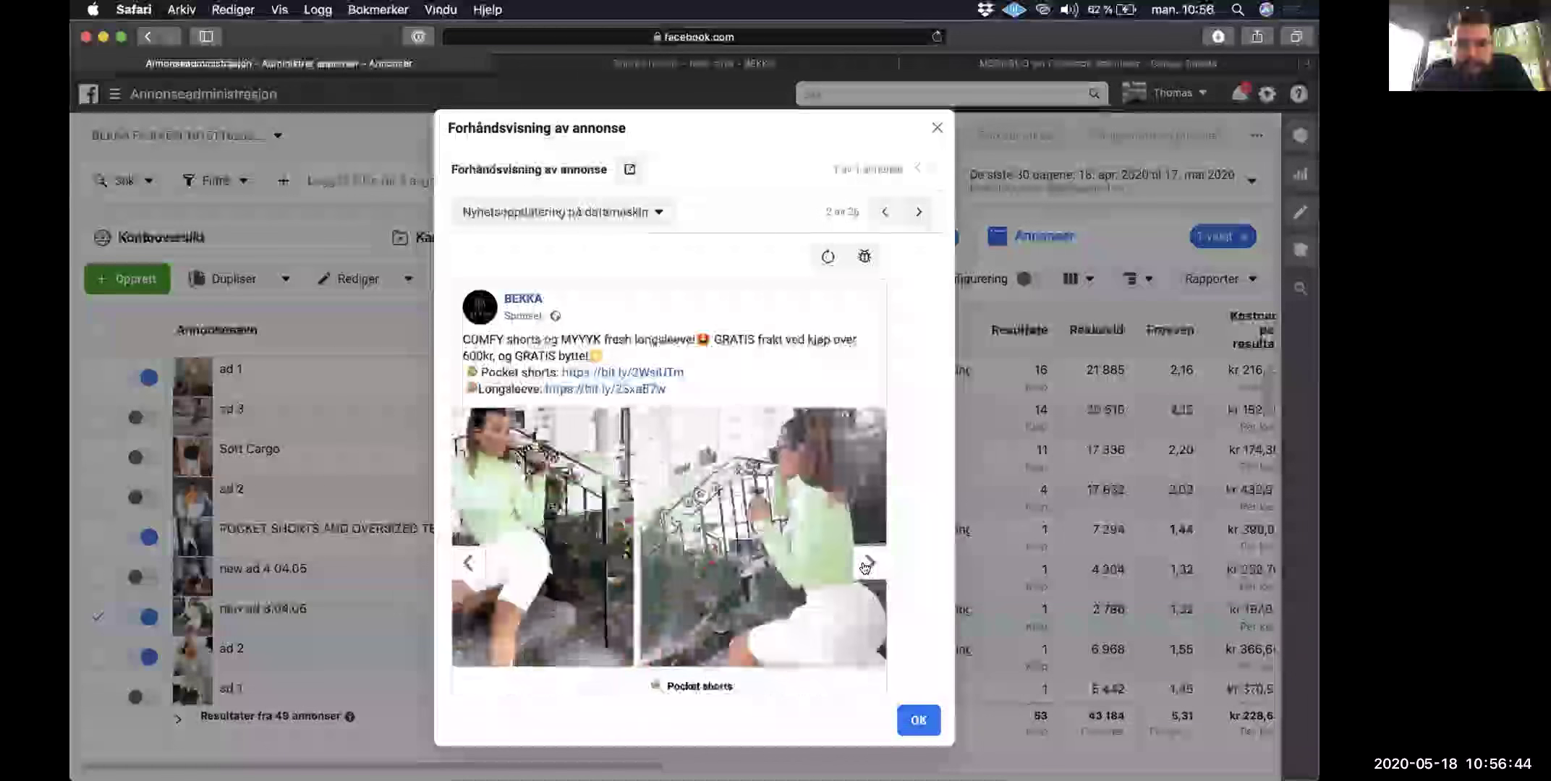
click(867, 565)
click(937, 129)
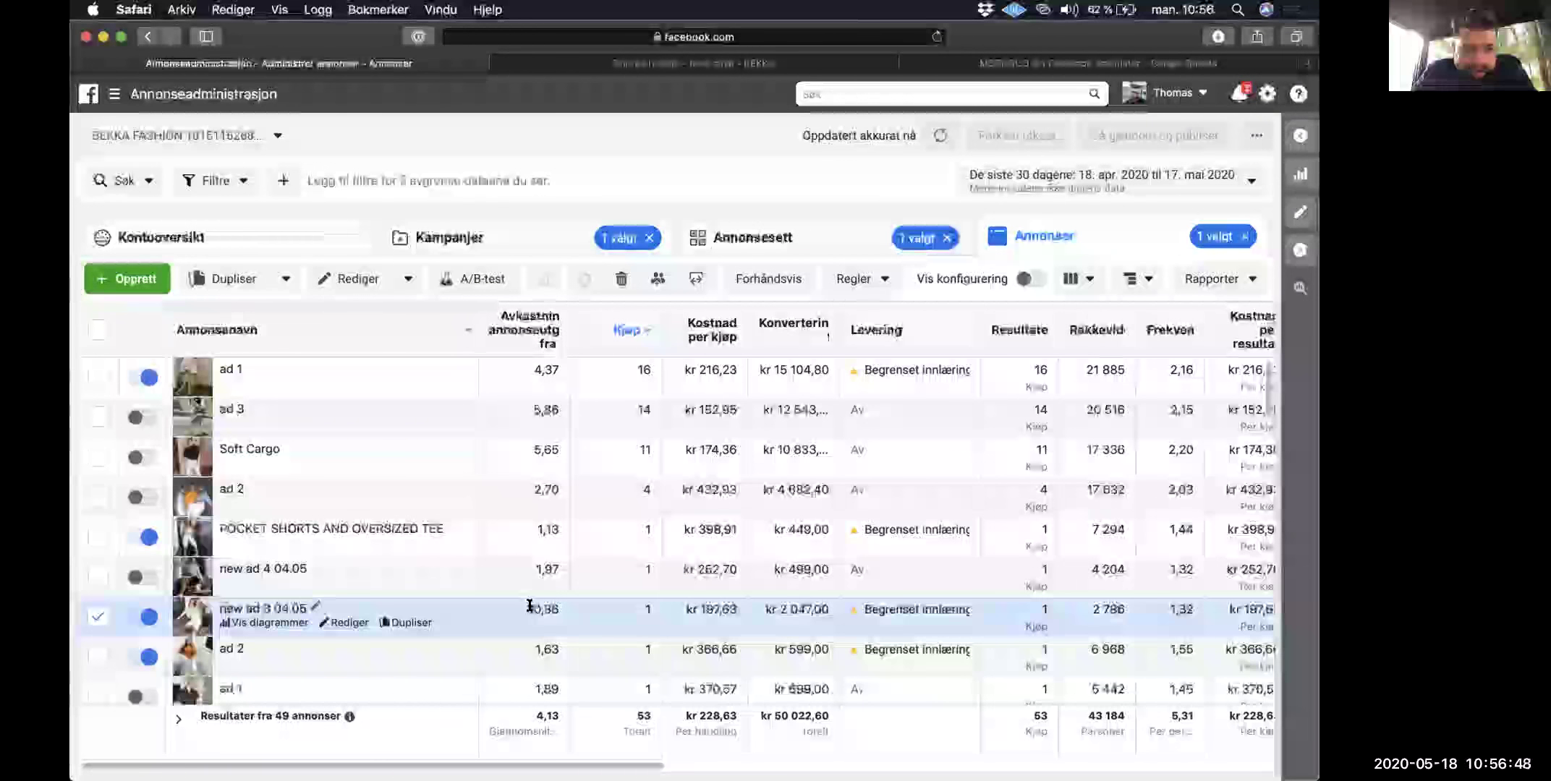
Step: Highlight new ad 3 04.05's 10,36 ROAS, then untick the ad and the Remarketing 30 days ad set
drag(554, 608, 558, 610)
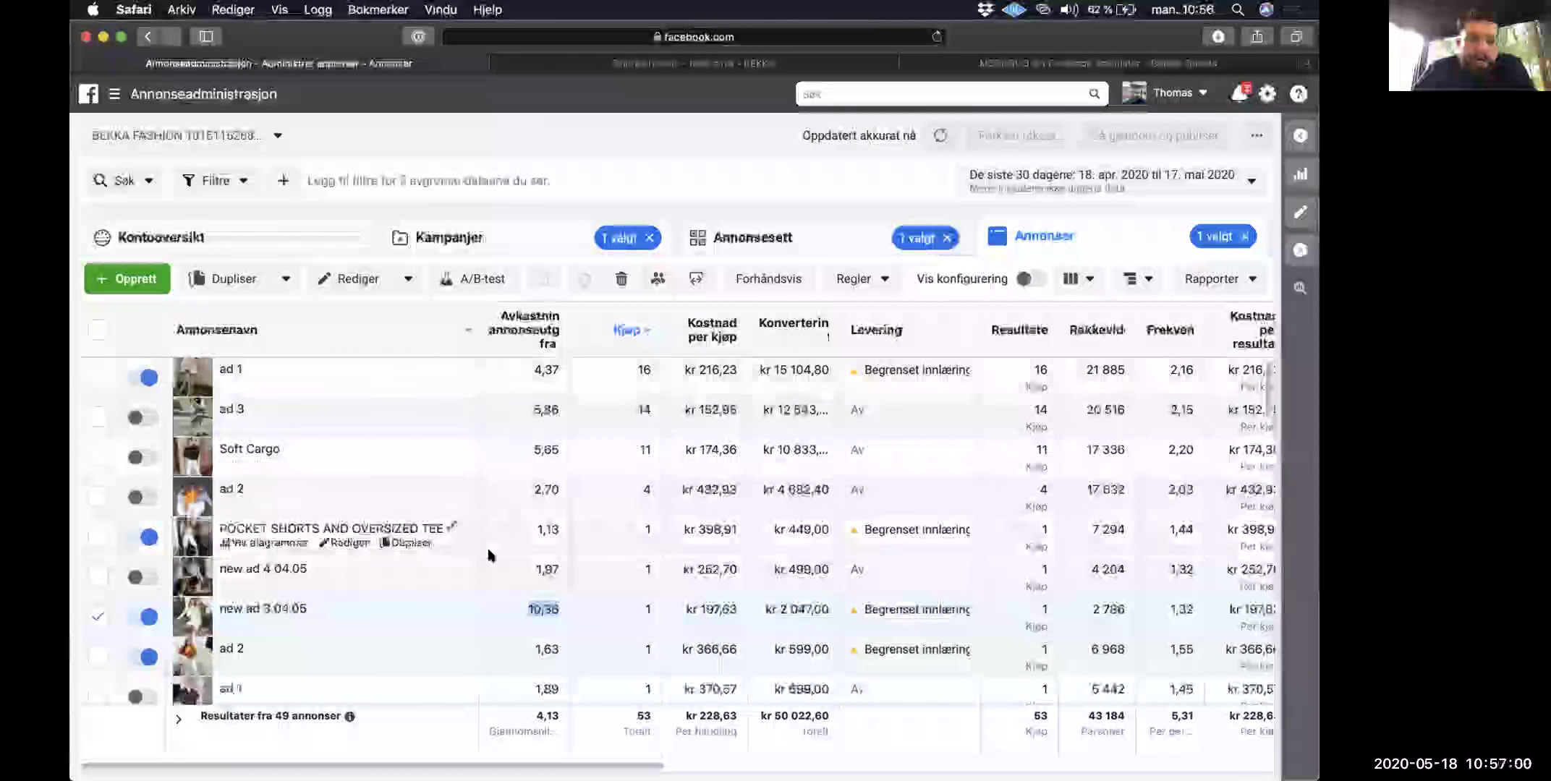
click(97, 621)
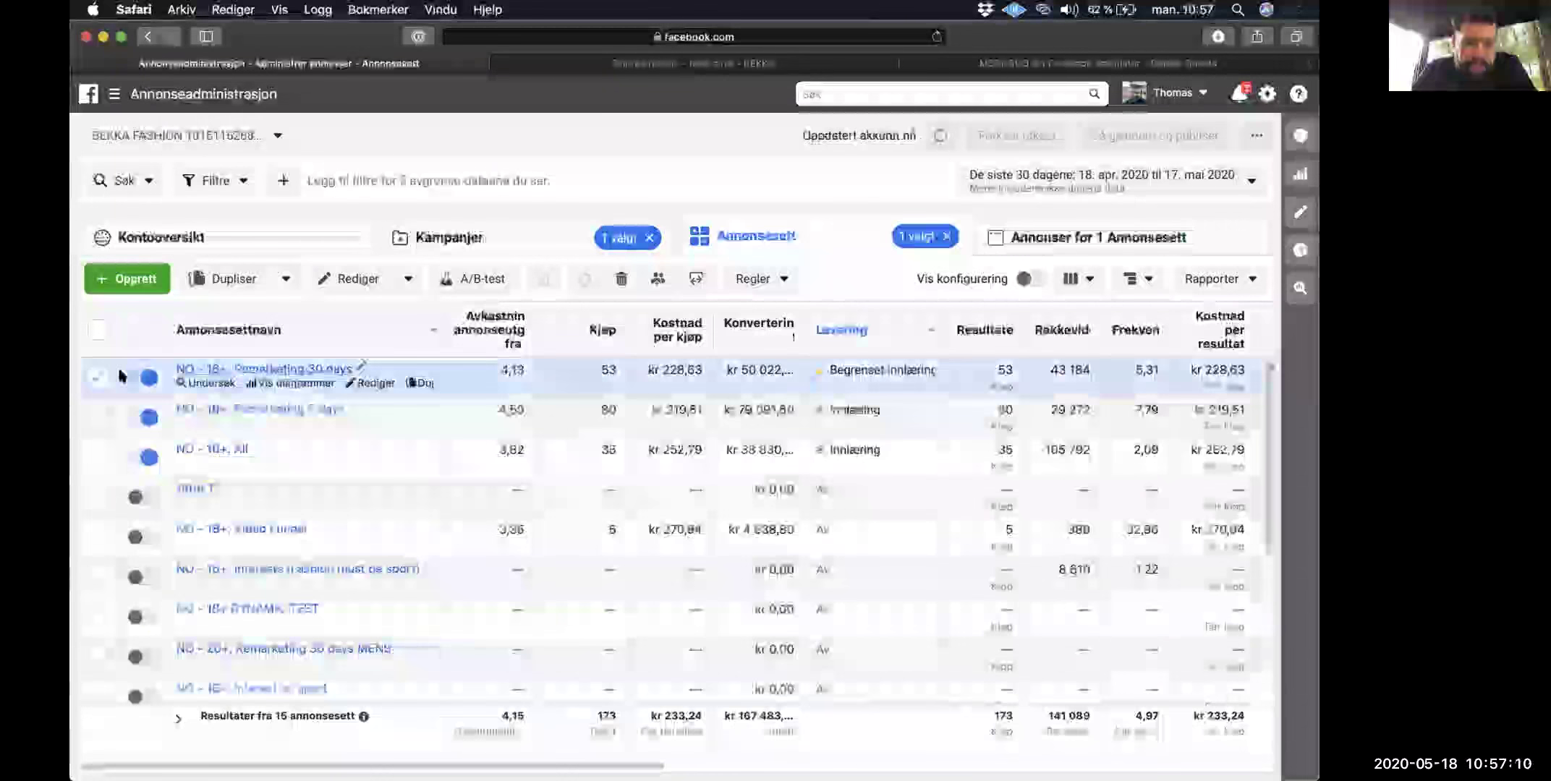
click(391, 381)
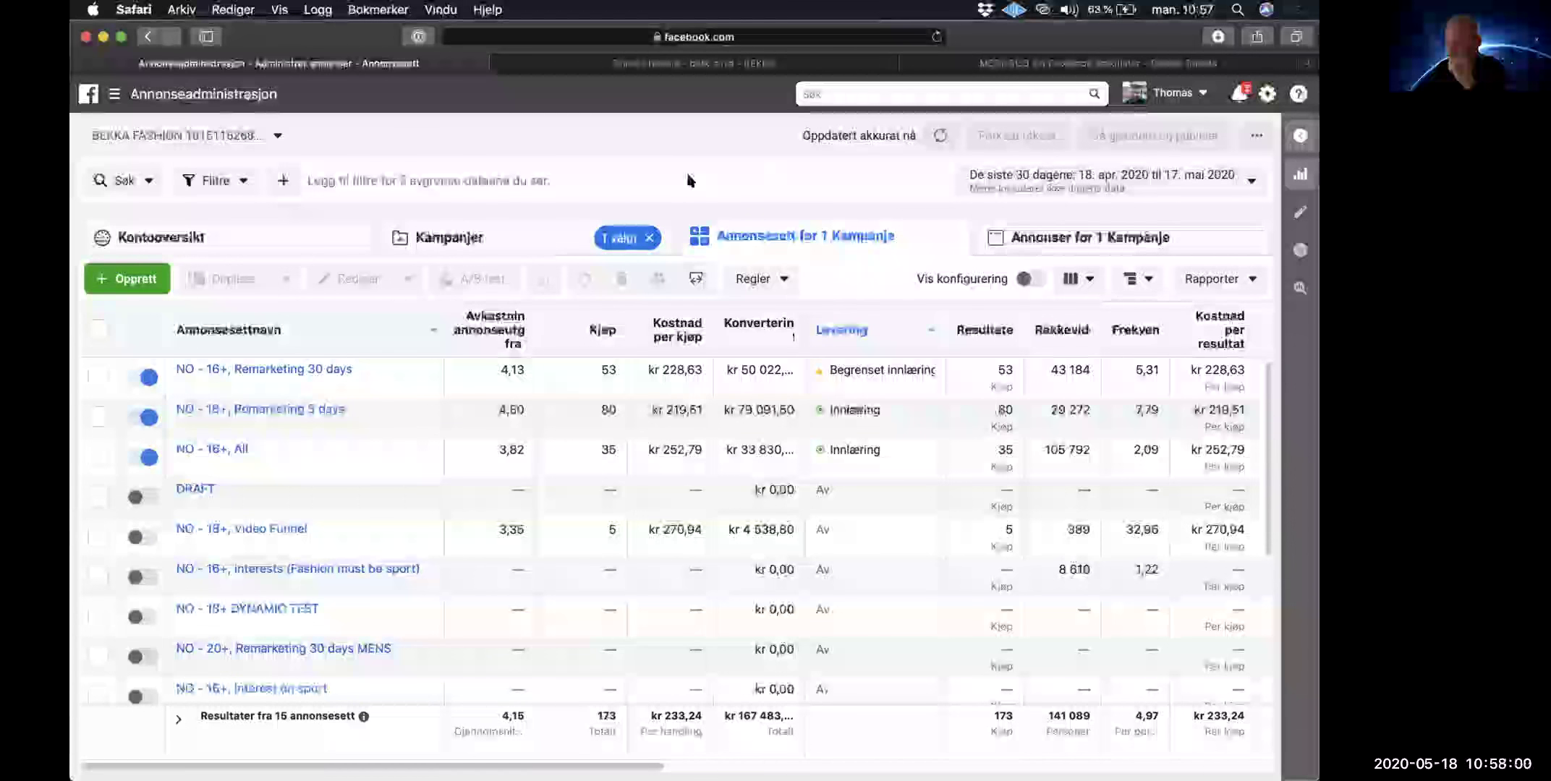
Step: Scroll the full list of 15 ad sets to review totals of 173 purchases at 4,15 ROAS
scroll(647, 300, down, 3)
scroll(647, 293, up, 3)
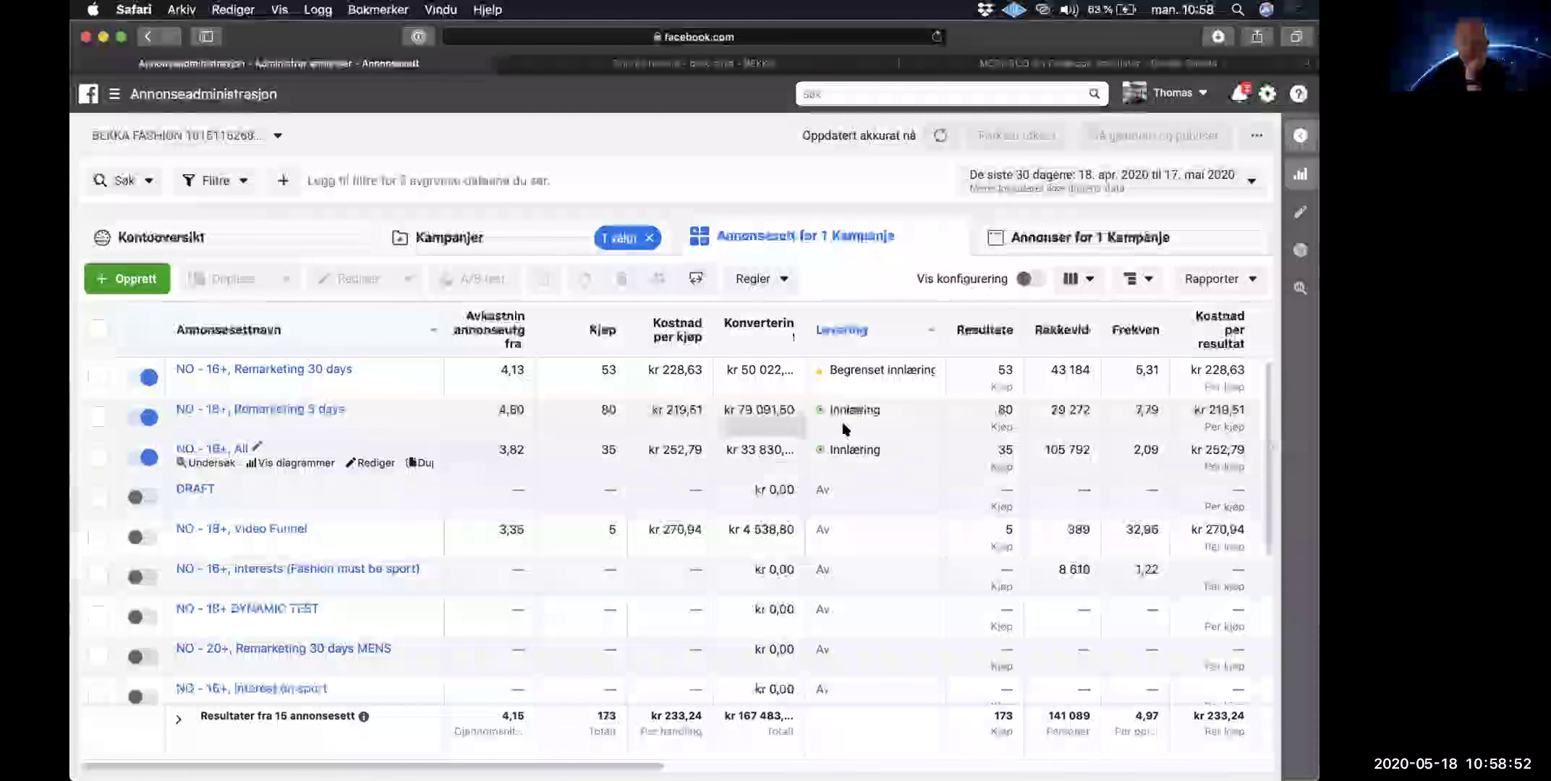
mouse_move(843, 443)
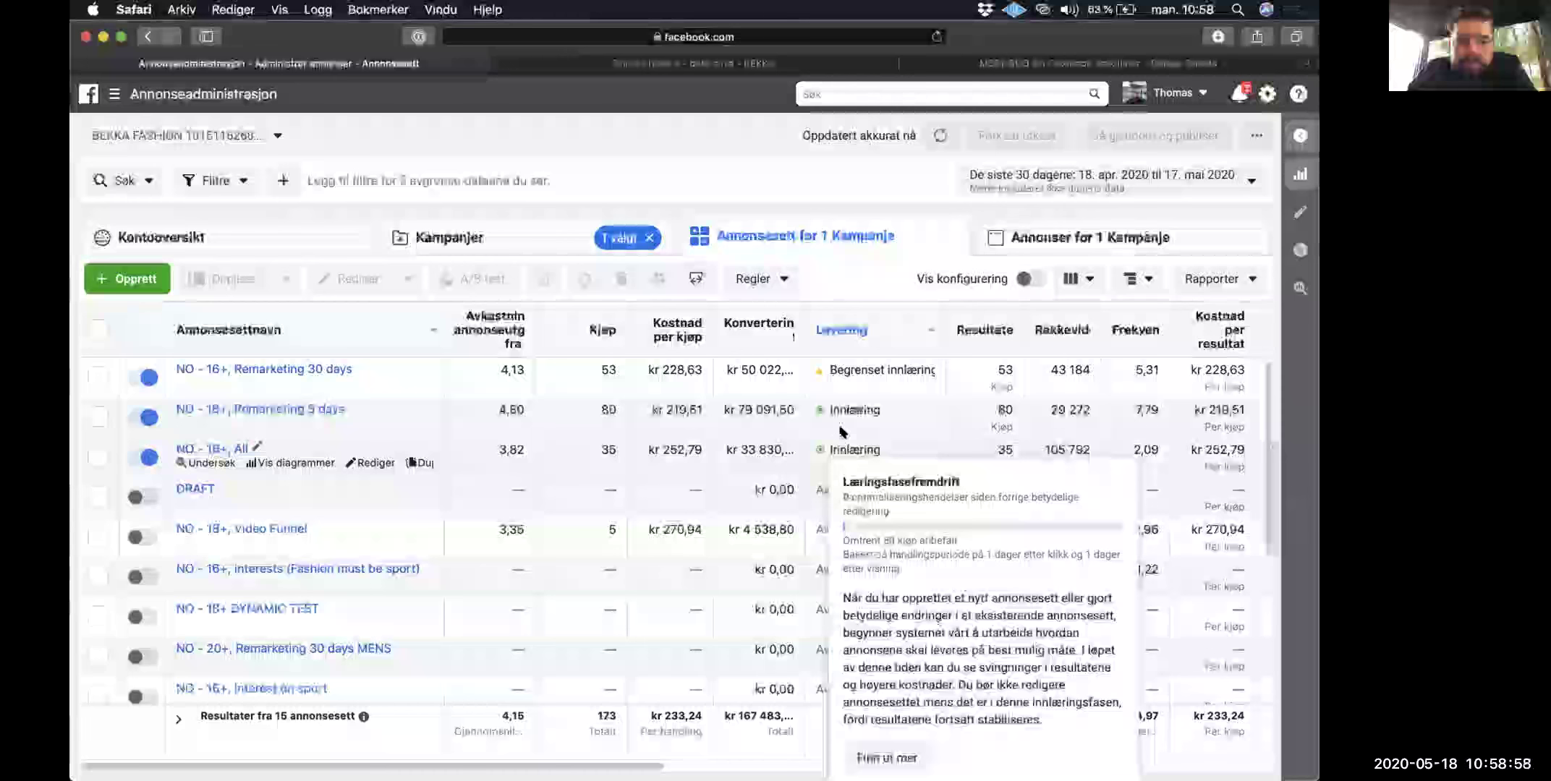
mouse_move(841, 411)
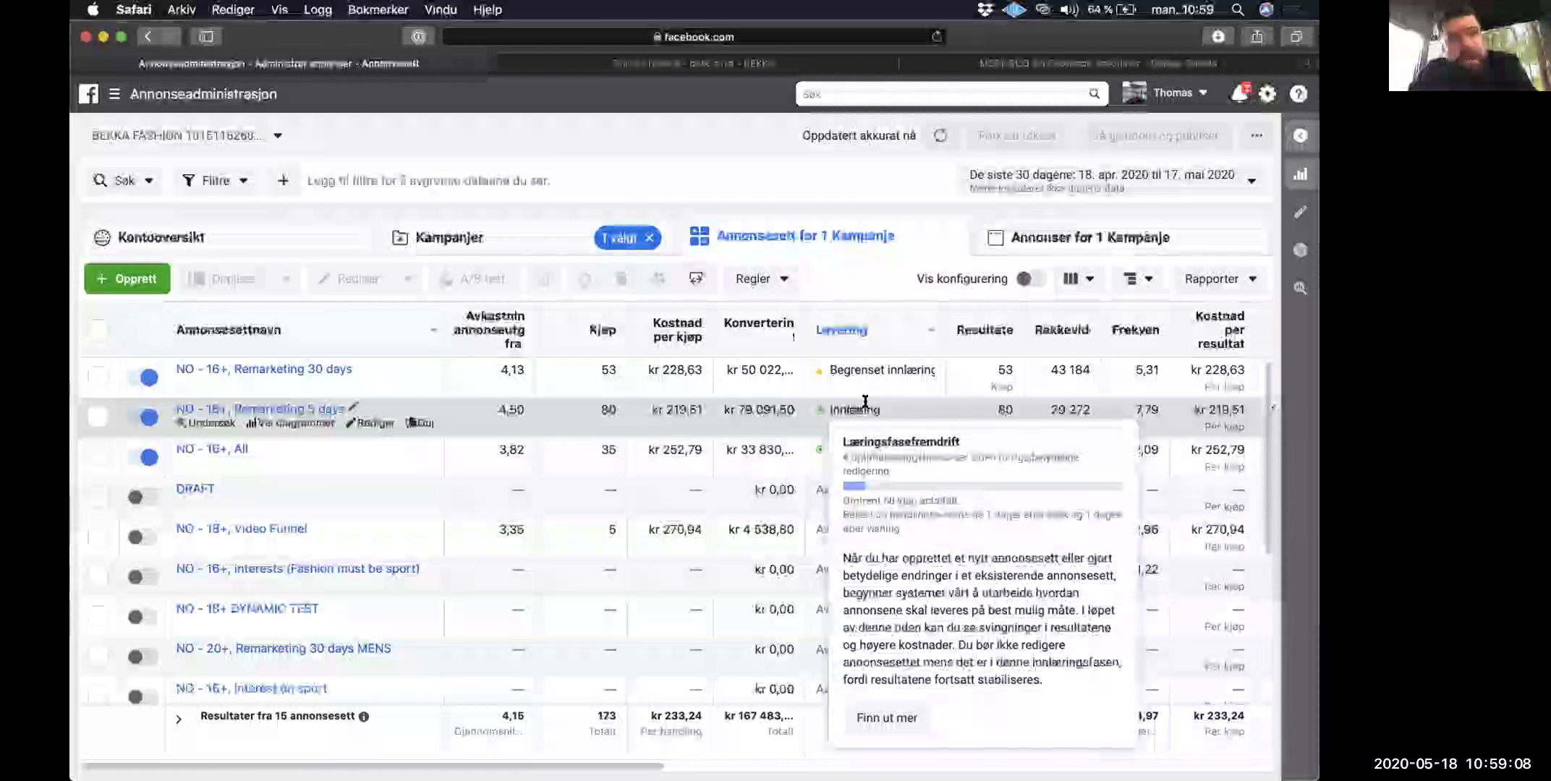
click(509, 410)
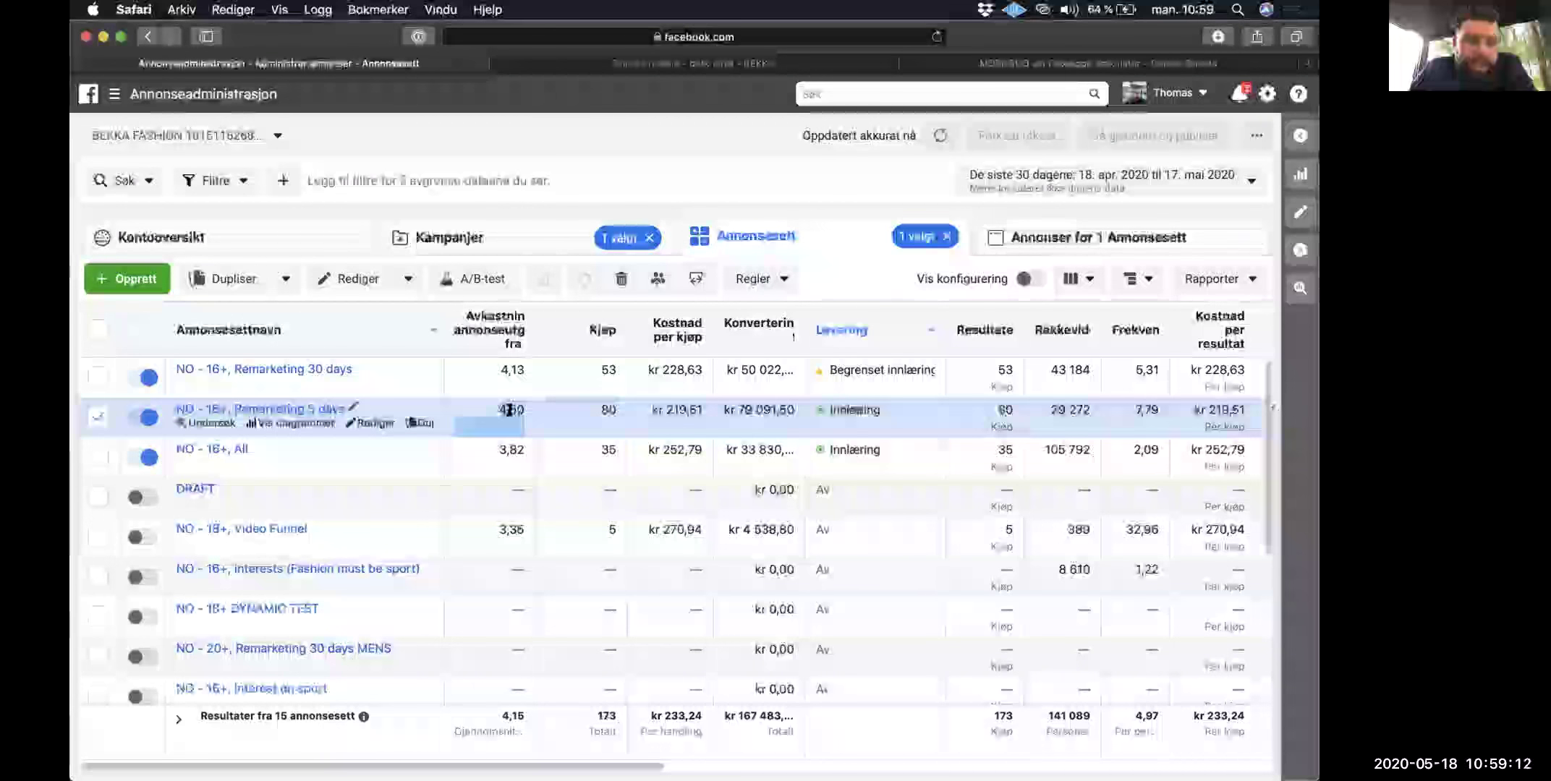
click(98, 419)
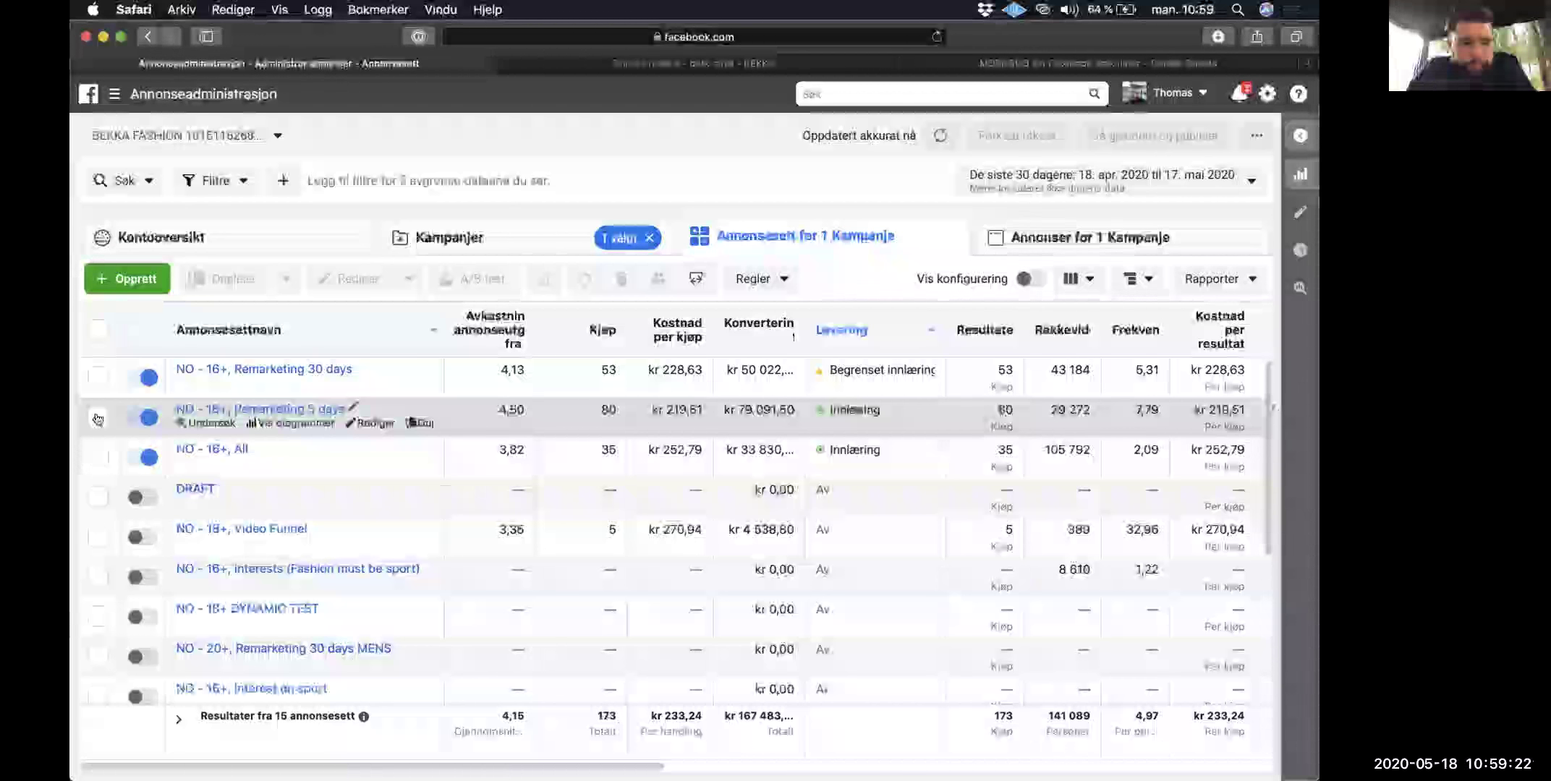
Step: Return to the BEKKA Fashion campaigns list, ticking and unticking the Website Conversion campaign
click(98, 418)
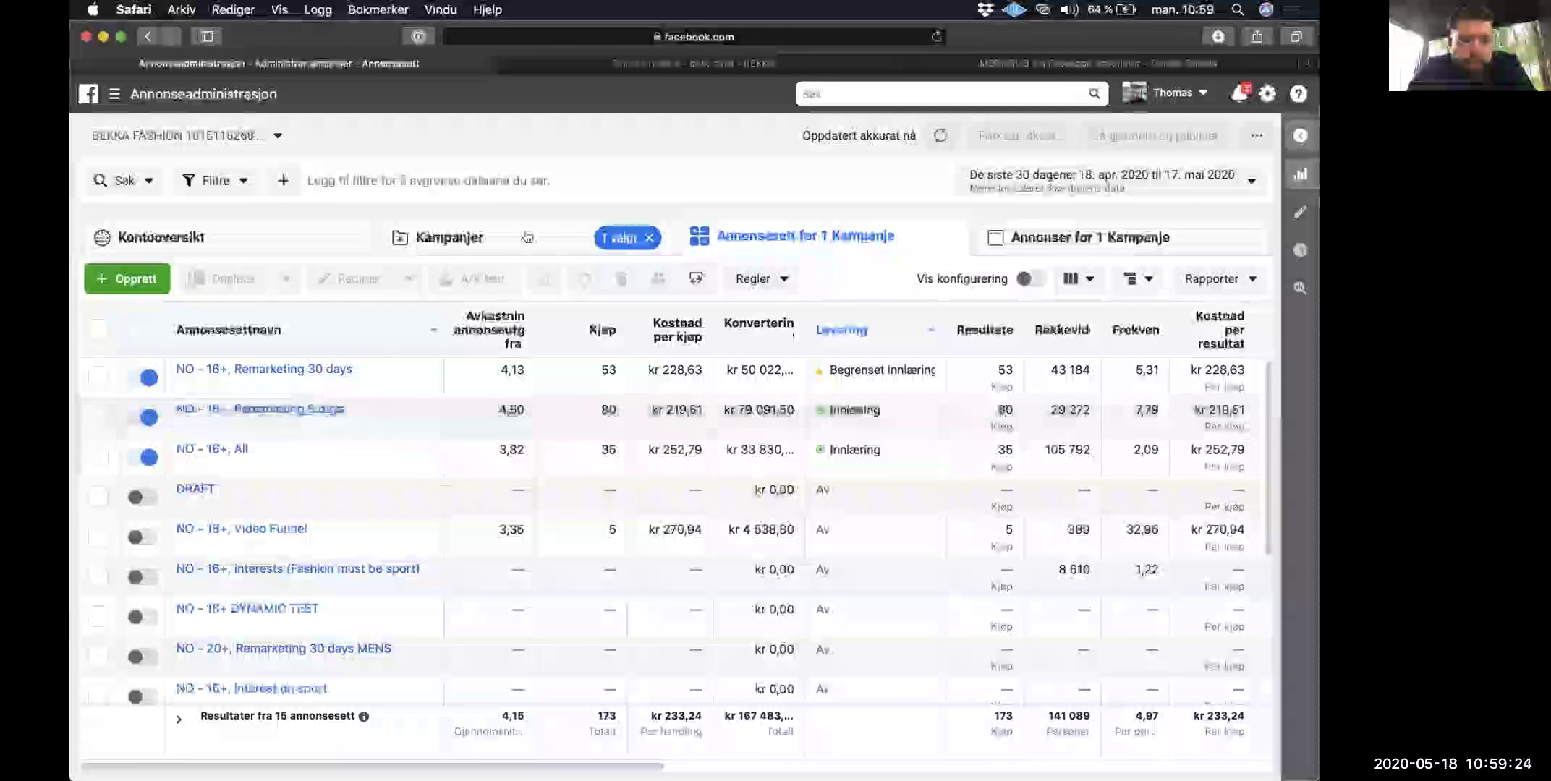
click(552, 236)
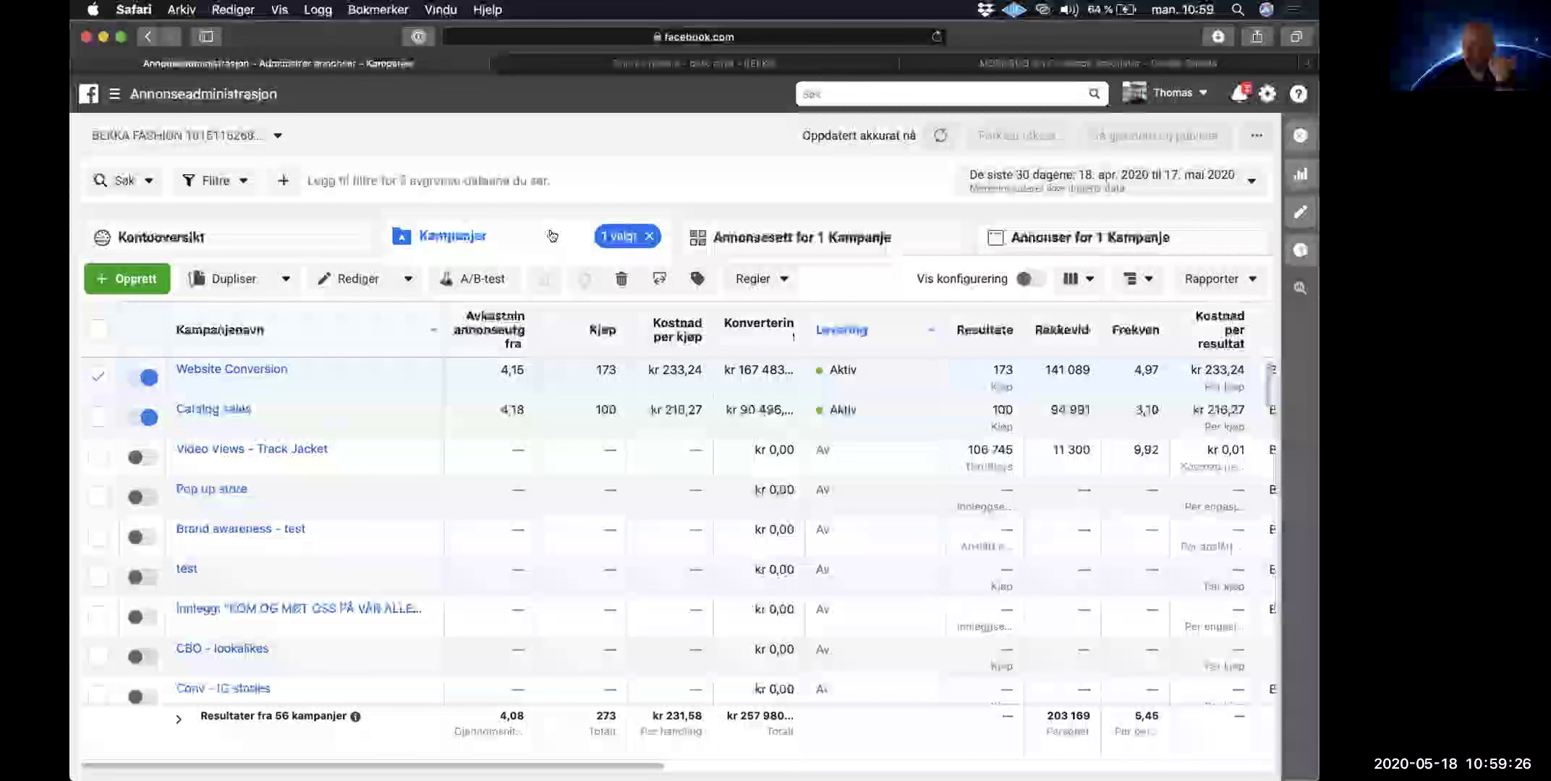
click(94, 377)
click(94, 377)
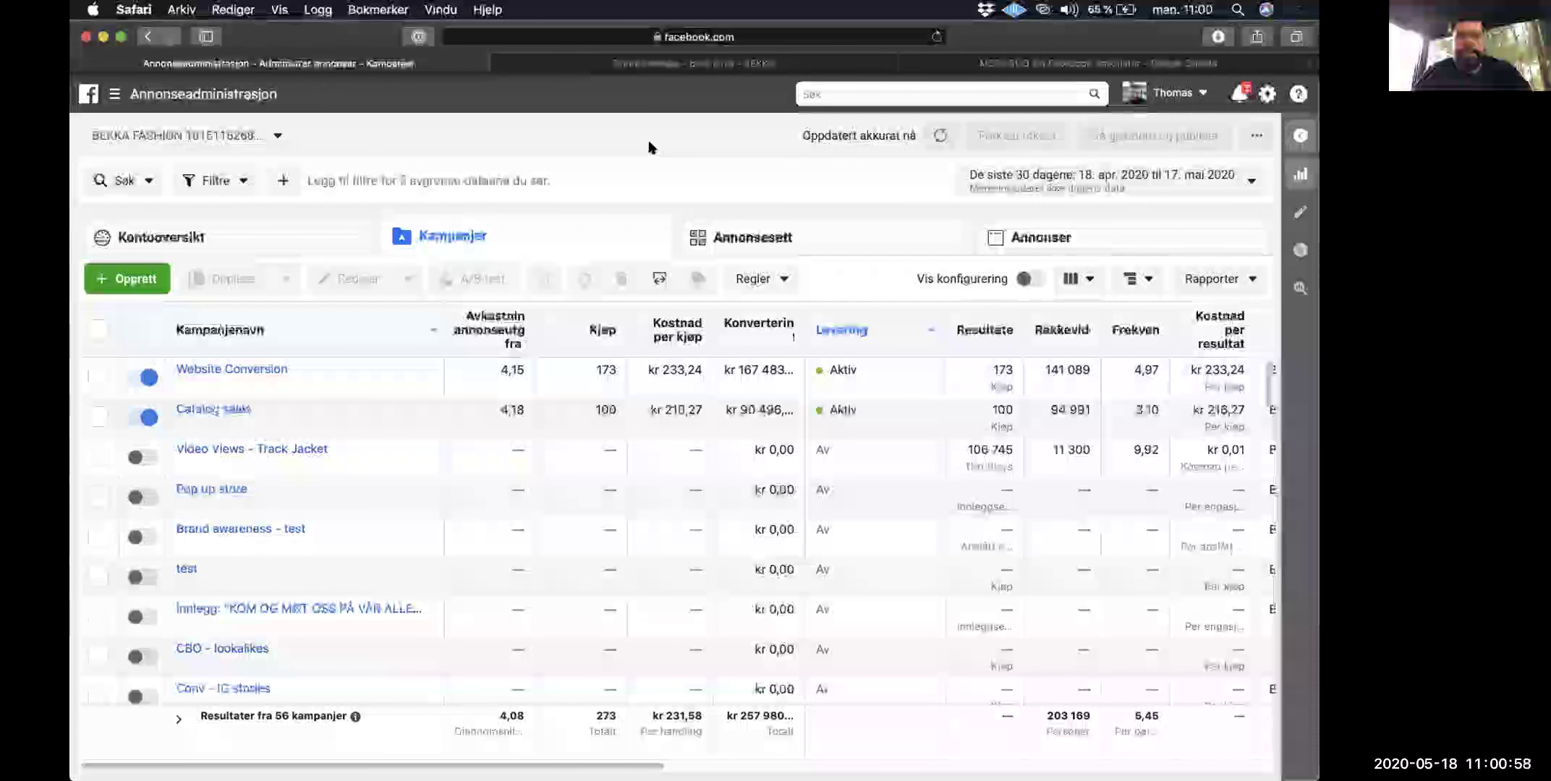
key(super+t)
Step: Load facebook.com and log in with the account username and saved details, completing two-step verification
key(Return)
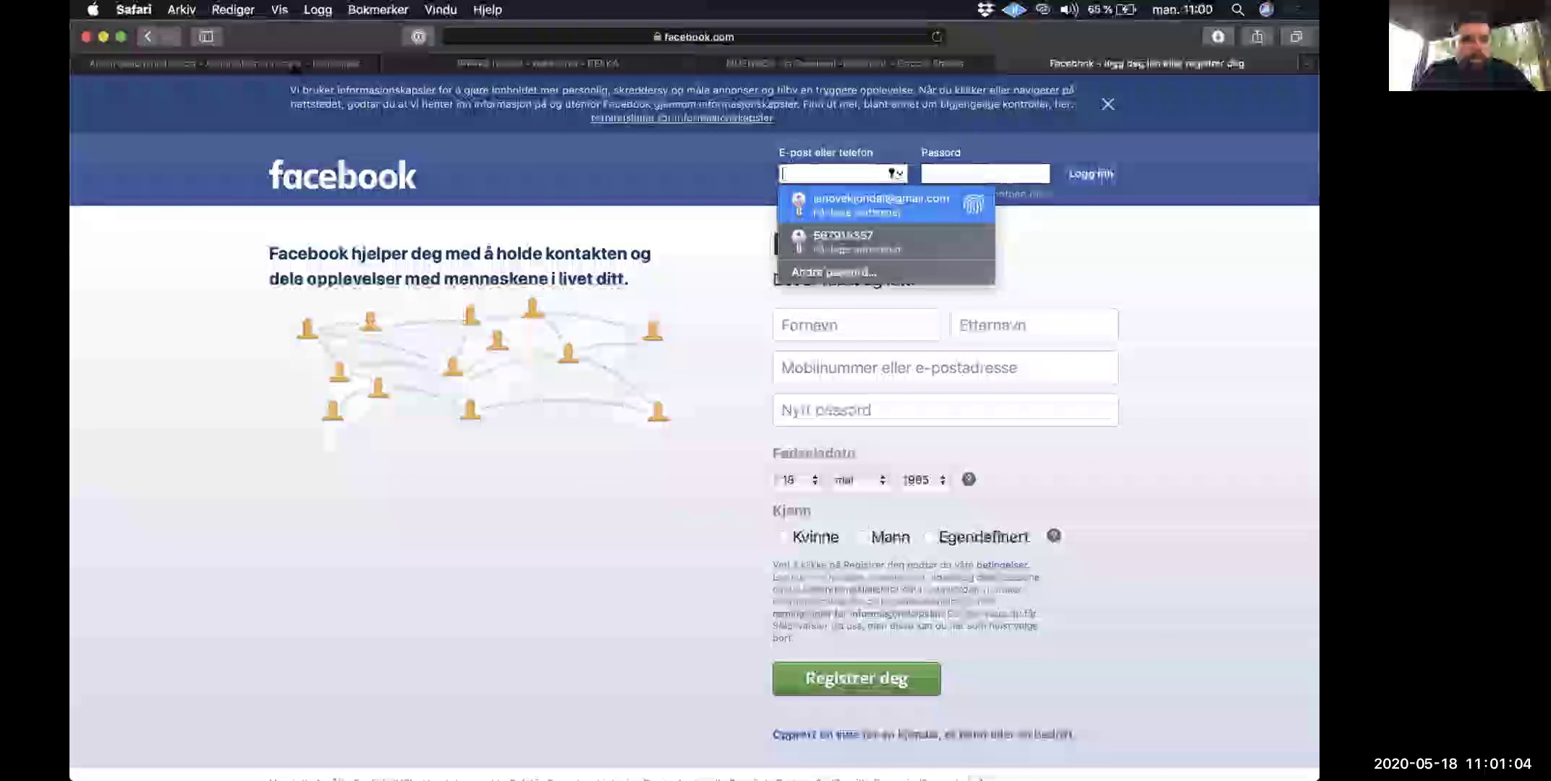
click(293, 65)
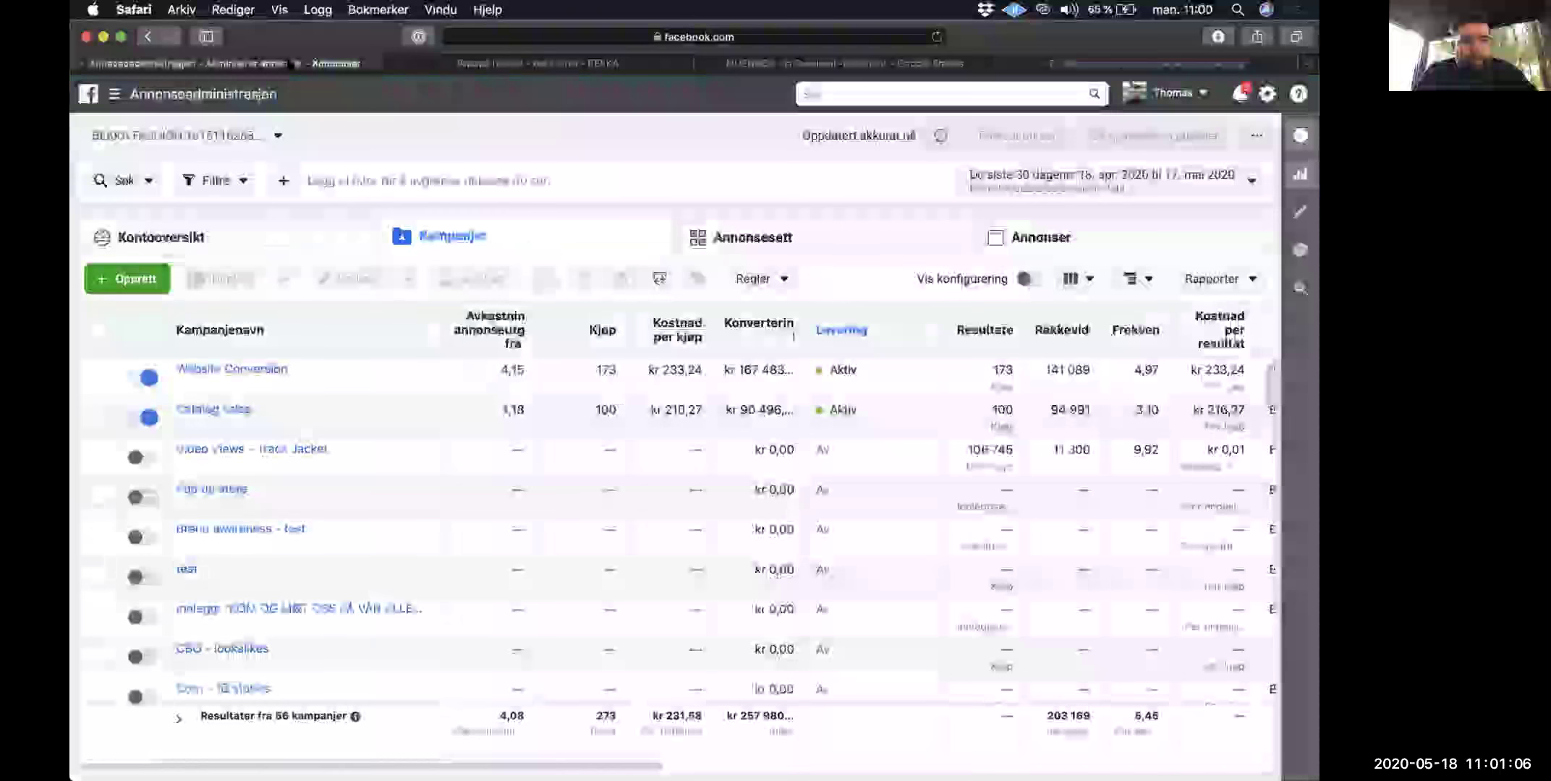
click(1065, 67)
text(sosialethomas)
key(Tab)
key(Return)
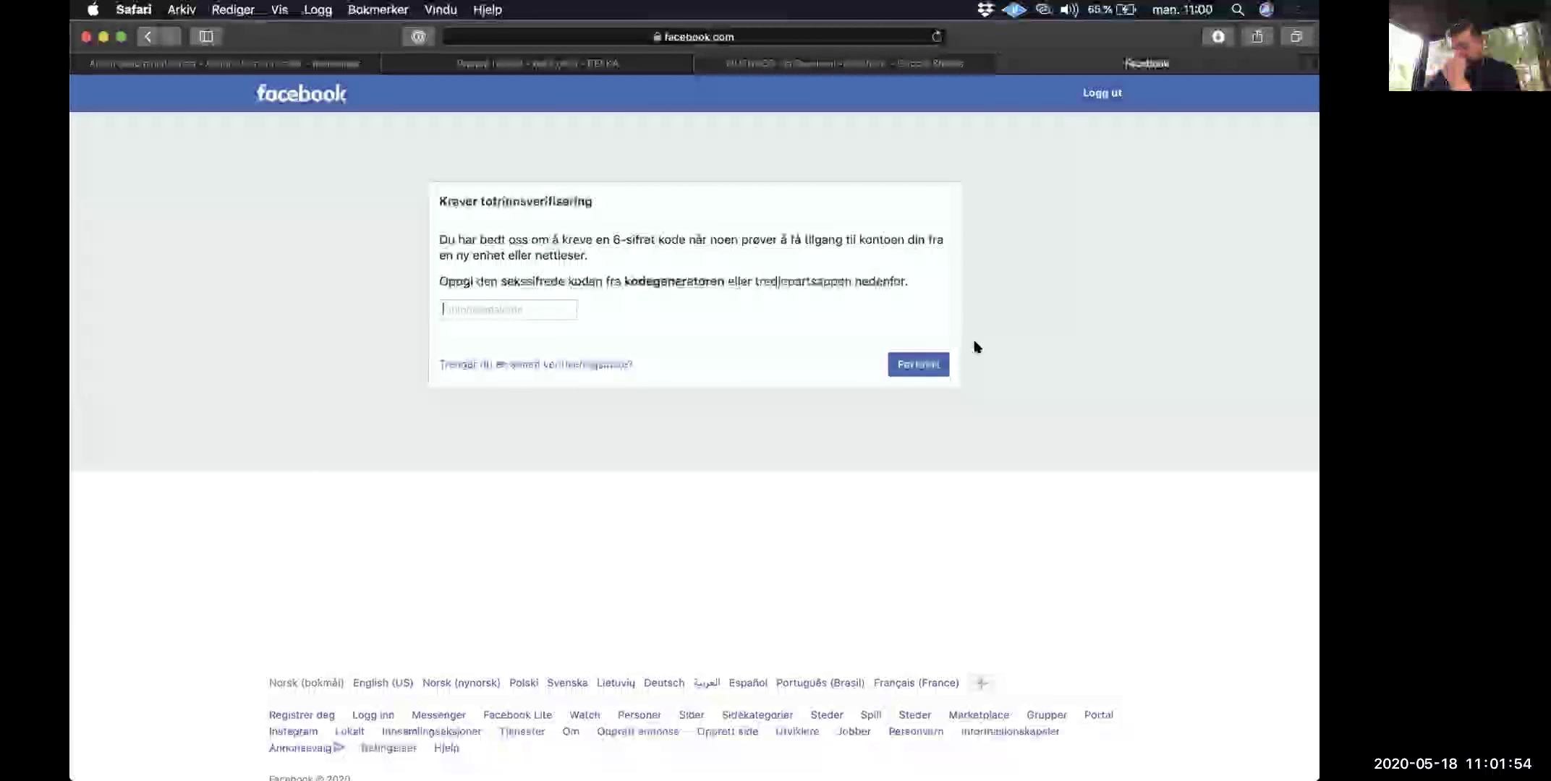
click(932, 363)
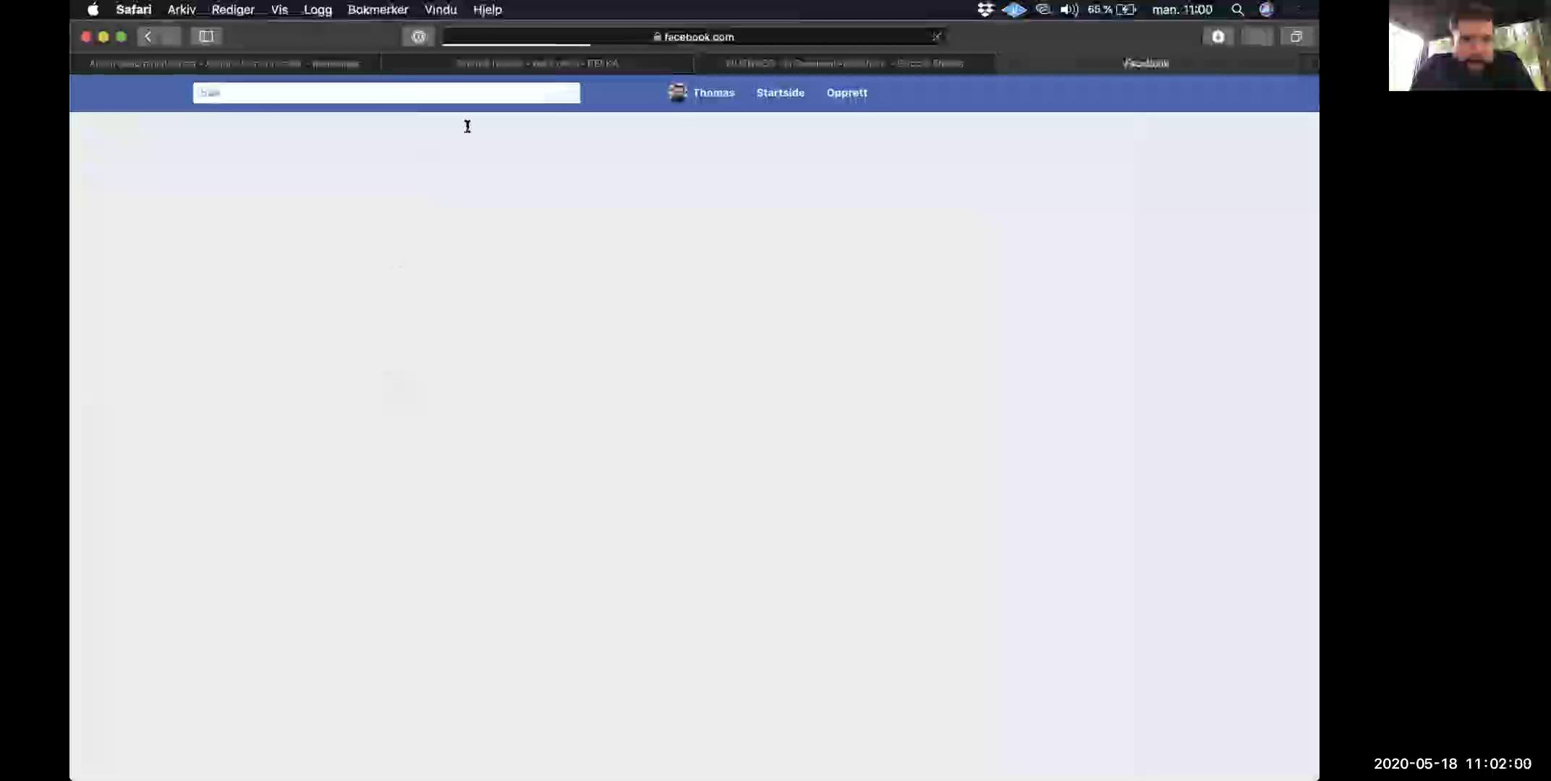
Step: Search Facebook for 'nest shop' and open The Nest Shop's page from the results
click(508, 97)
text(nest)
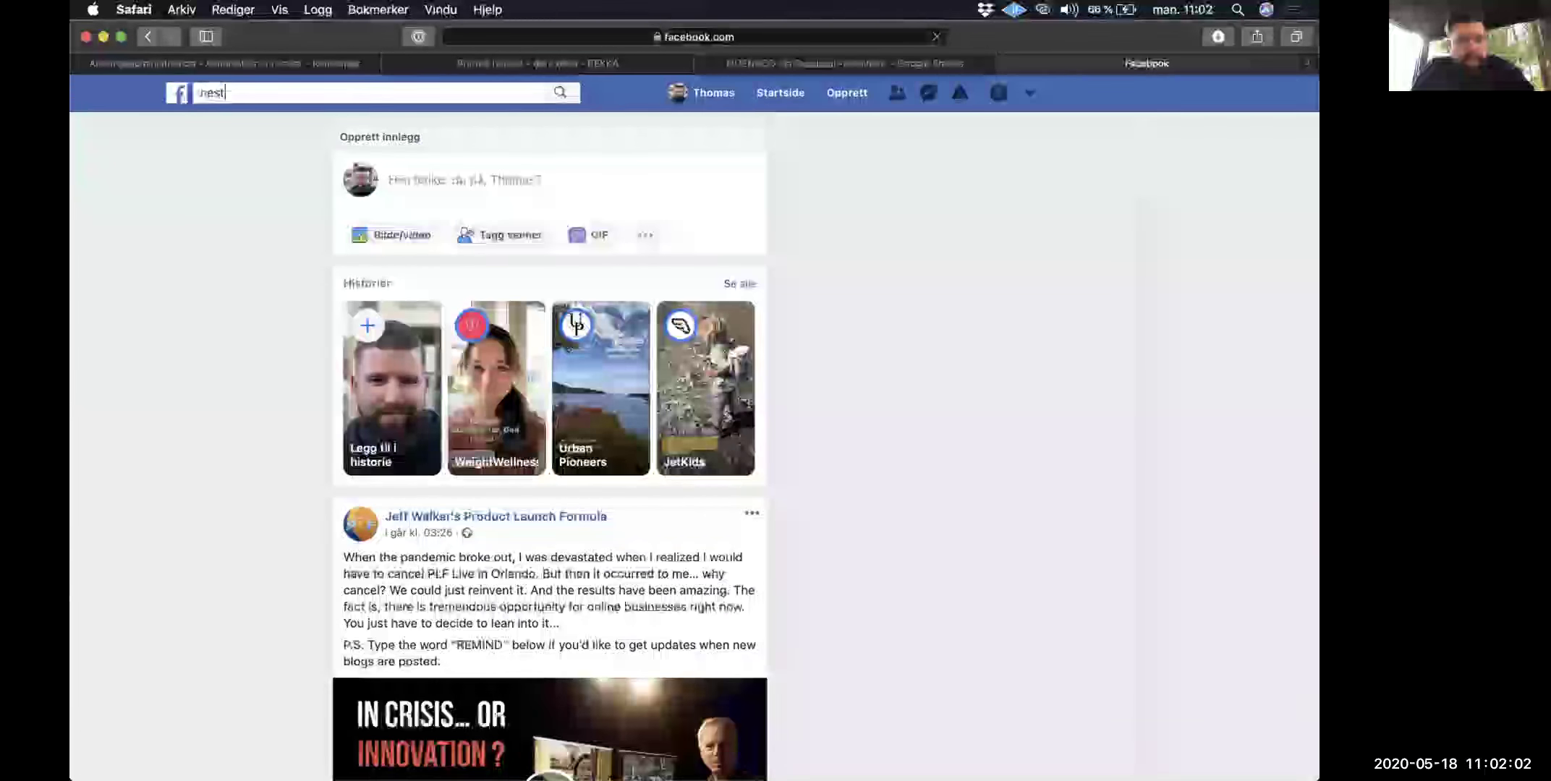
text( shop)
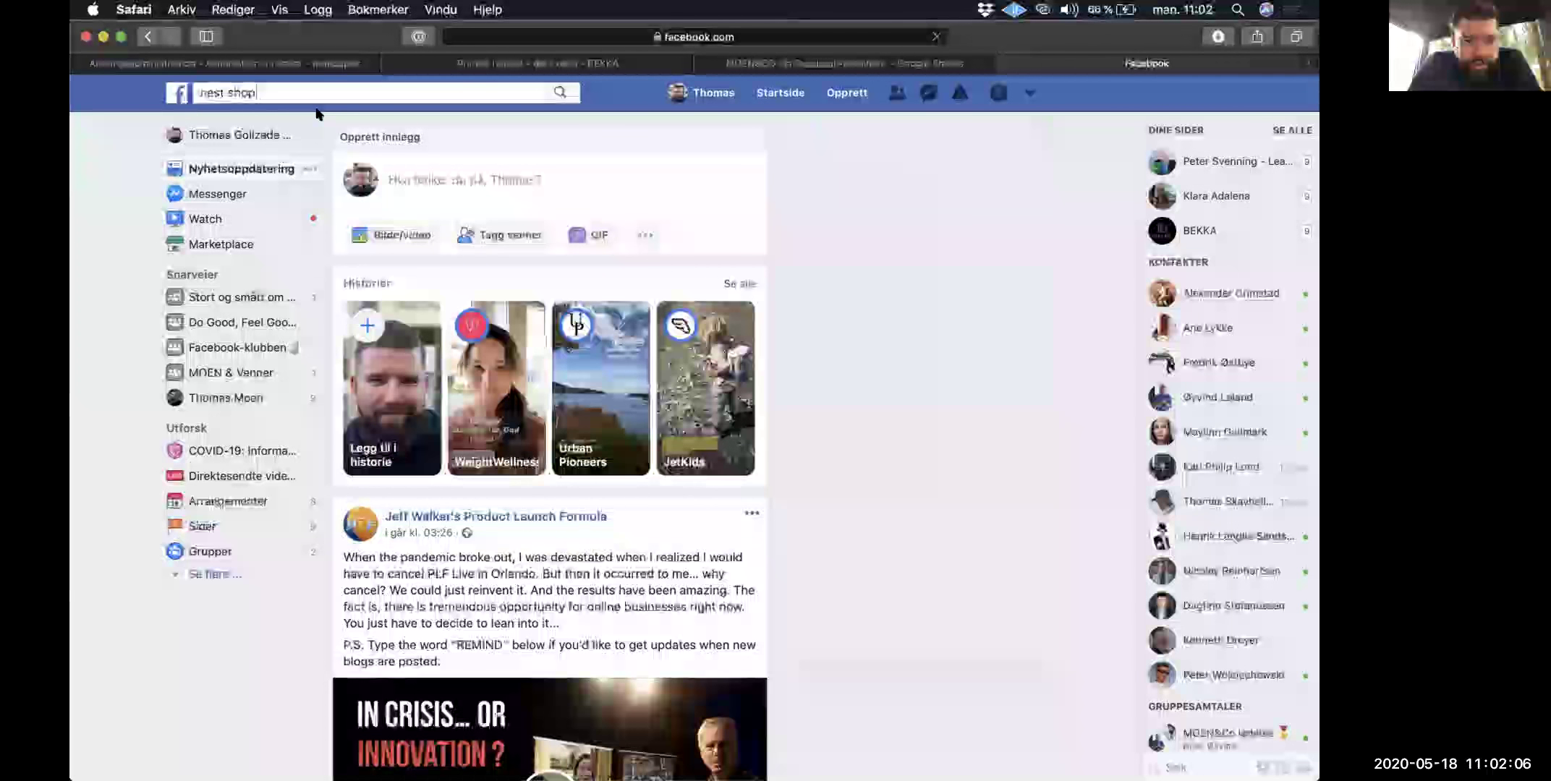
key(Return)
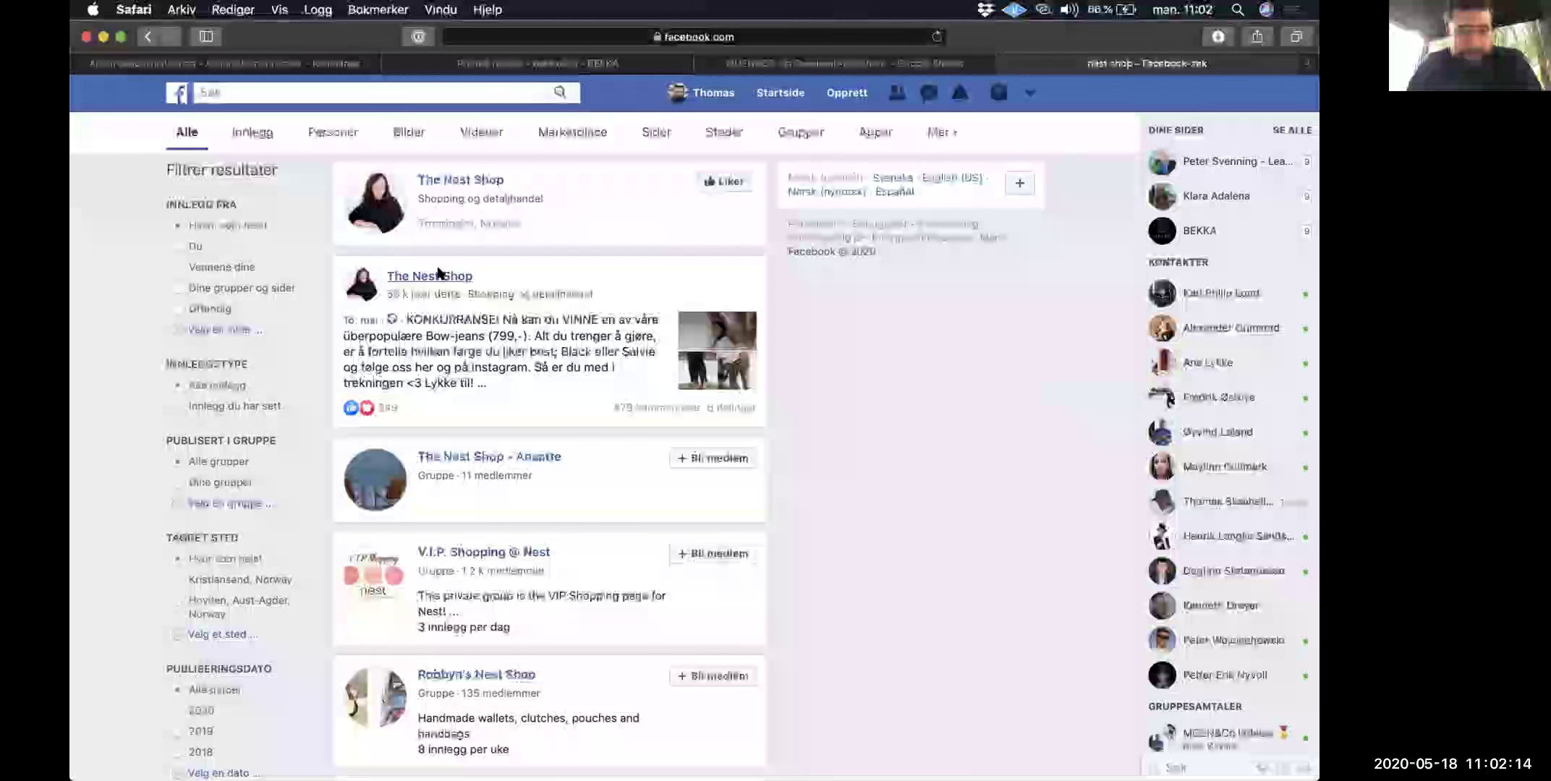
click(437, 275)
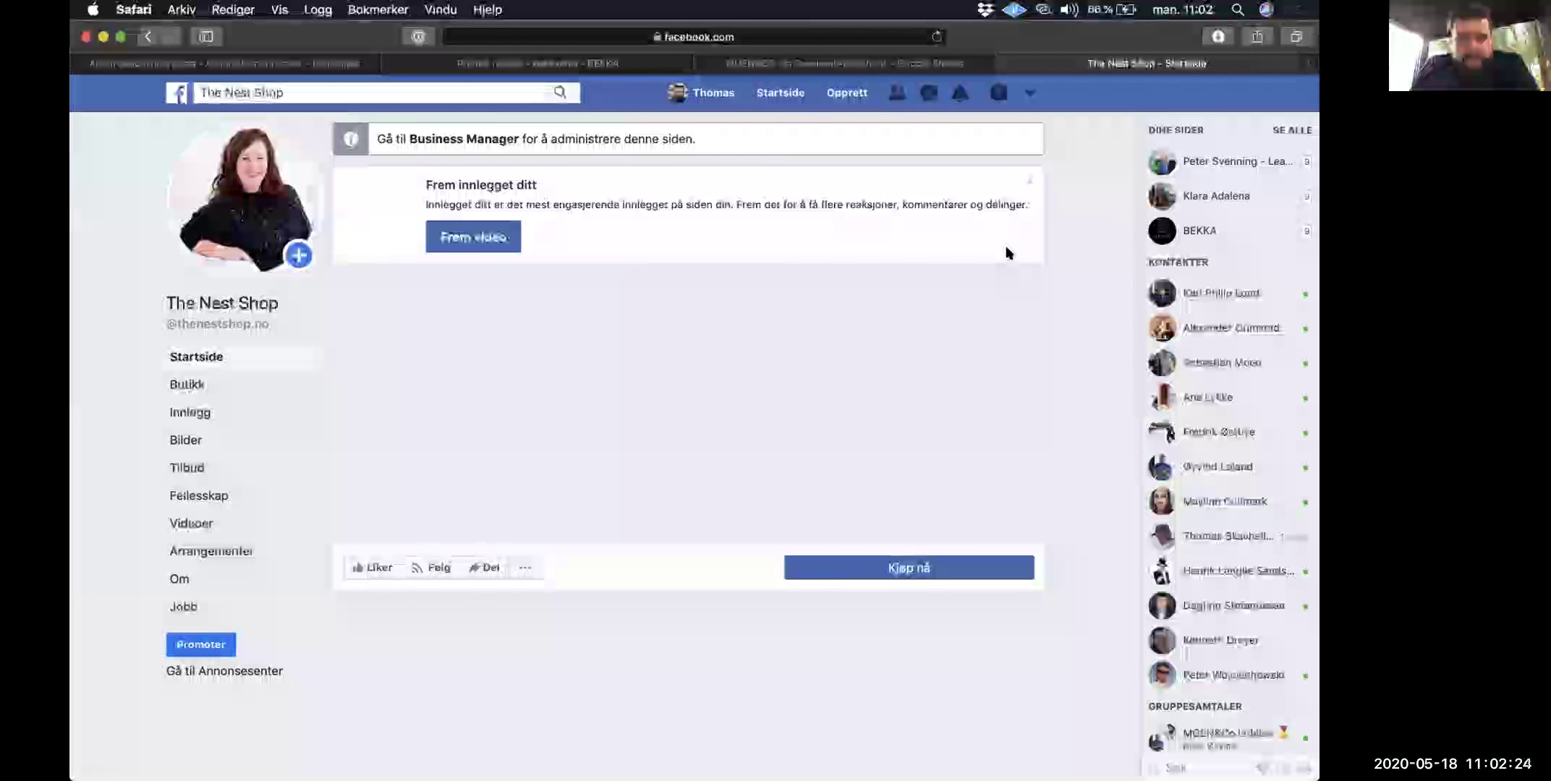
scroll(1079, 376, down, 6)
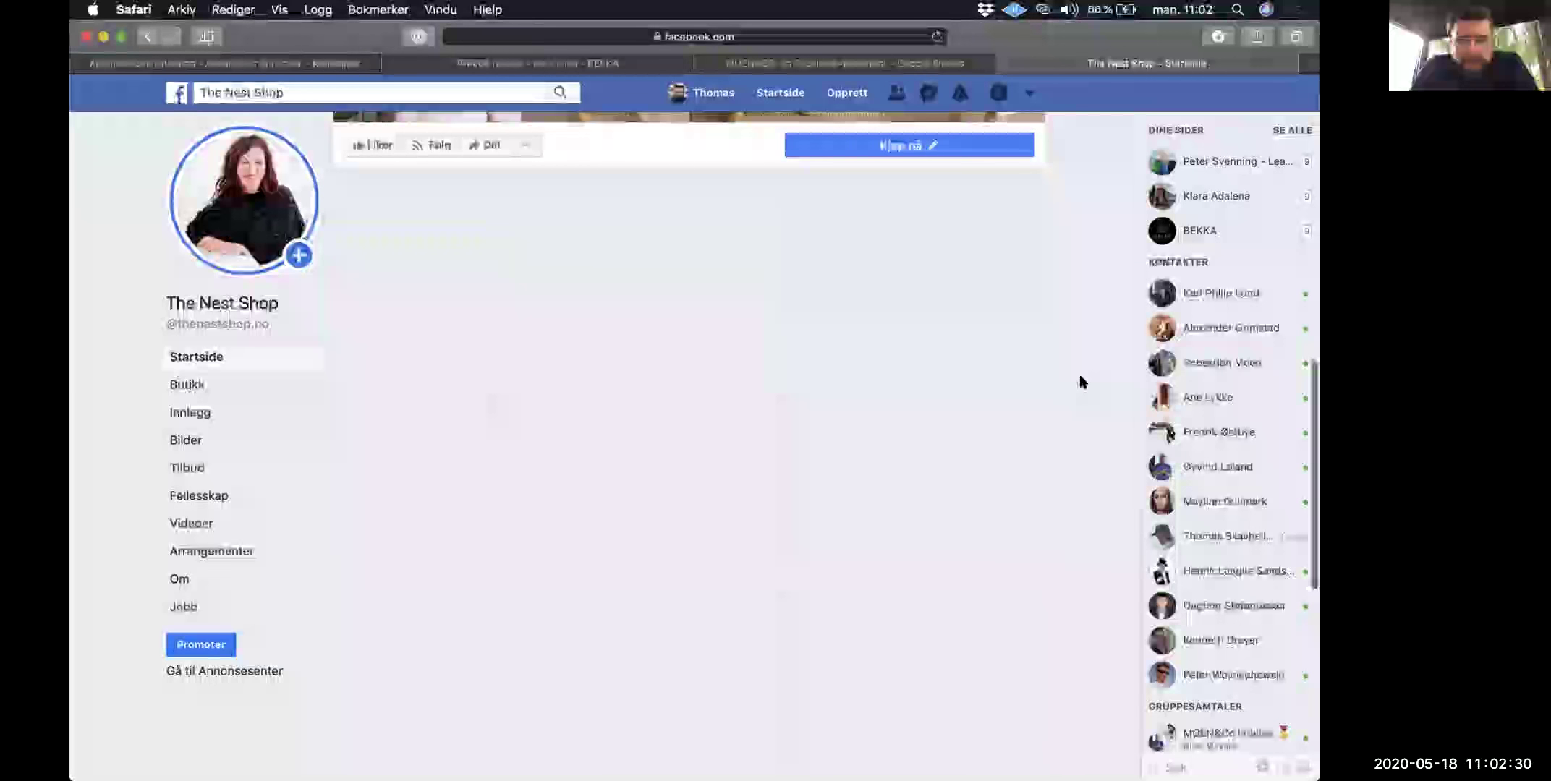
Step: Scroll to the page's 'Annonser fra denne siden' section and open The Nest Shop's ads in the Ad Library
scroll(1080, 382, down, 10)
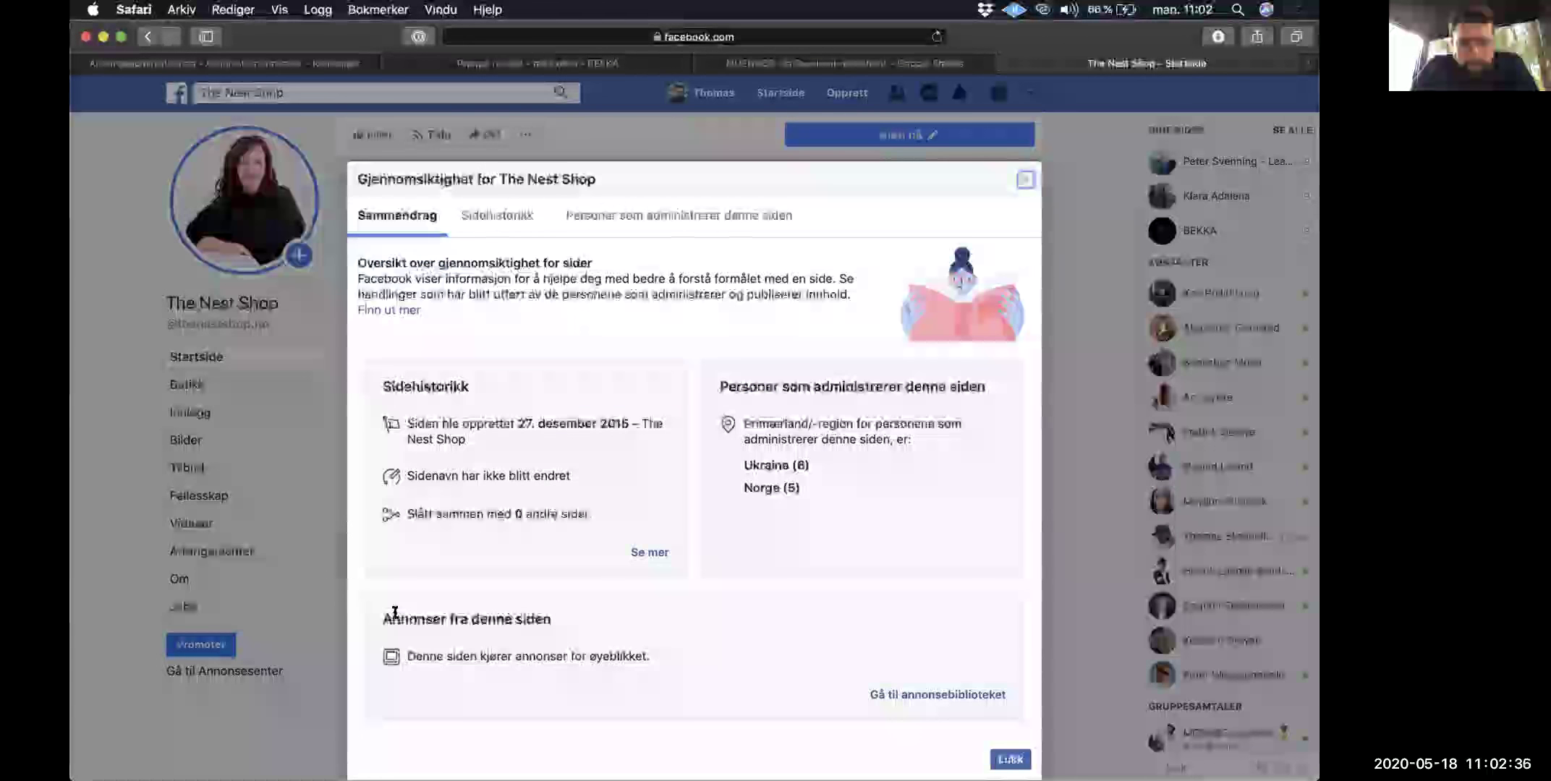
drag(459, 618, 551, 620)
click(807, 665)
click(893, 693)
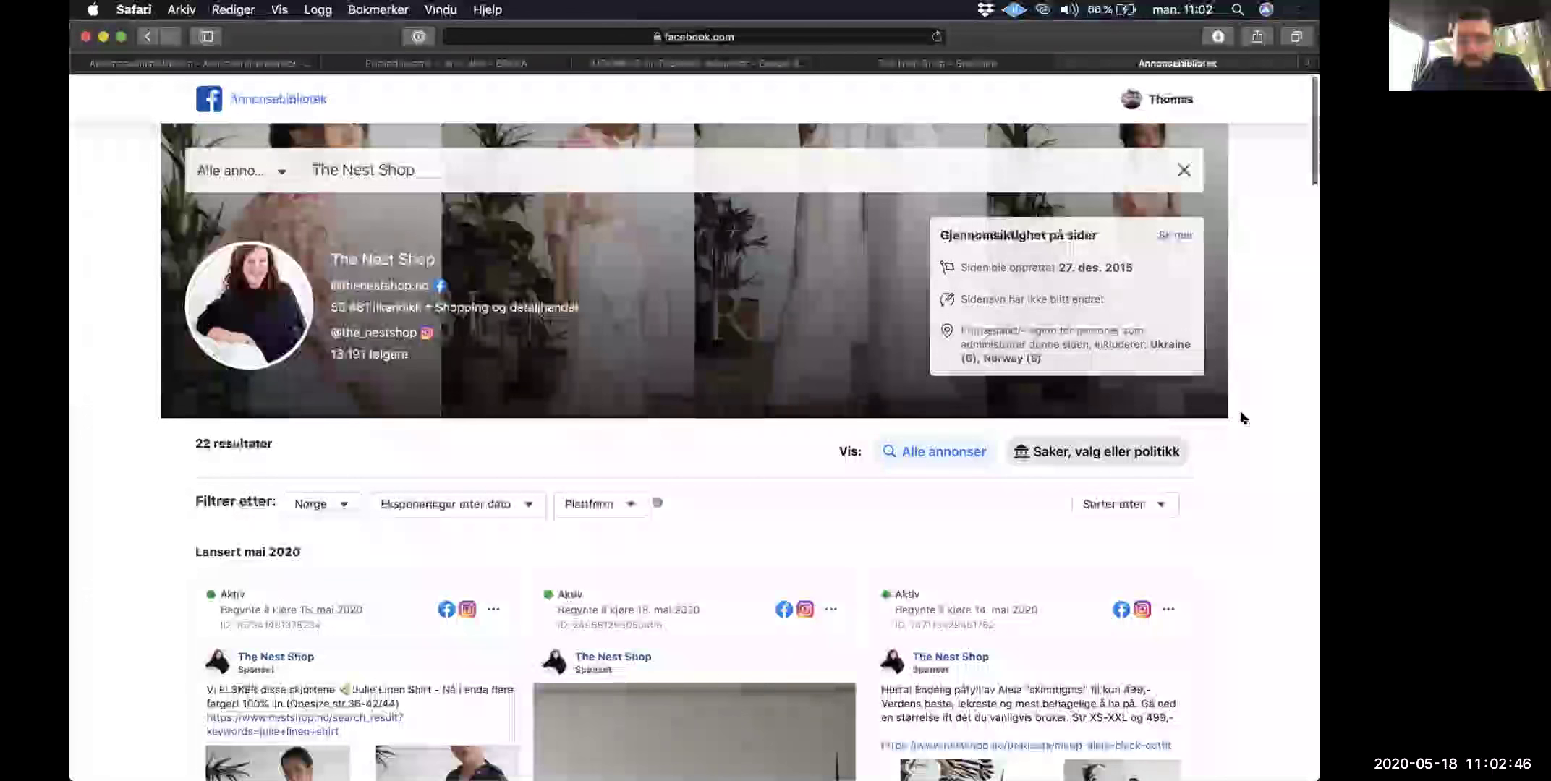
Step: Scroll through The Nest Shop's ad cards and play one of the video ads
scroll(1240, 419, down, 2)
scroll(1240, 418, down, 1)
scroll(1240, 418, down, 5)
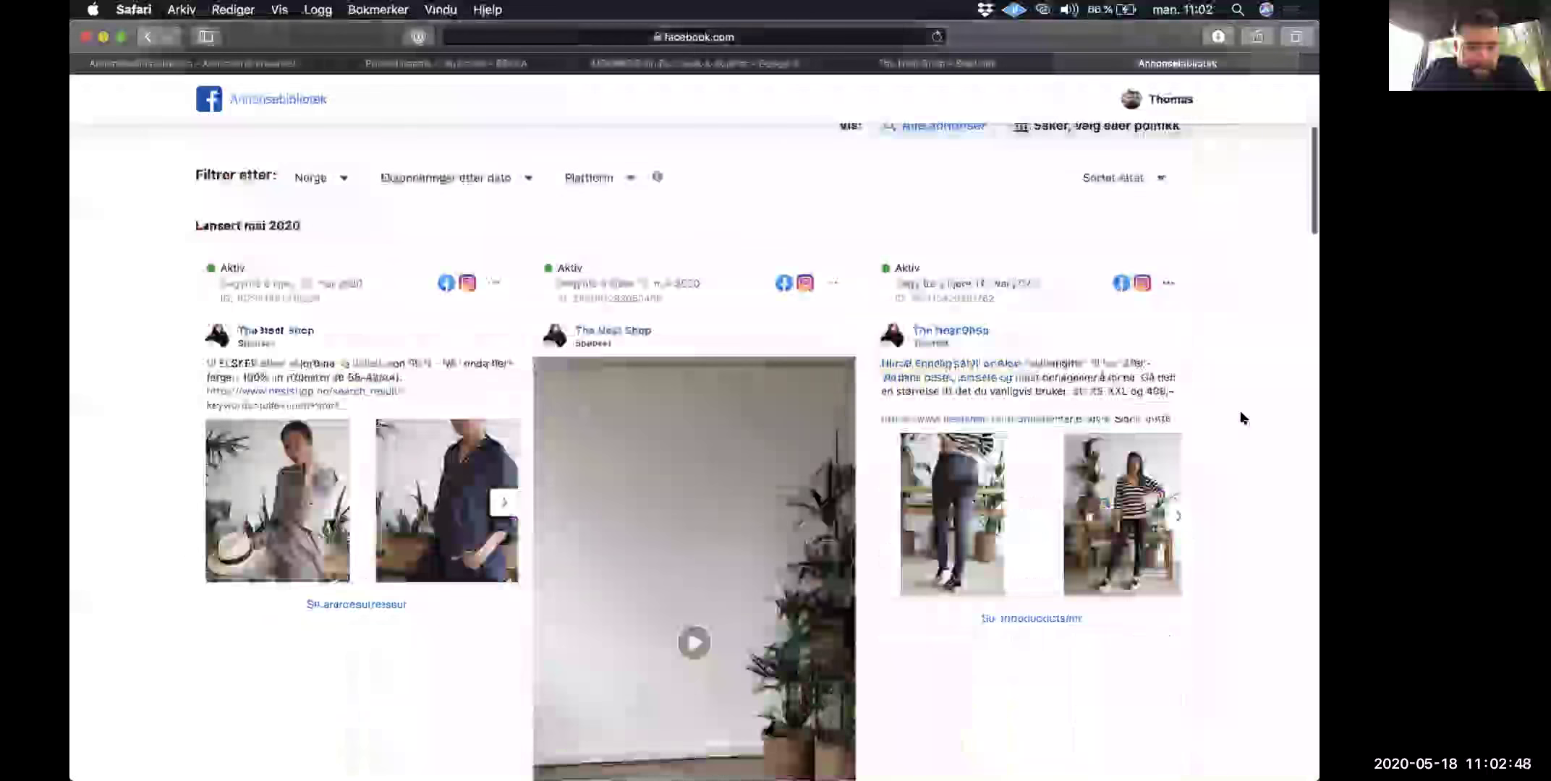
scroll(1241, 411, down, 2)
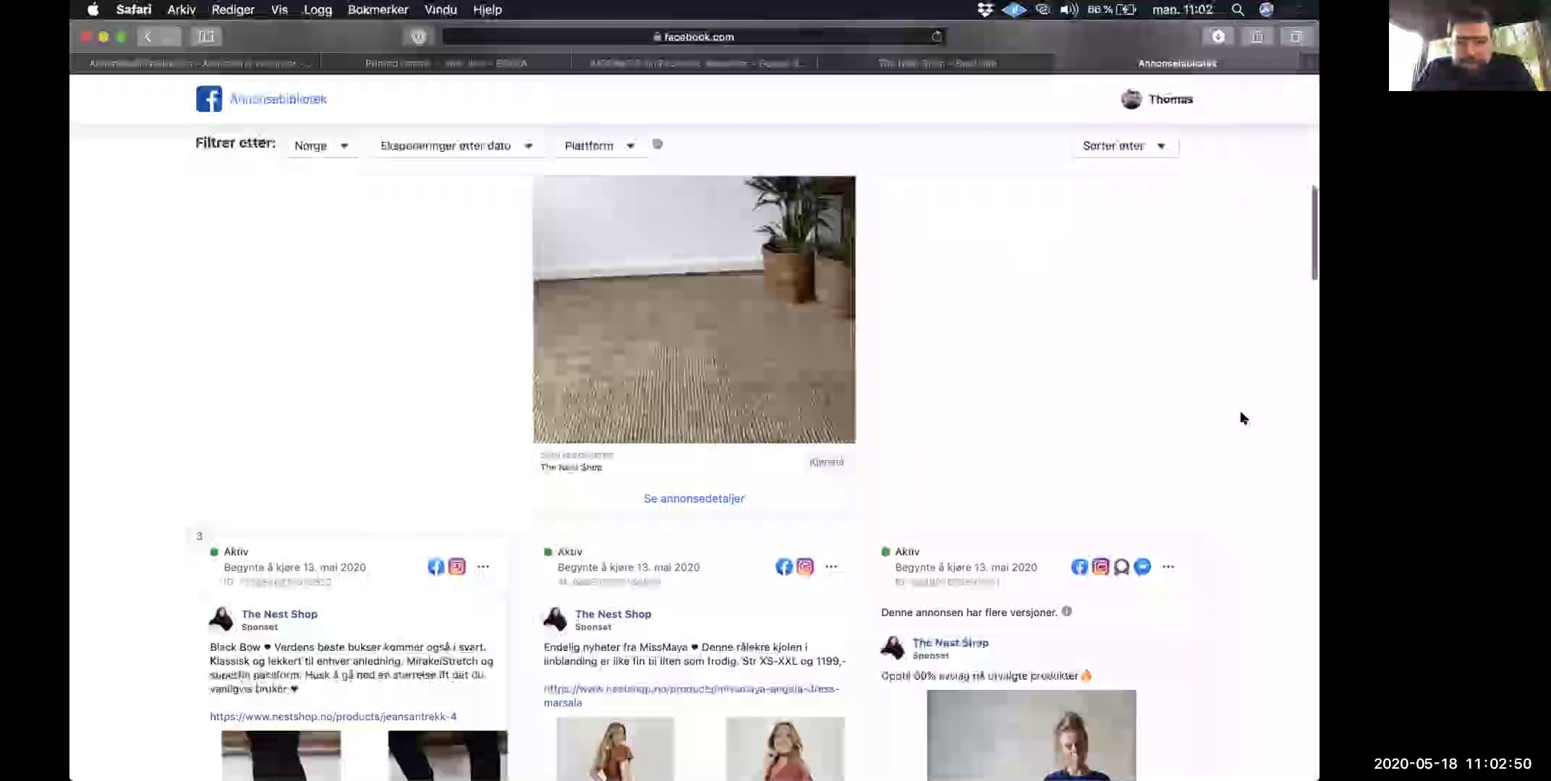
scroll(1240, 412, down, 5)
scroll(1241, 419, down, 2)
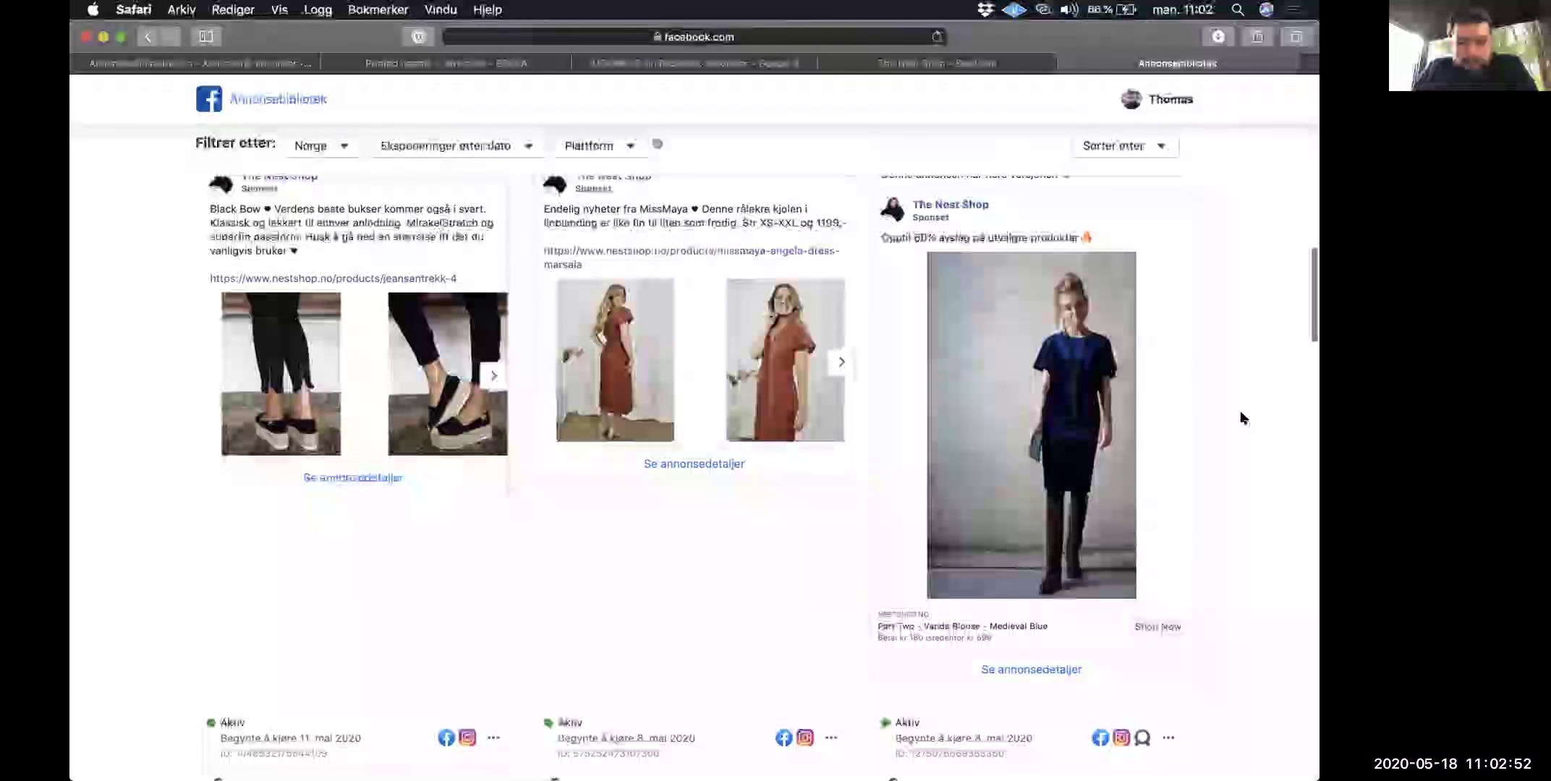
scroll(1240, 418, down, 5)
scroll(1240, 418, down, 6)
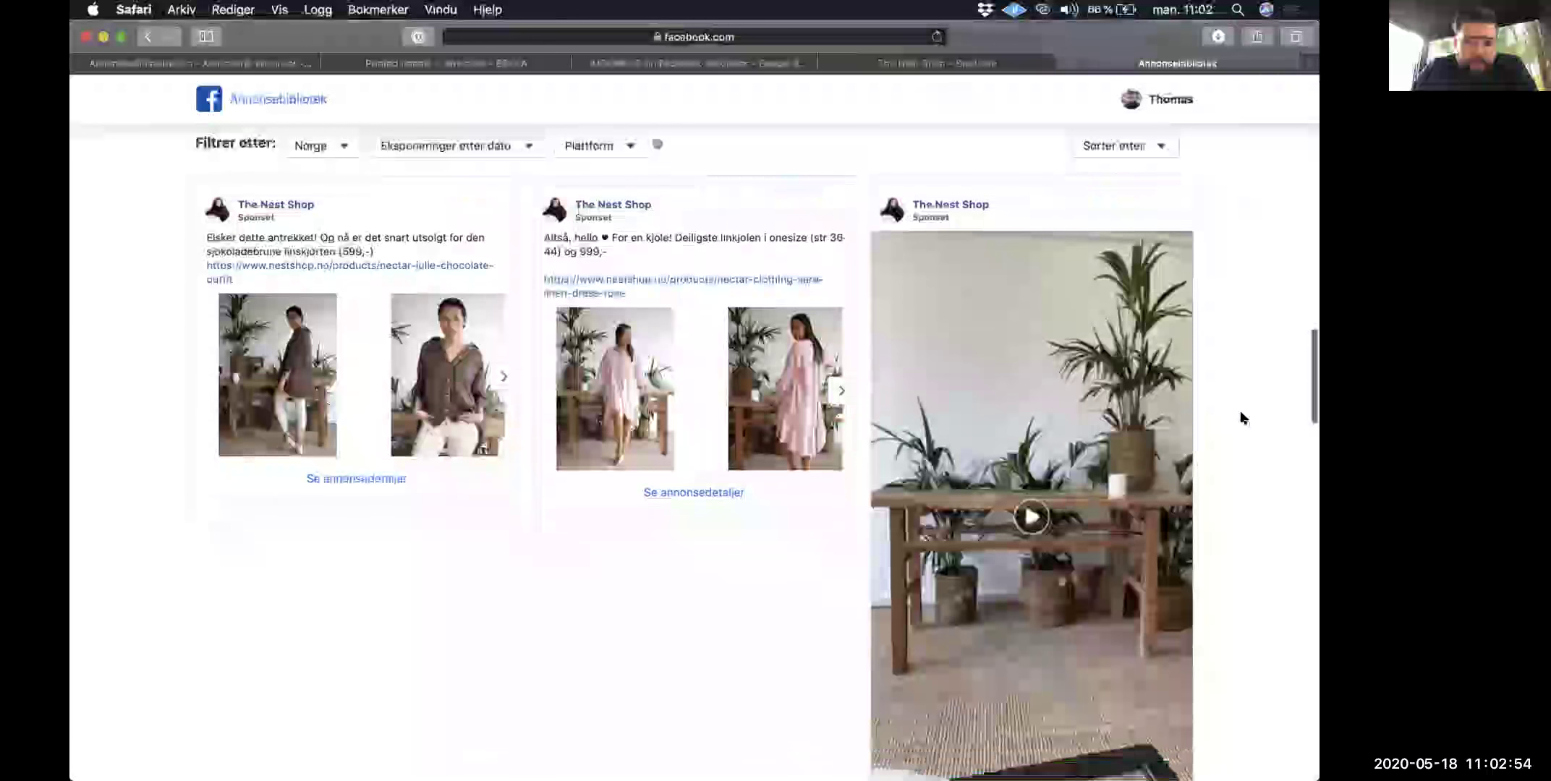
click(1030, 498)
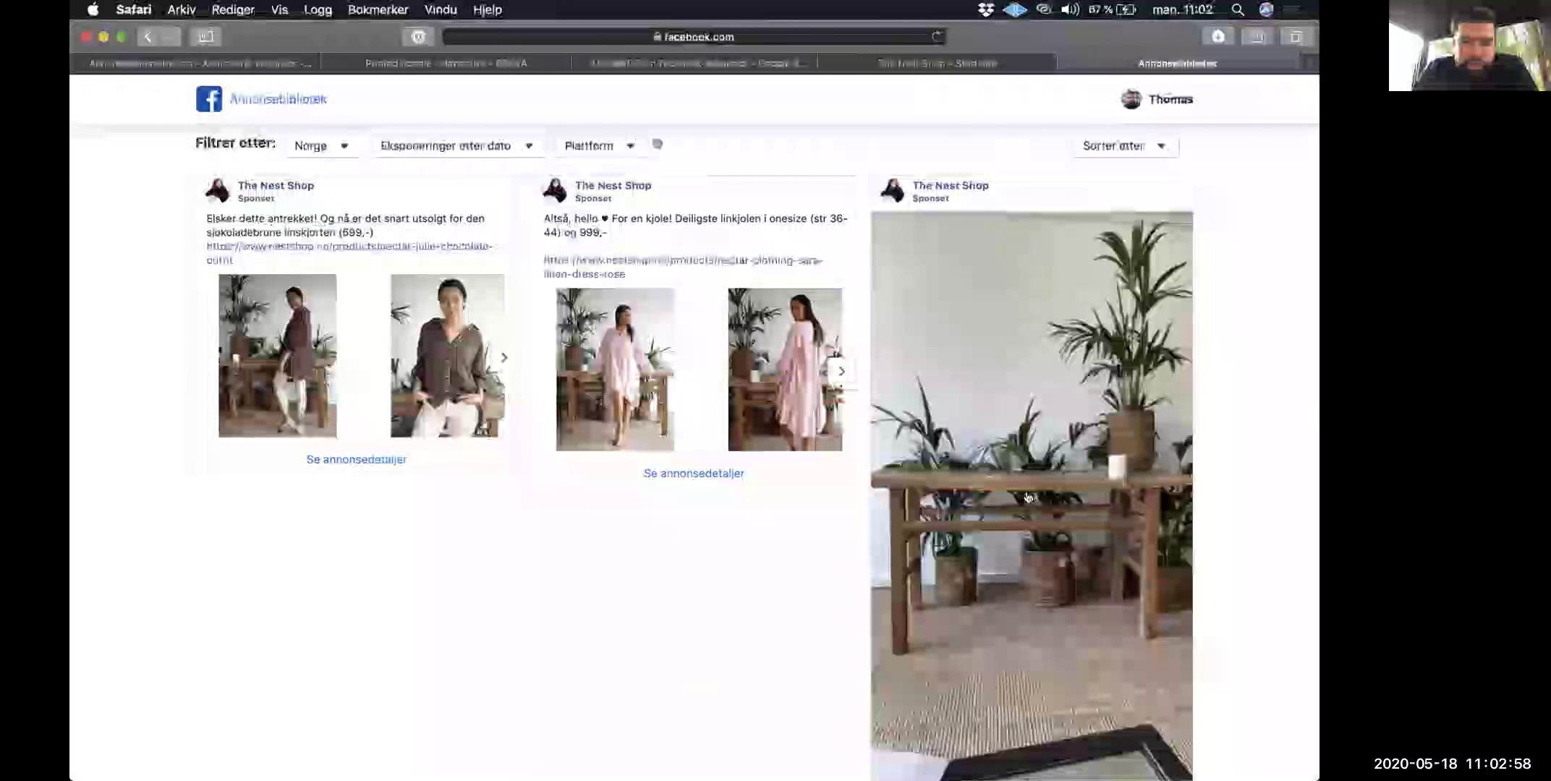
Step: Browse the remaining ads of the 22 results, then scroll back up the page
scroll(1038, 391, down, 2)
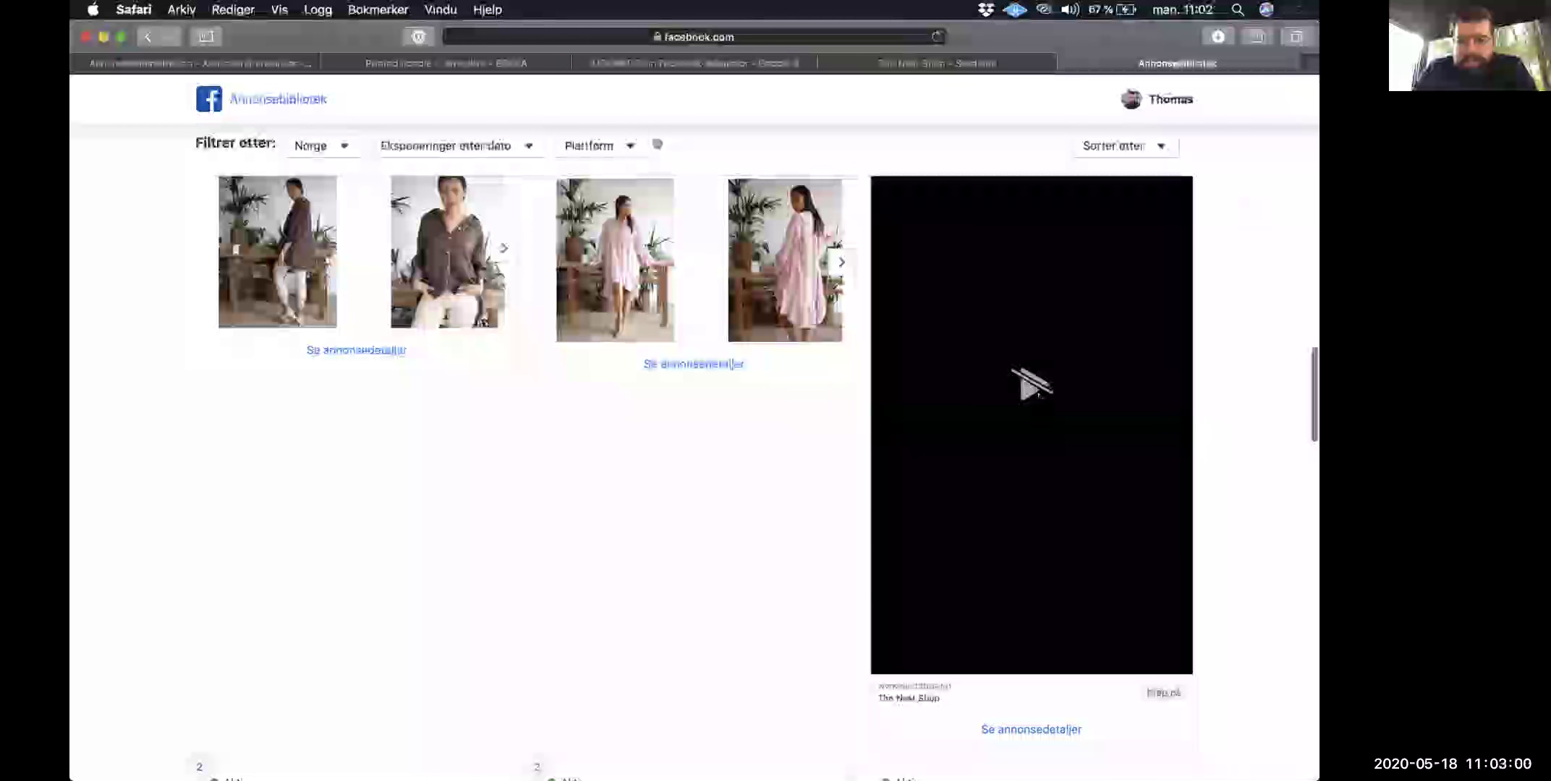
scroll(1038, 395, up, 5)
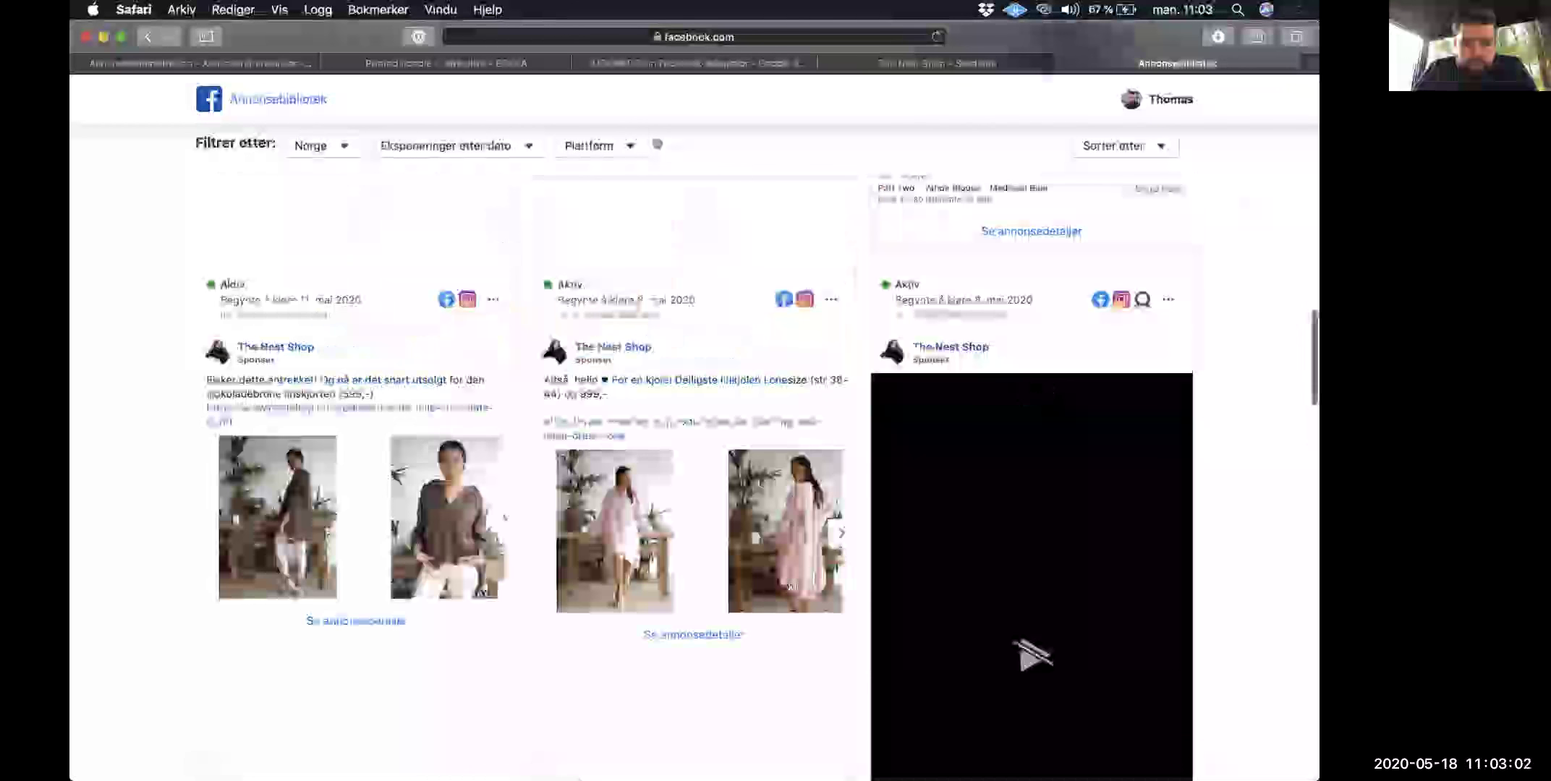
scroll(706, 626, down, 10)
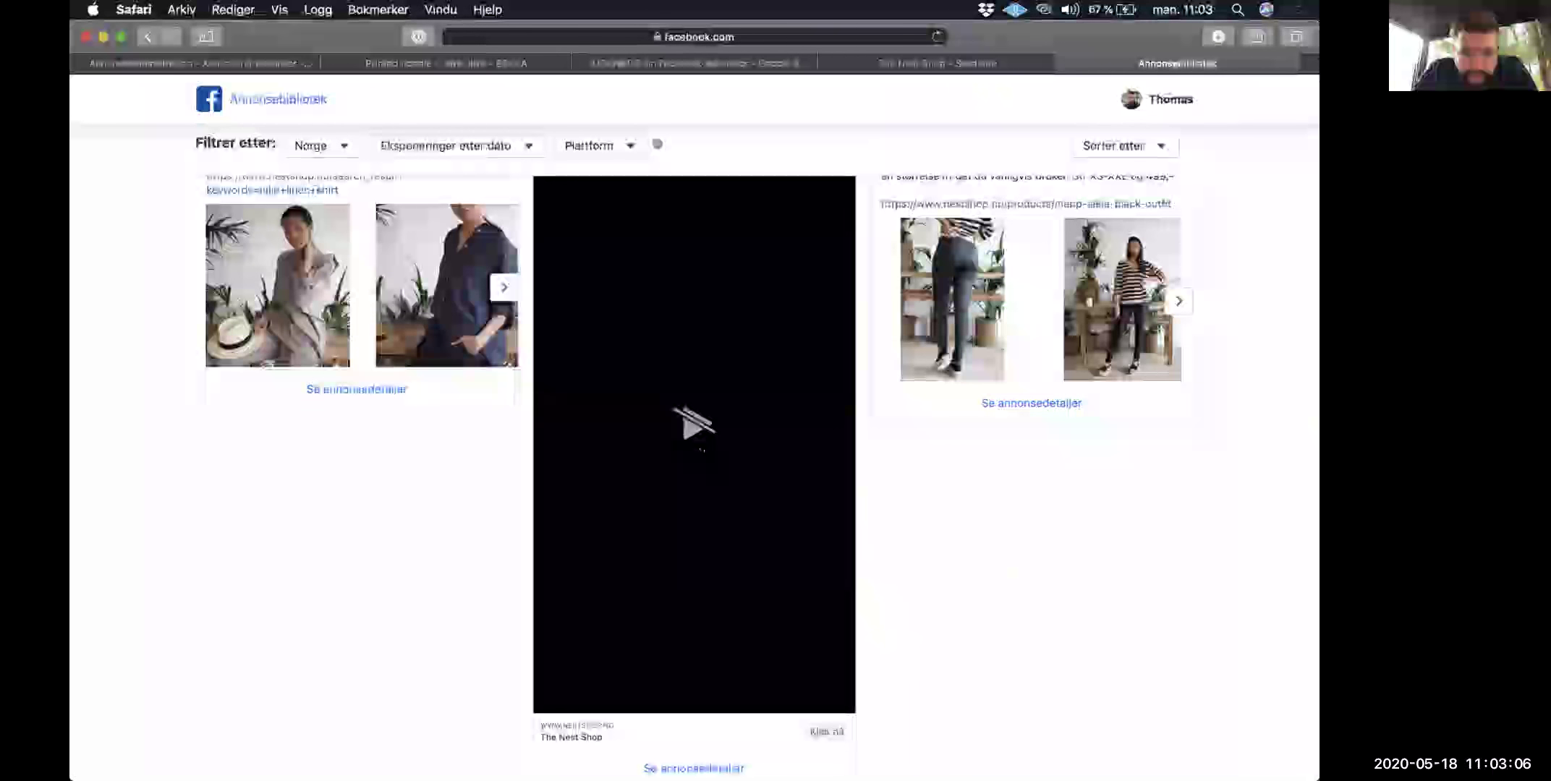
scroll(695, 464, down, 3)
scroll(695, 463, up, 3)
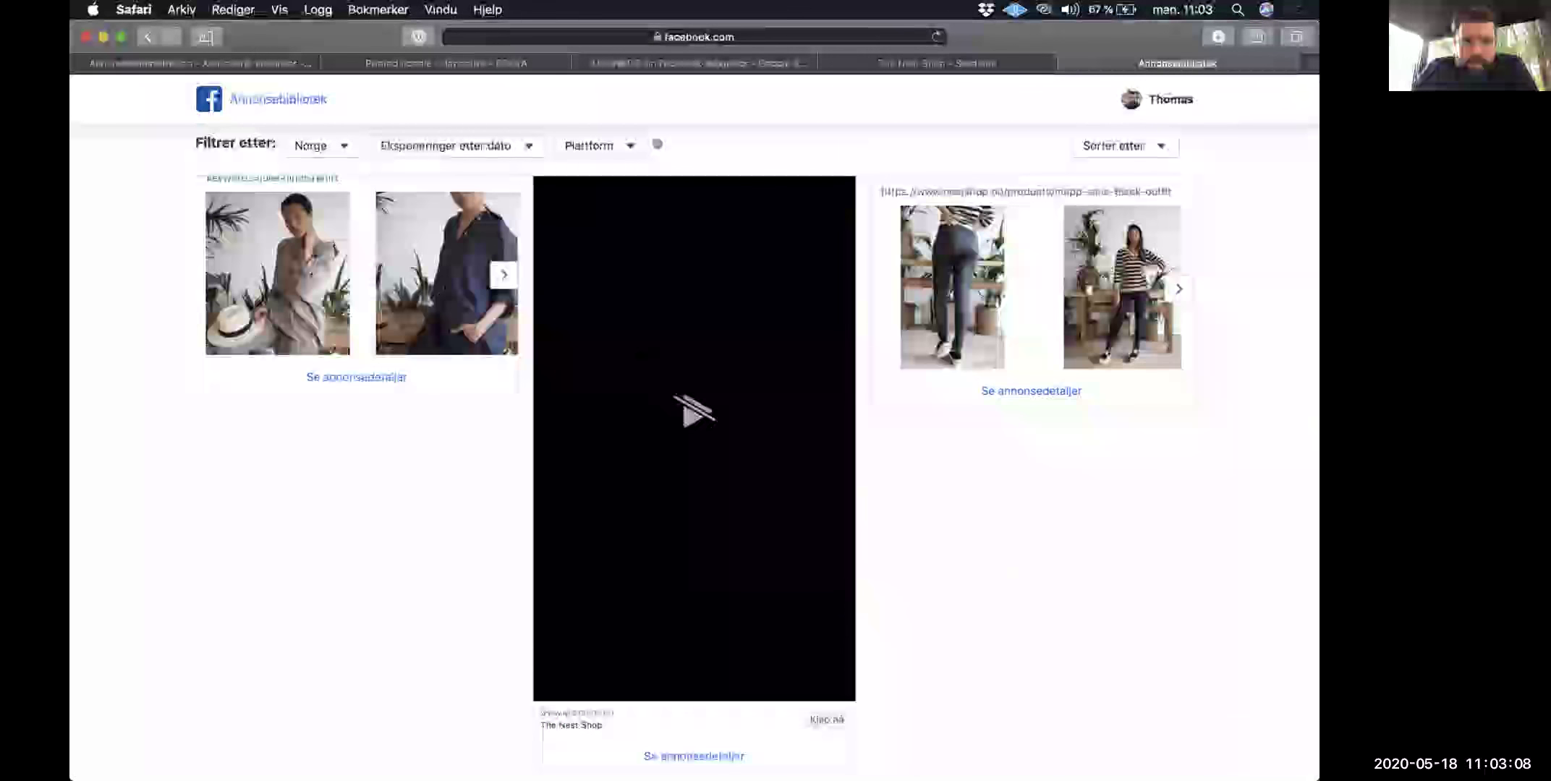
scroll(695, 463, down, 4)
scroll(693, 301, down, 12)
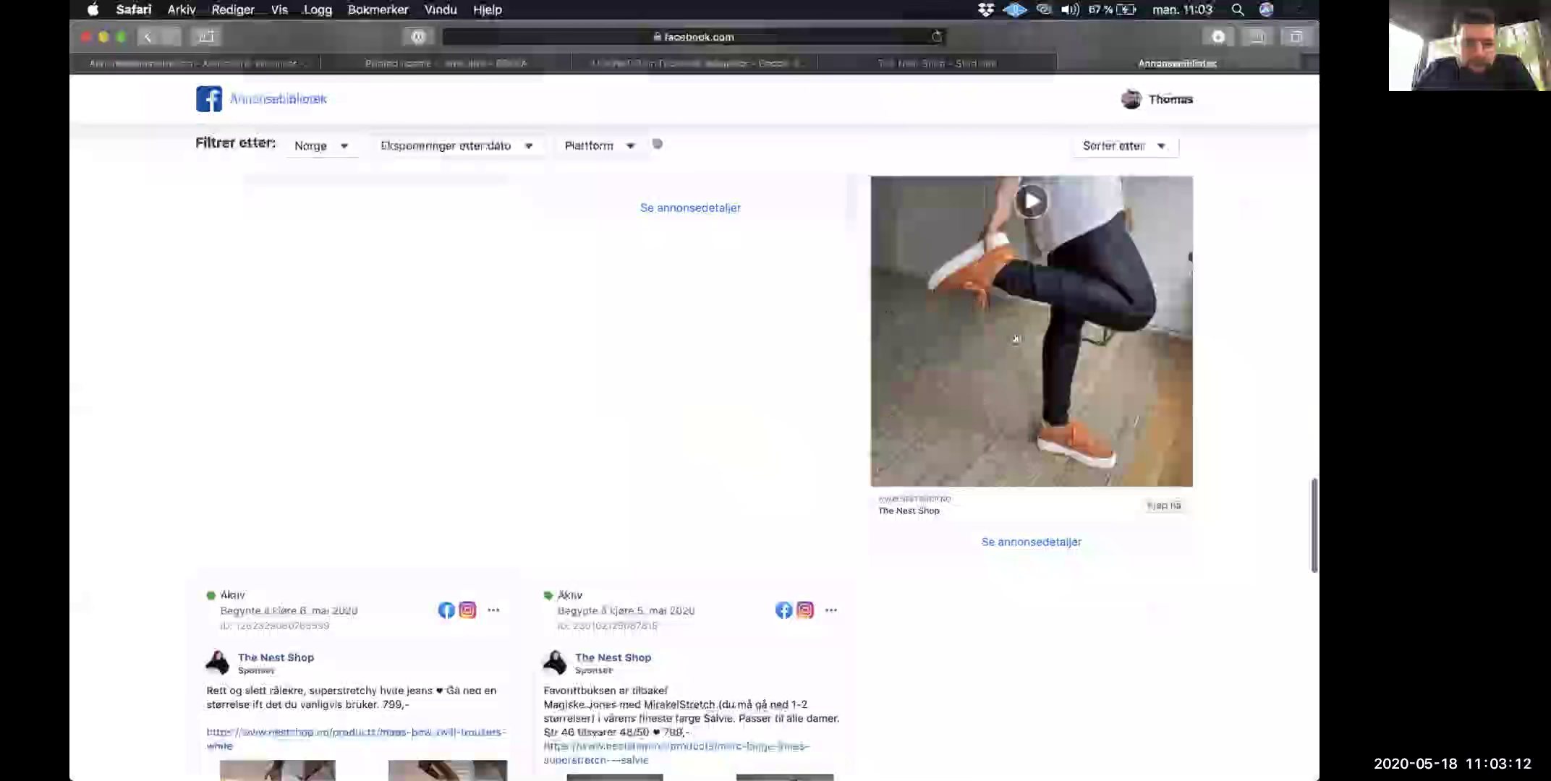
scroll(640, 357, down, 10)
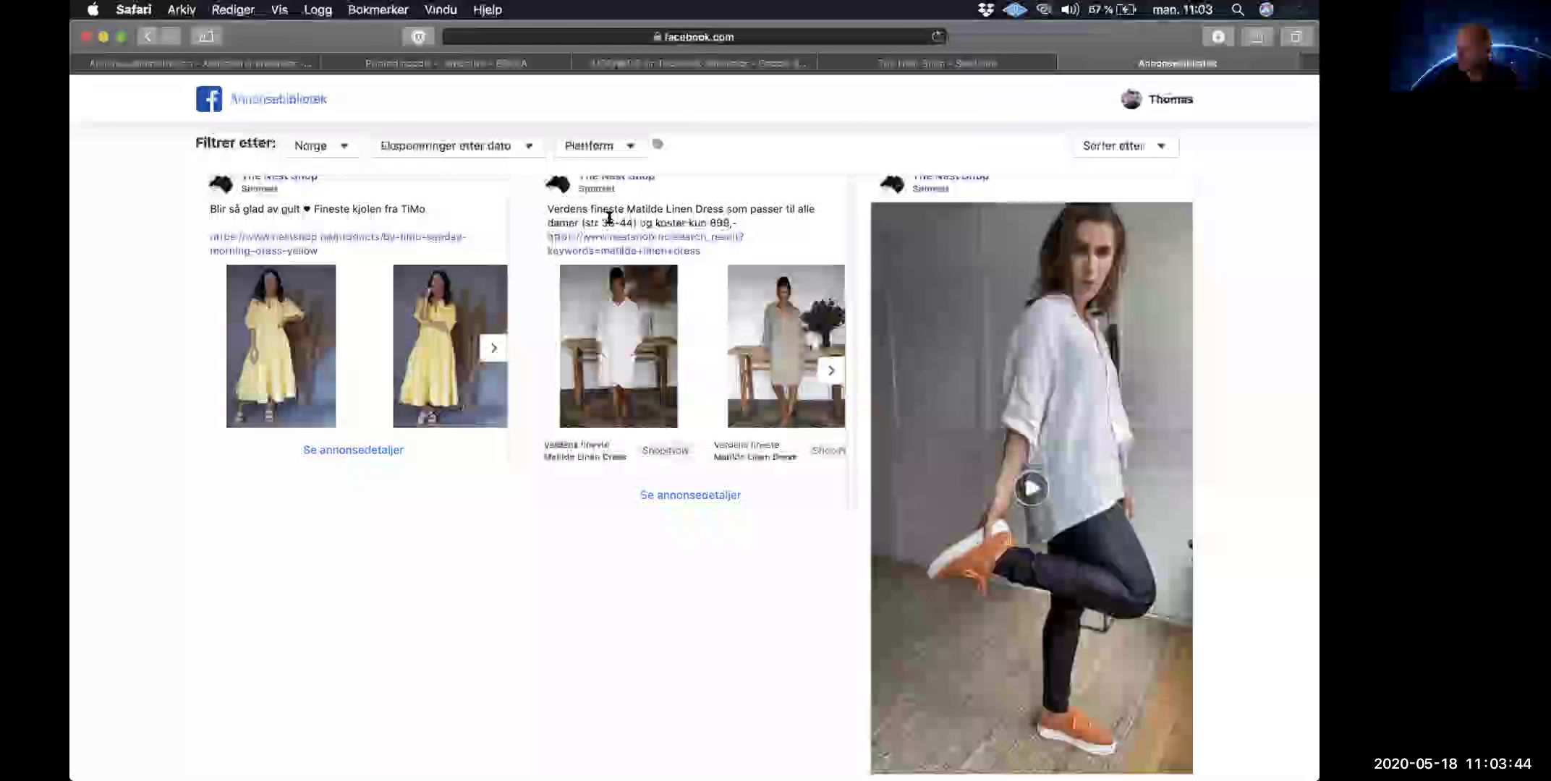
scroll(609, 217, up, 10)
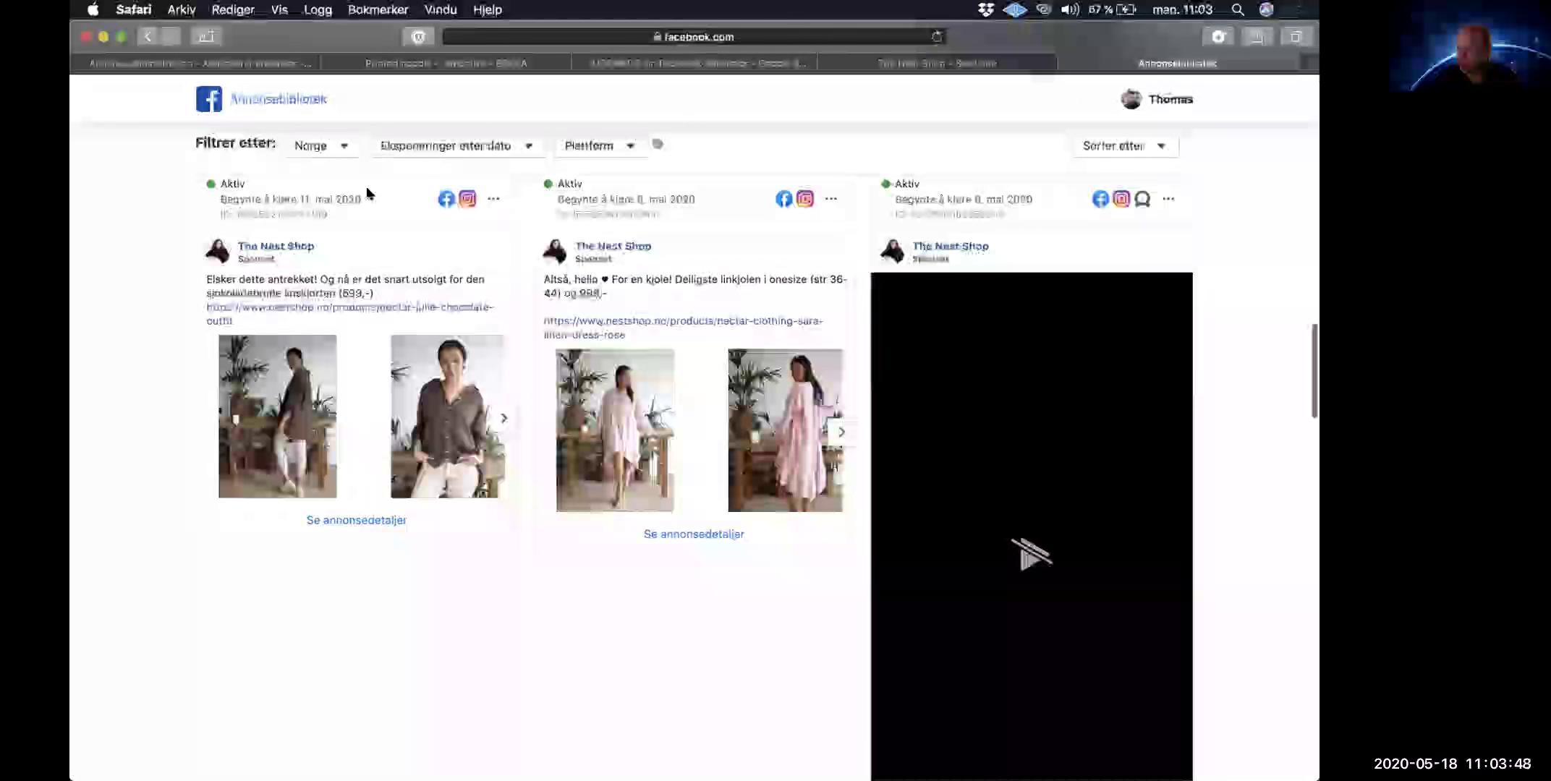
scroll(384, 173, down, 5)
scroll(439, 164, up, 10)
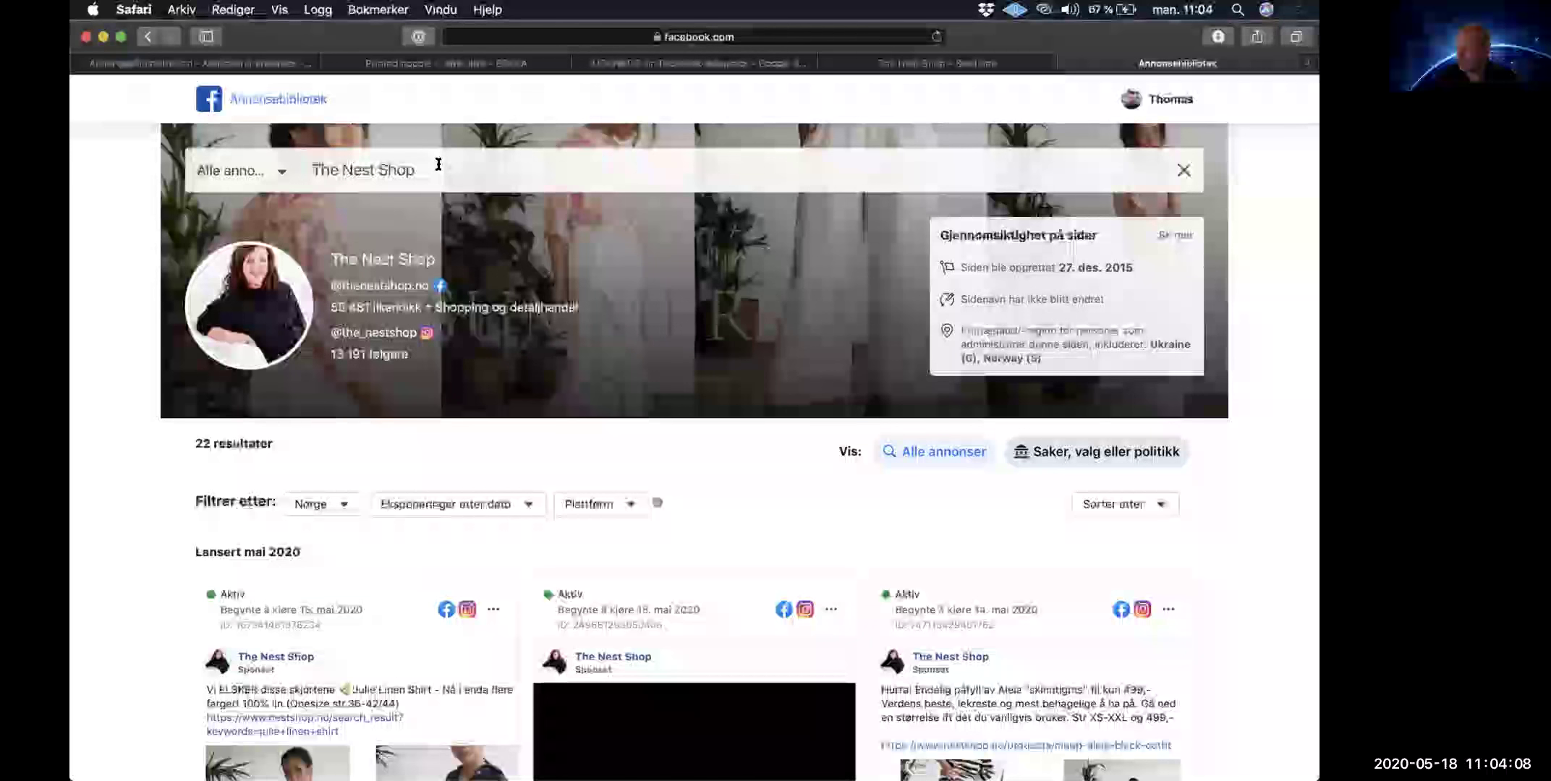
Step: Replace the page search with 'nell' and open Nelly's ads
click(438, 165)
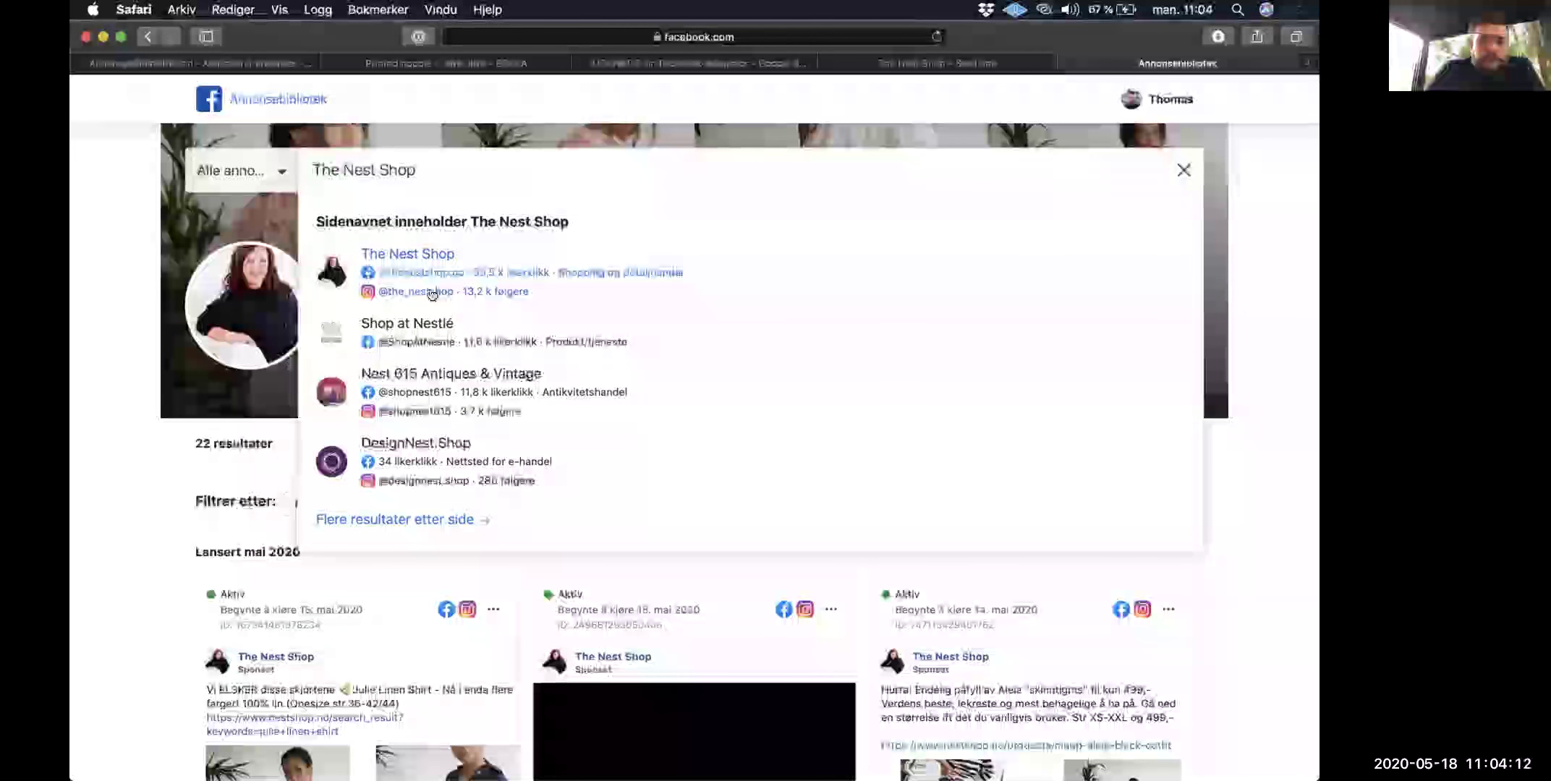
scroll(405, 218, down, 4)
scroll(391, 179, up, 4)
triple_click(391, 179)
key(BackSpace)
text(nelly)
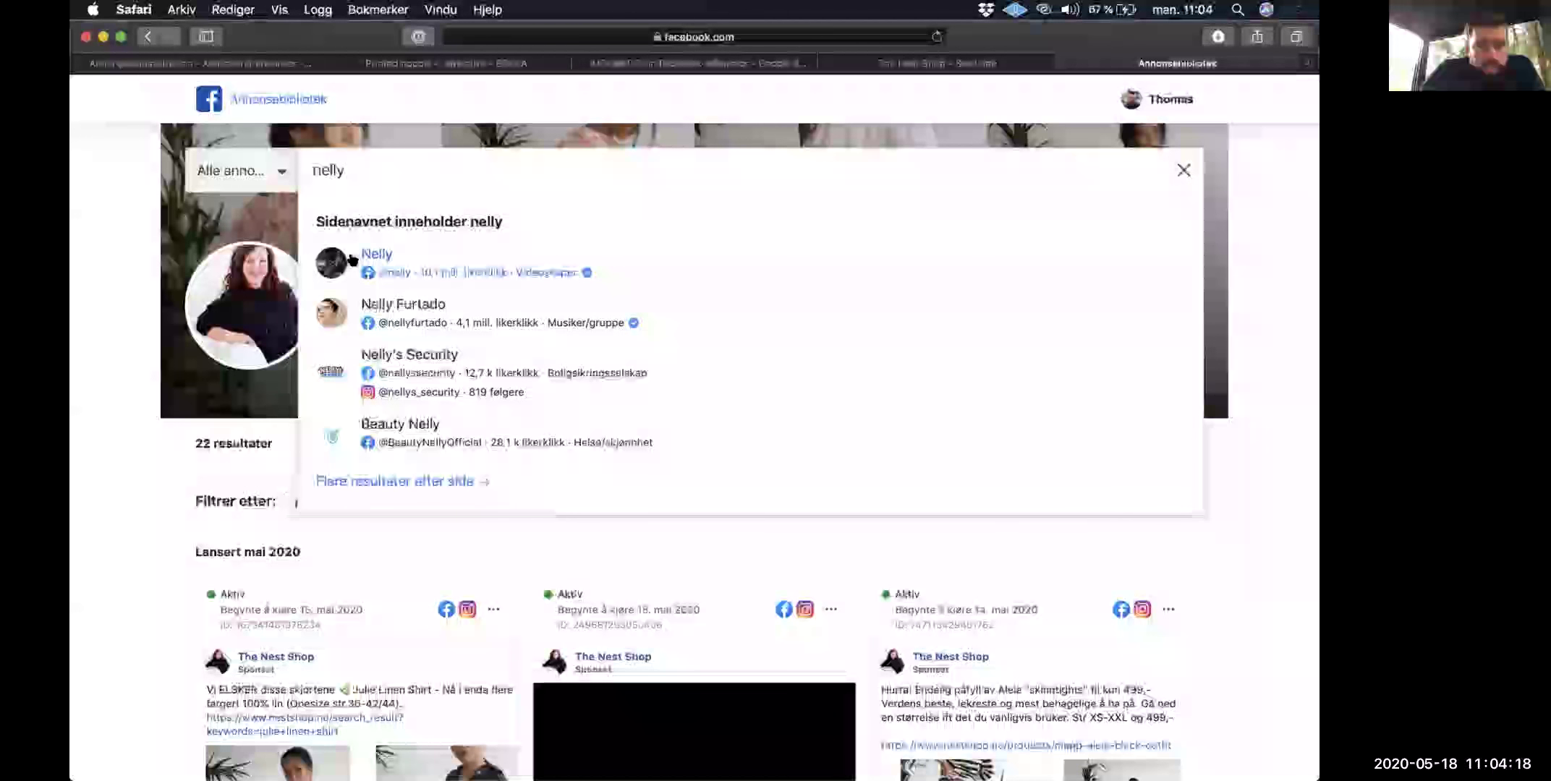
click(377, 254)
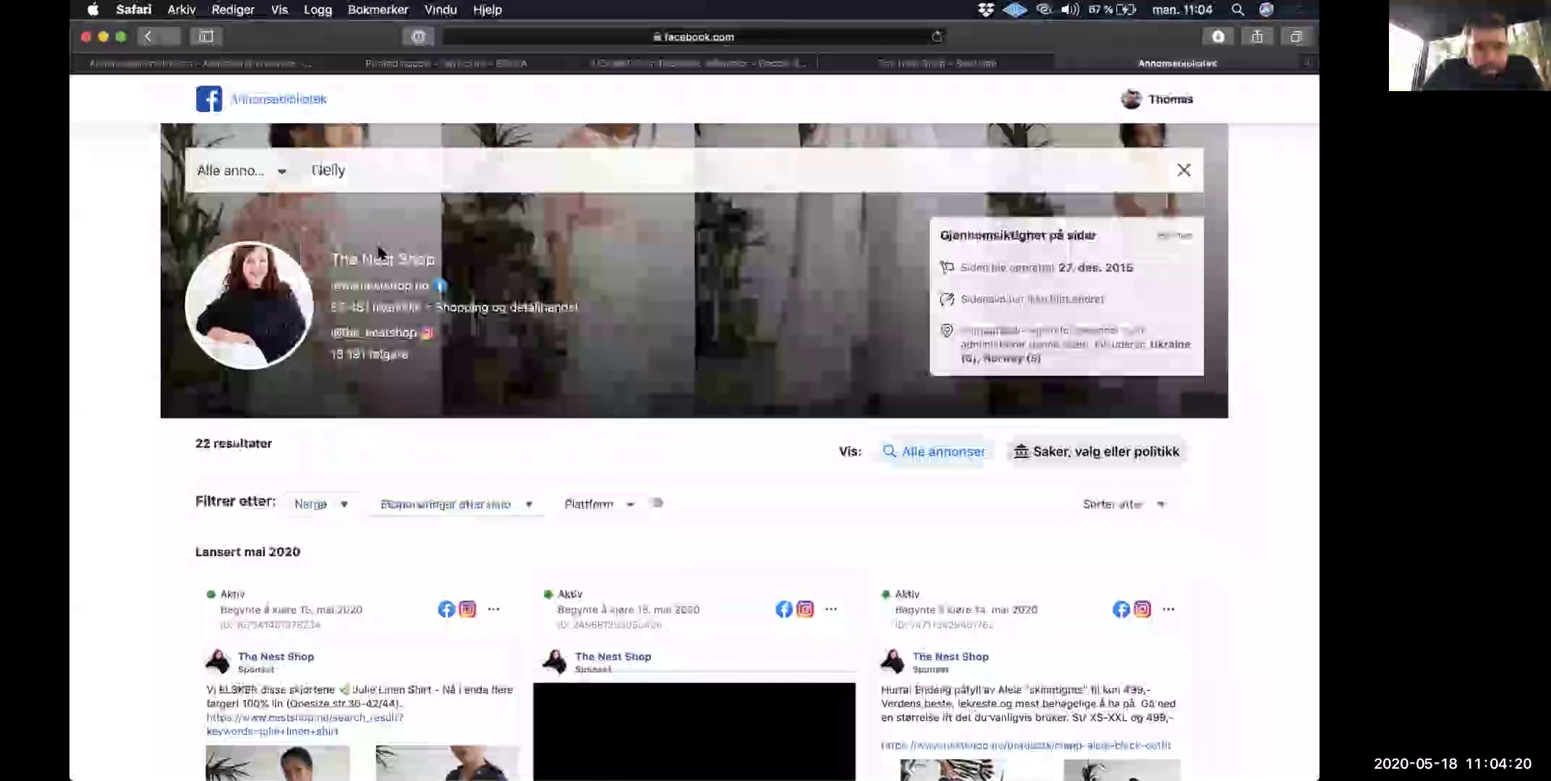
Step: Set the country filter to all countries, scroll Nelly's 4 ads, then go back
click(343, 501)
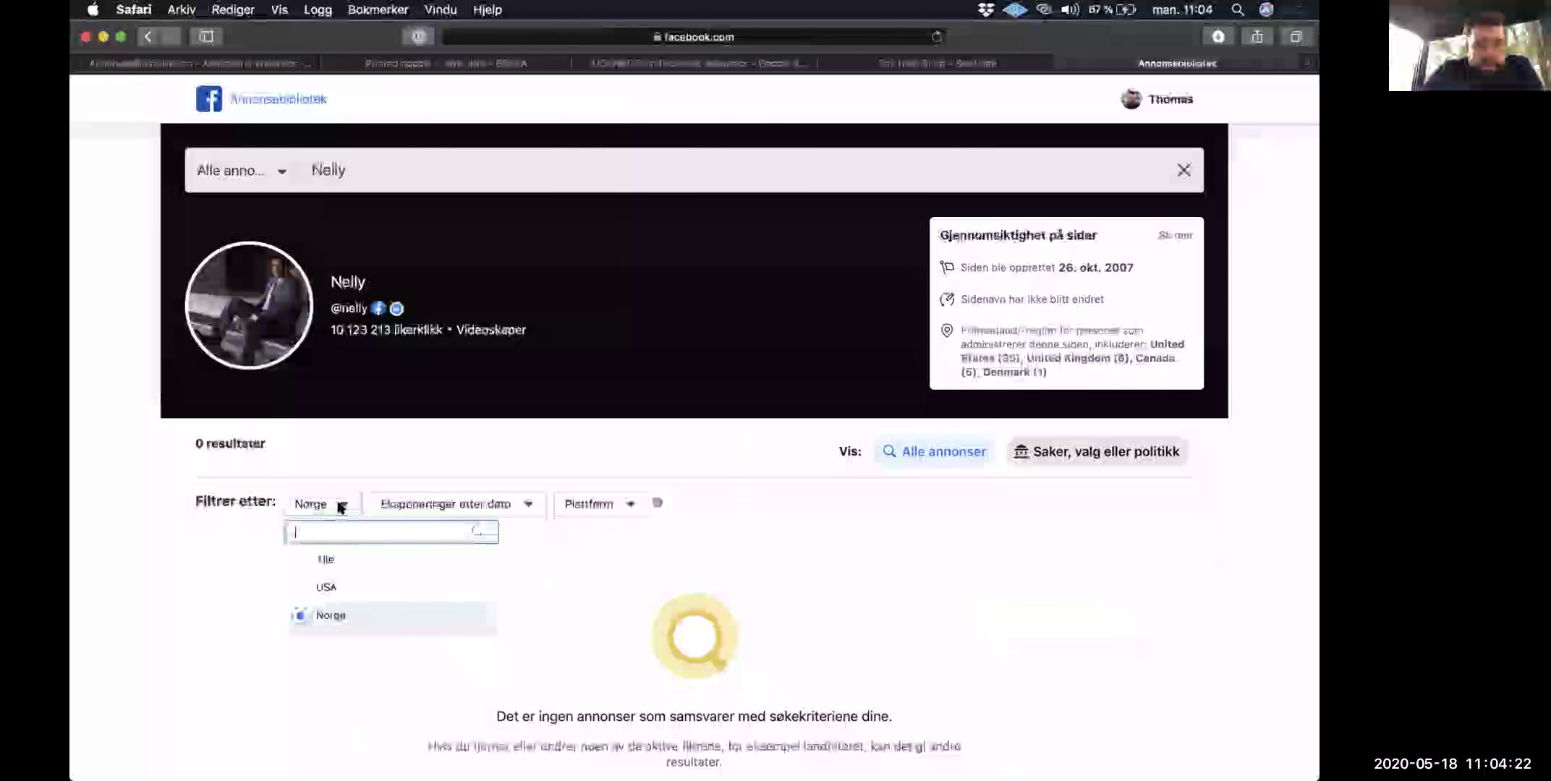
click(376, 555)
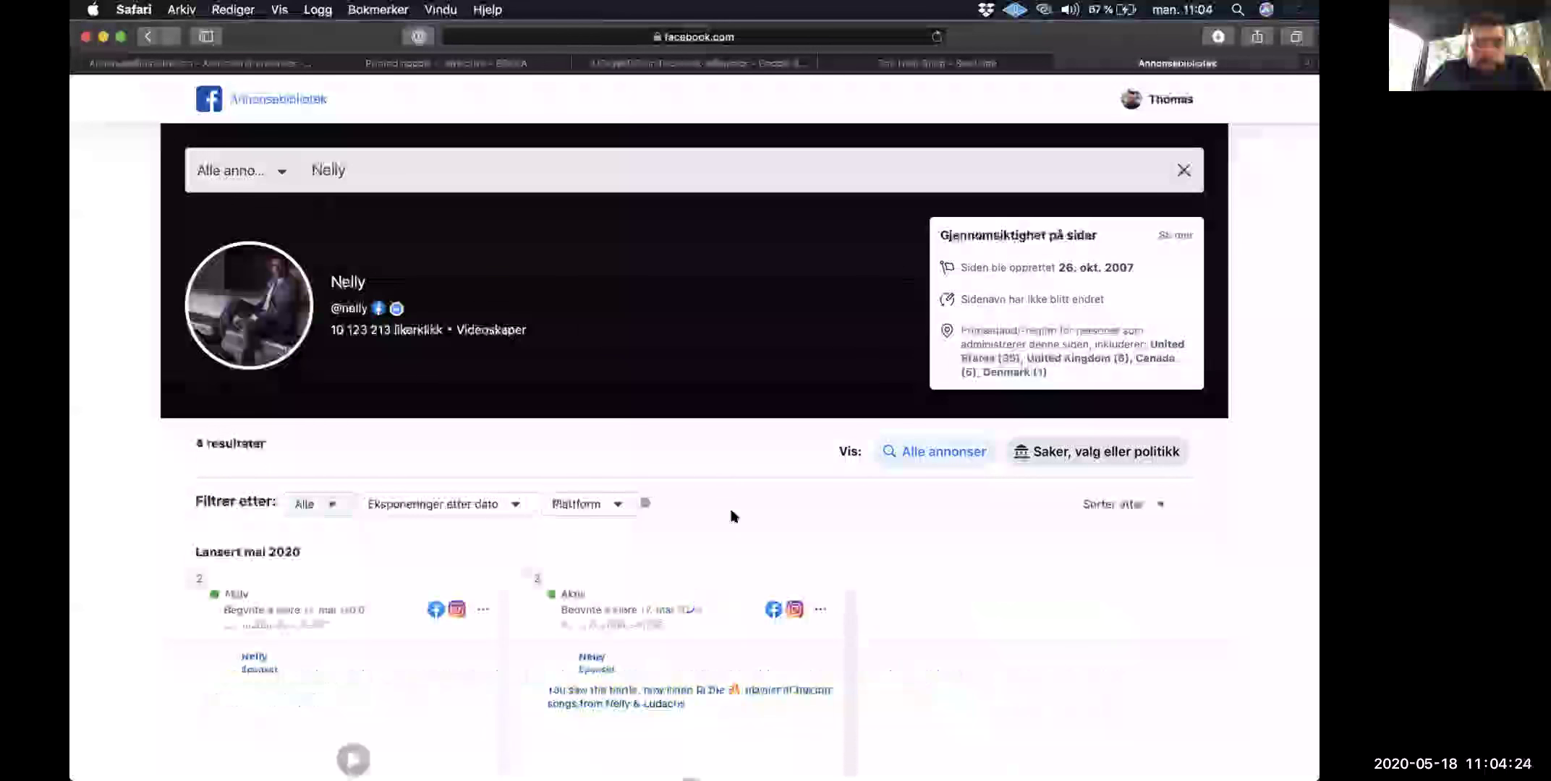
scroll(731, 513, down, 5)
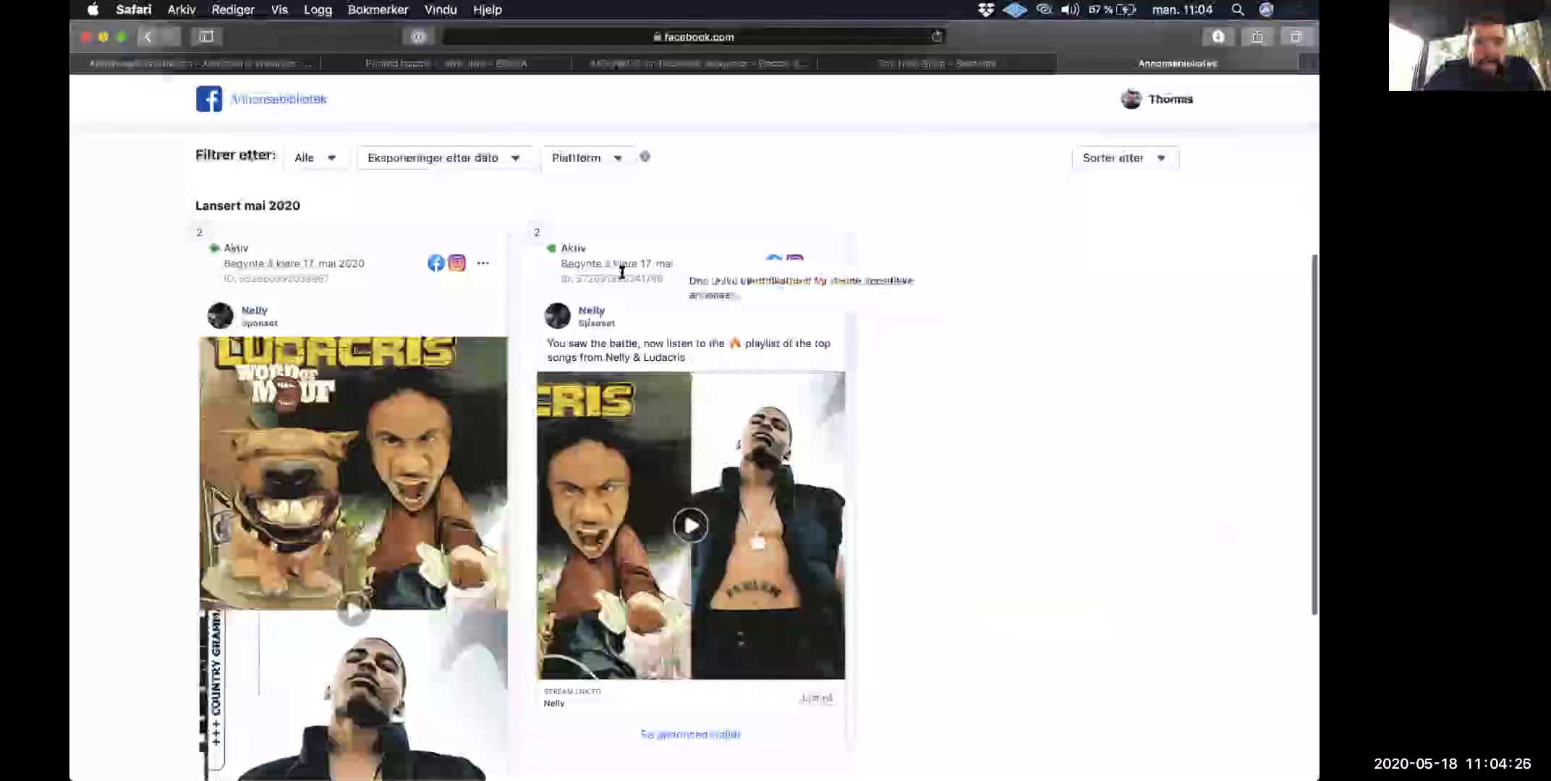
scroll(621, 273, down, 5)
scroll(620, 275, up, 5)
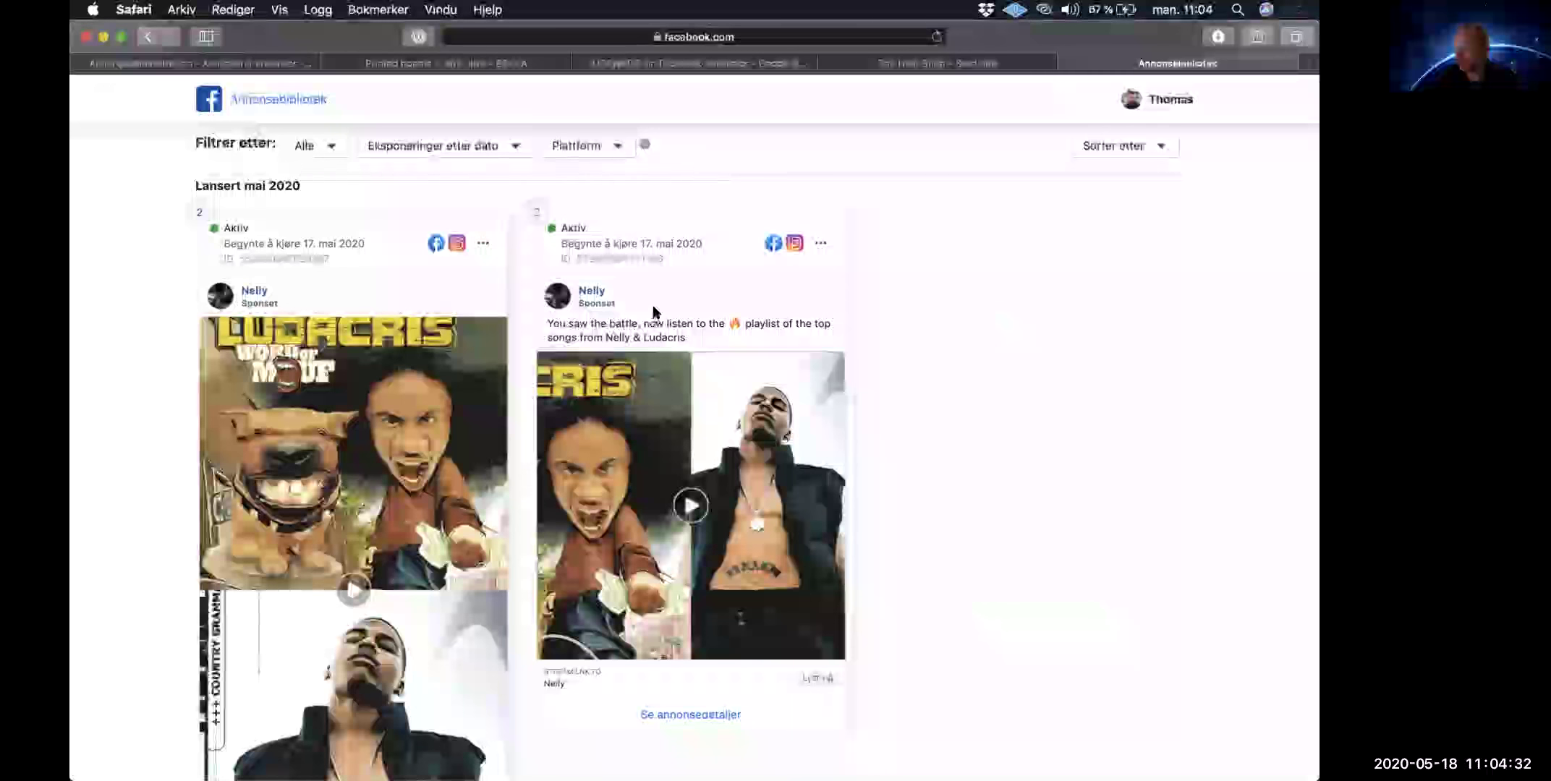
scroll(653, 312, up, 3)
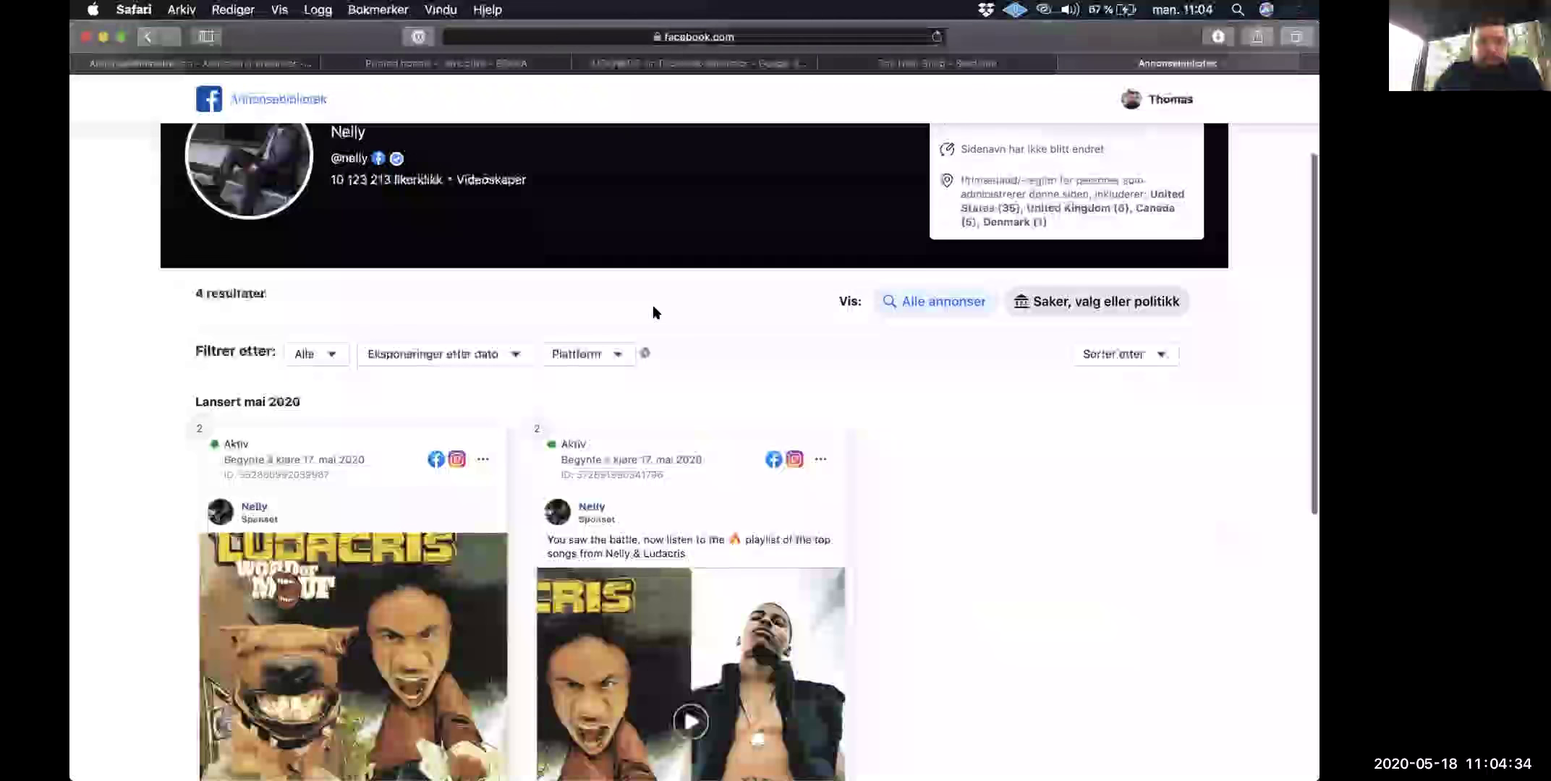
scroll(362, 195, up, 3)
click(149, 36)
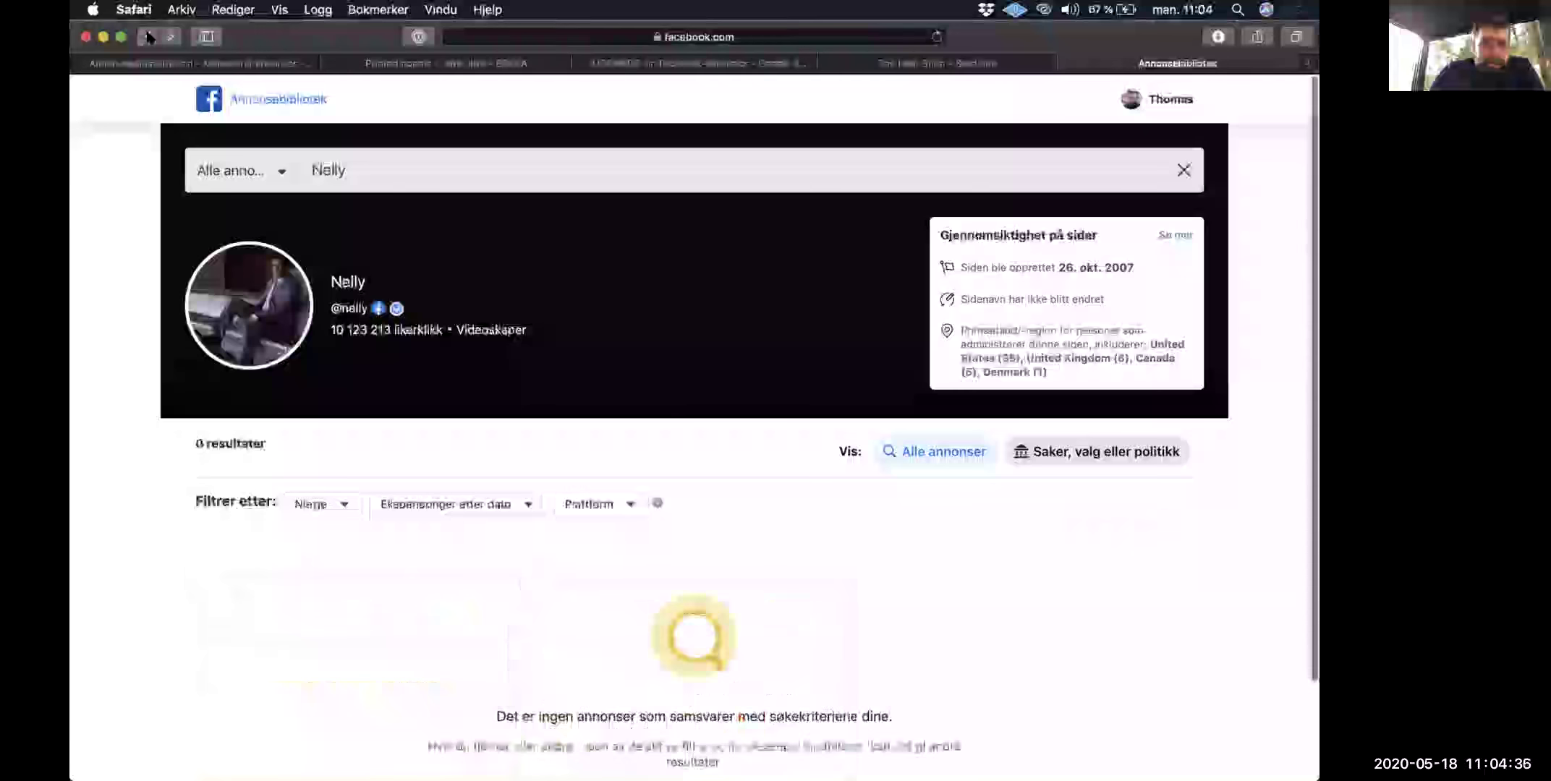
Step: Return to The Nest Shop's ad results and flip through the first ad's image carousel
click(148, 36)
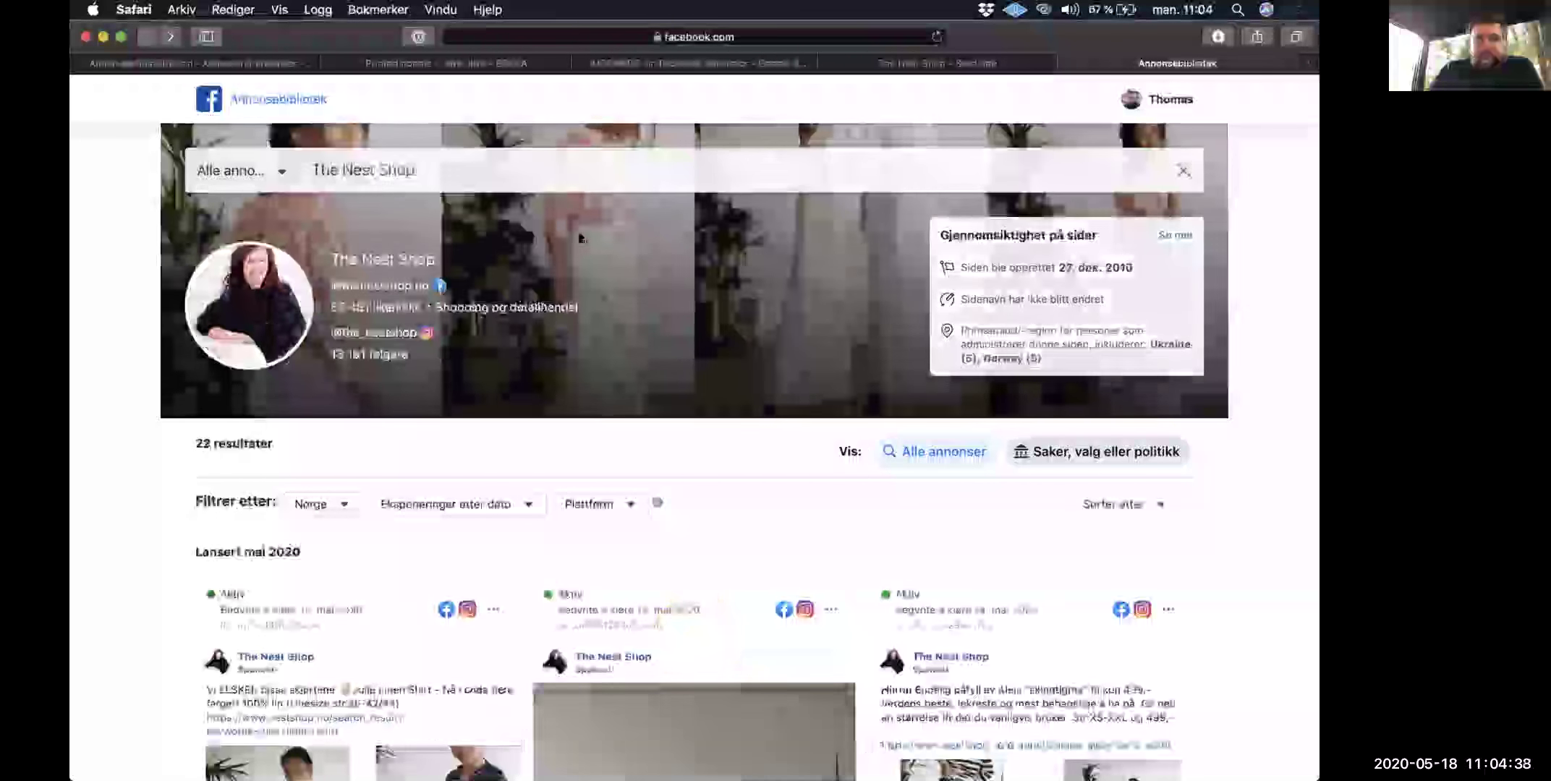
scroll(581, 239, down, 6)
scroll(580, 240, up, 3)
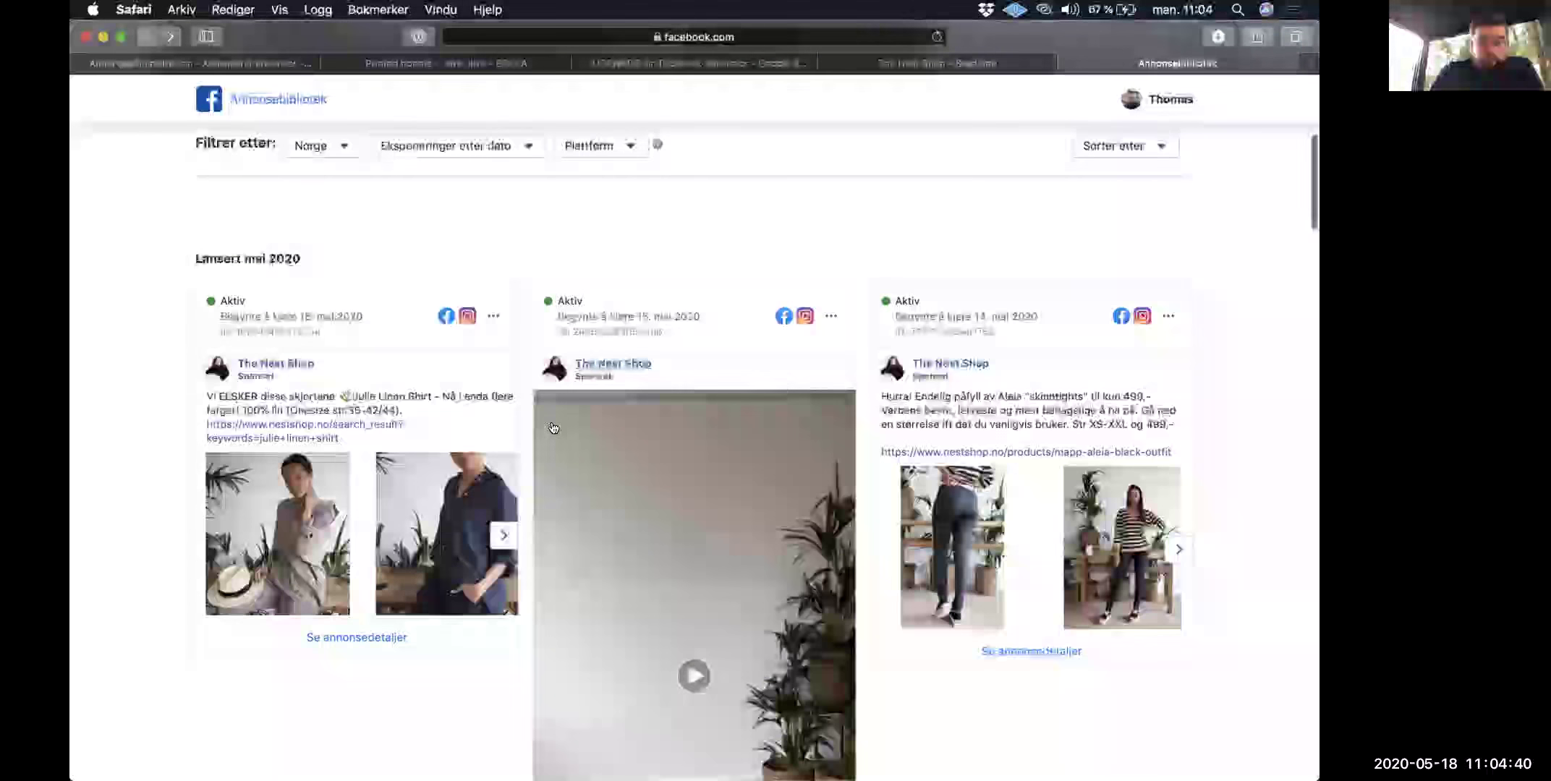
scroll(607, 259, down, 1)
click(500, 470)
click(500, 470)
click(500, 471)
scroll(413, 181, up, 5)
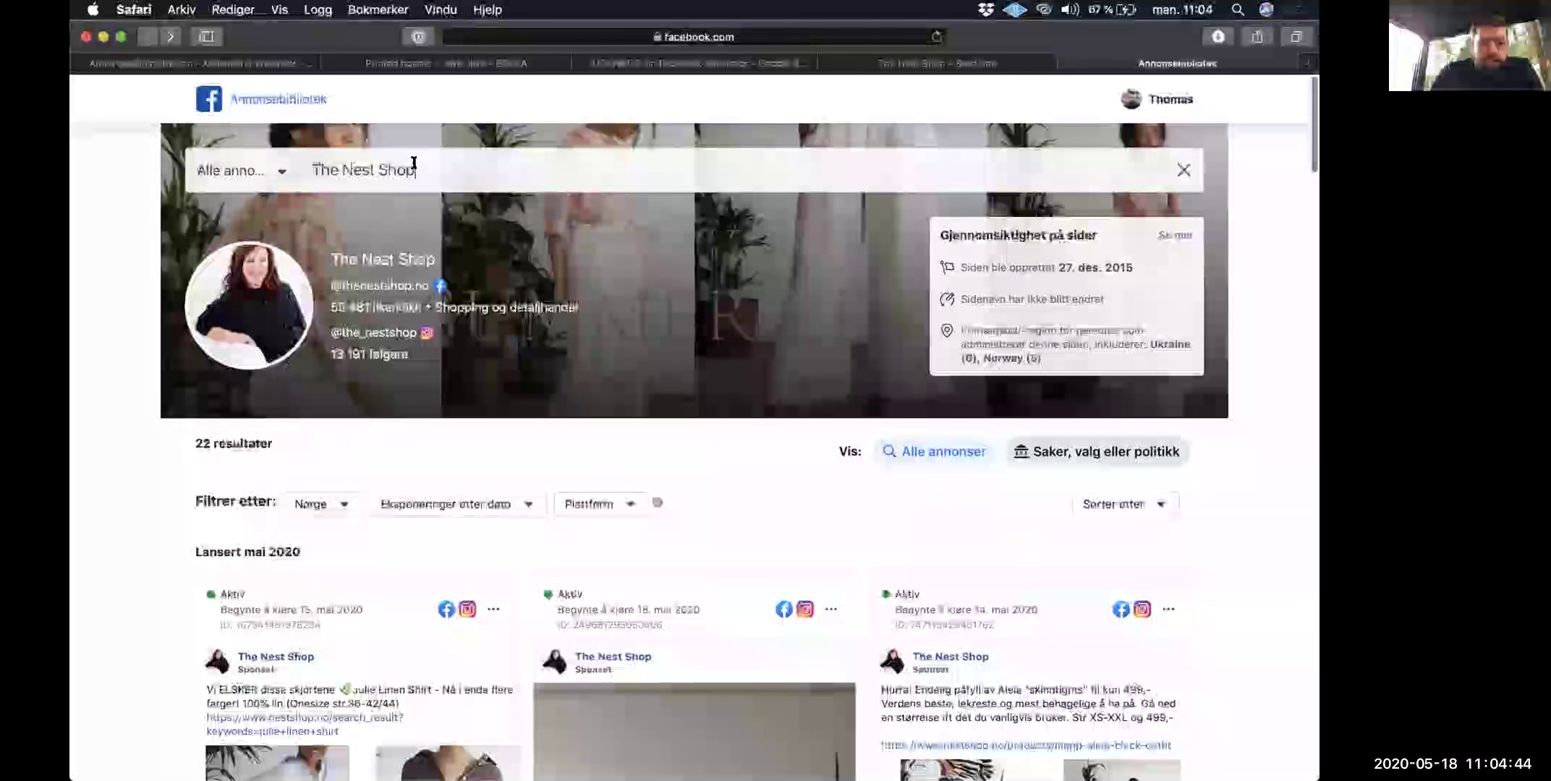
Step: Search the library for INEVO, open its page, and scroll through its single active ad
click(414, 162)
key(BackSpace)
key(BackSpace)
key(BackSpace)
key(BackSpace)
key(BackSpace)
key(BackSpace)
key(BackSpace)
key(BackSpace)
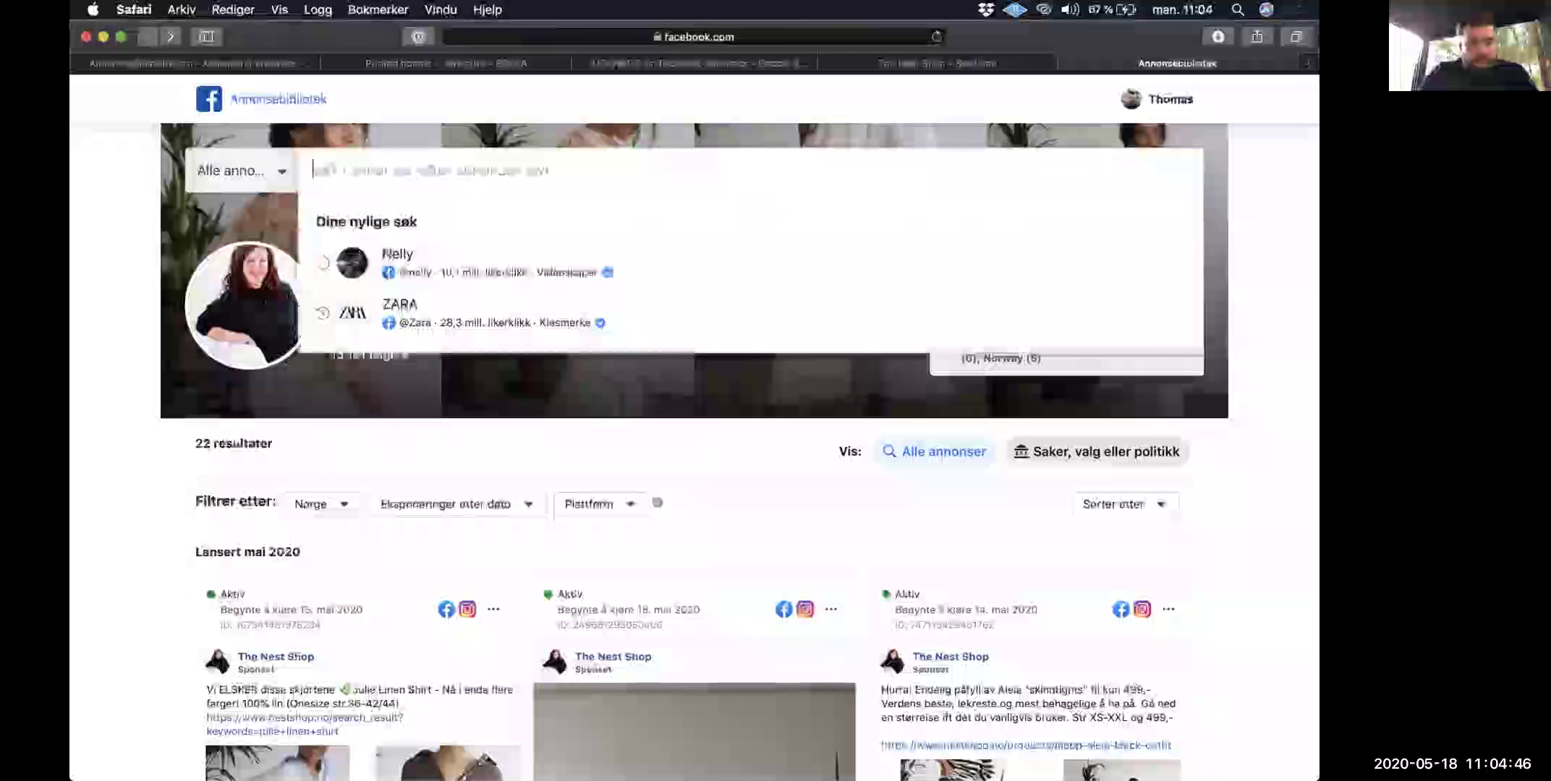
text(trevo)
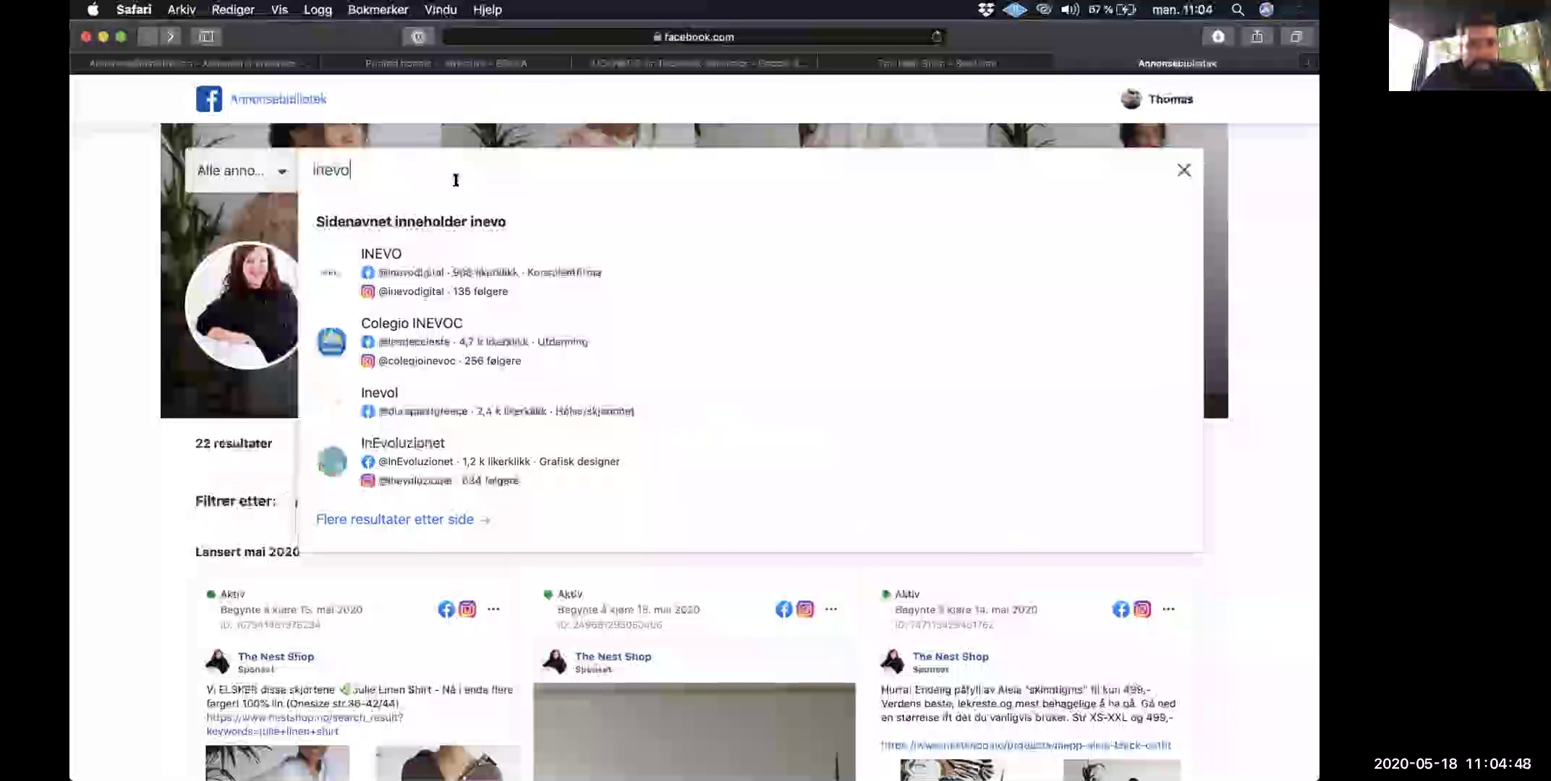
click(398, 253)
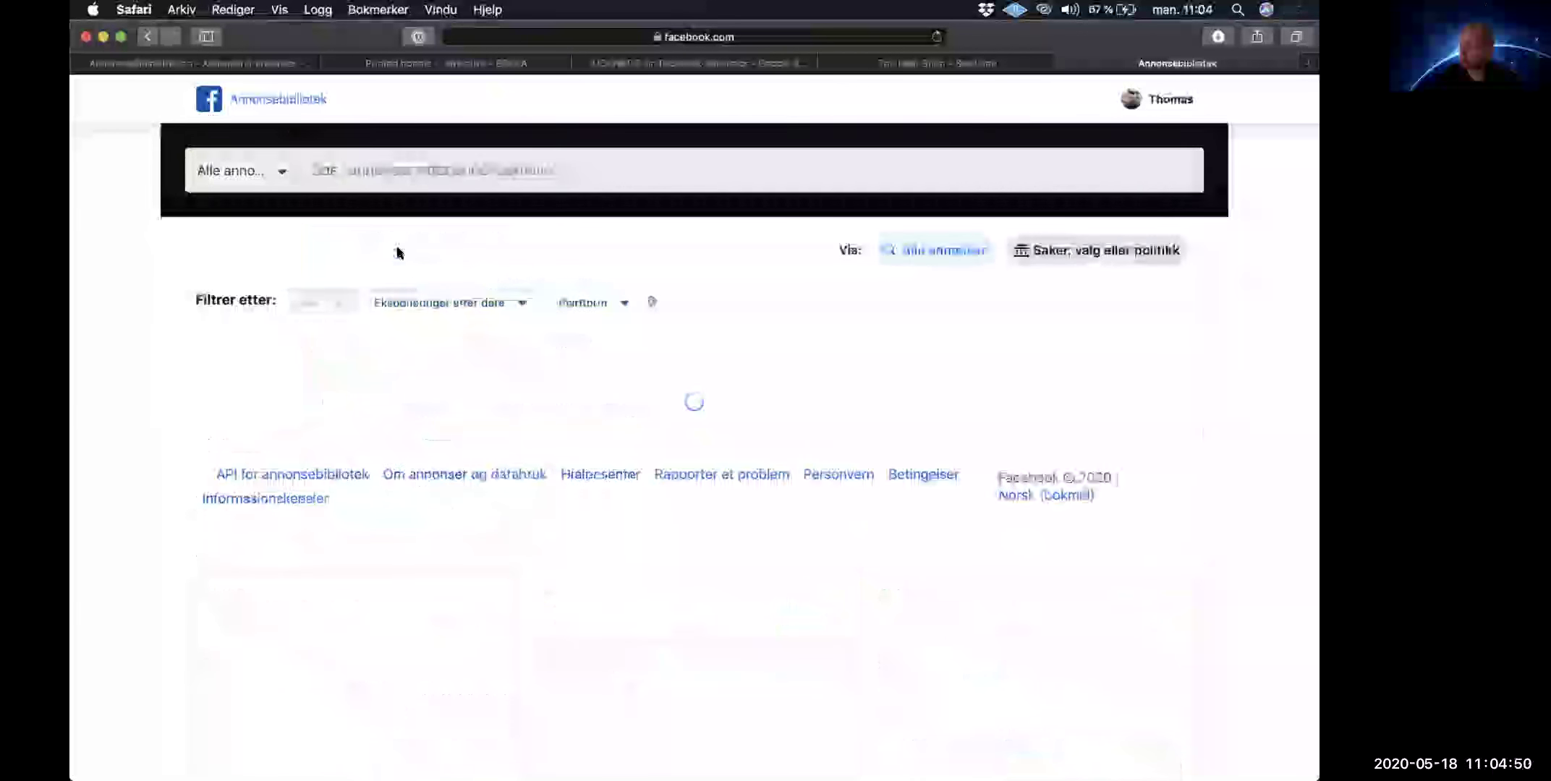
scroll(533, 403, down, 5)
scroll(534, 403, down, 3)
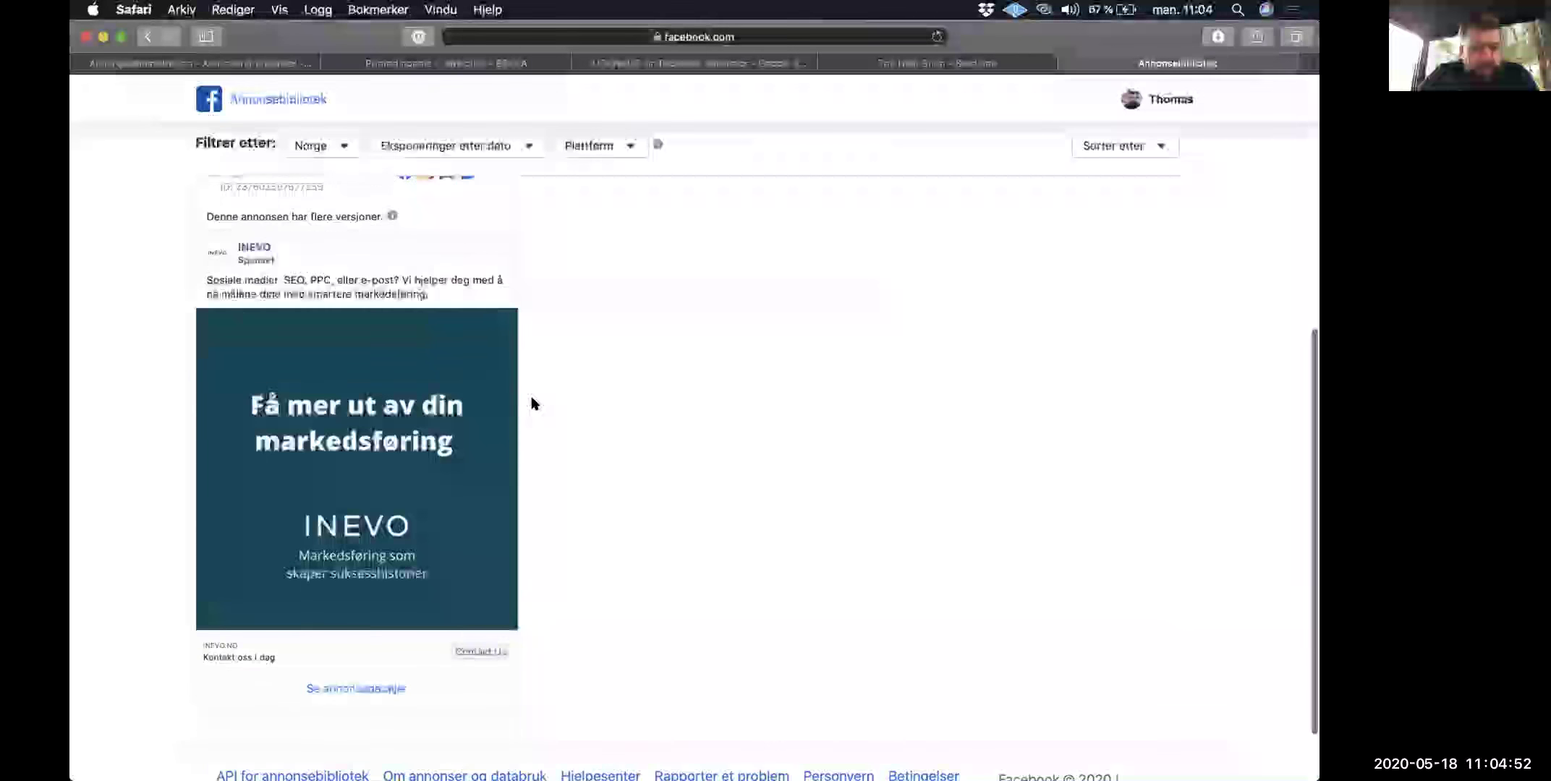
scroll(533, 403, down, 2)
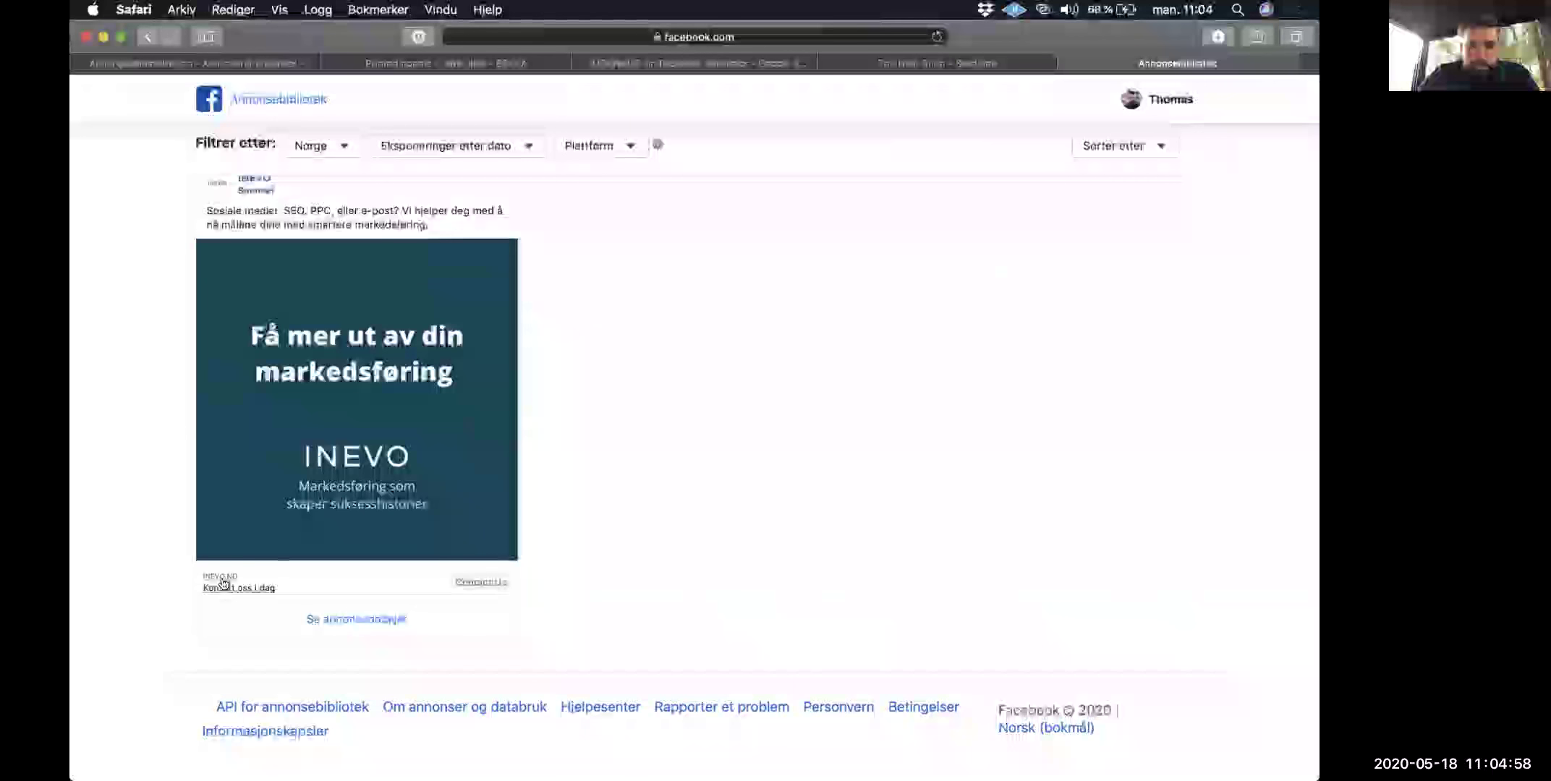
scroll(232, 571, up, 5)
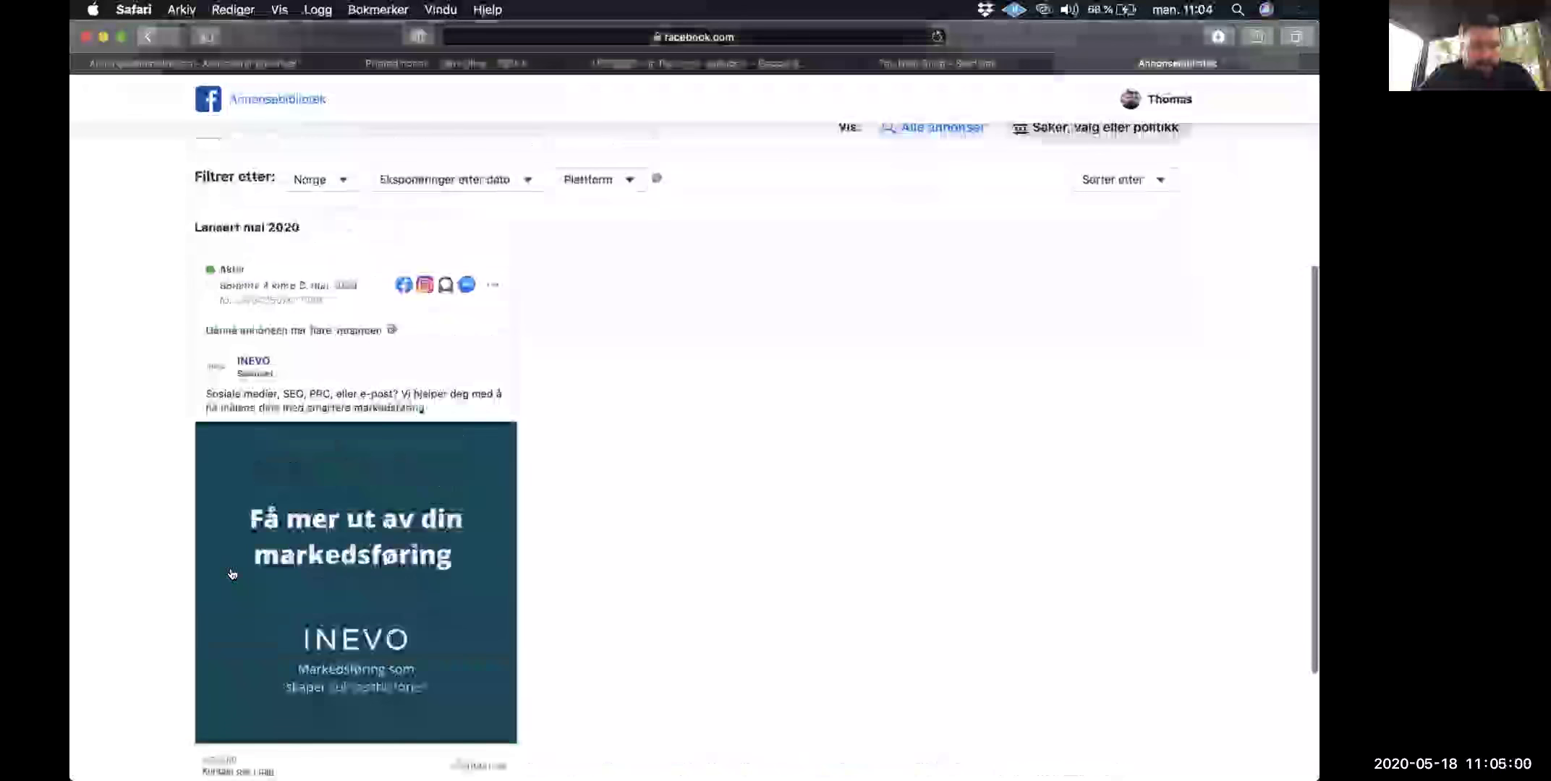
scroll(232, 561, down, 3)
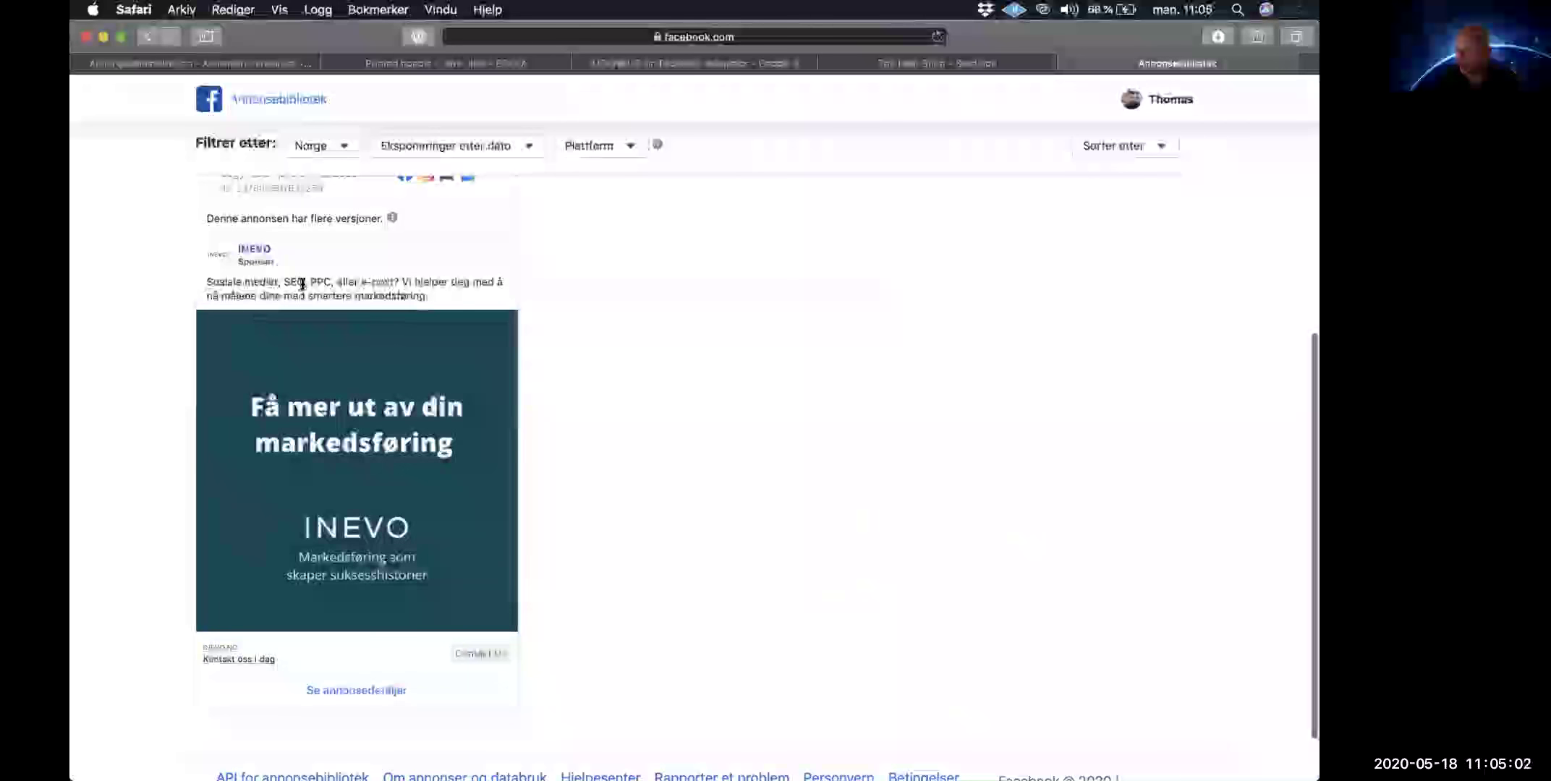
Step: Open the INEVO ad's link, close the blank redirect tab, and select the search text
click(325, 376)
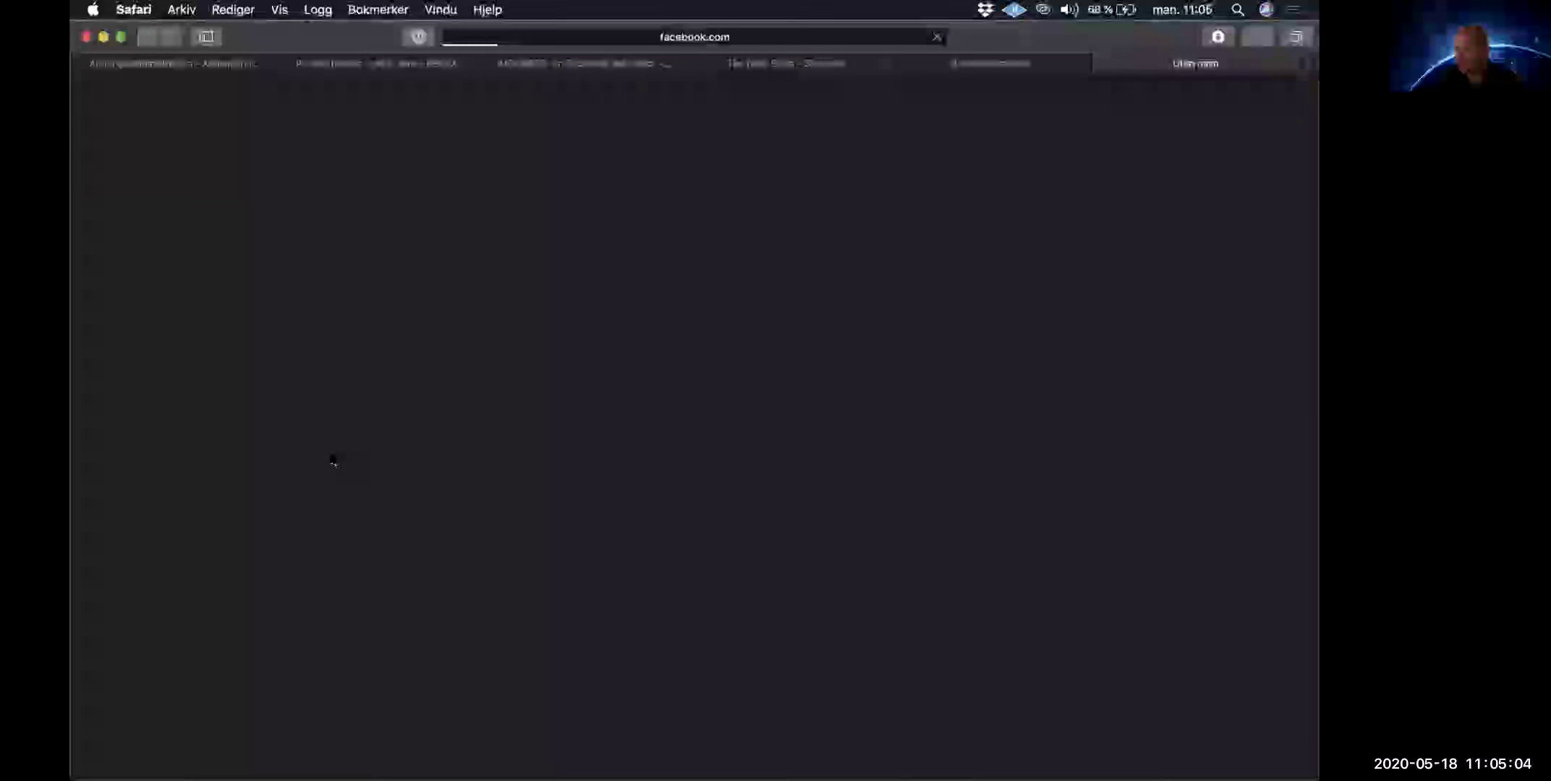
key(super+w)
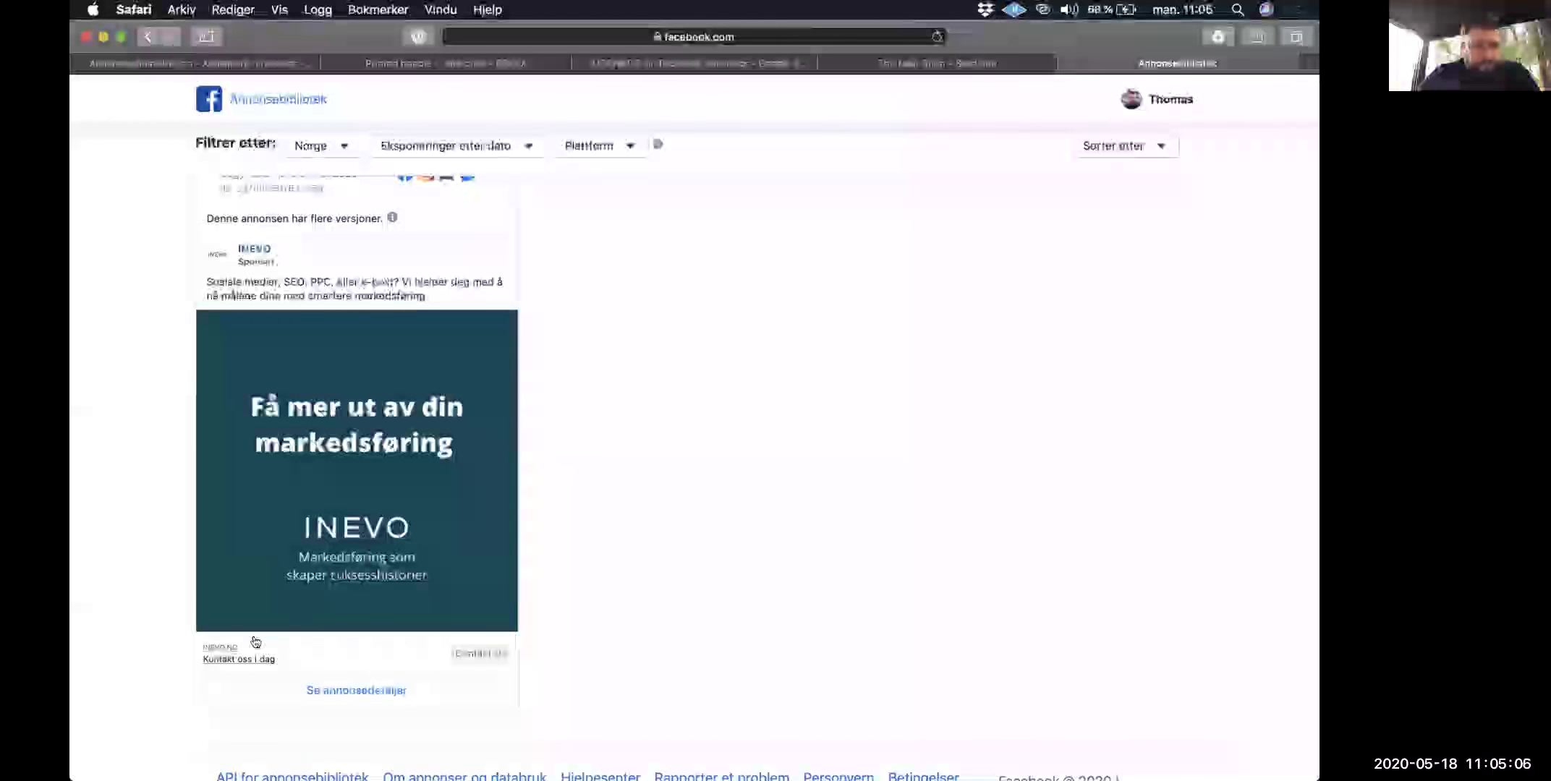
scroll(231, 568, up, 6)
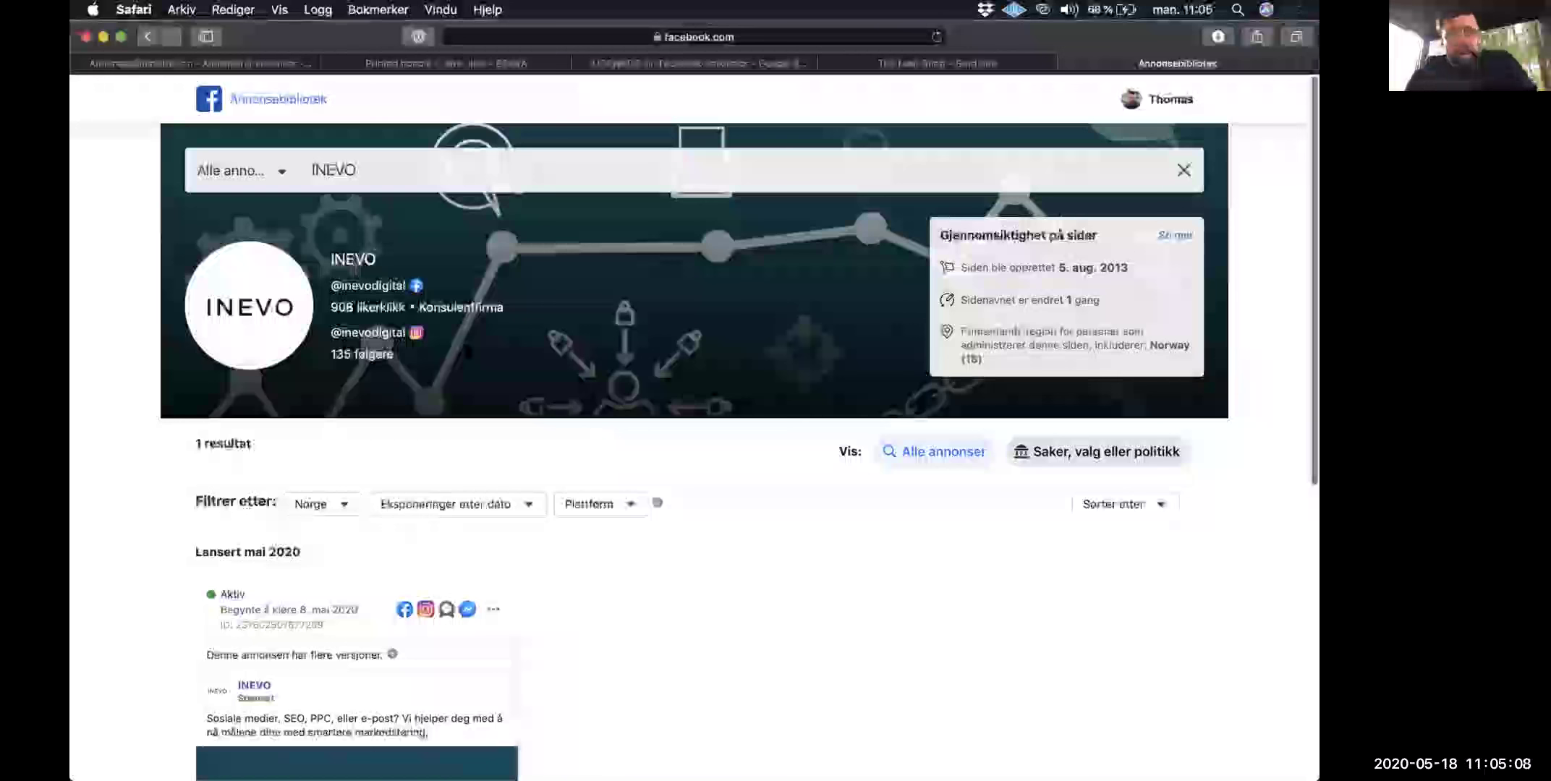
scroll(468, 290, up, 1)
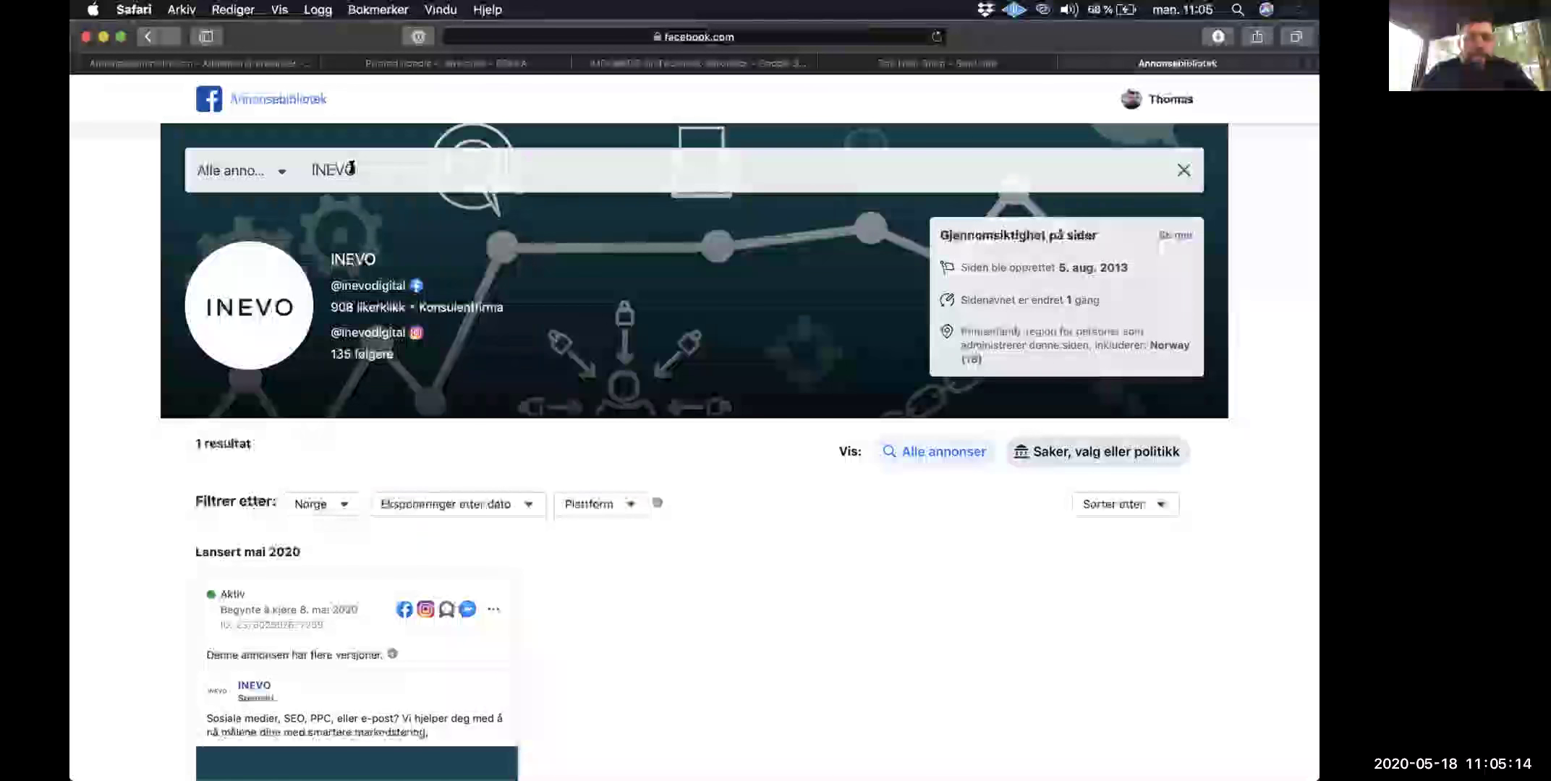
double_click(351, 169)
Step: Open the US Pepsi page (0 ads for Norway) and browse its similar regional Pepsi pages
text(pepsi)
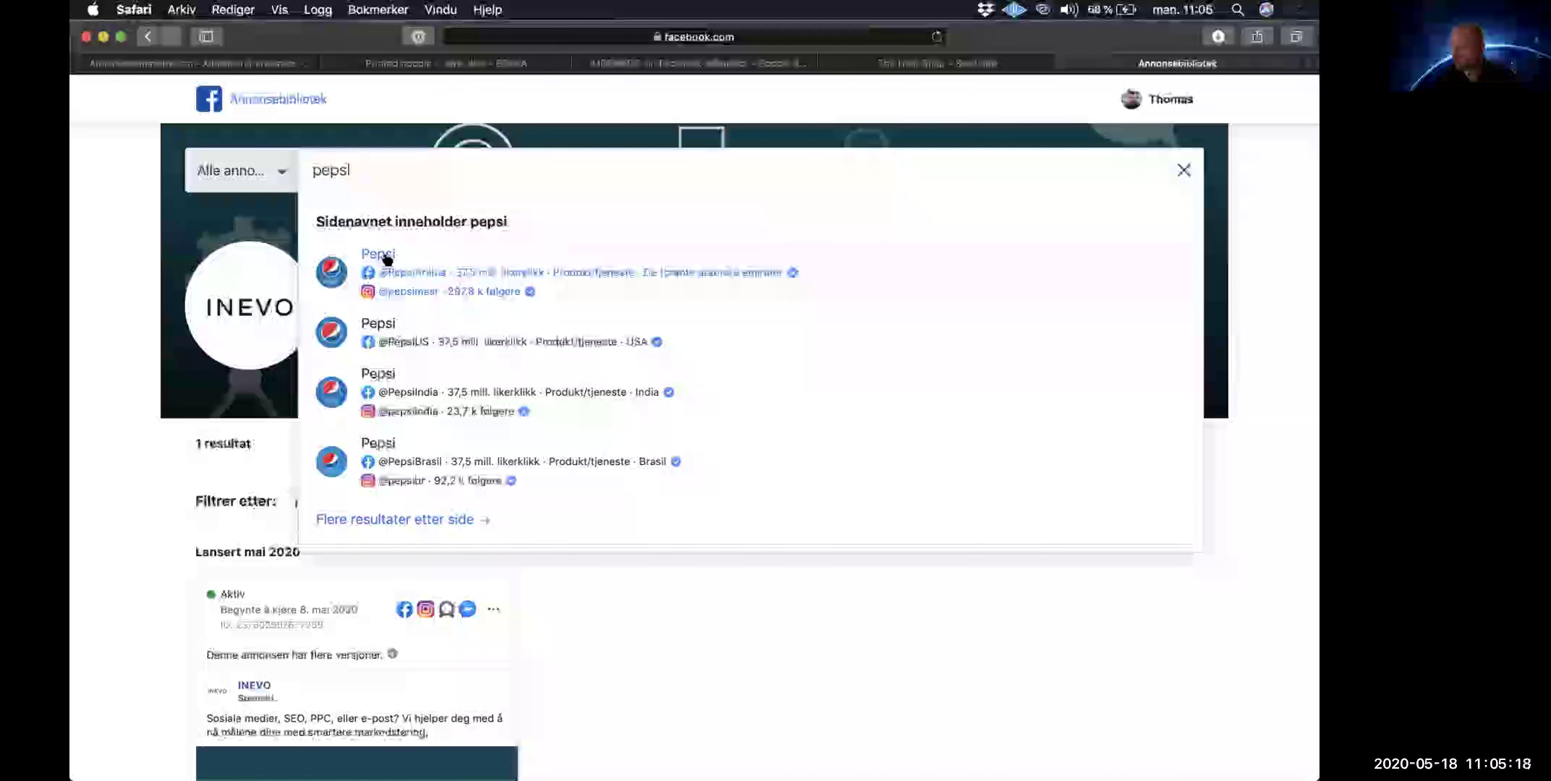
click(376, 322)
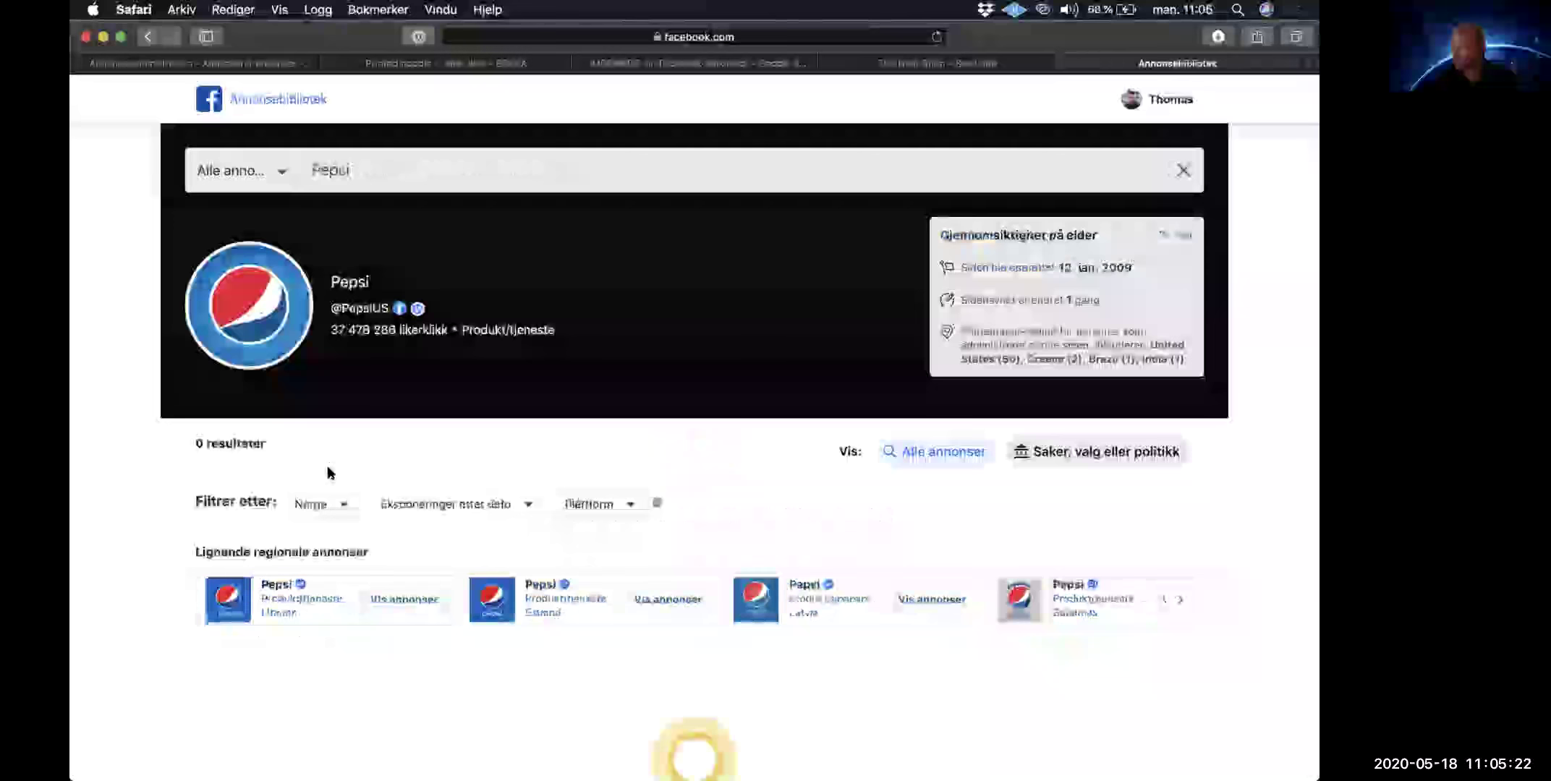
scroll(329, 434, down, 5)
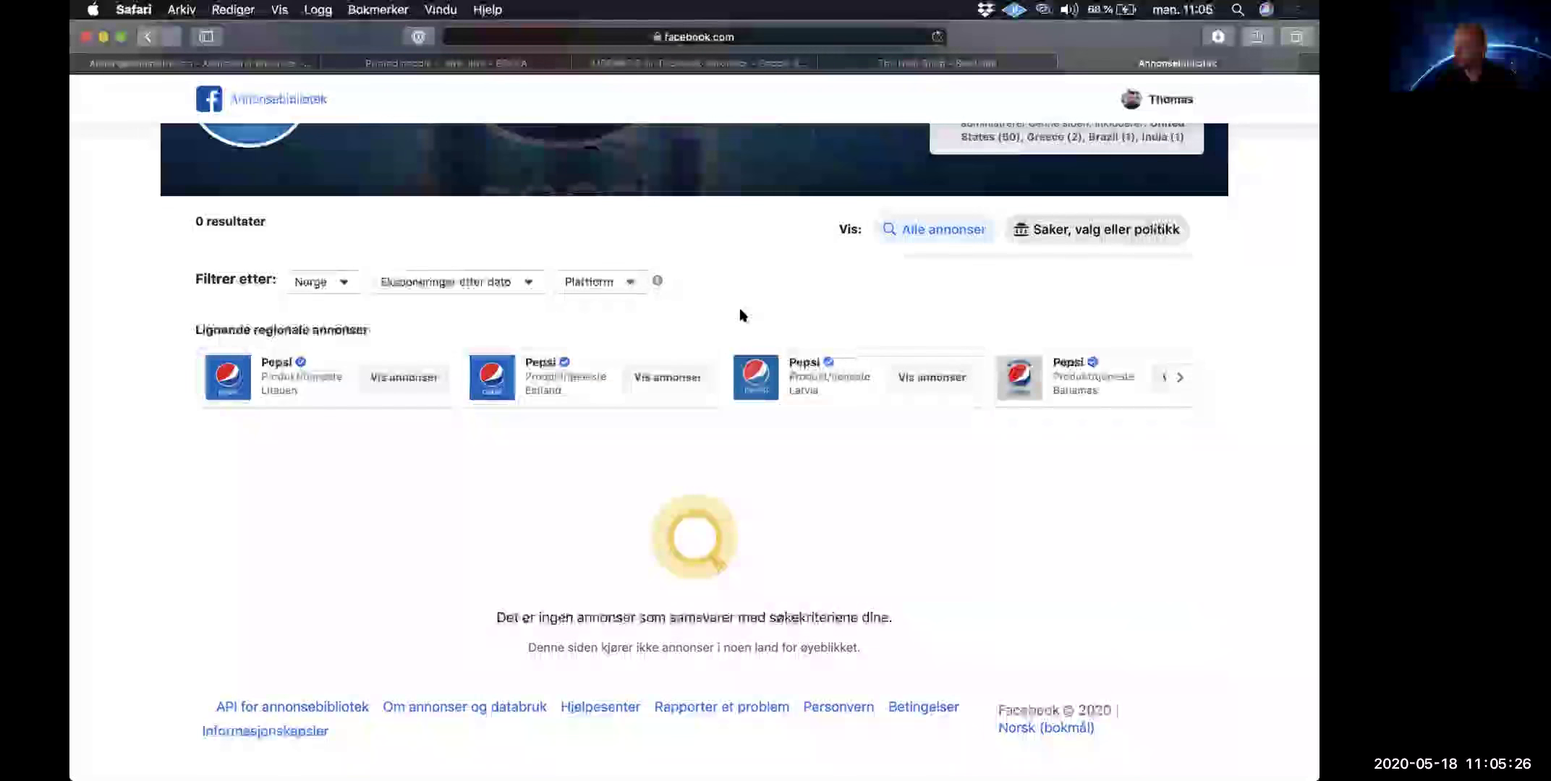
scroll(739, 314, up, 5)
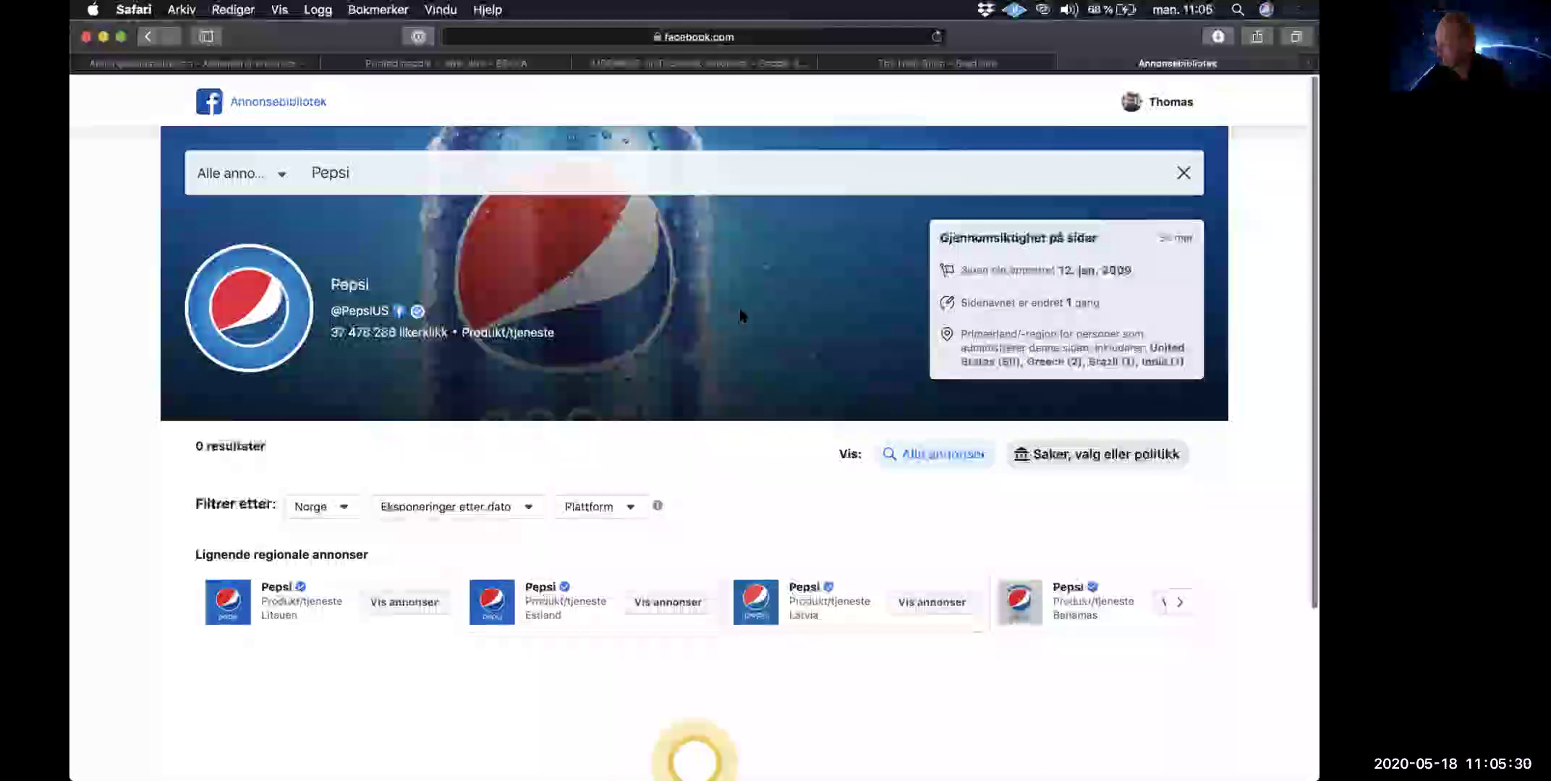
scroll(739, 315, down, 1)
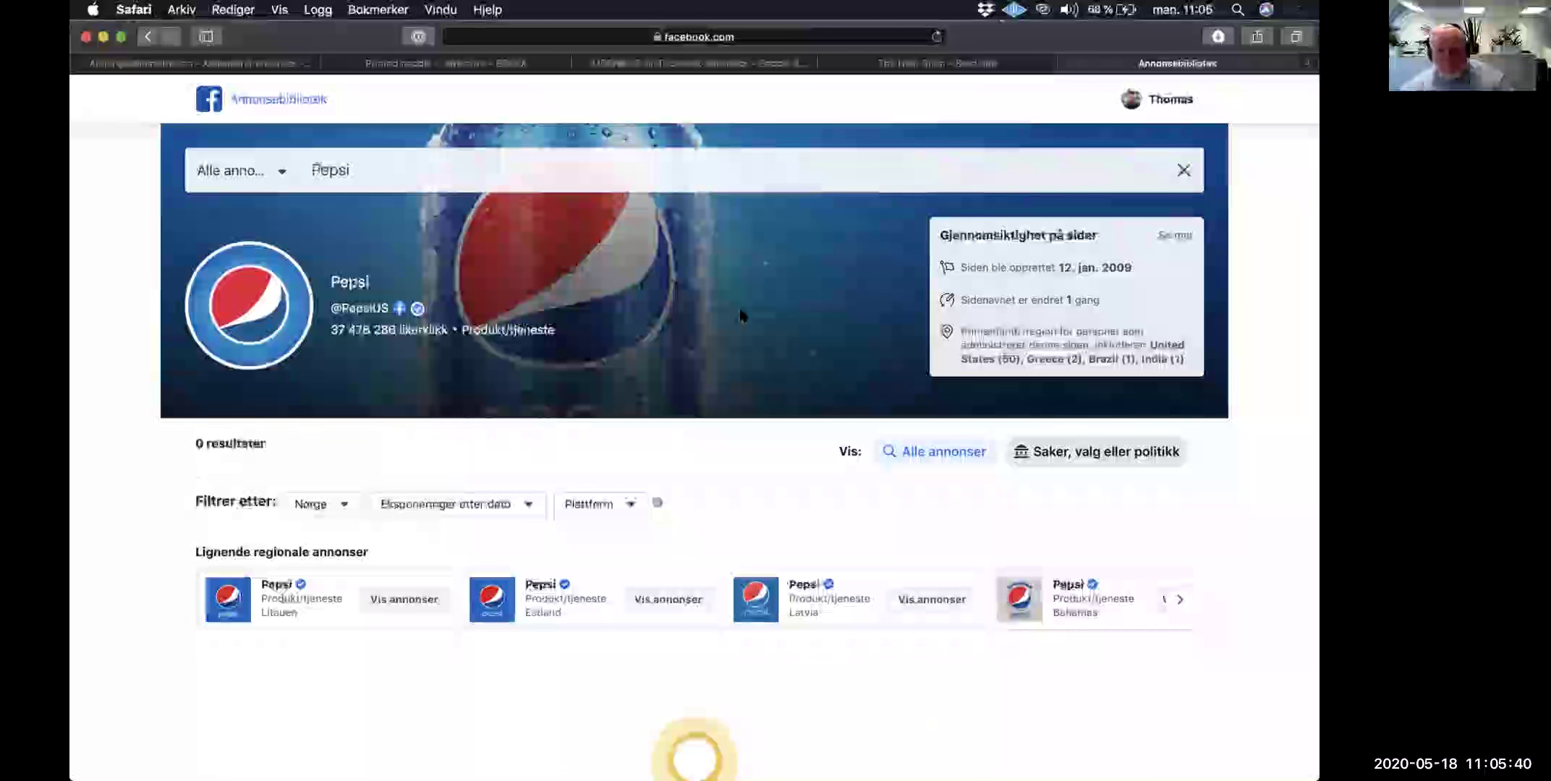
scroll(338, 495, down, 5)
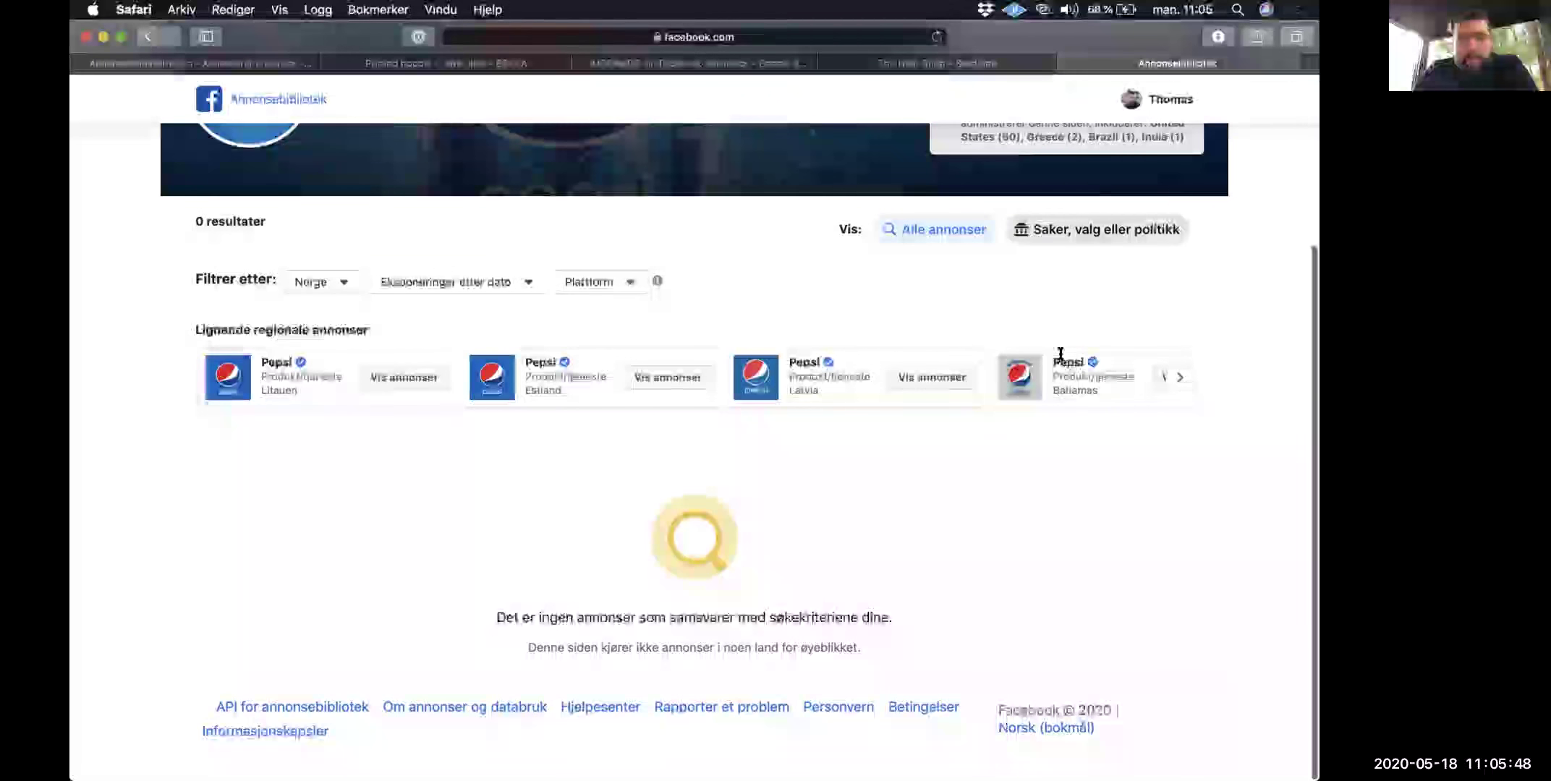
click(1174, 377)
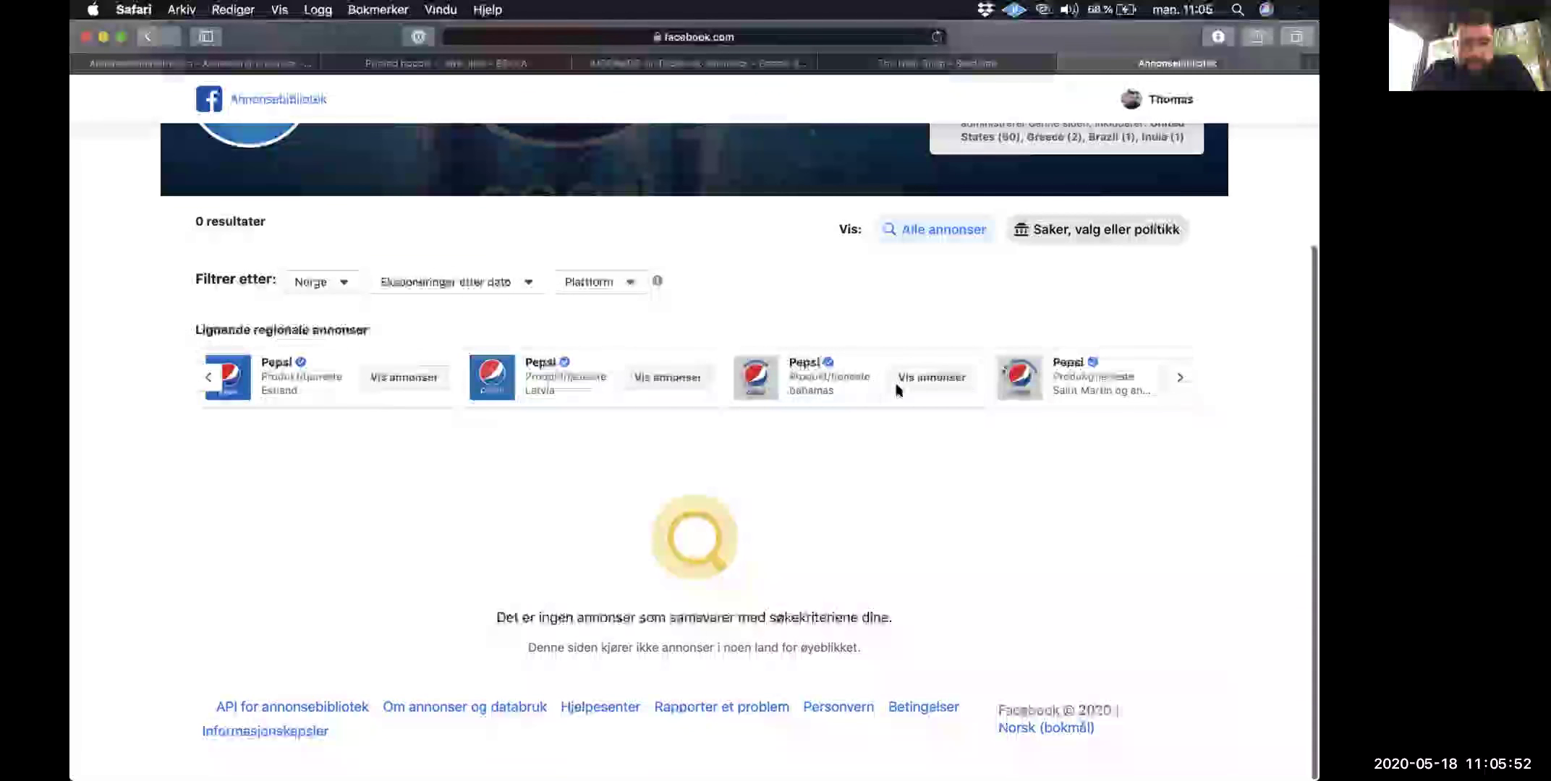
click(671, 376)
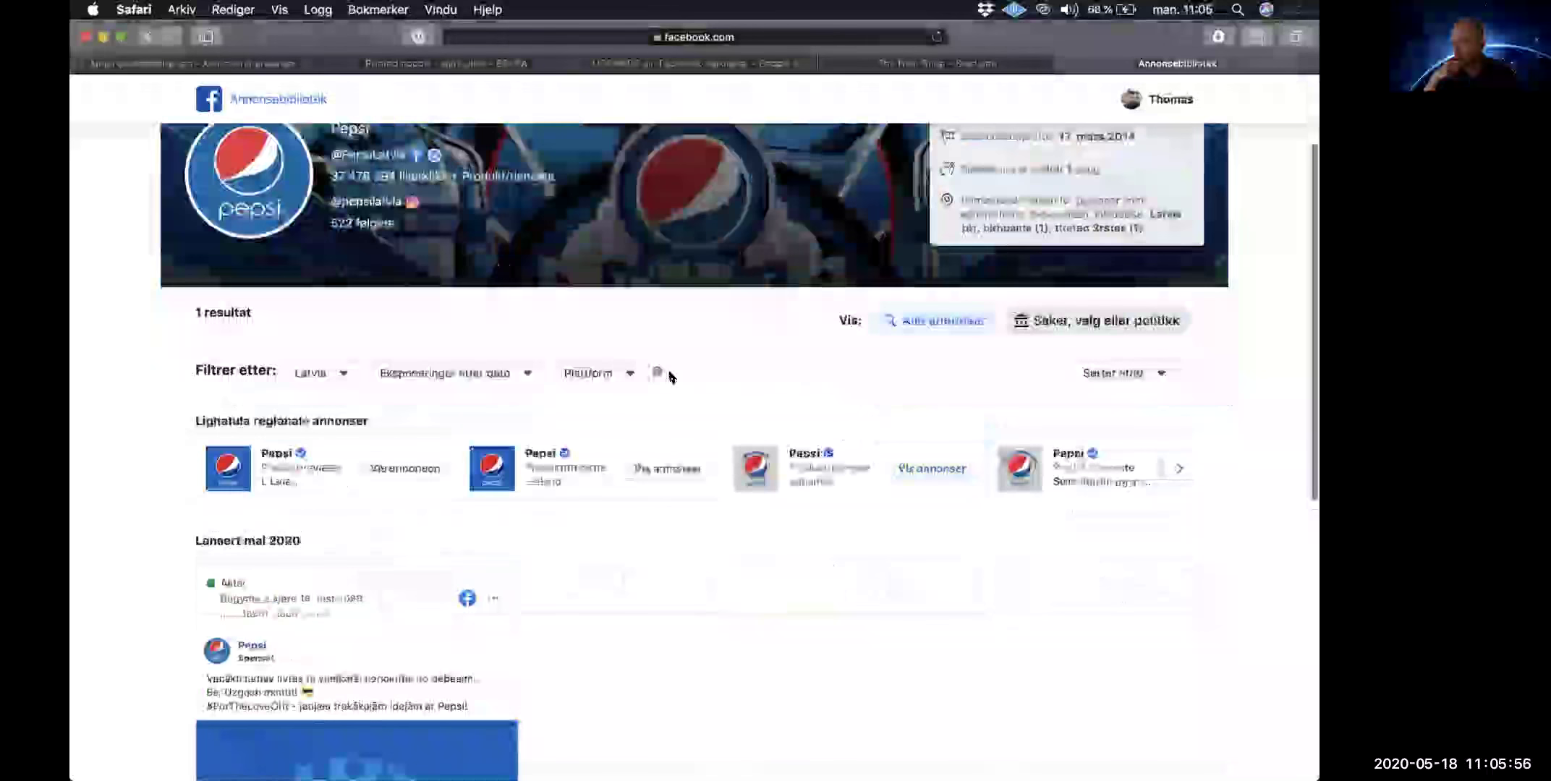
Step: Scroll through the Latvia Pepsi page's drone ad and the similar regional ads heading
scroll(671, 376, down, 8)
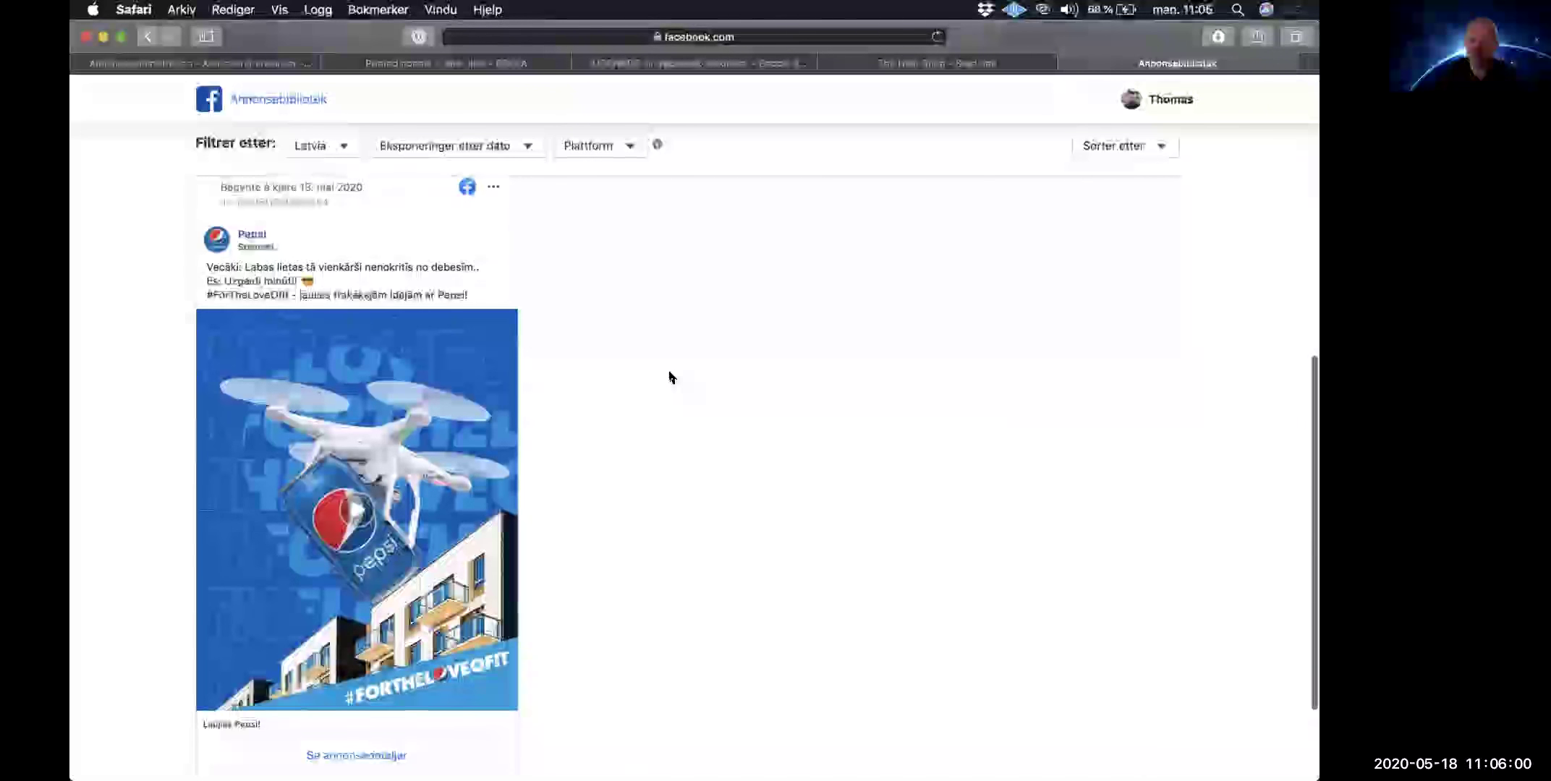
scroll(671, 376, up, 5)
scroll(545, 453, up, 2)
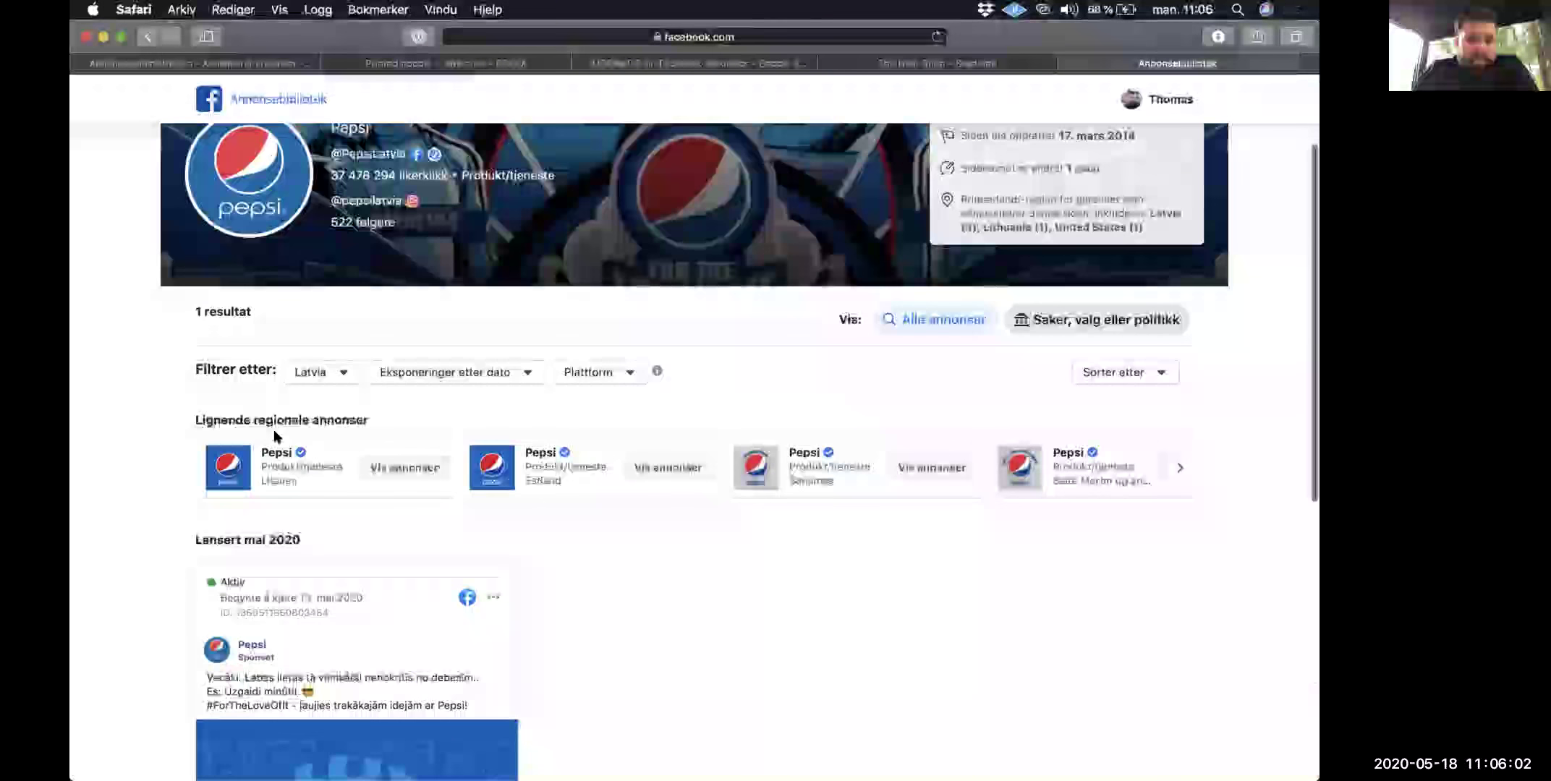
triple_click(341, 421)
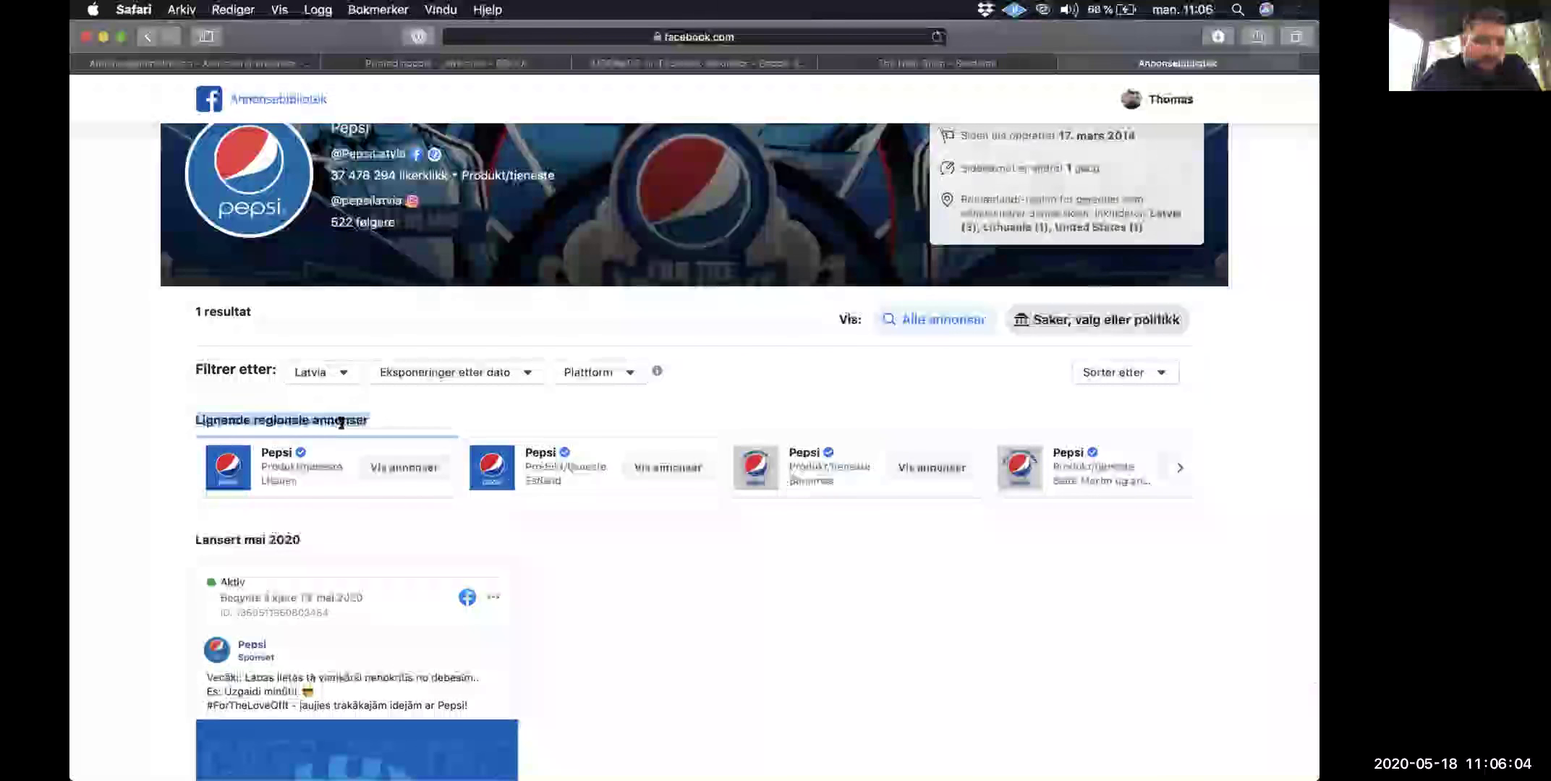
click(341, 423)
scroll(341, 424, down, 3)
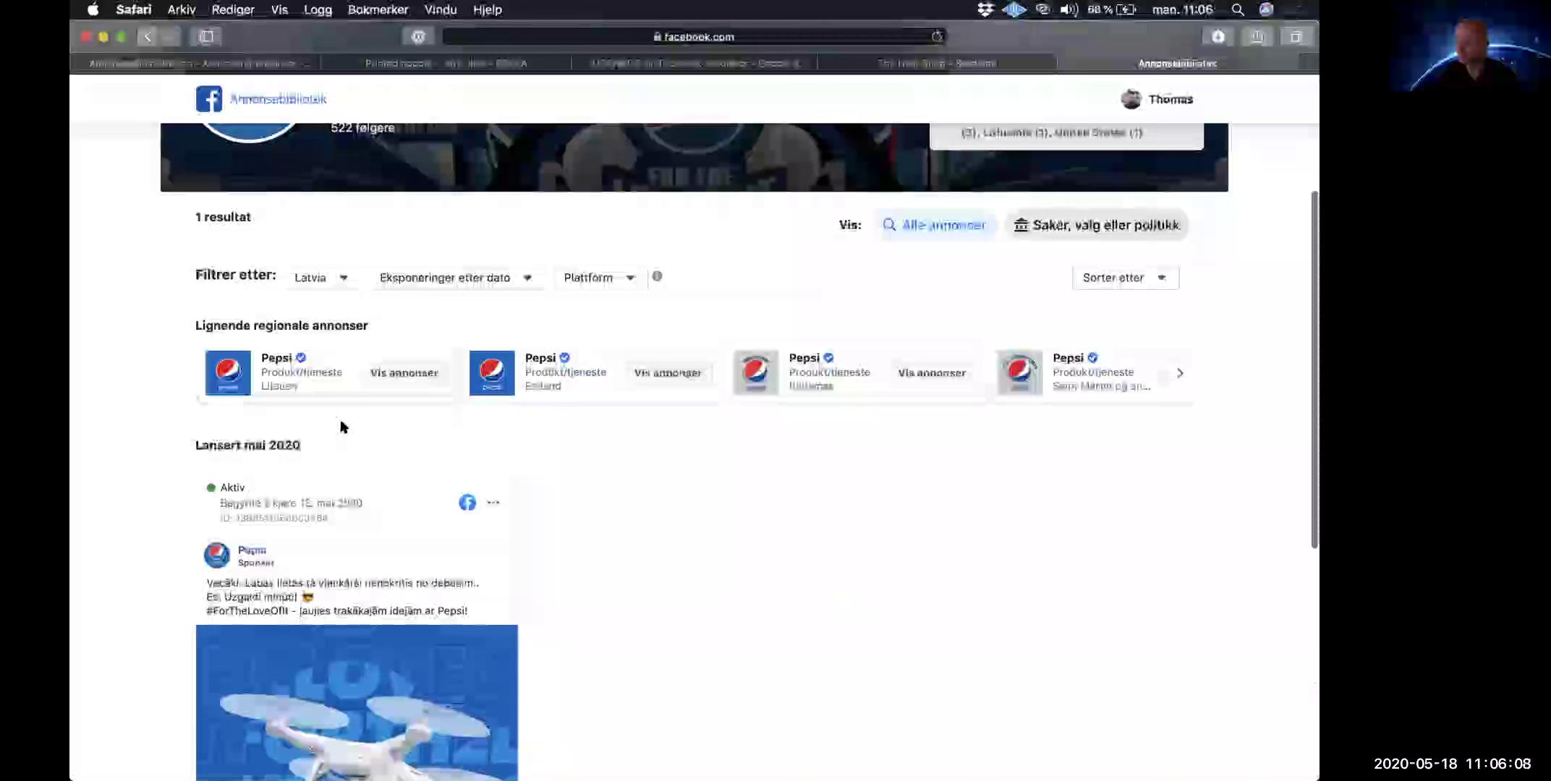
scroll(343, 427, down, 4)
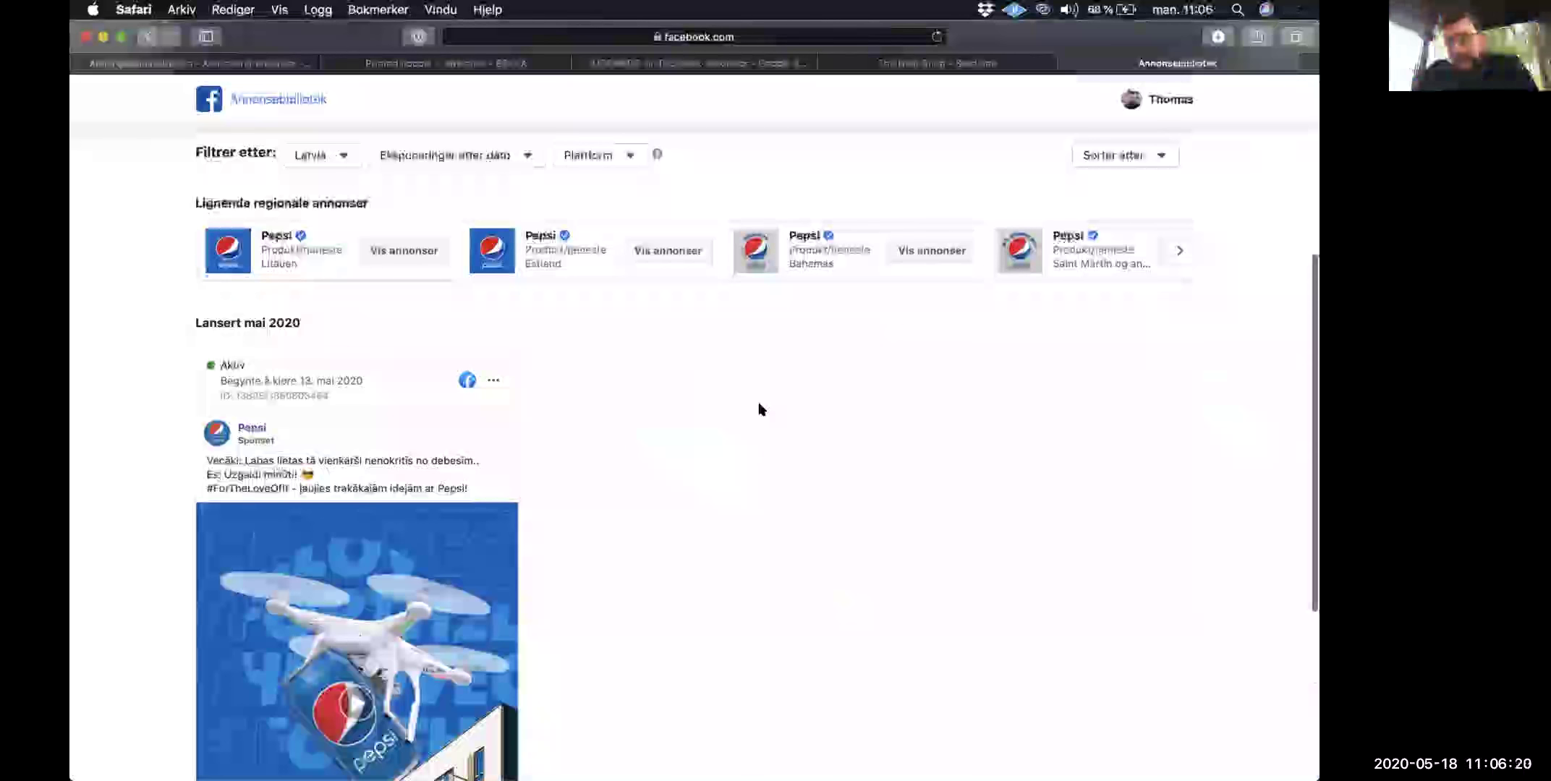
scroll(758, 409, up, 1)
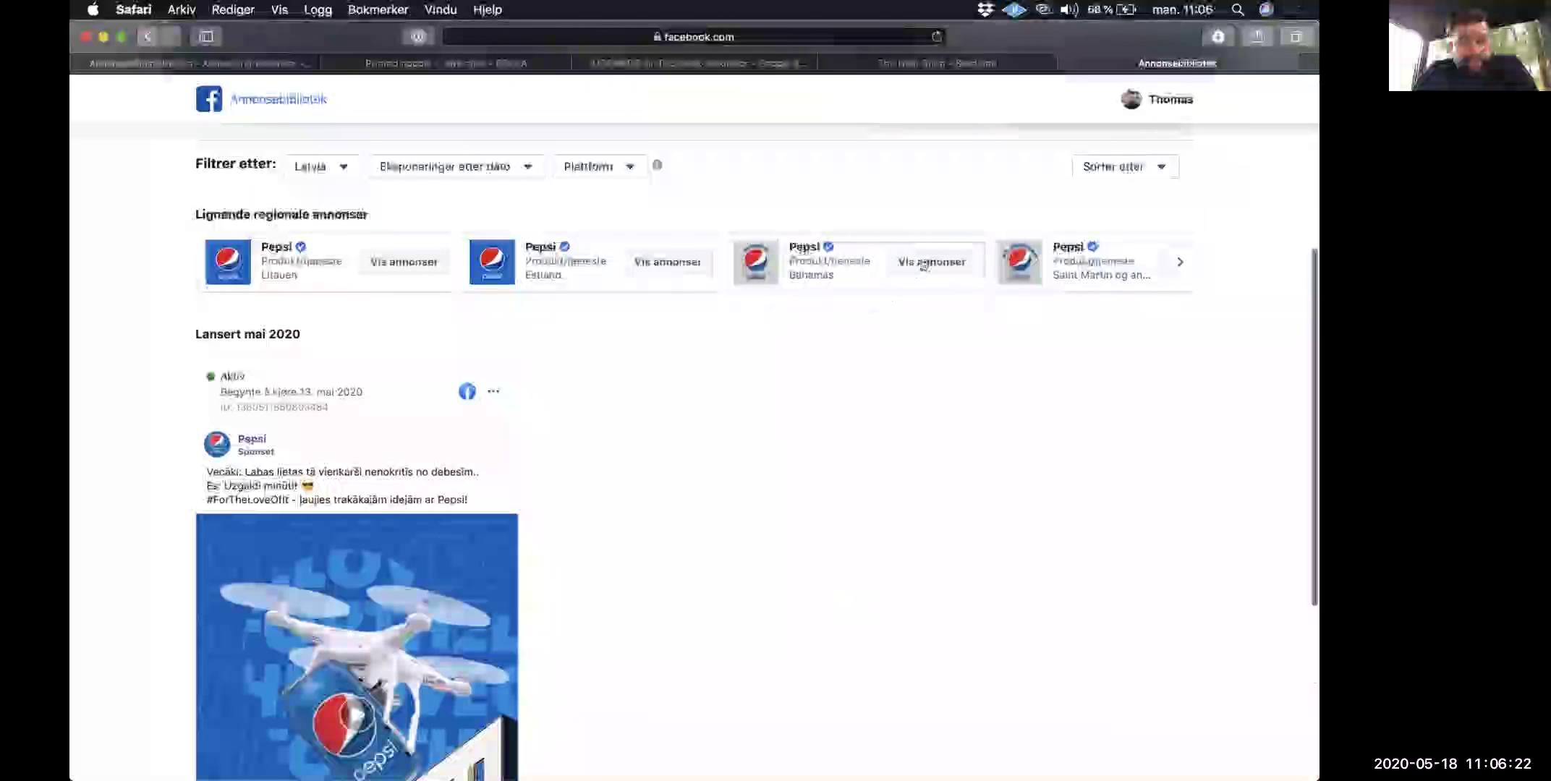
Step: View the Bahamas Pepsi page's ads, then go back to The Nest Shop's Facebook page
click(923, 262)
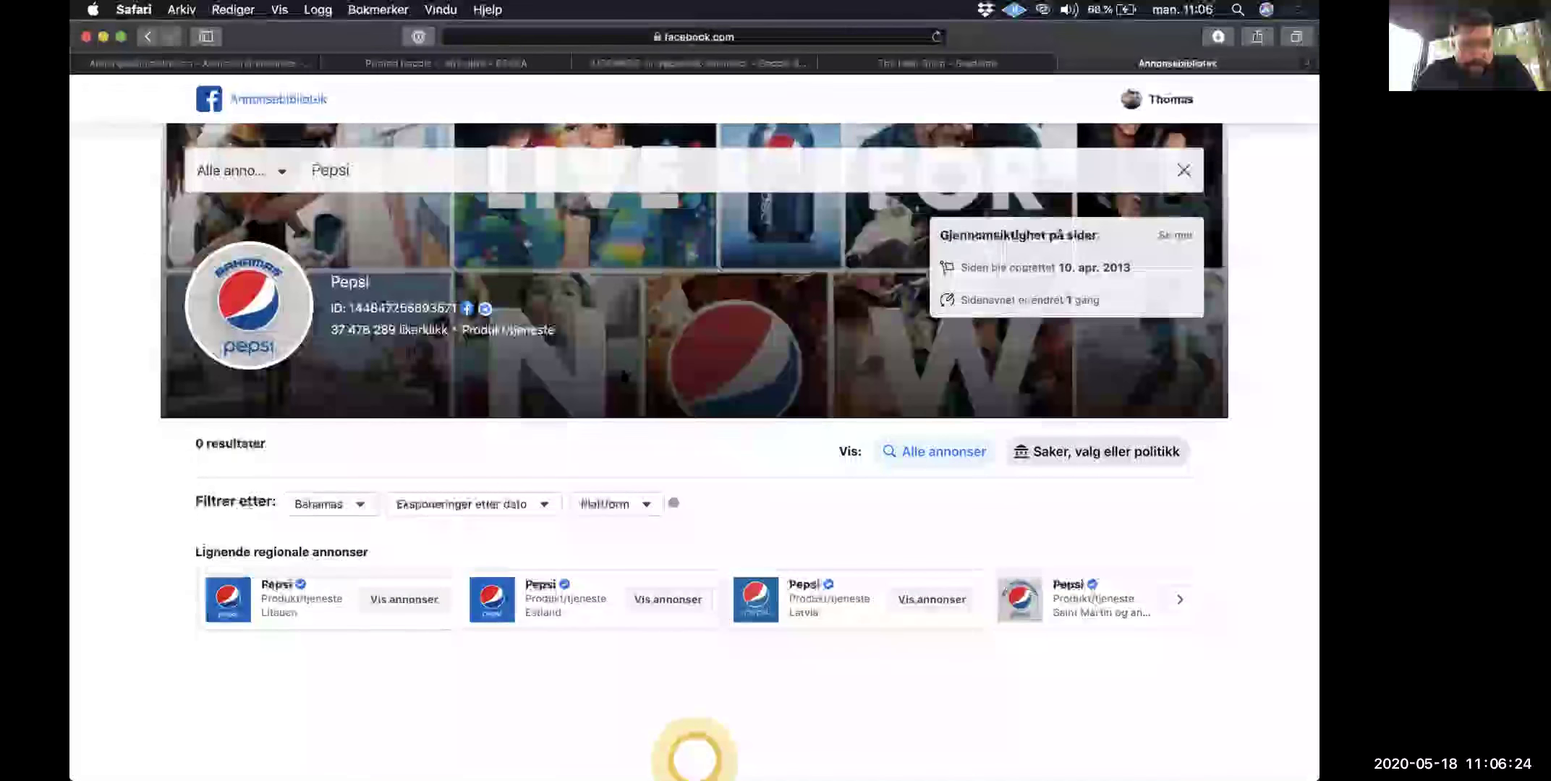
scroll(434, 326, down, 5)
scroll(428, 318, up, 5)
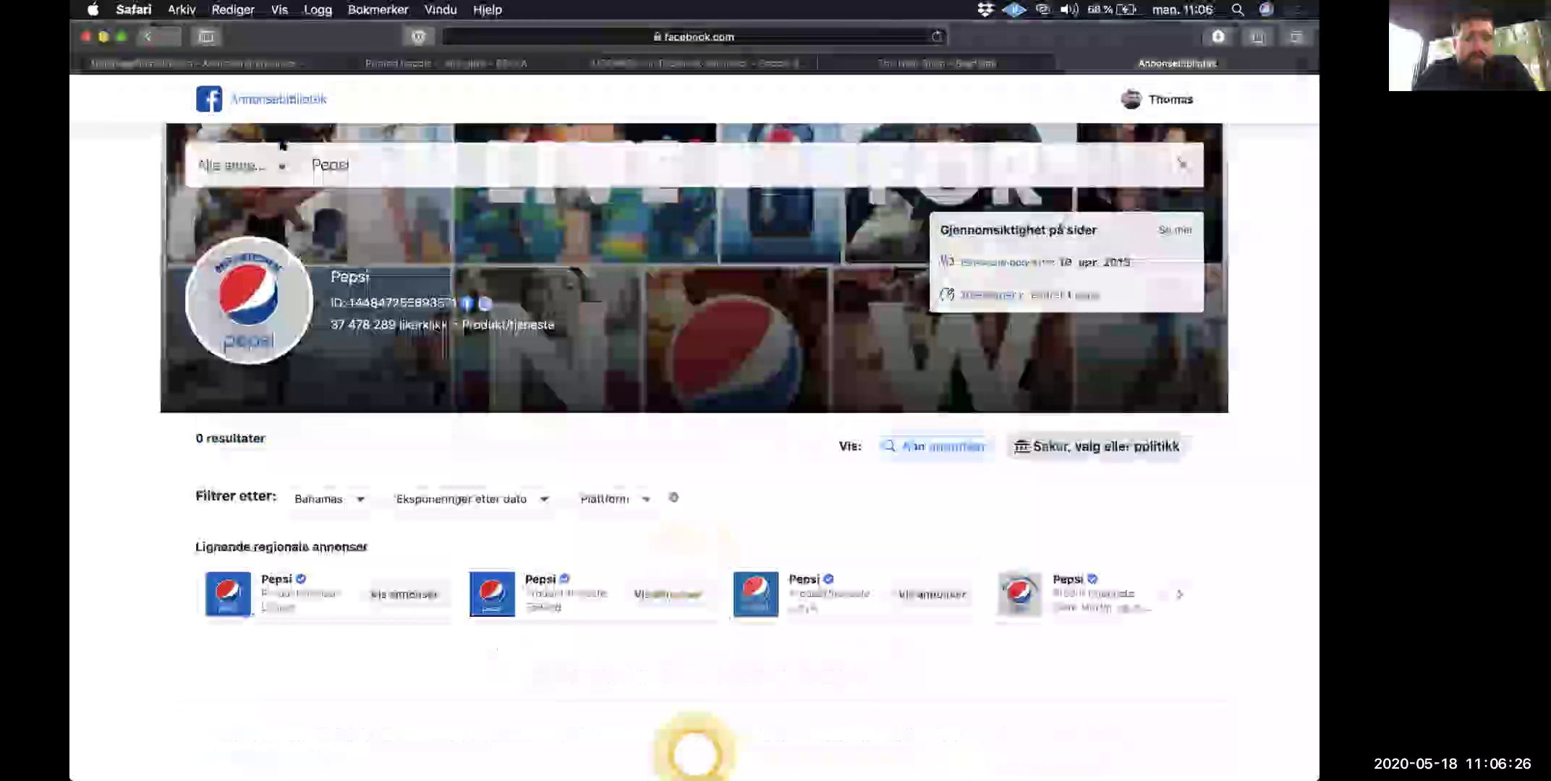
scroll(446, 133, up, 2)
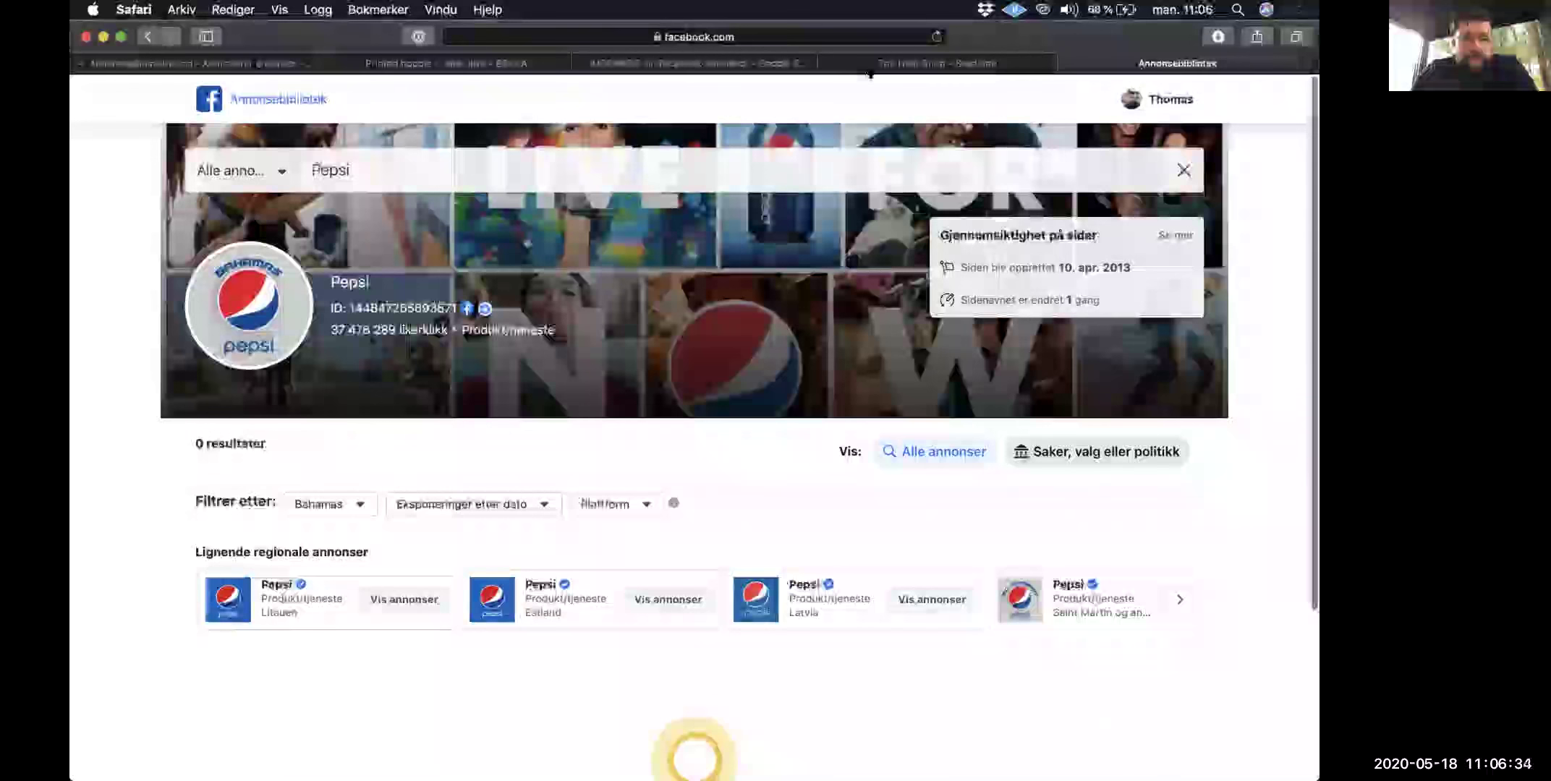
click(869, 63)
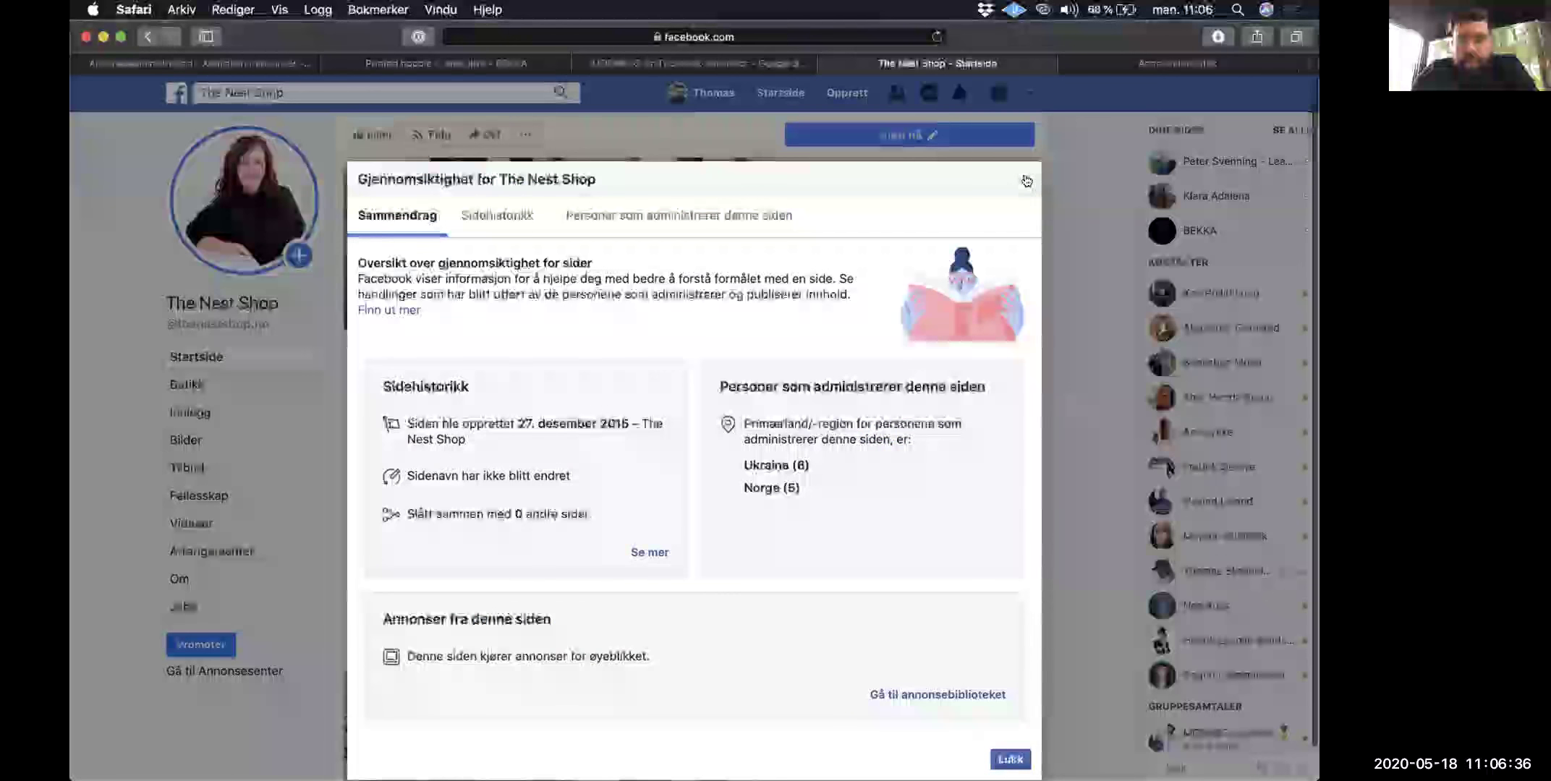
Step: Open The Nest Shop's ads in the library and page through the first ad's photos
click(929, 697)
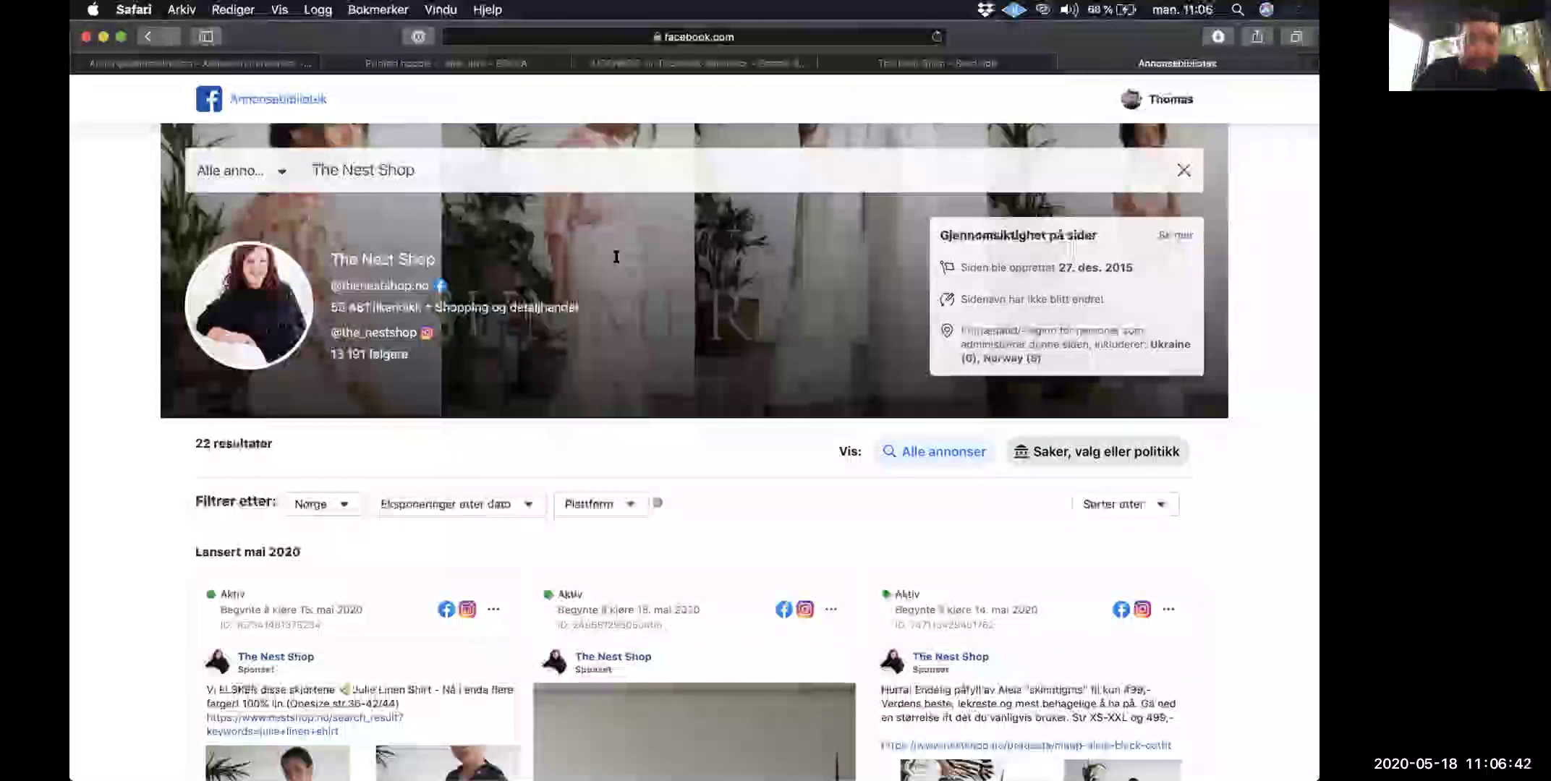
scroll(425, 391, down, 1)
scroll(426, 390, down, 10)
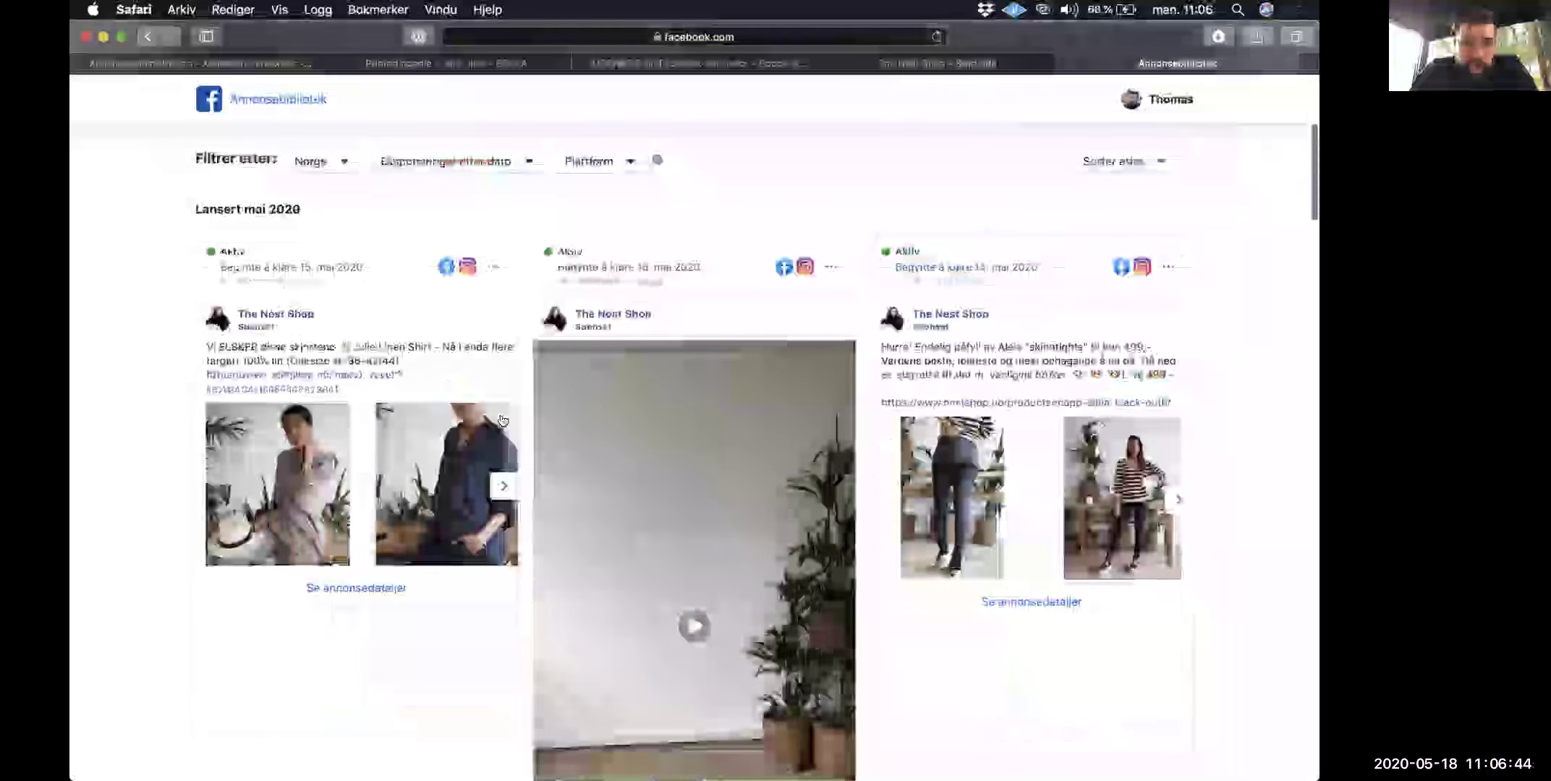
click(503, 421)
scroll(503, 421, down, 12)
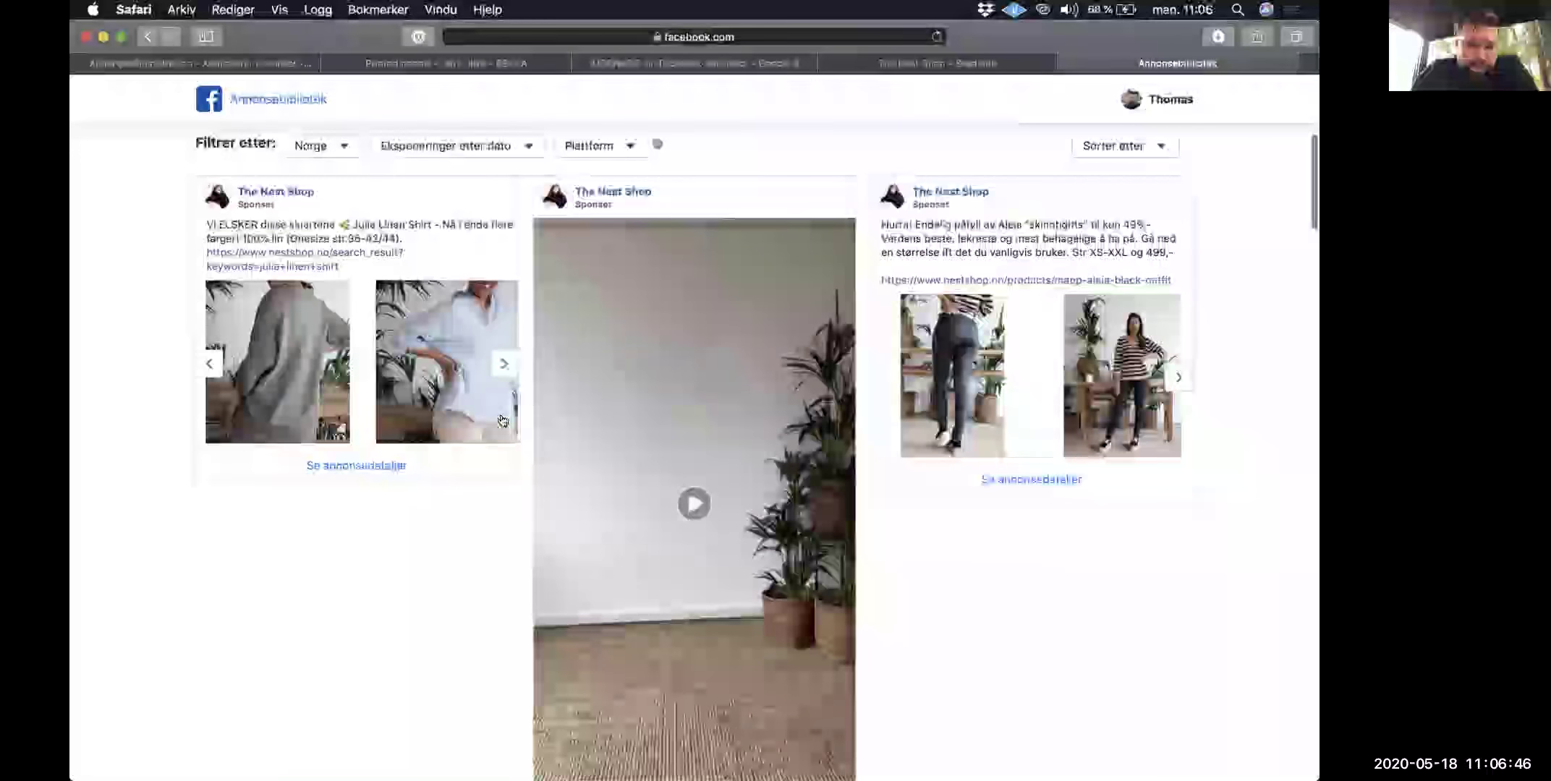
scroll(499, 416, down, 7)
click(483, 410)
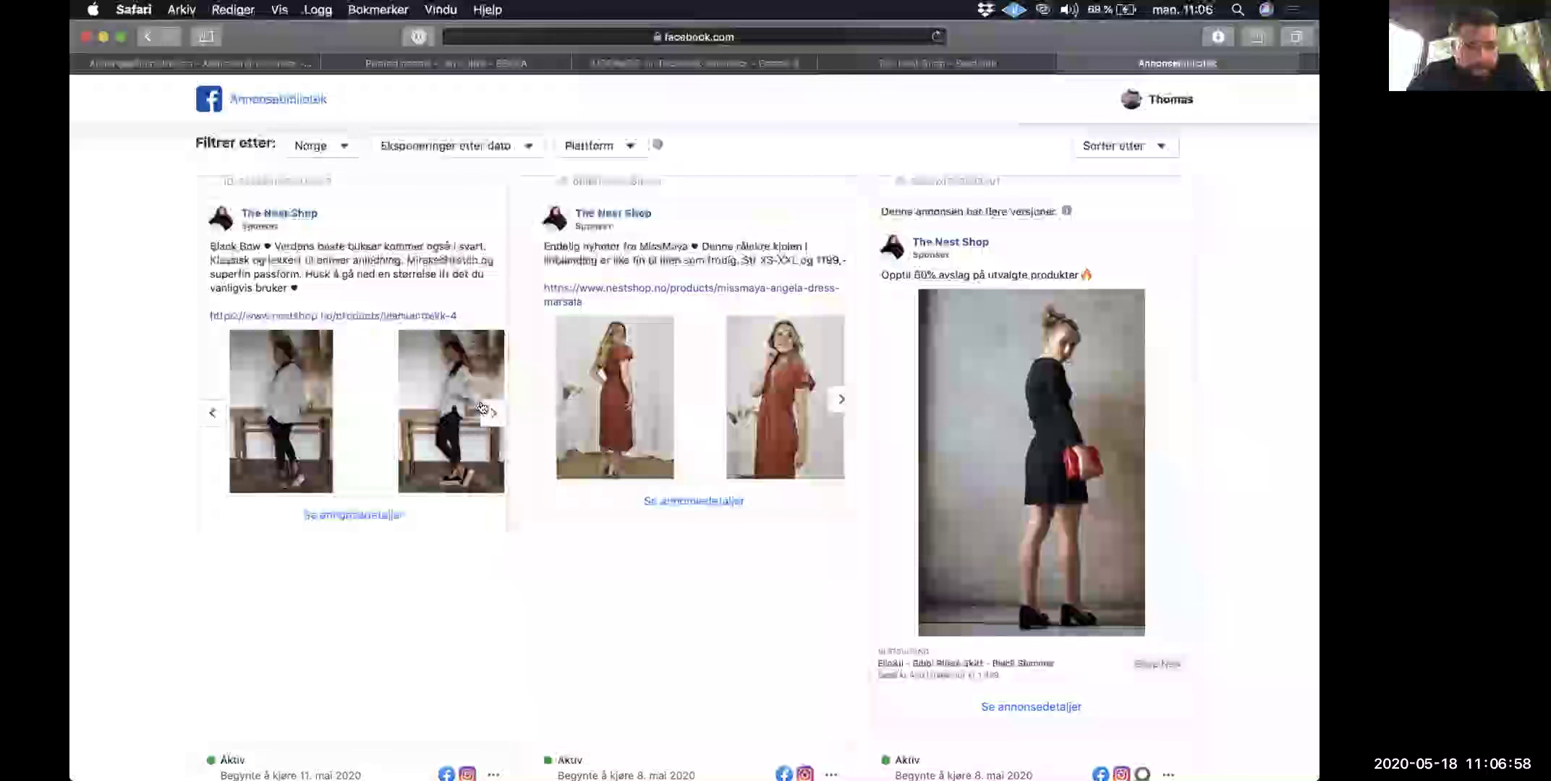
scroll(482, 407, down, 5)
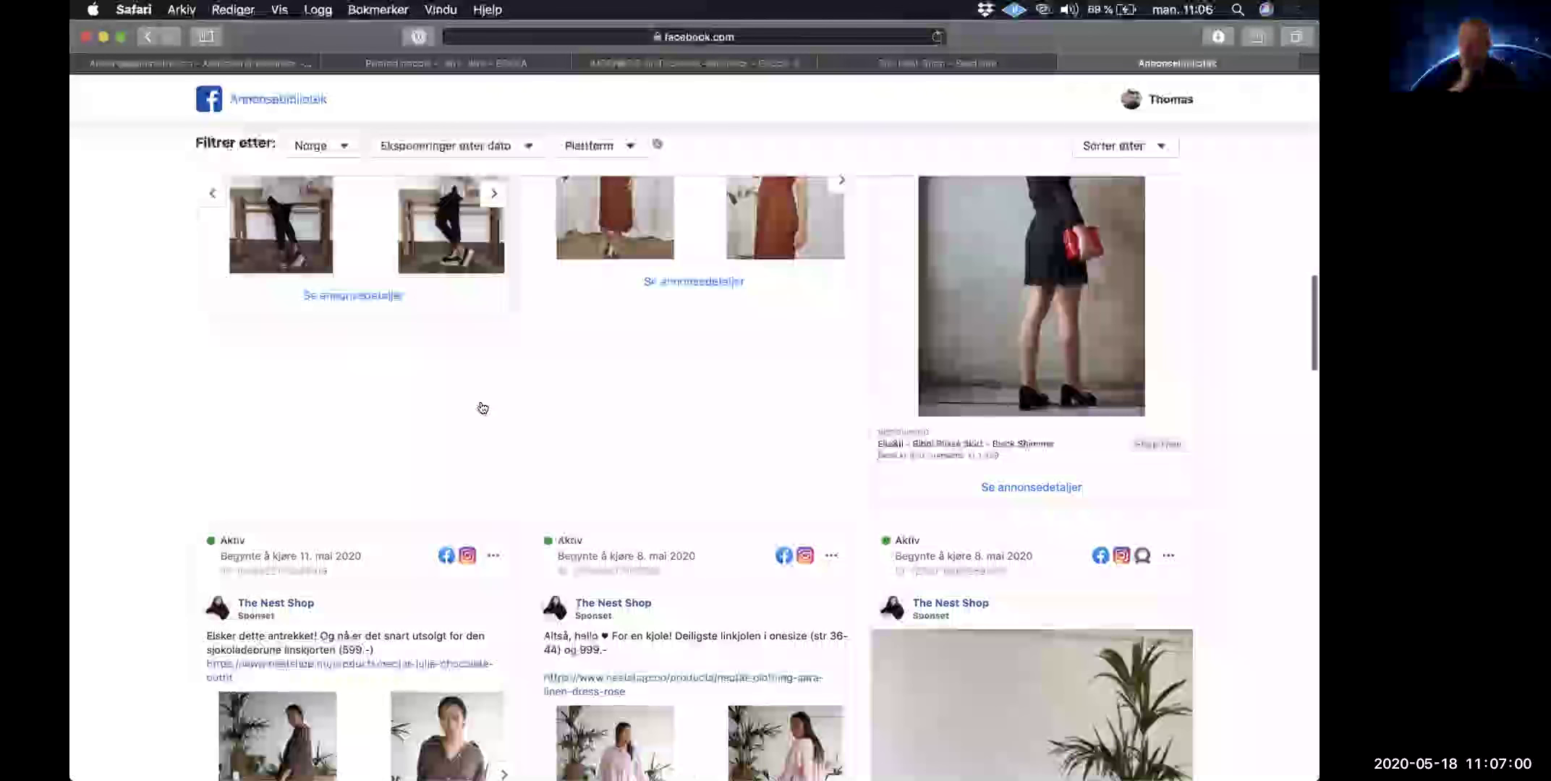
scroll(483, 409, down, 7)
Step: Browse more ads' images, including the shoe close-up and yellow-dress photos, then return to the BEKKA hoodie page
click(504, 475)
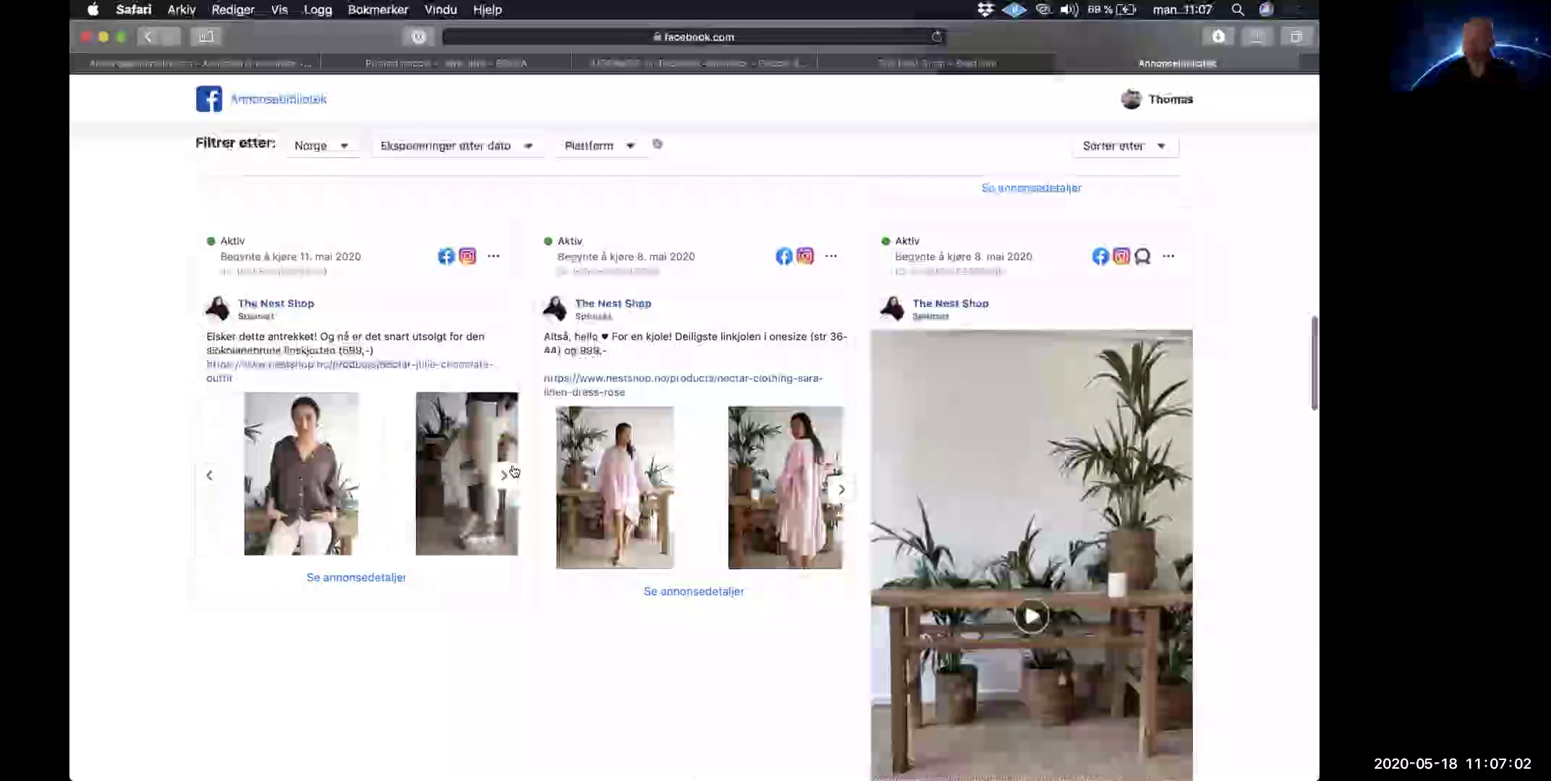
click(502, 474)
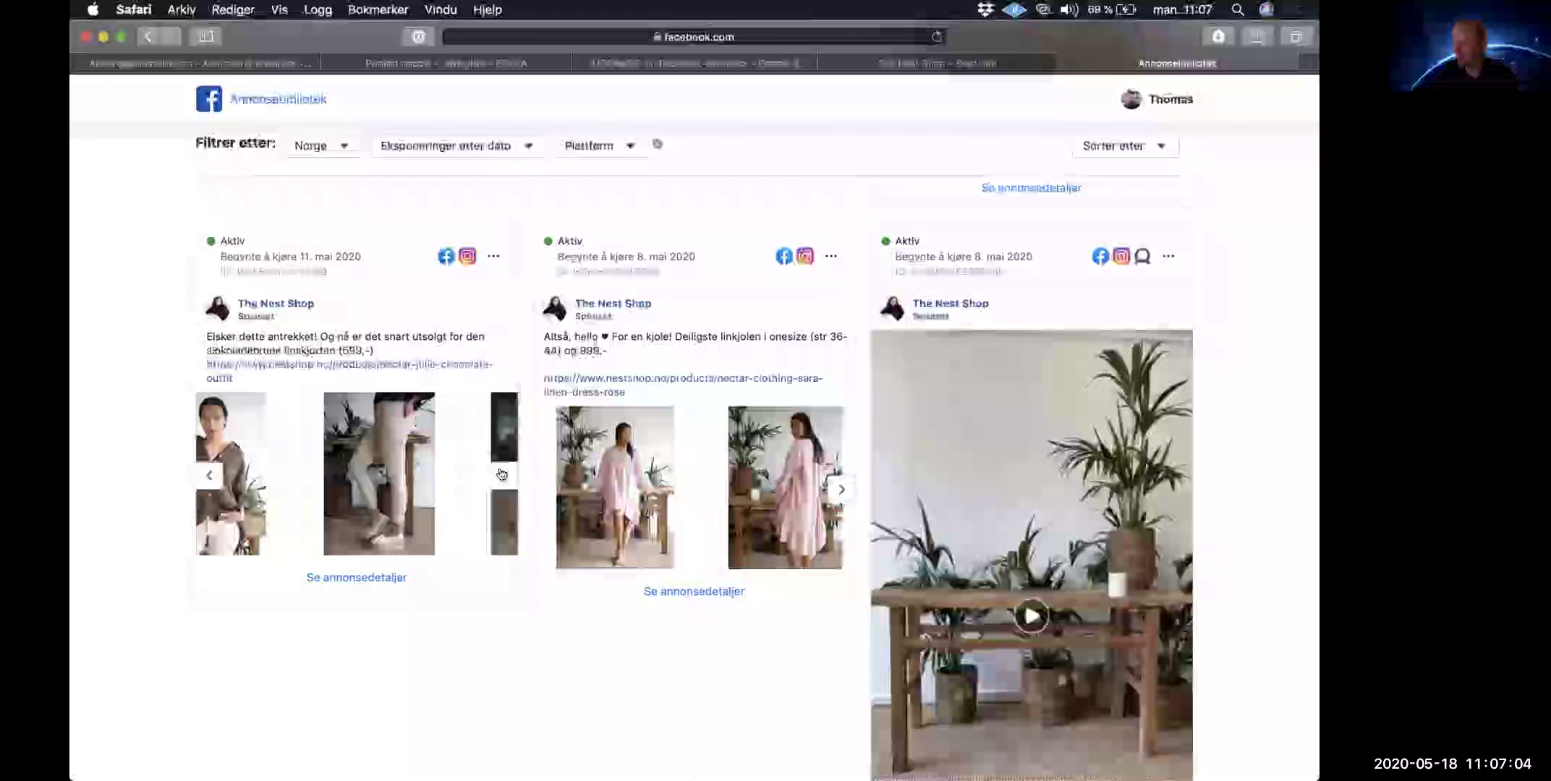
scroll(502, 475, down, 5)
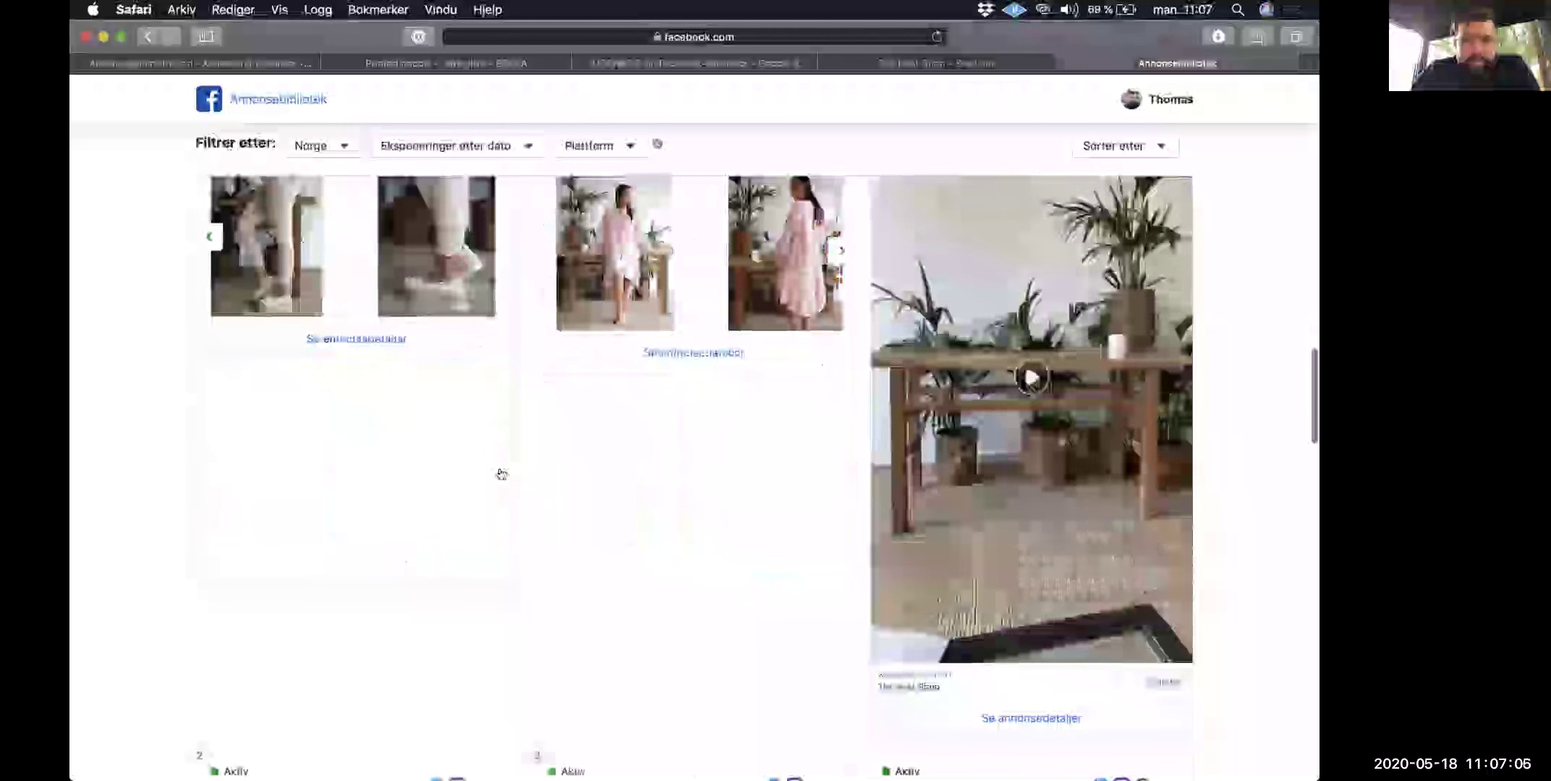
scroll(485, 499, down, 10)
click(492, 495)
click(488, 496)
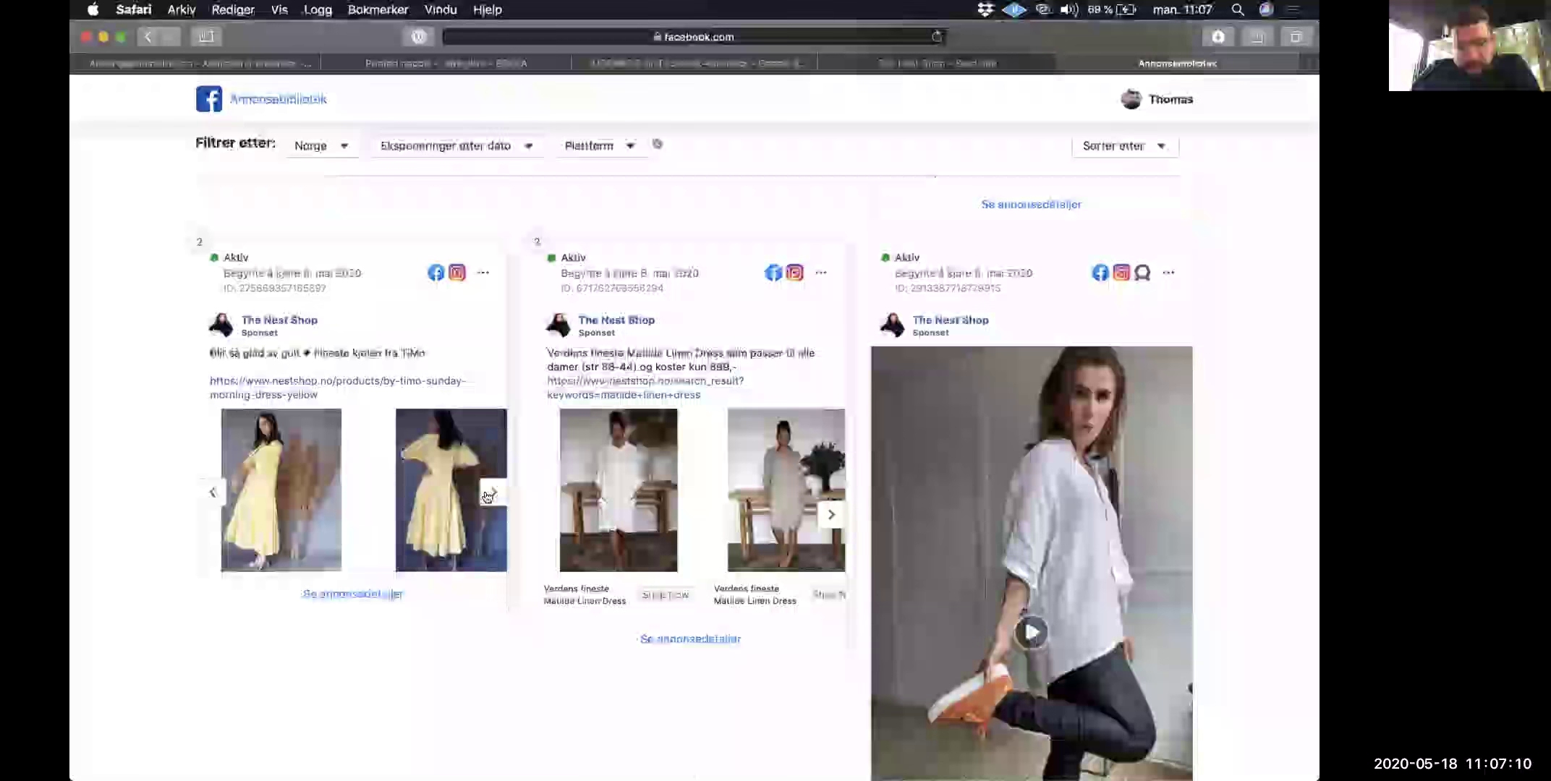
scroll(487, 497, down, 1)
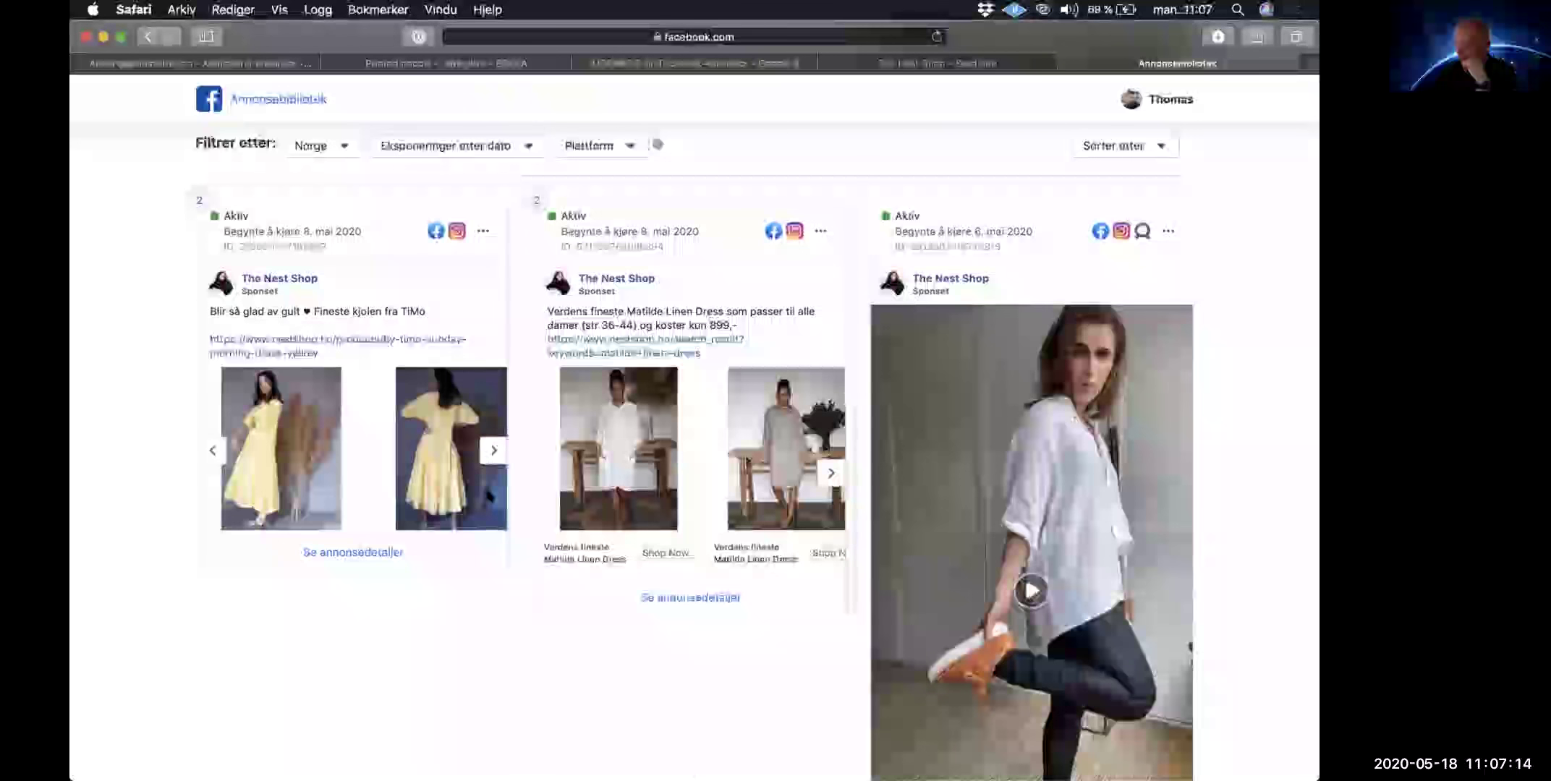
scroll(489, 496, down, 6)
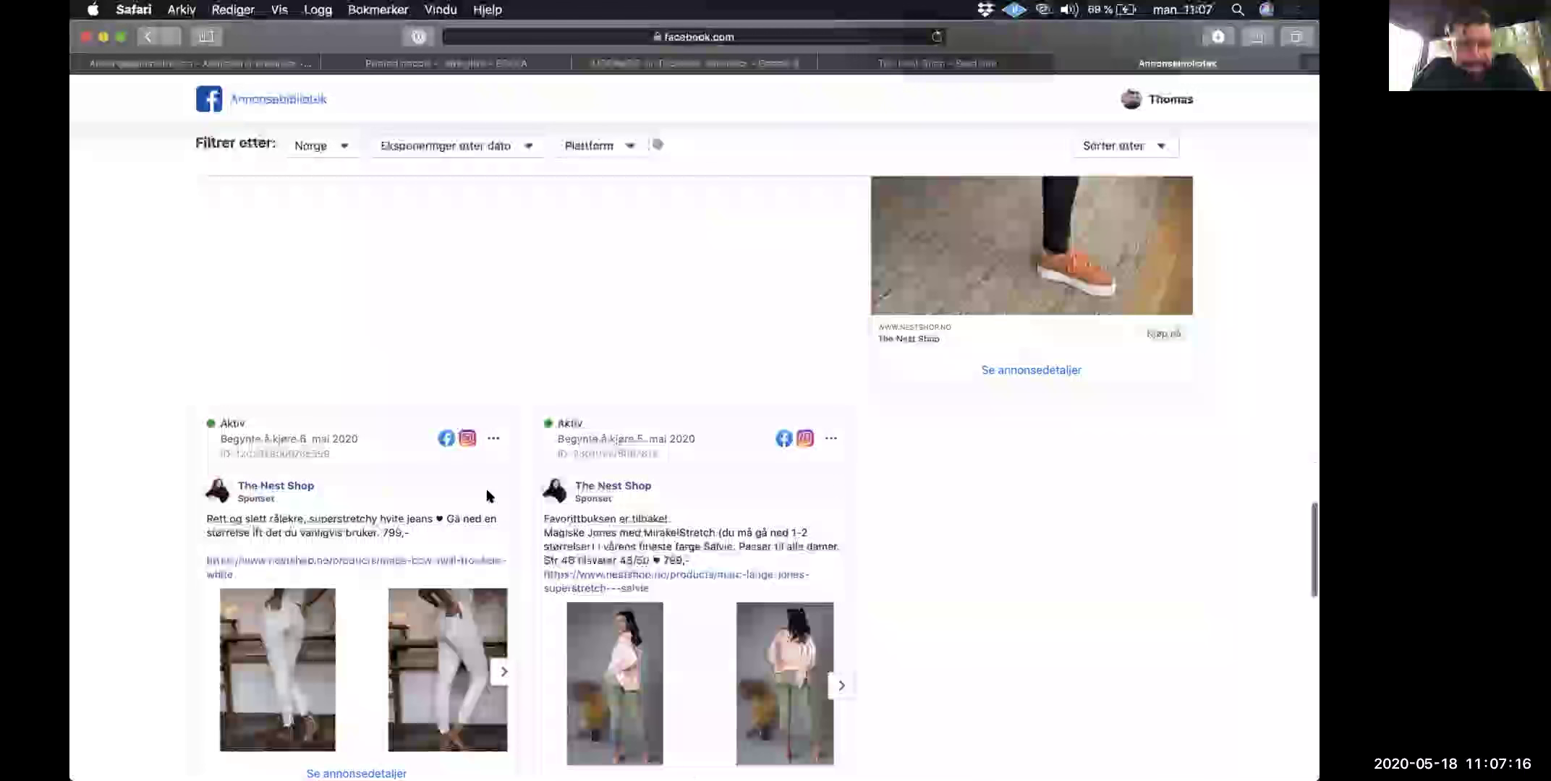
scroll(487, 498, down, 5)
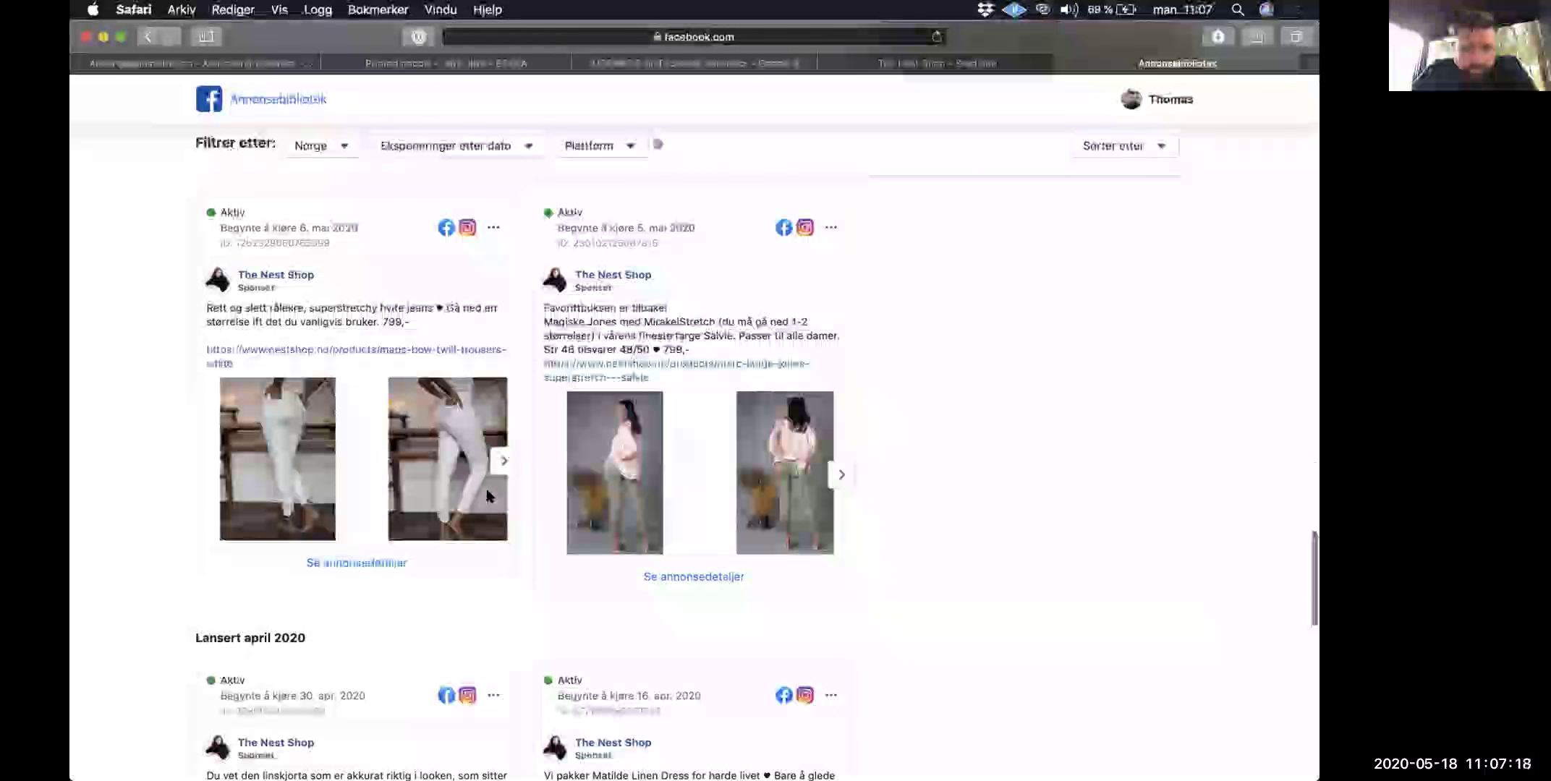
scroll(487, 497, up, 15)
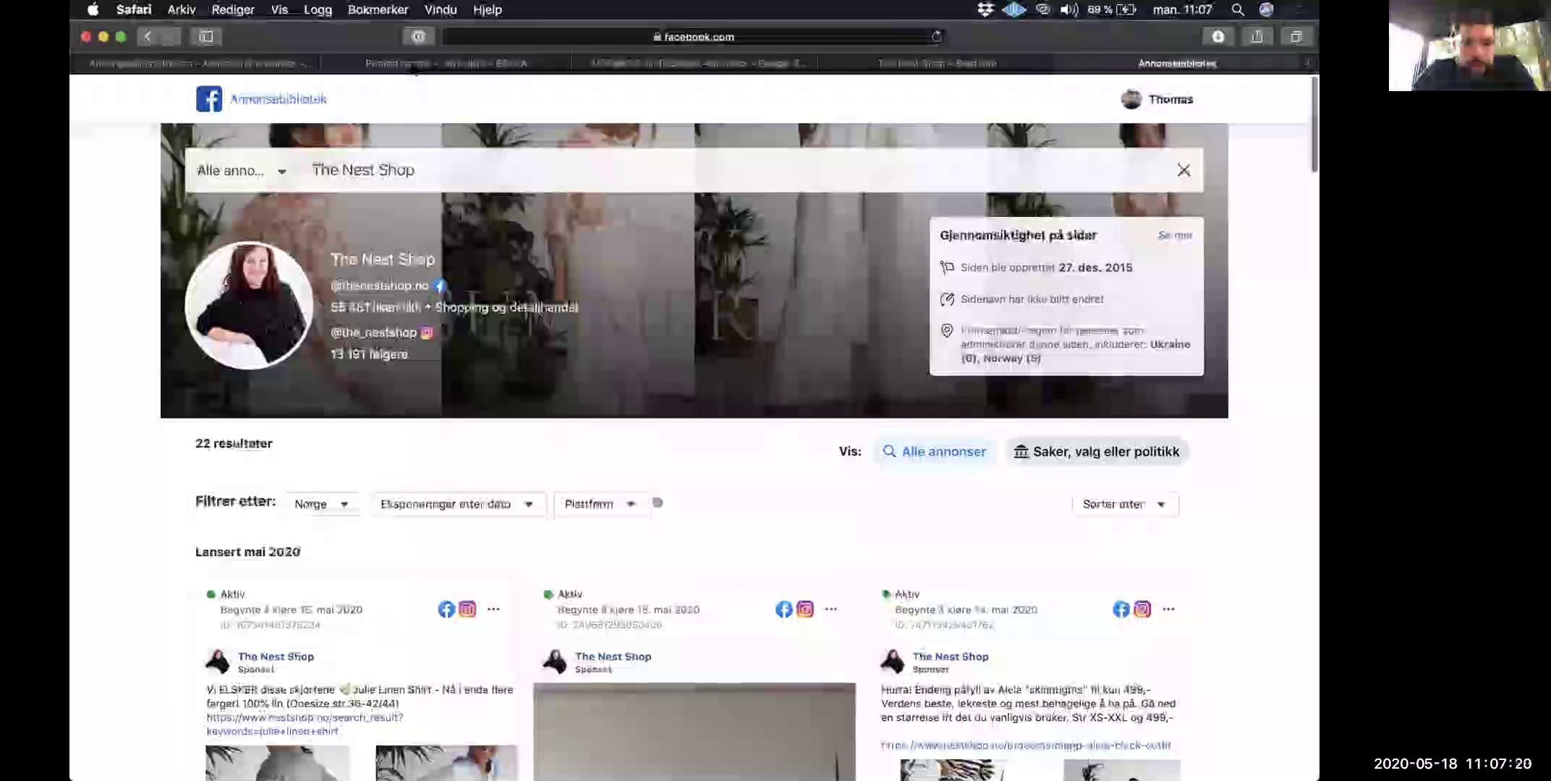
click(414, 65)
Step: Reload the BEKKA page to its Spring News 2020 homepage and zoom out two steps
scroll(397, 221, up, 2)
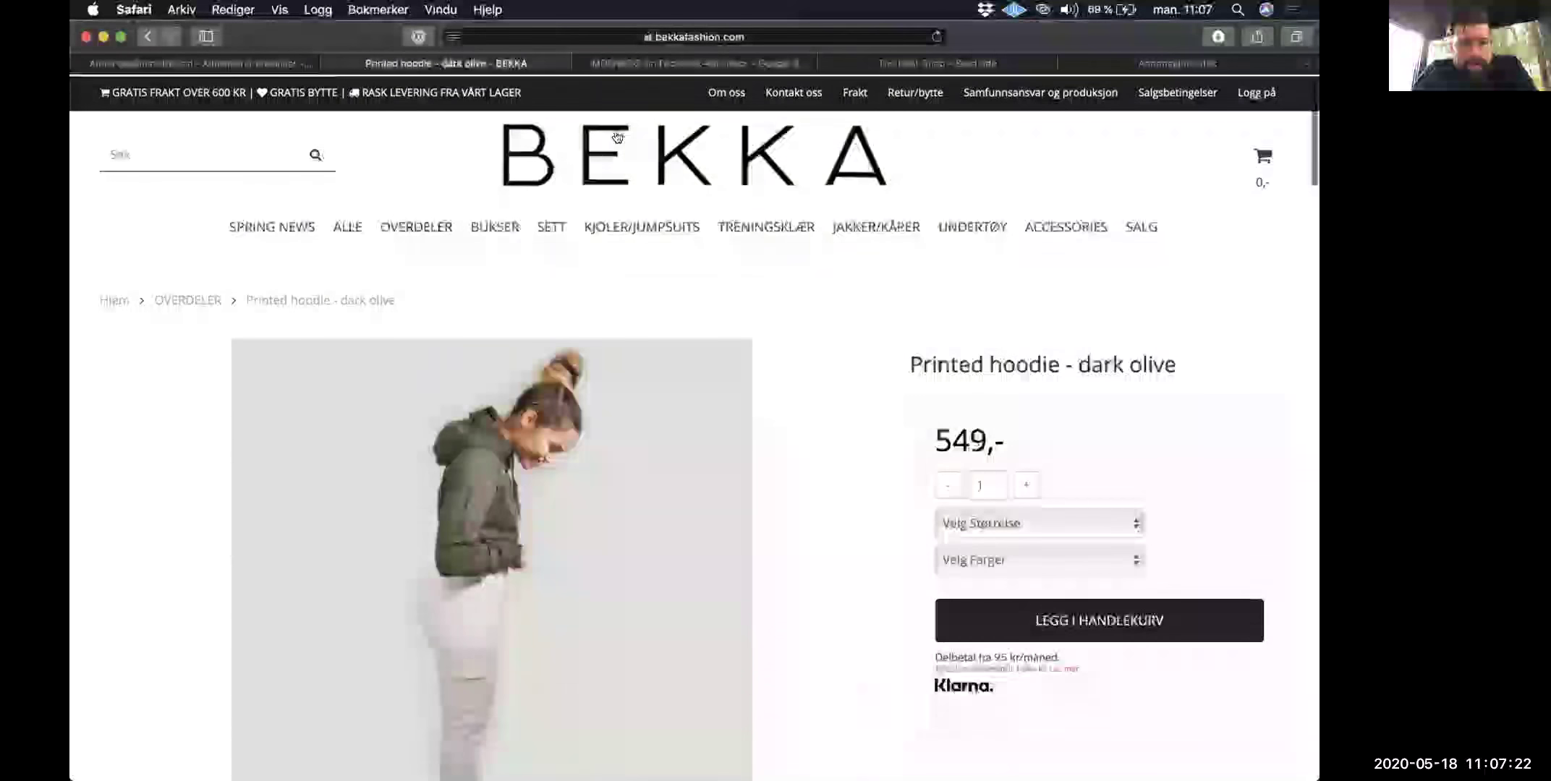
key(super+r)
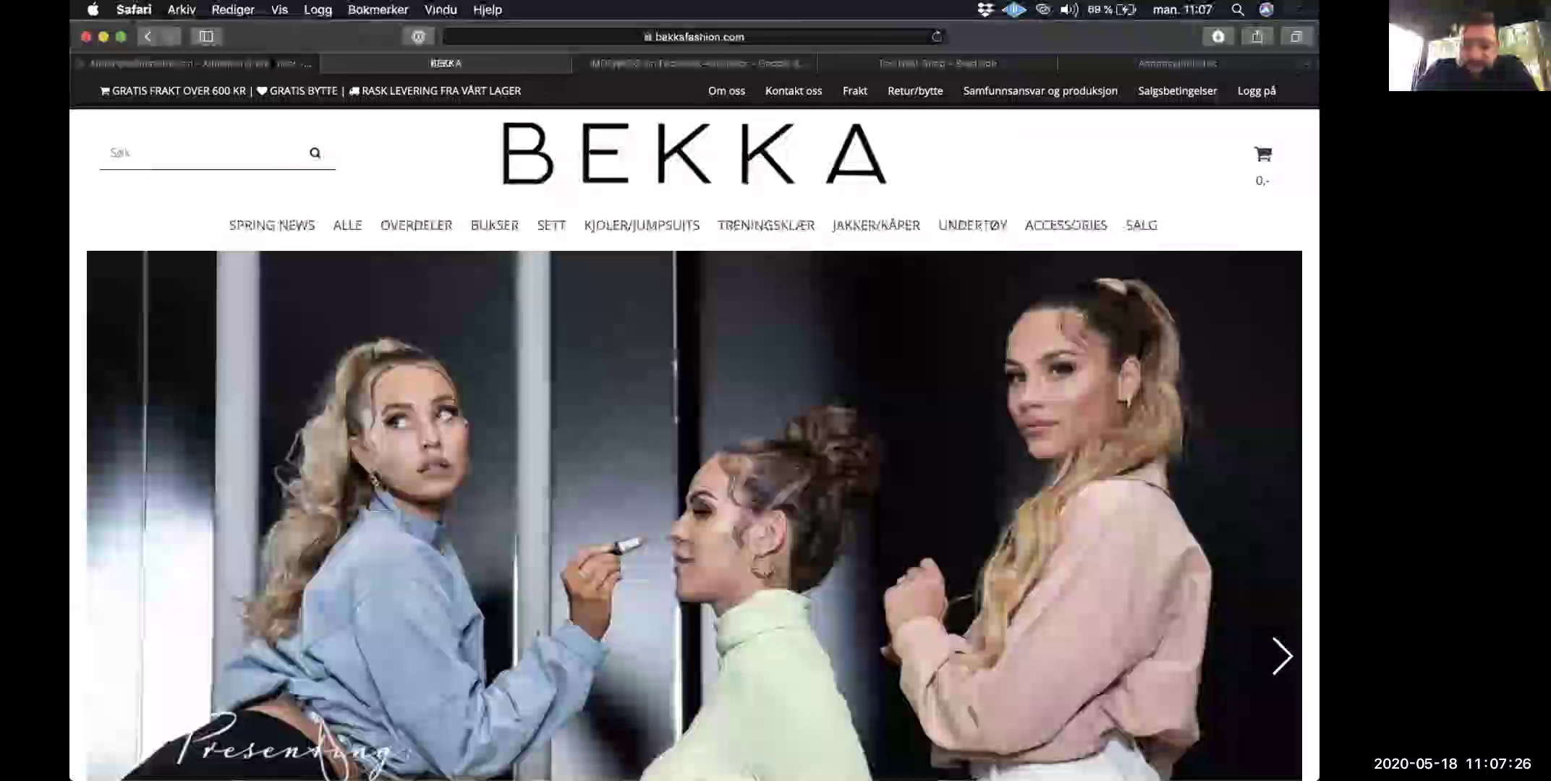
key(super+minus)
key(super+minus)
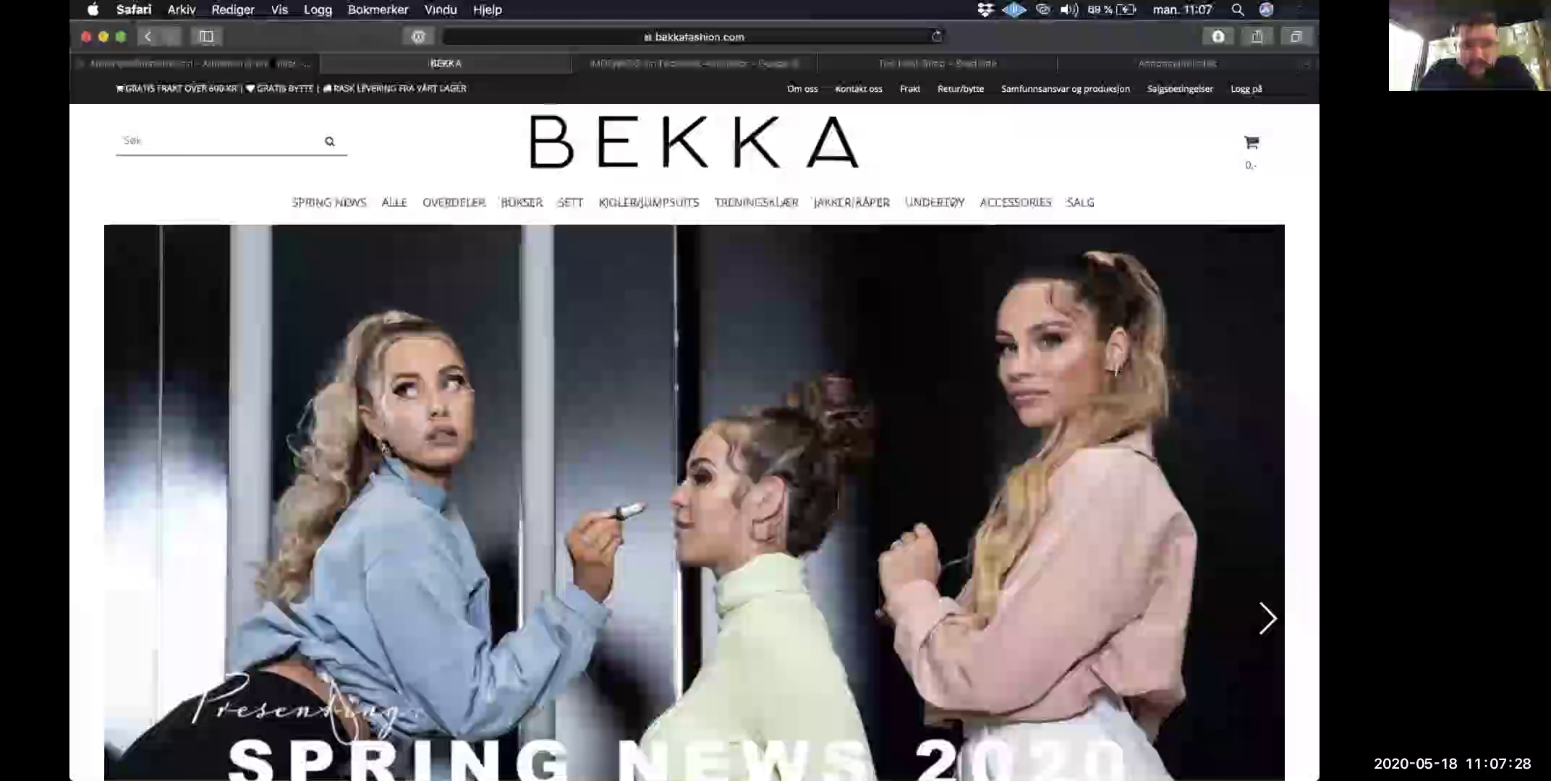
key(super+minus)
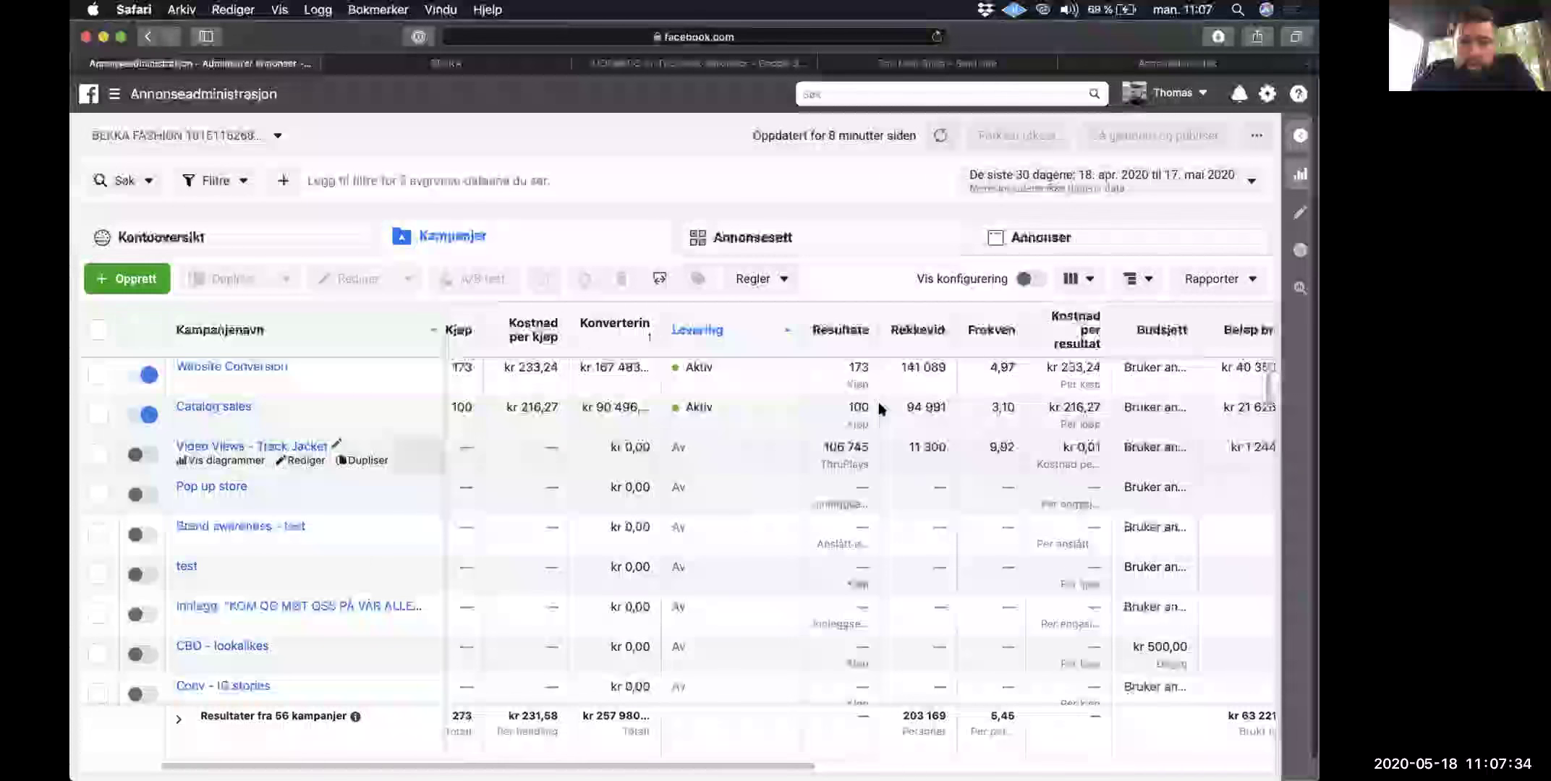
scroll(880, 409, right, 5)
Step: Open the Website Conversion campaign's second ad set and select the 'new ad 3 04.05' ad
scroll(803, 432, left, 6)
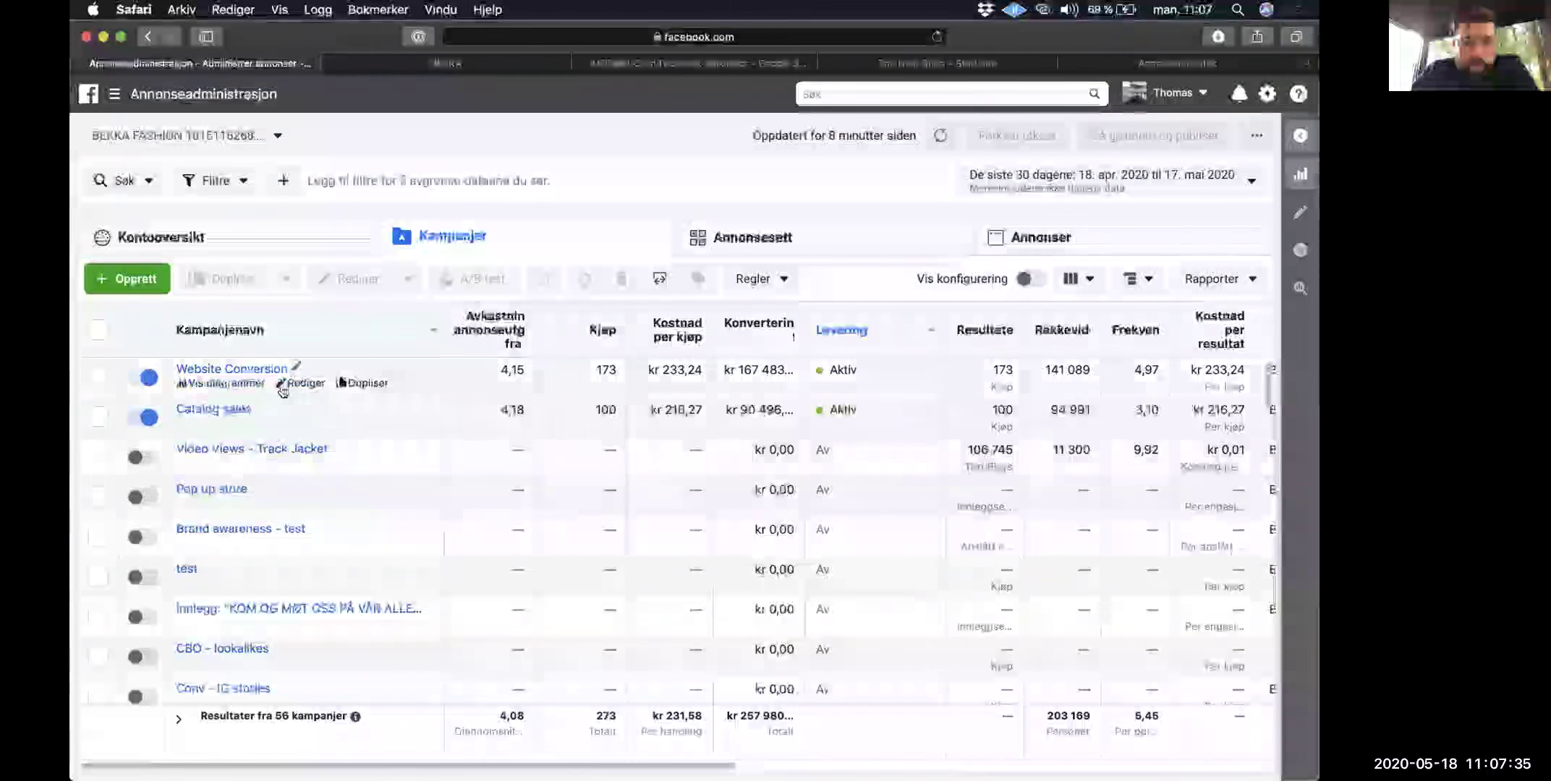
click(243, 370)
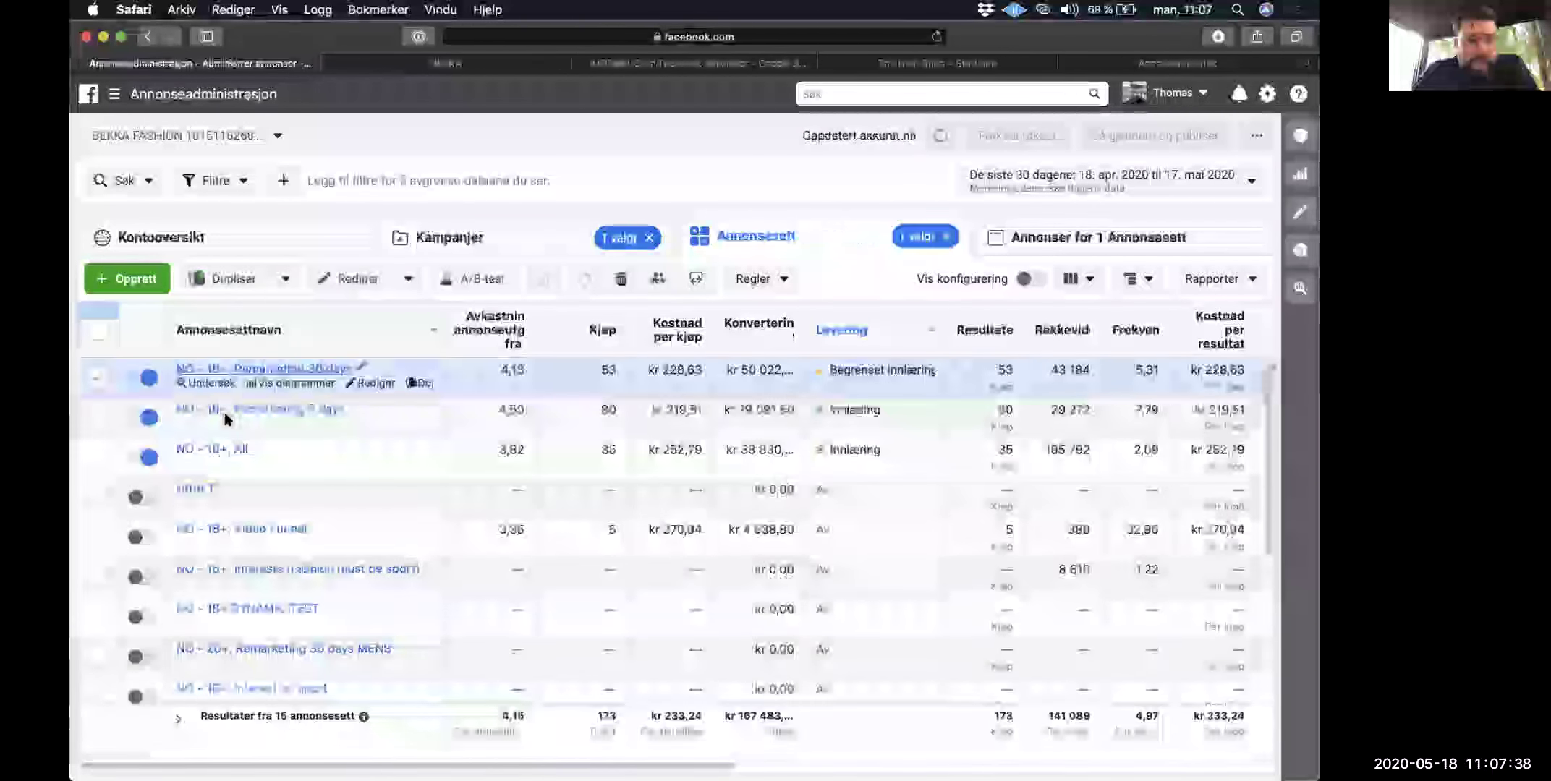
click(217, 408)
scroll(517, 521, down, 3)
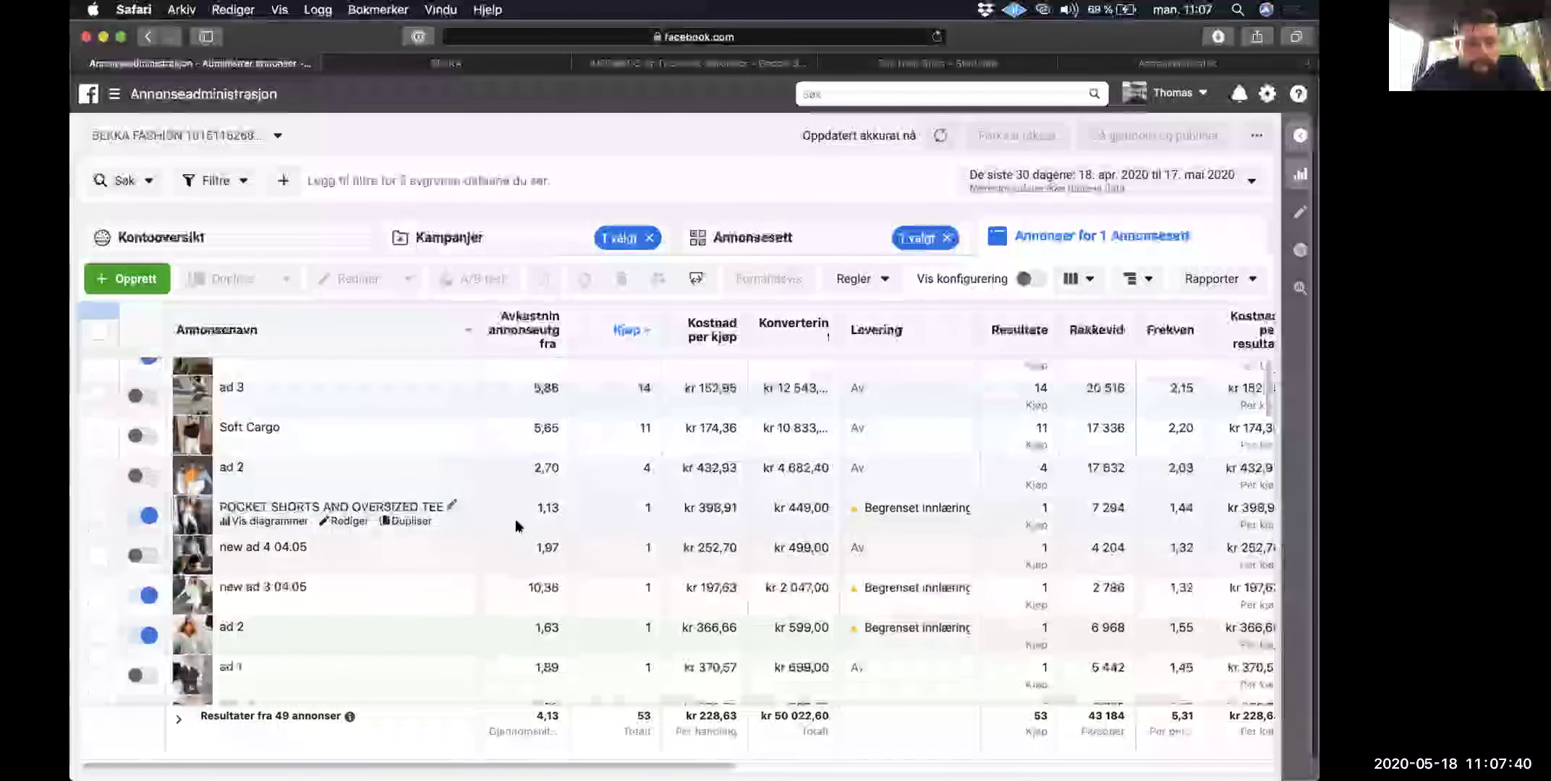
click(526, 502)
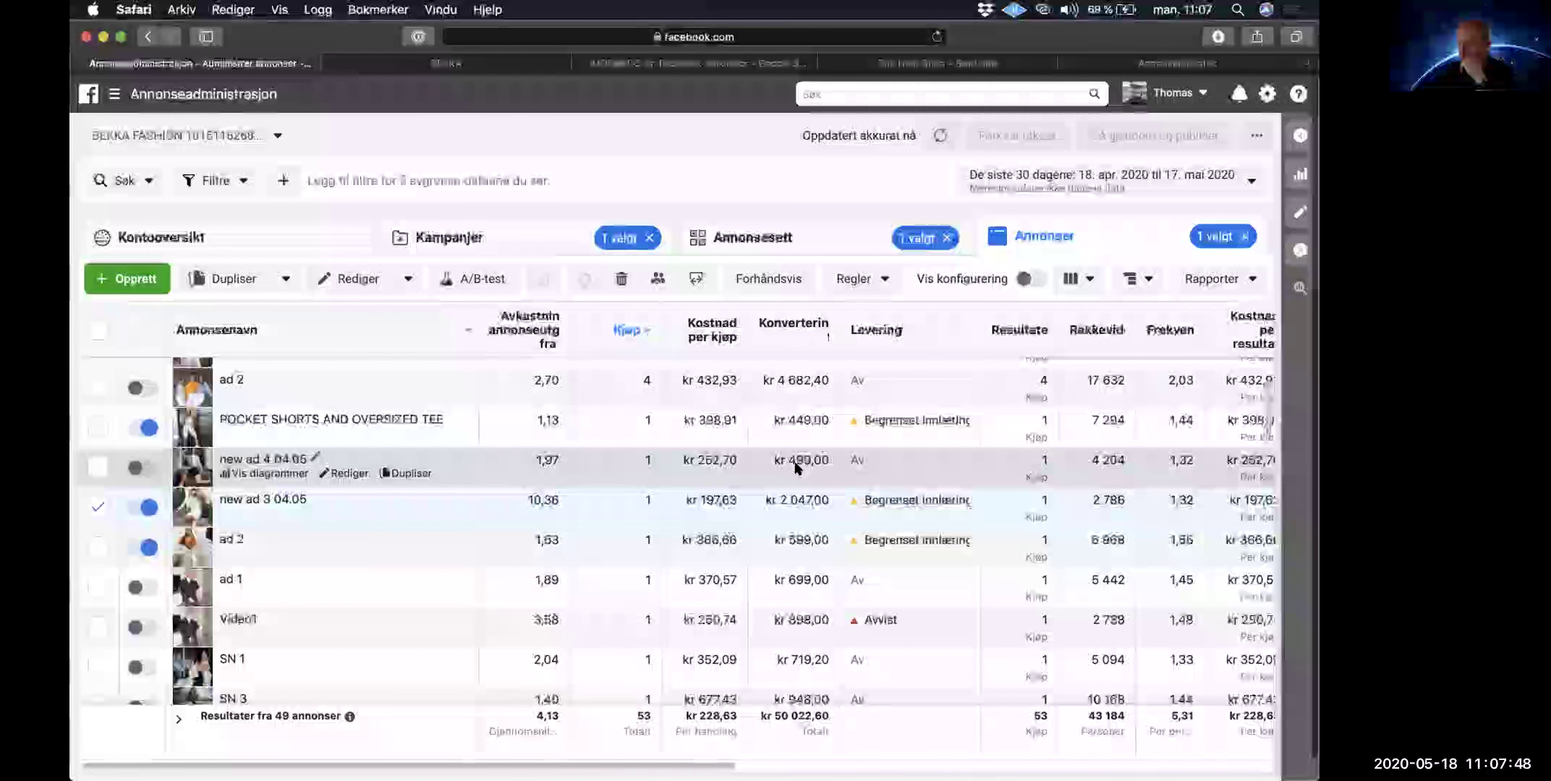
Step: Compare the Remarketing 30 days ad columns and select ad 1, with 16 purchases at 4,37 ROAS
scroll(797, 468, right, 3)
scroll(795, 468, right, 2)
scroll(792, 468, left, 5)
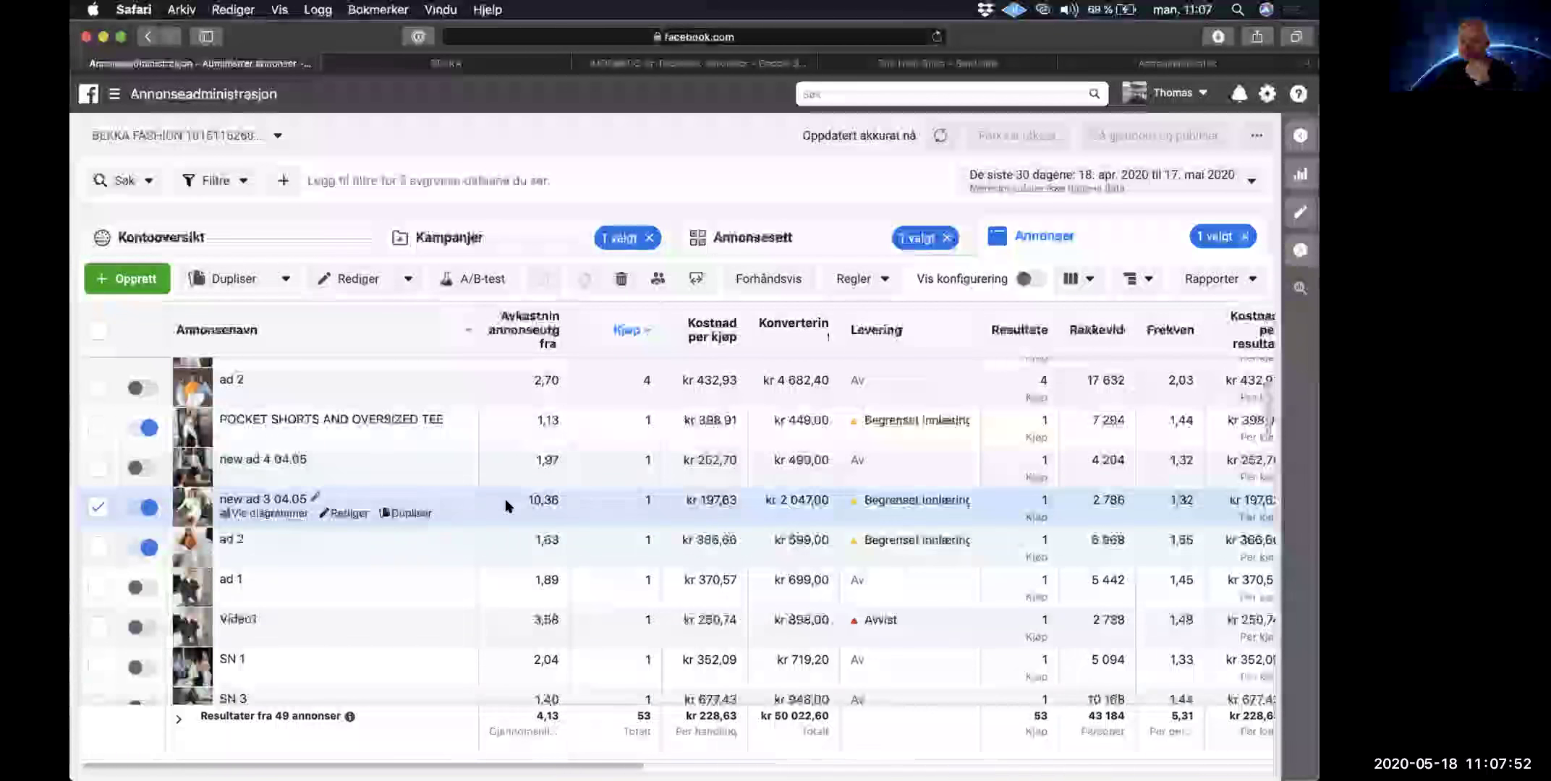
scroll(664, 423, up, 3)
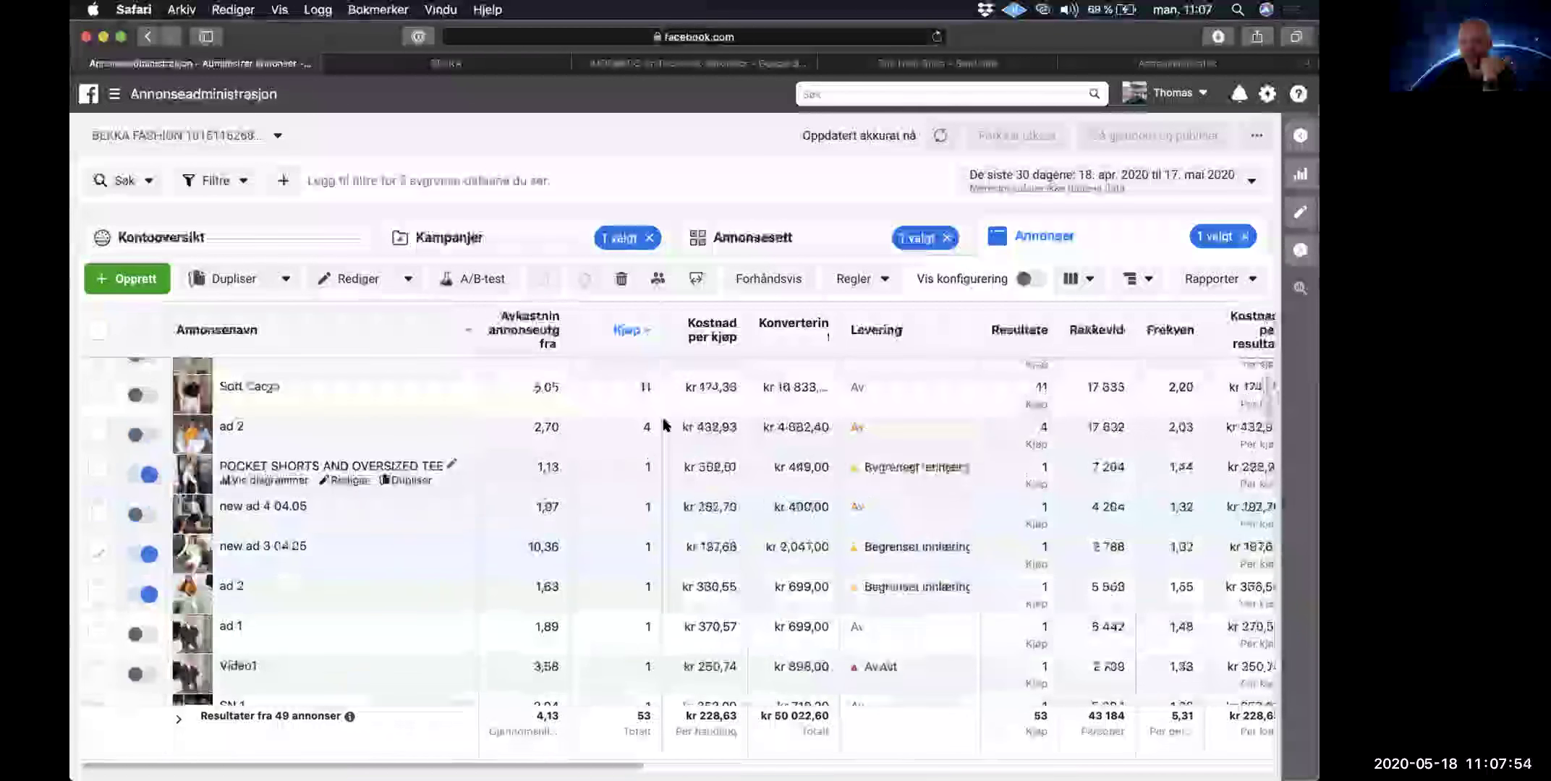
click(708, 371)
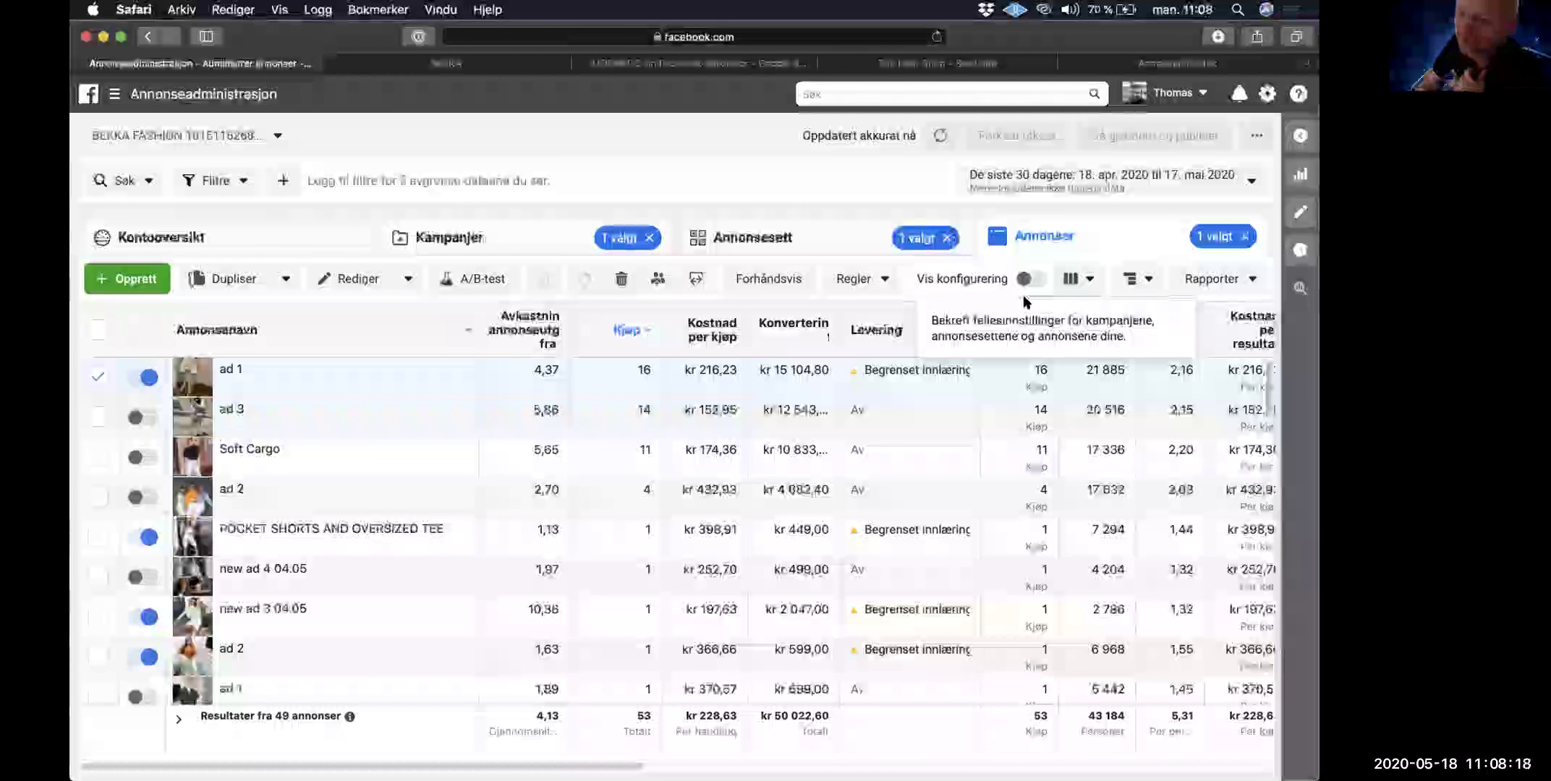
mouse_move(1036, 450)
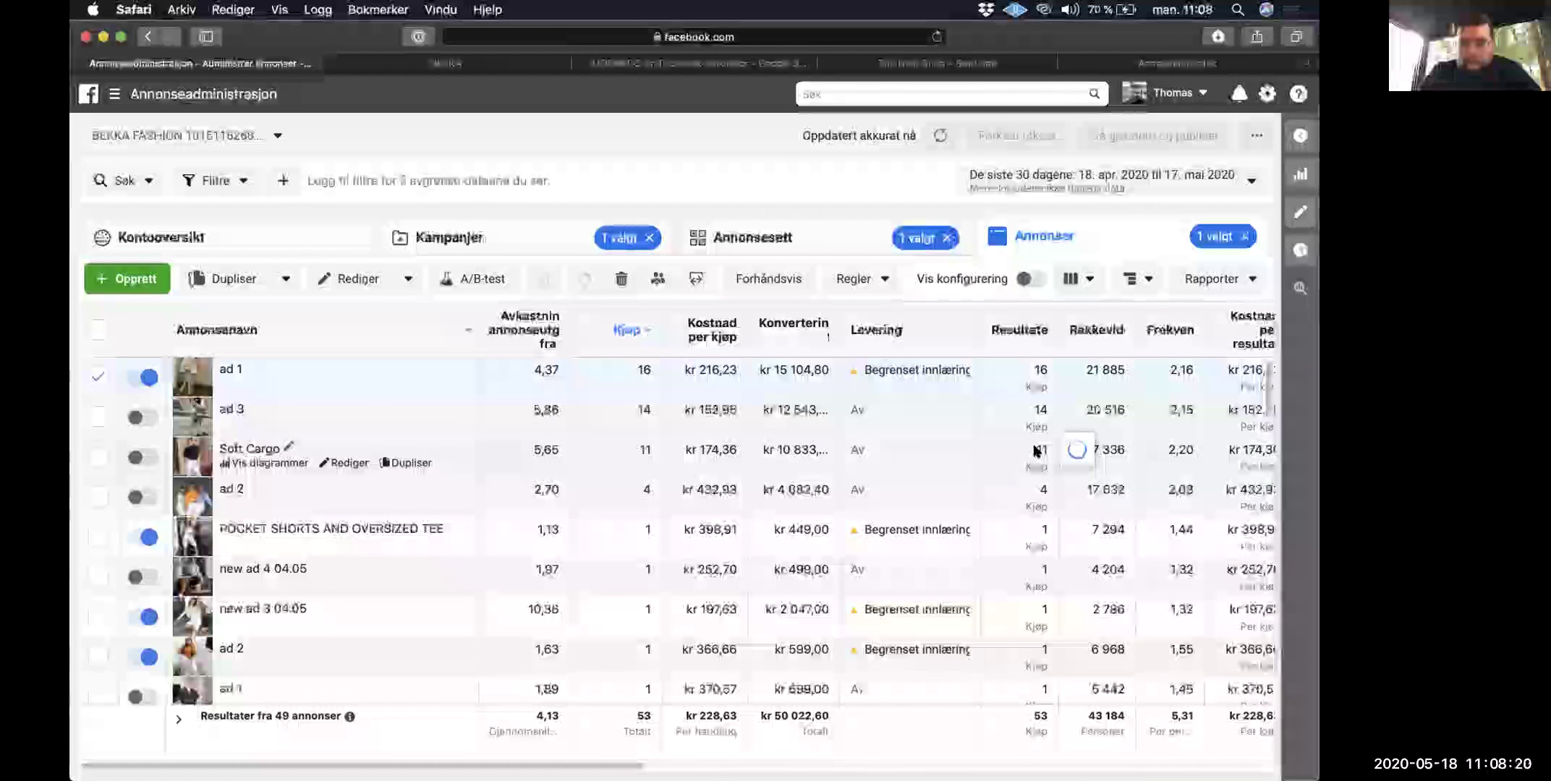
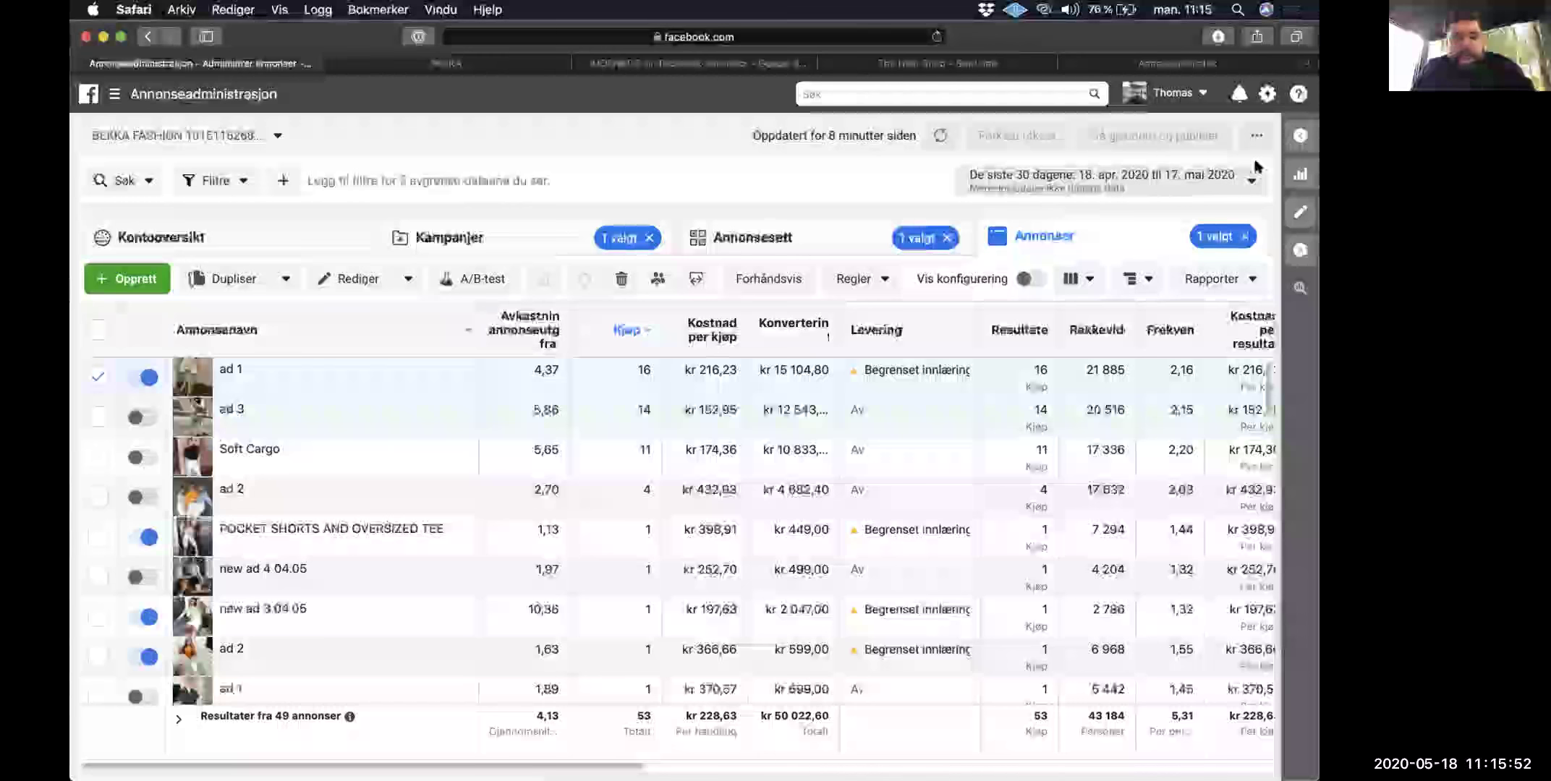
Step: Search the Ad Library for Louis Vuitton and open the Louis Vuitton page's ads
key(ctrl+shift+Tab)
click(682, 159)
key(super+a)
text(Louis Vuitton)
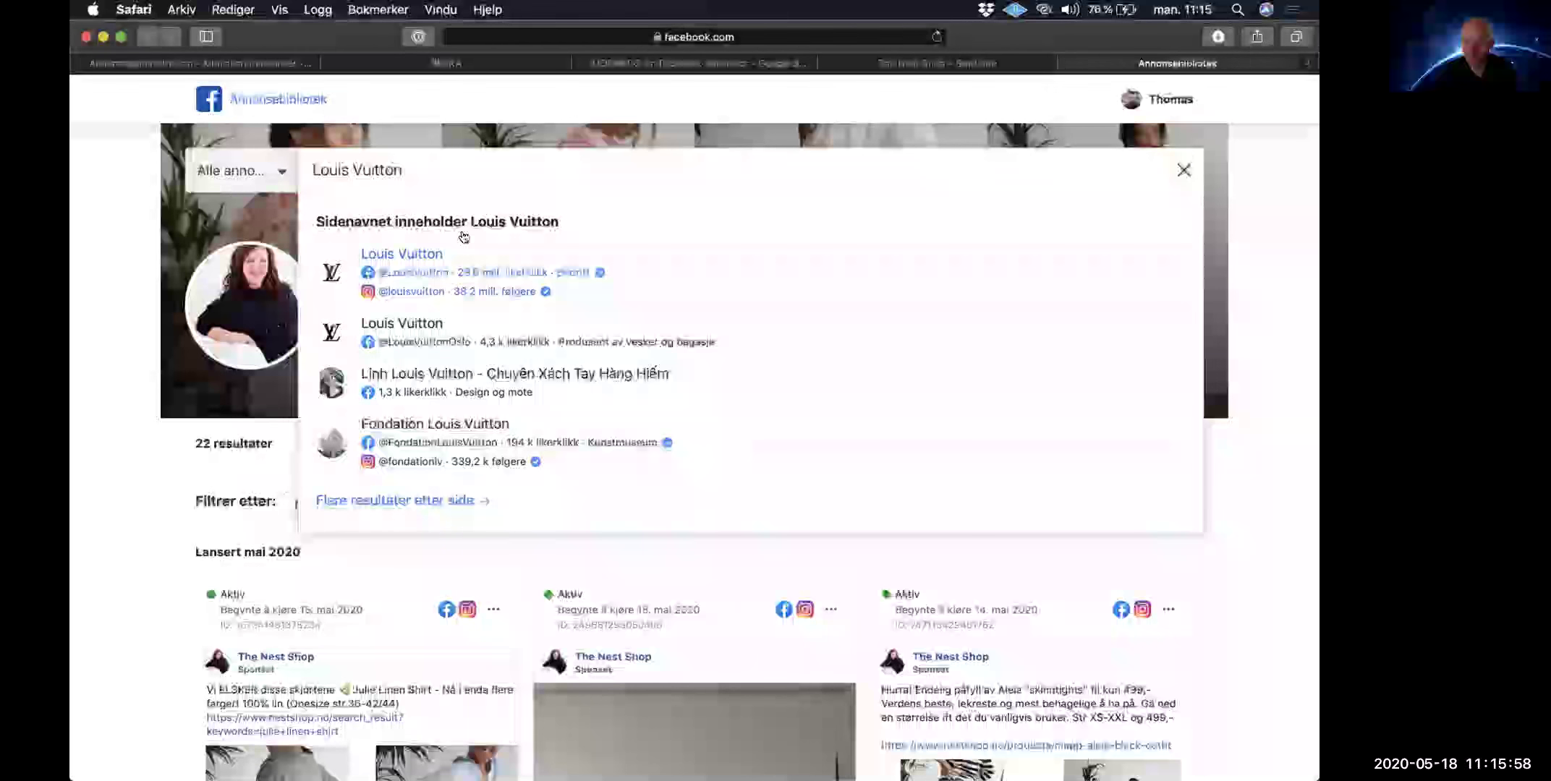
click(396, 264)
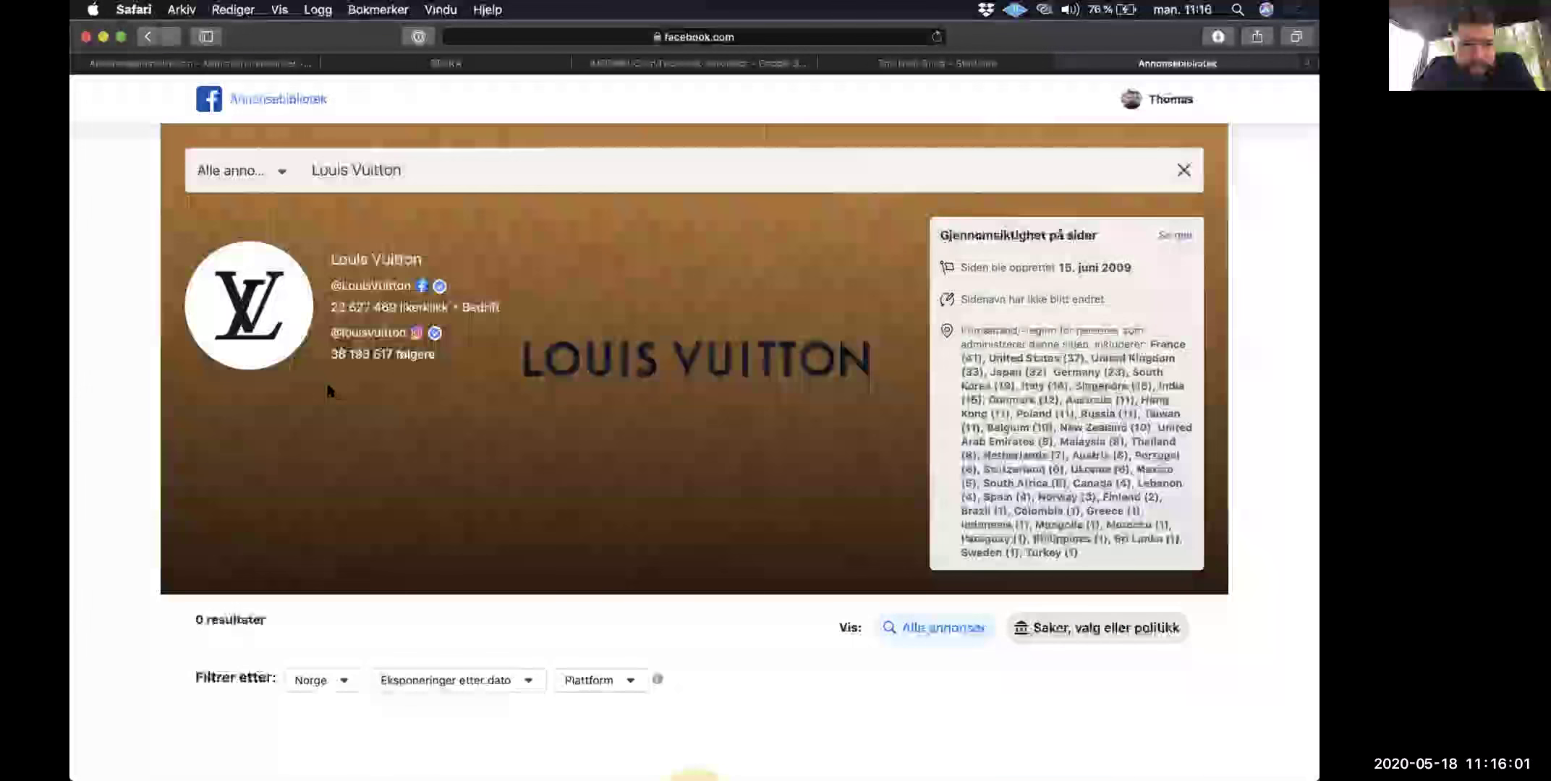
Step: Set the country filter so the page's 22 ads show across all countries
scroll(329, 392, down, 5)
click(318, 381)
click(319, 441)
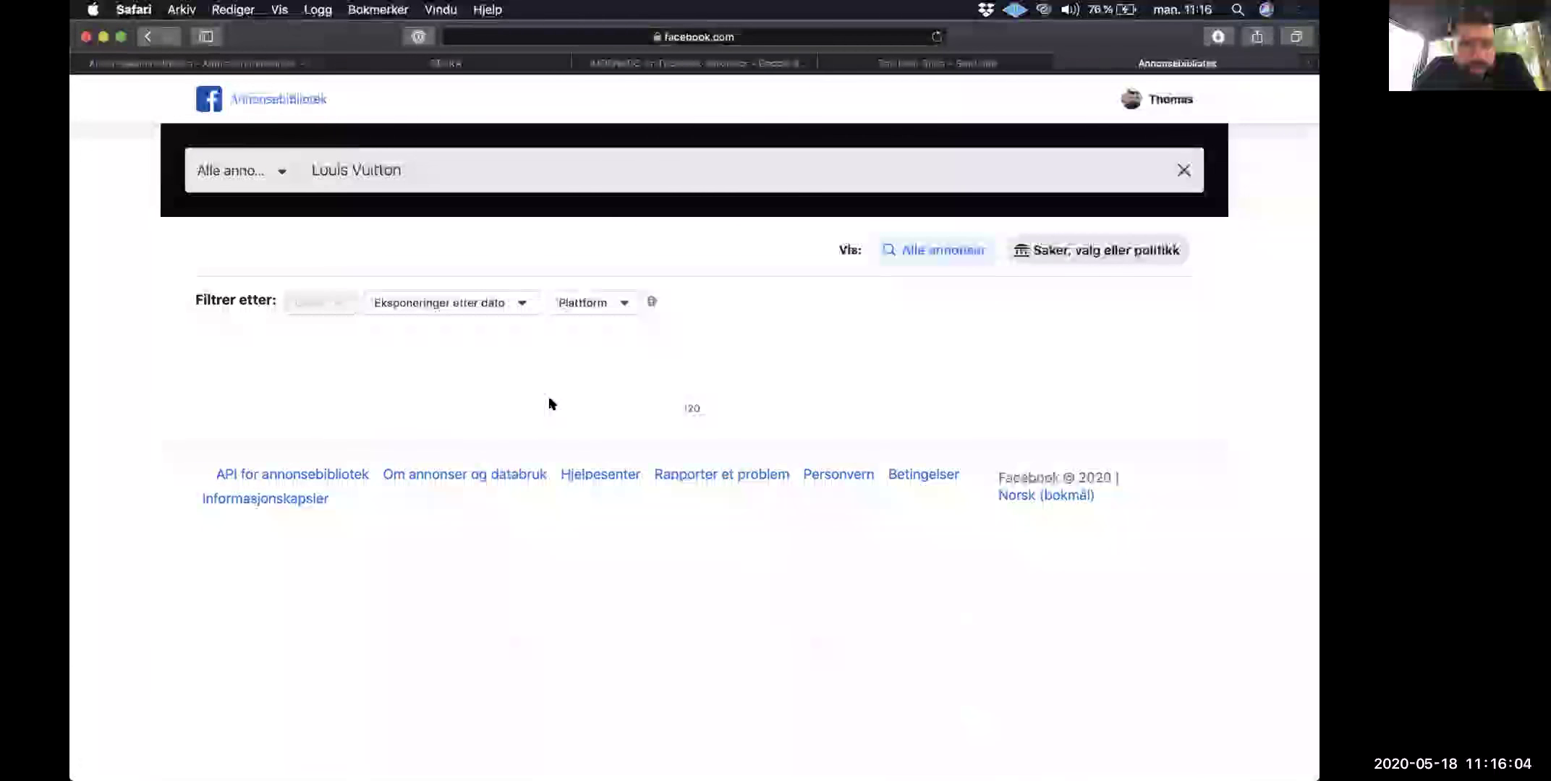
scroll(550, 403, down, 10)
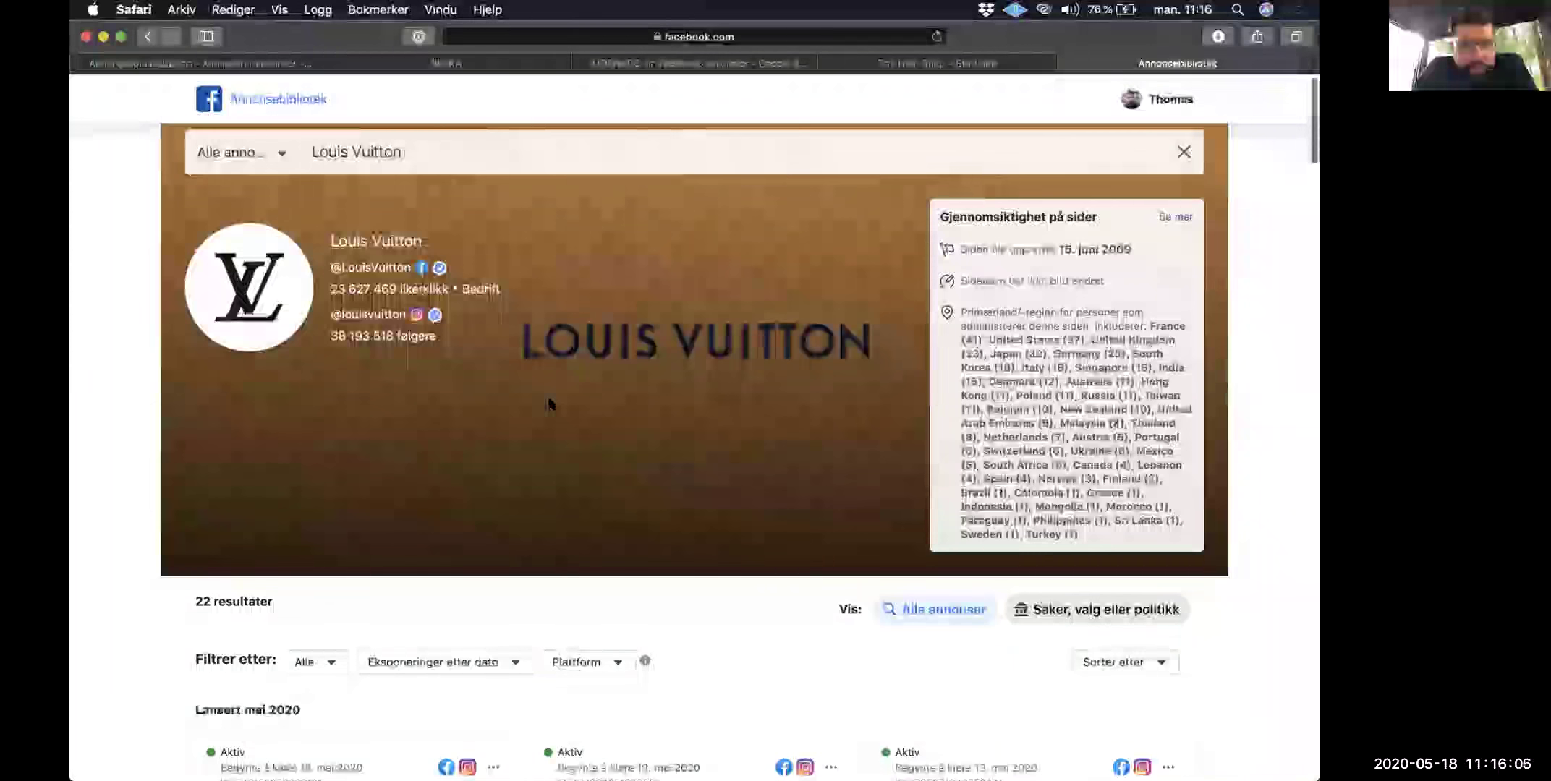
scroll(550, 403, down, 5)
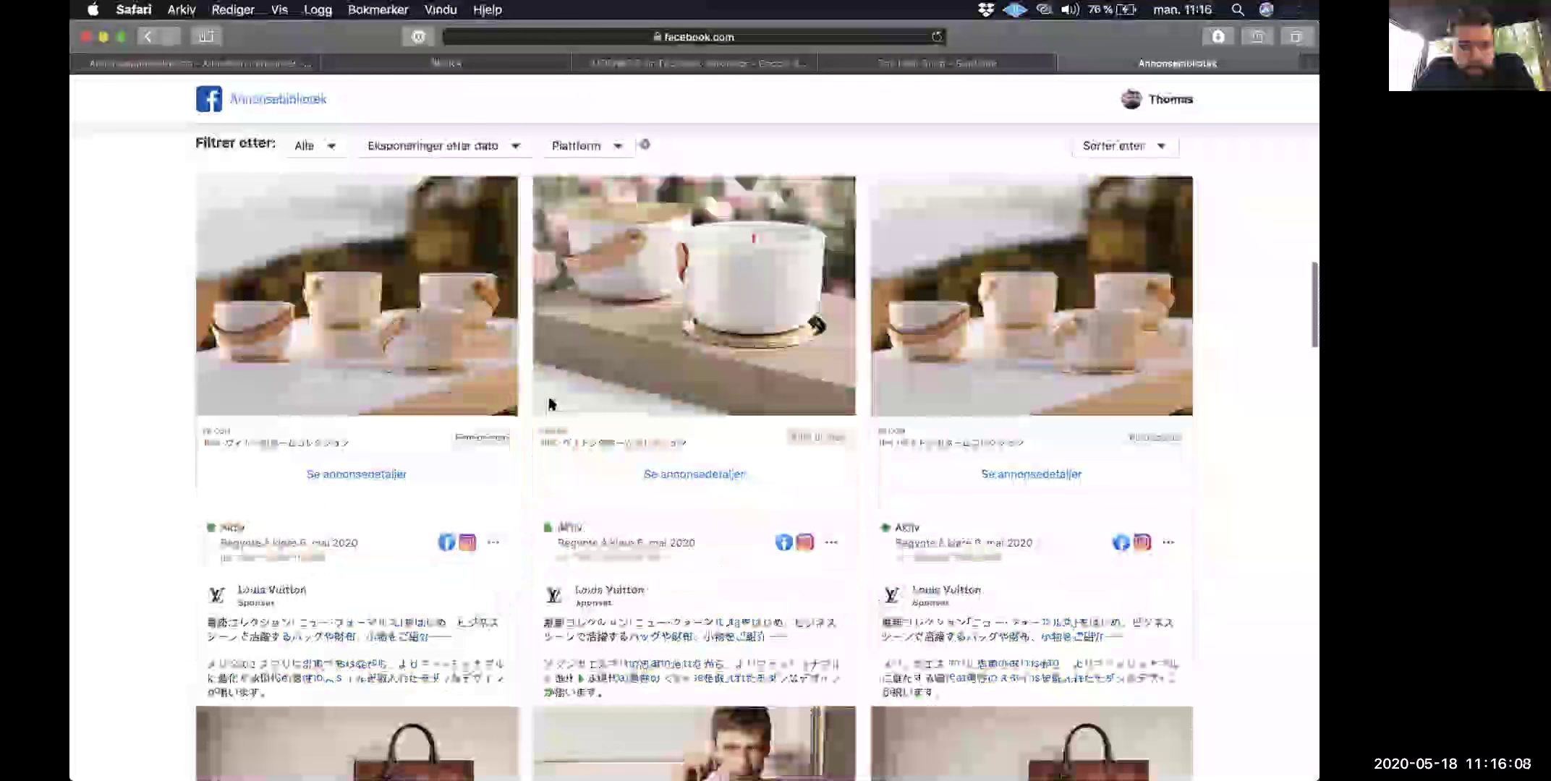
scroll(550, 404, down, 10)
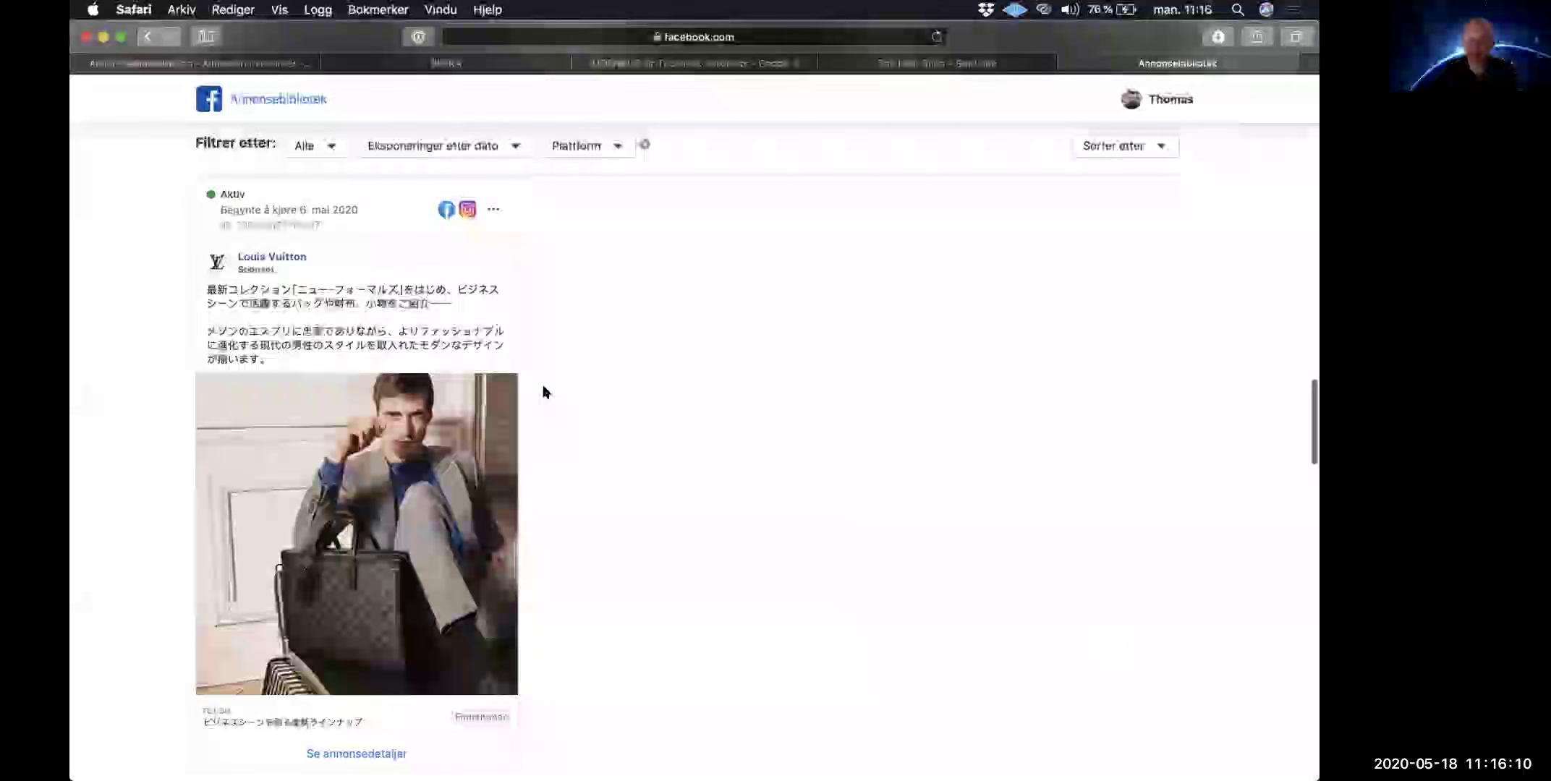
drag(206, 262, 269, 280)
click(272, 336)
click(270, 280)
scroll(270, 280, up, 7)
scroll(269, 280, up, 10)
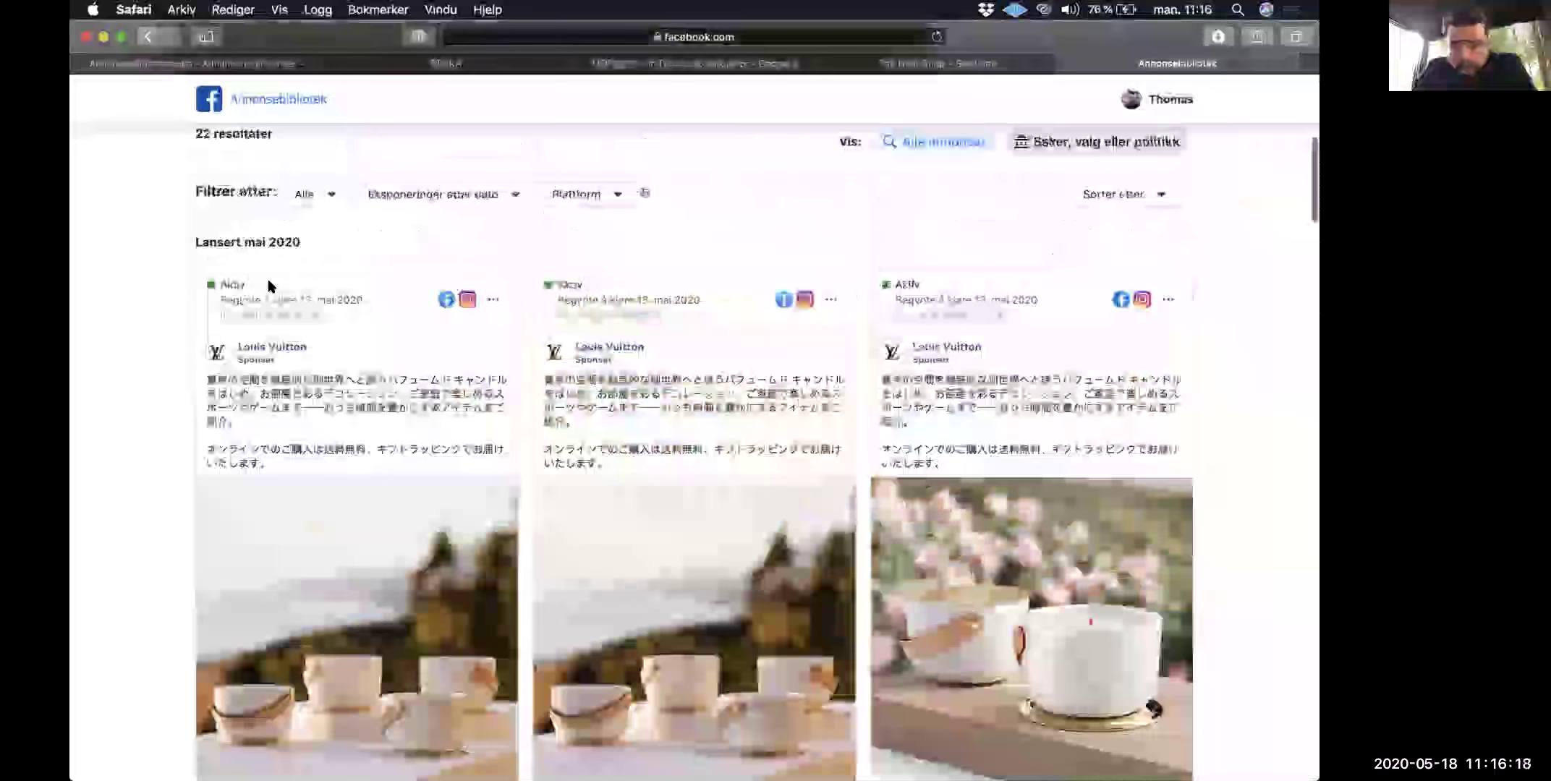
scroll(269, 285, up, 2)
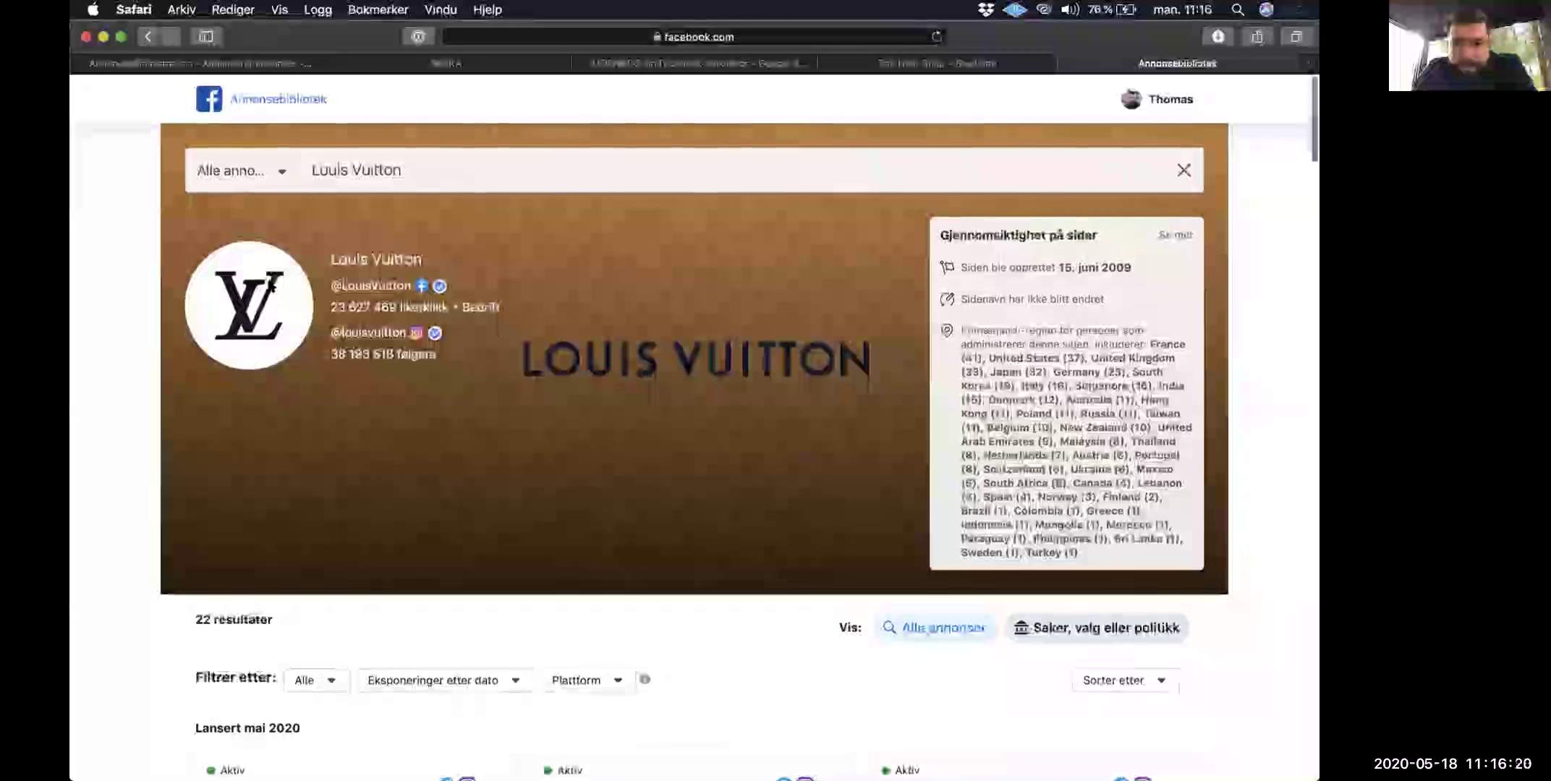
scroll(269, 286, down, 6)
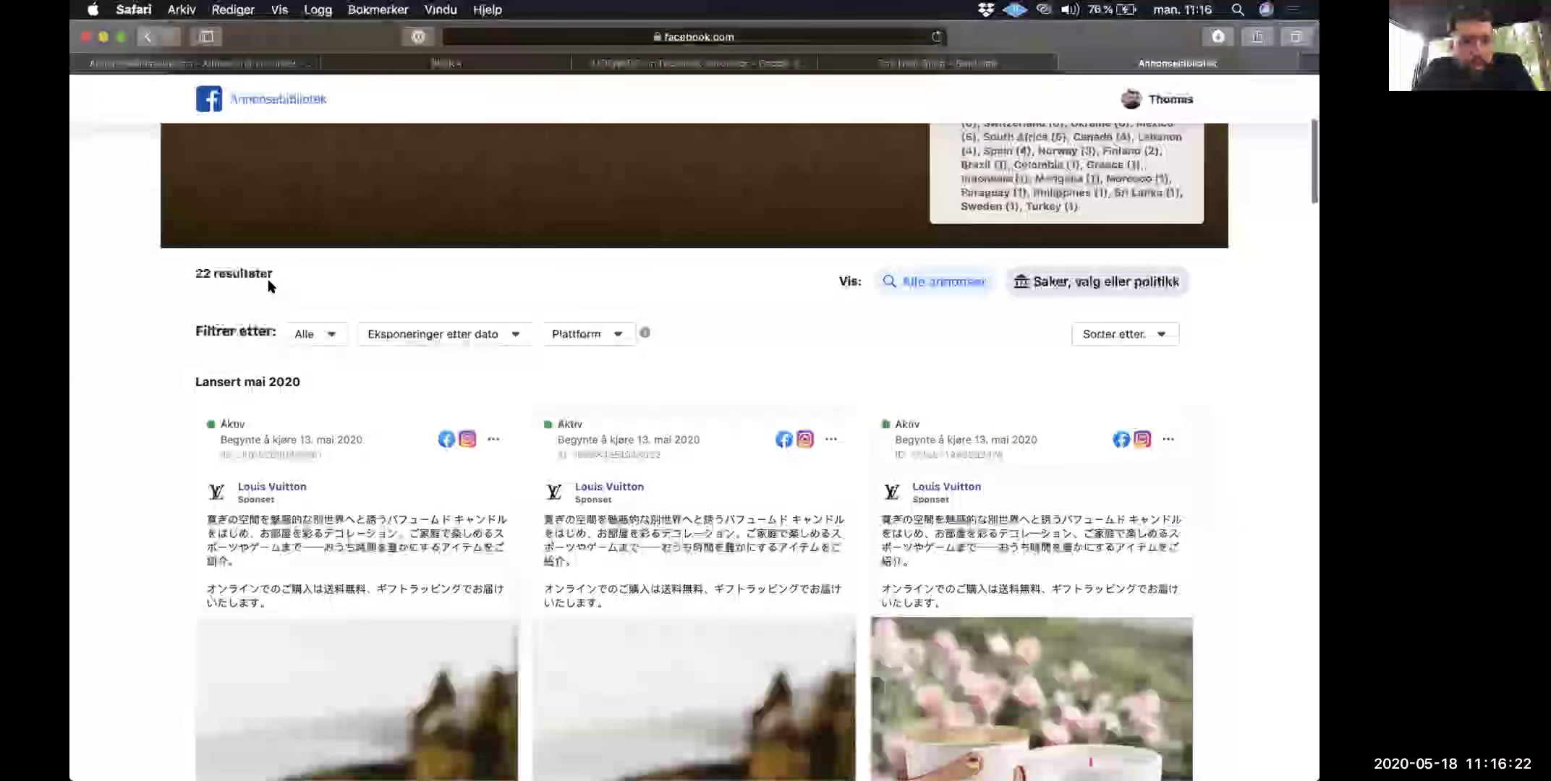
triple_click(318, 339)
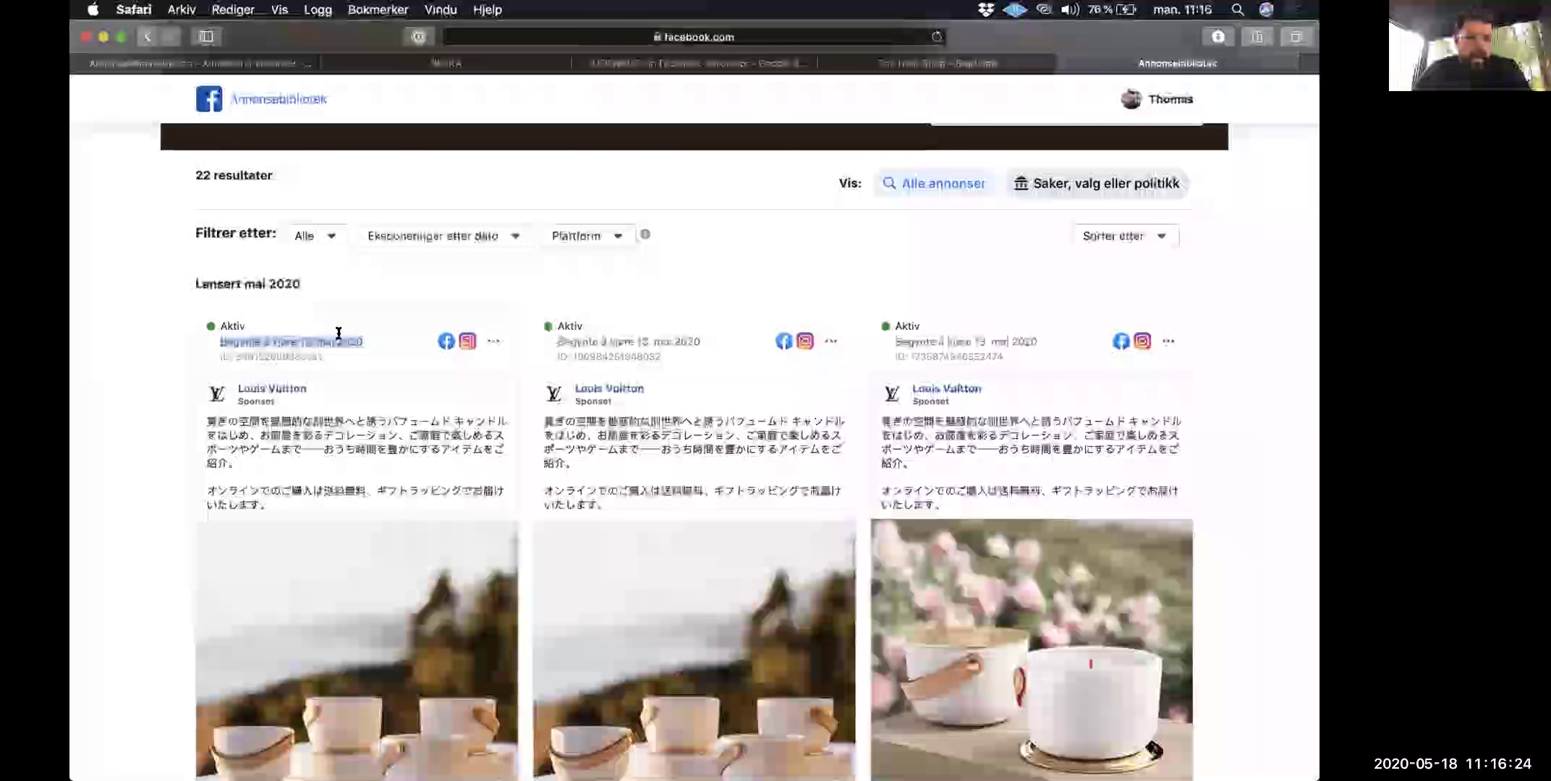
click(338, 333)
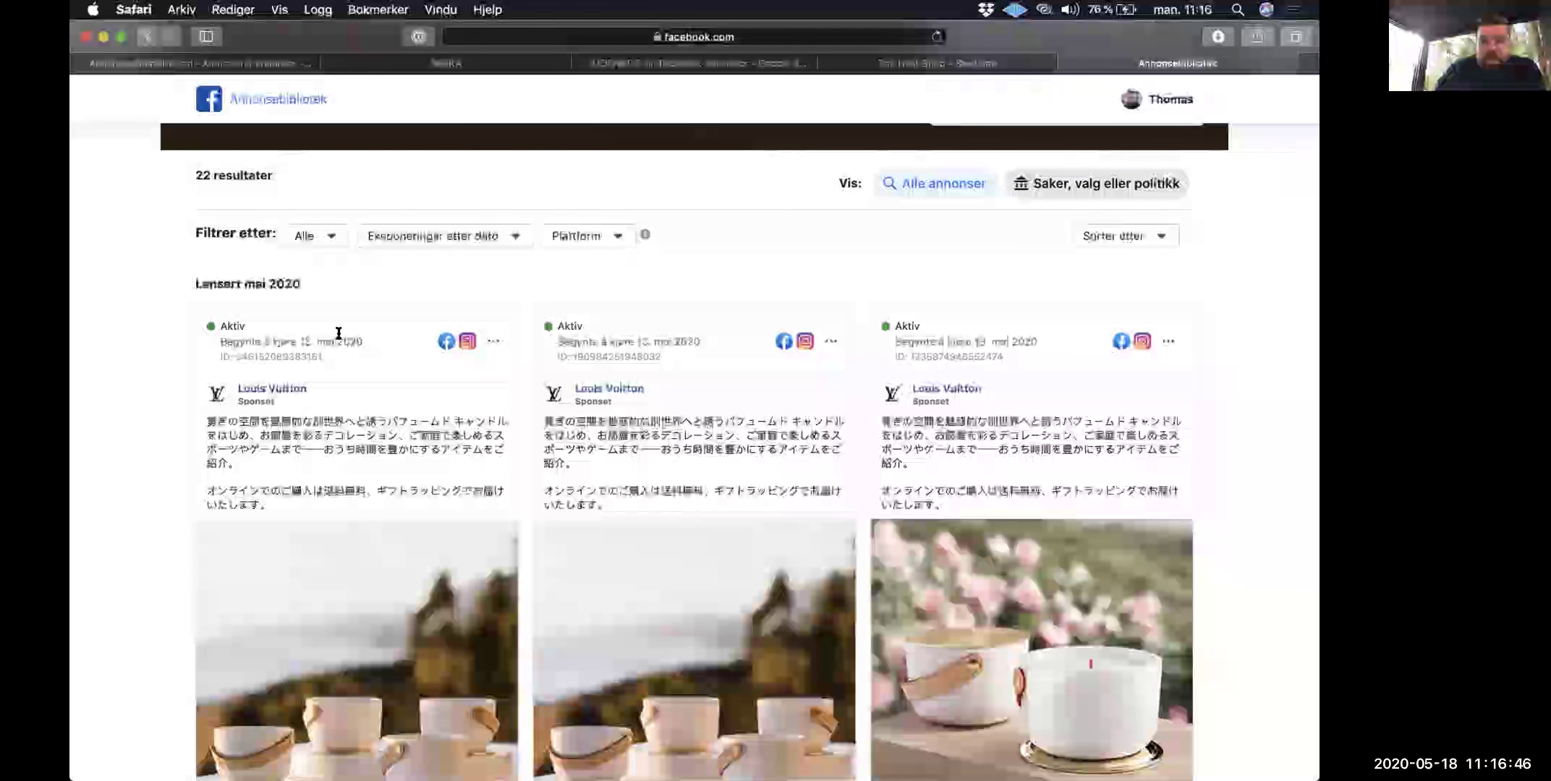
triple_click(351, 425)
click(398, 429)
scroll(398, 430, up, 3)
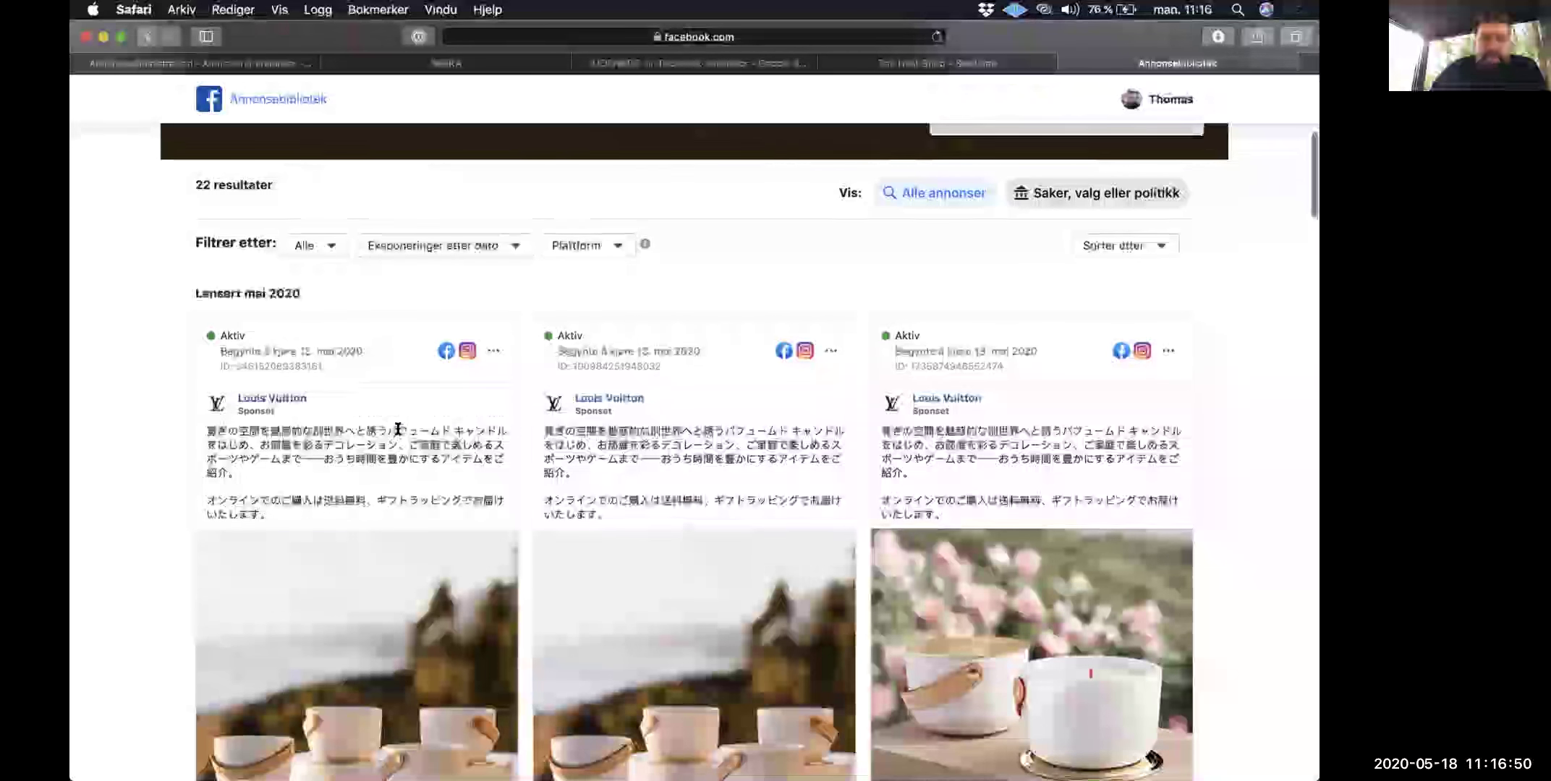
scroll(398, 430, up, 5)
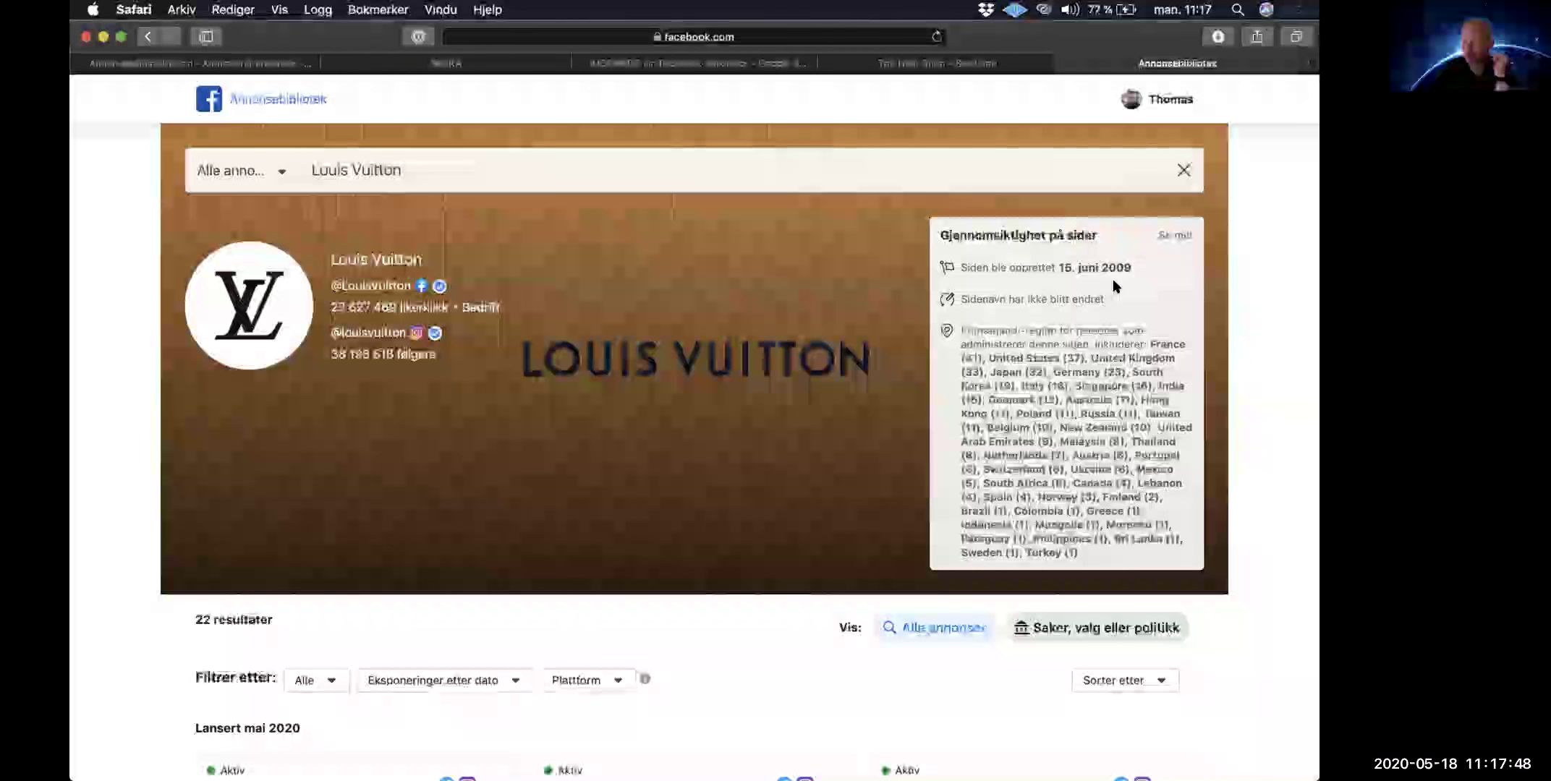
Step: Replace the Louis Vuitton query with 'cubus' to list matching Cubus page suggestions
triple_click(497, 173)
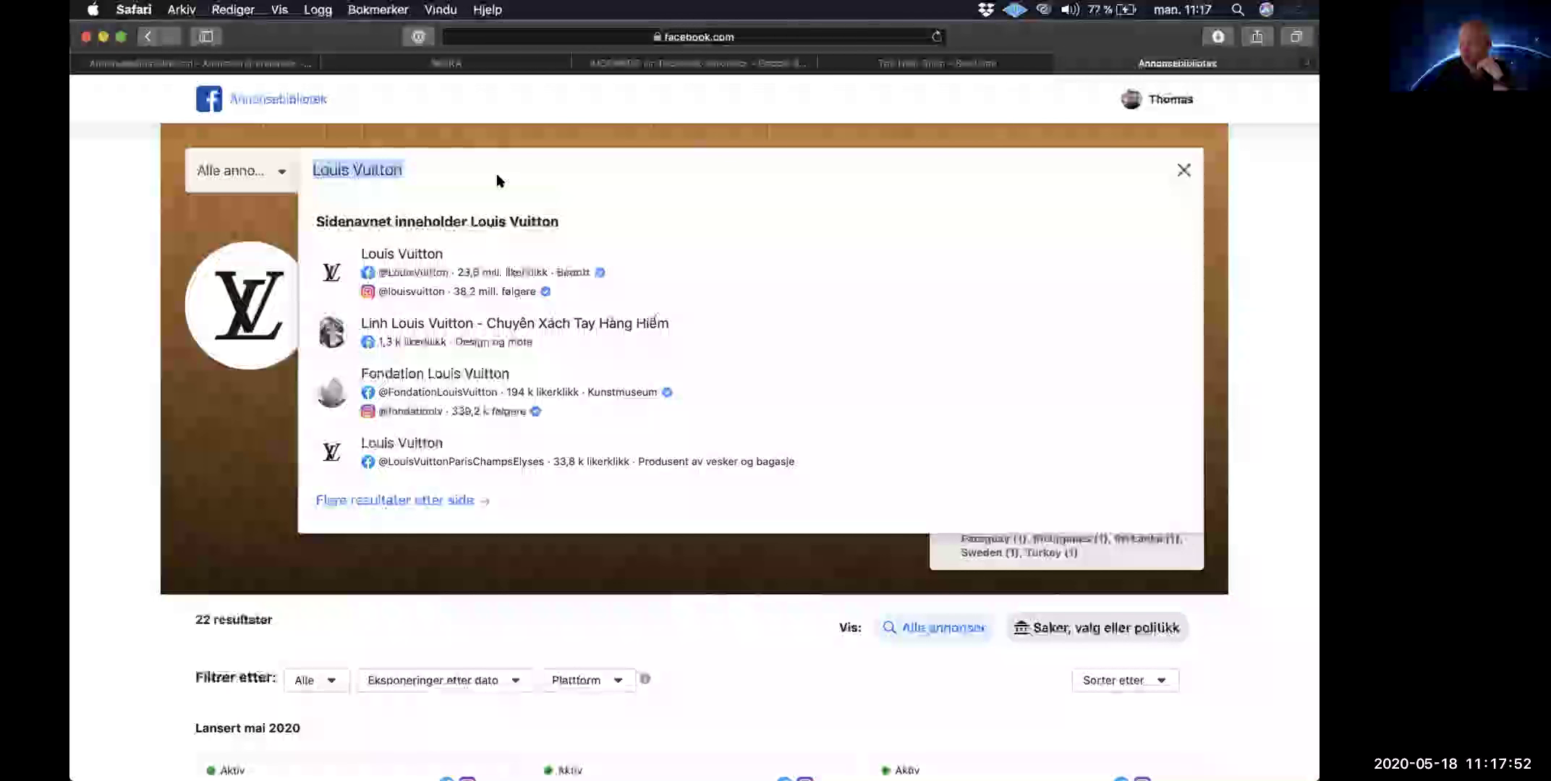
text(wa)
key(BackSpace)
key(BackSpace)
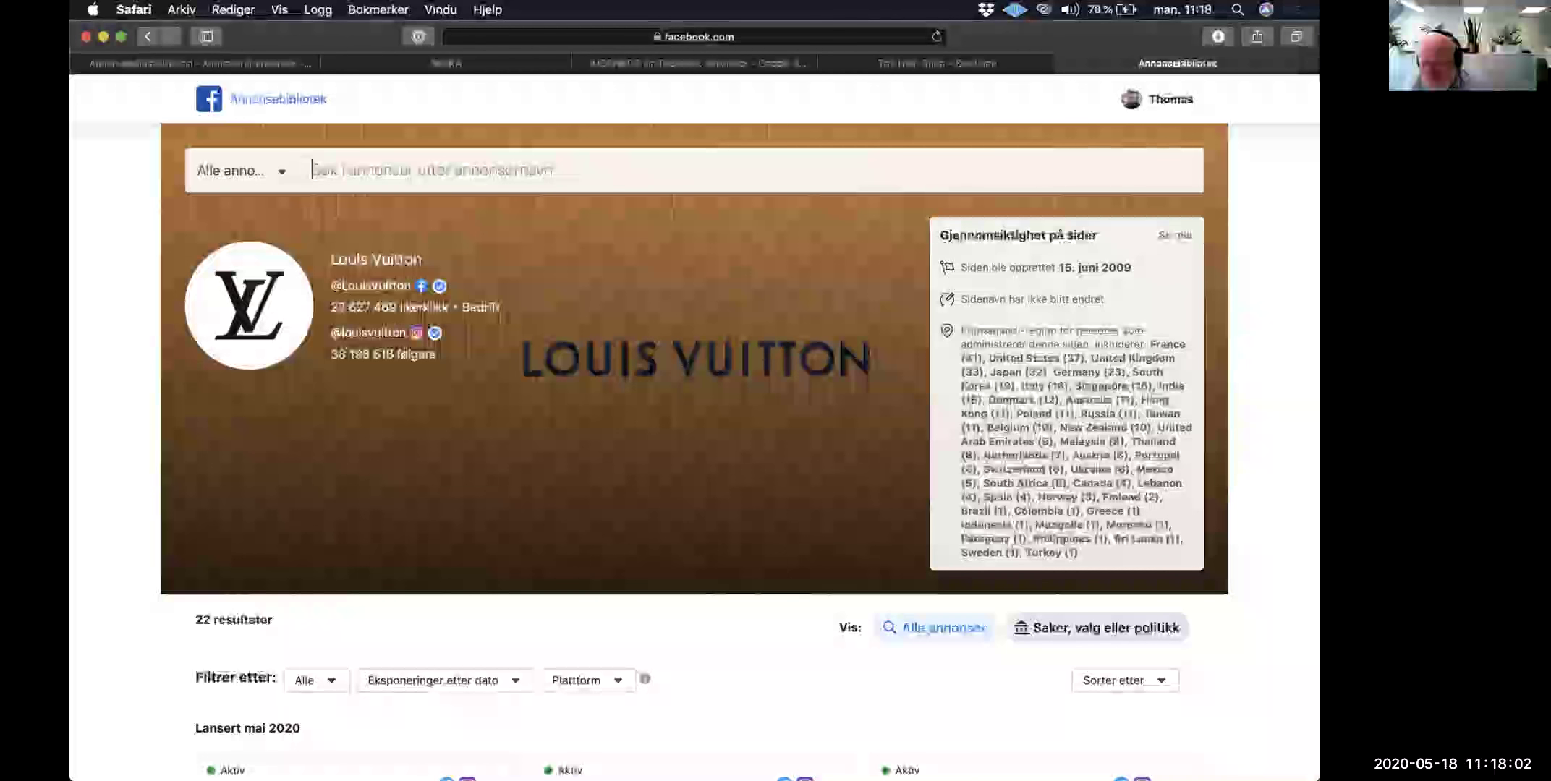
text(cubus)
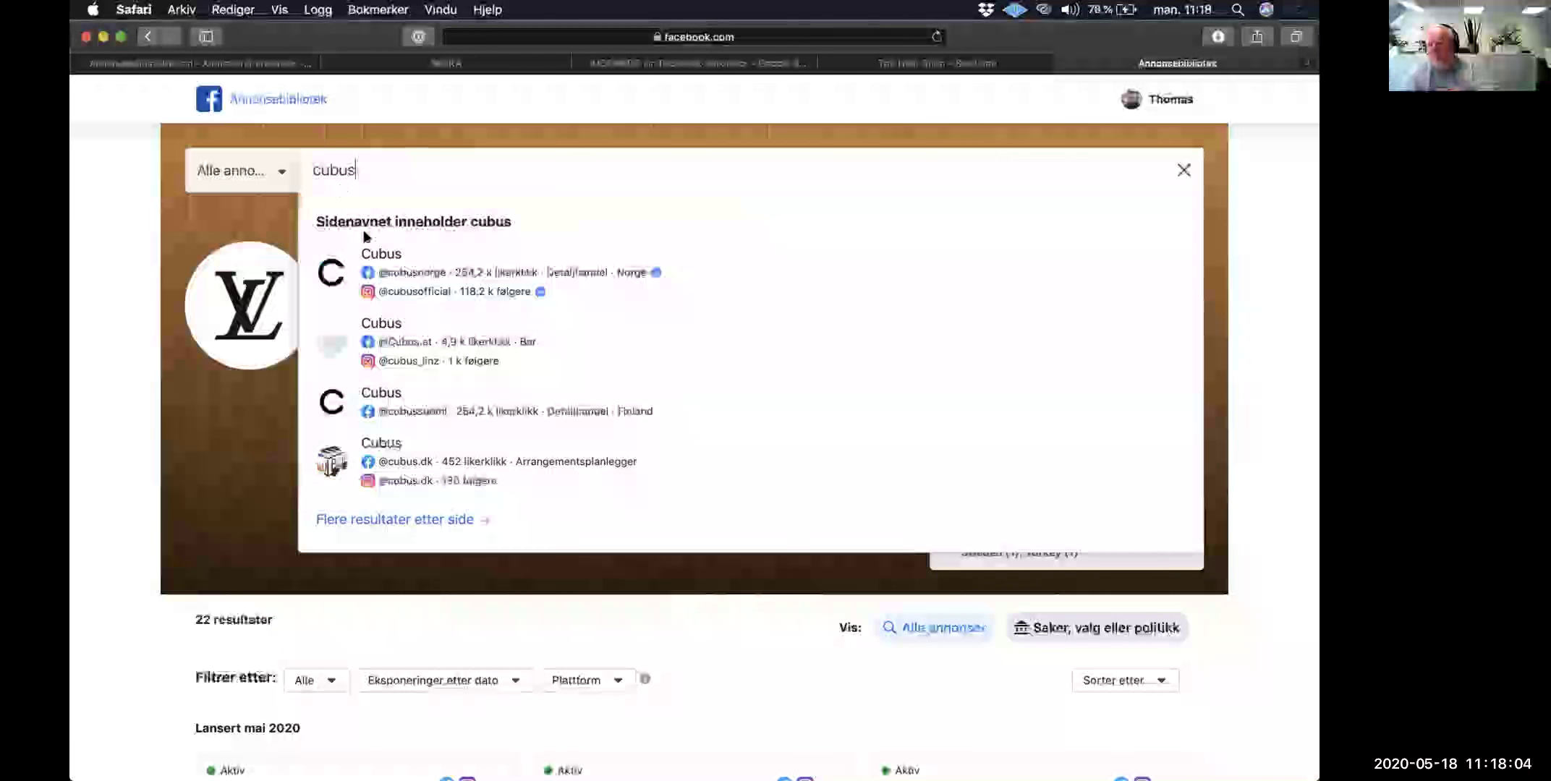
click(369, 252)
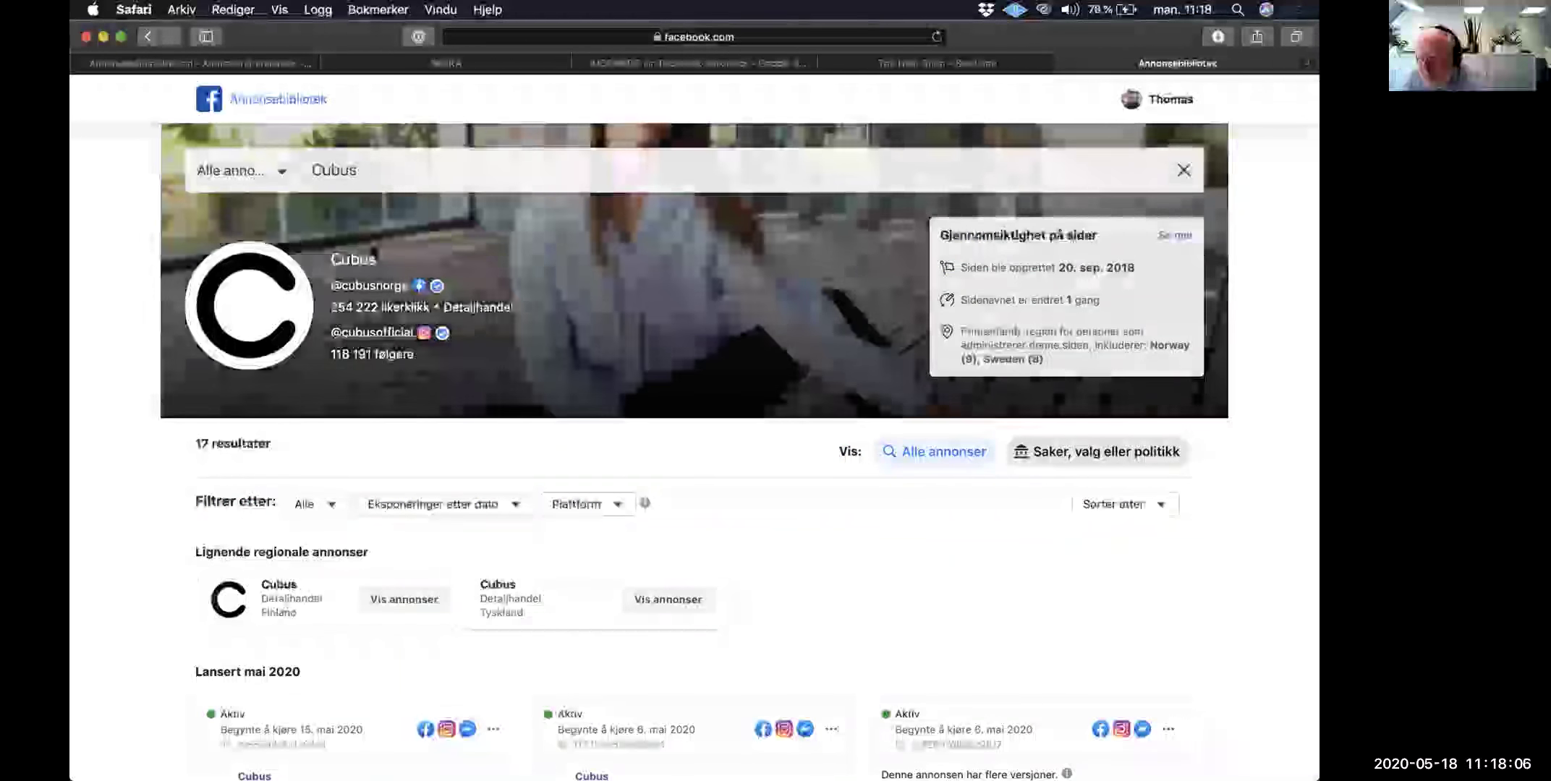
scroll(372, 252, down, 10)
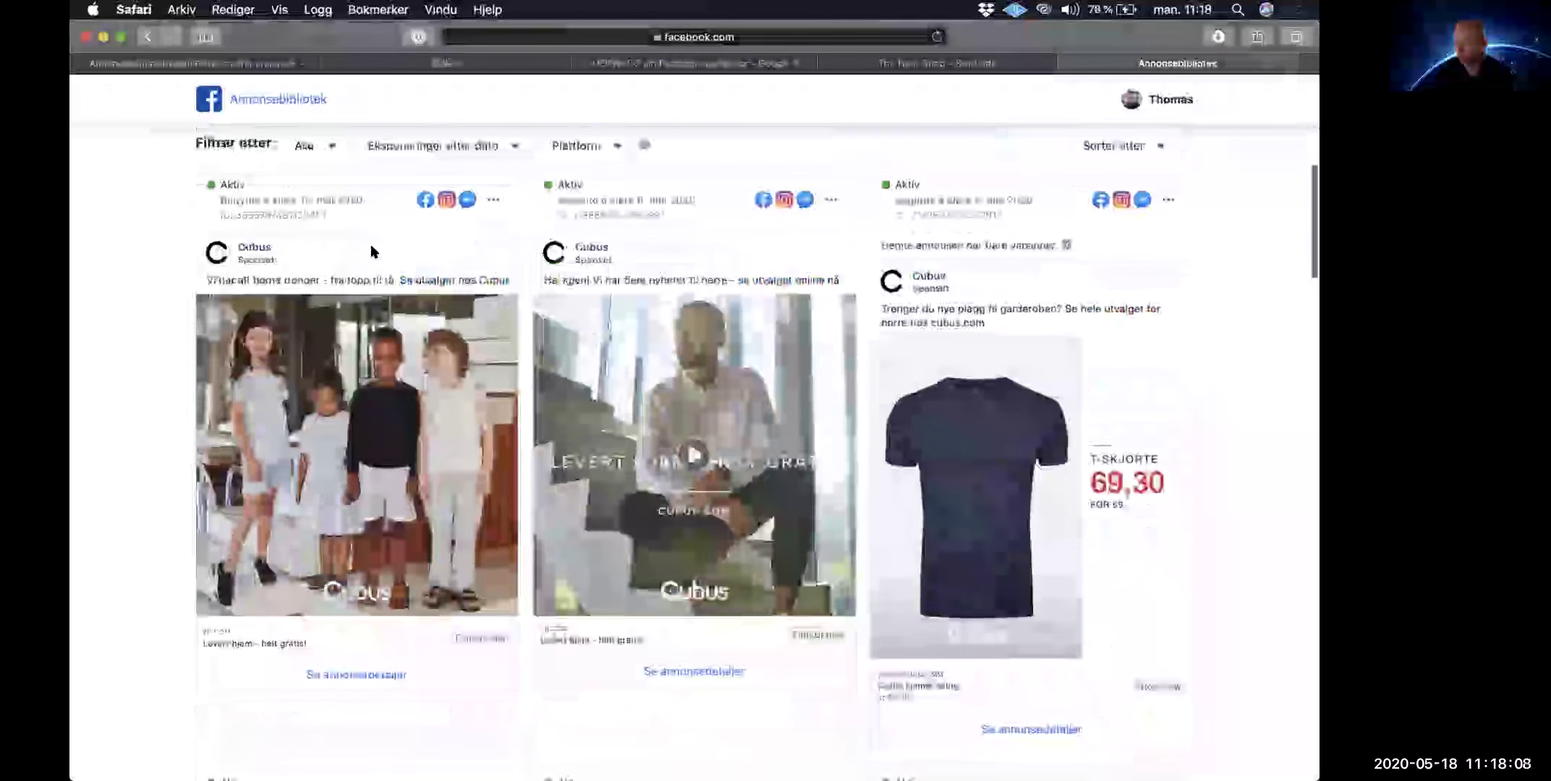
scroll(371, 252, down, 1)
scroll(371, 252, up, 1)
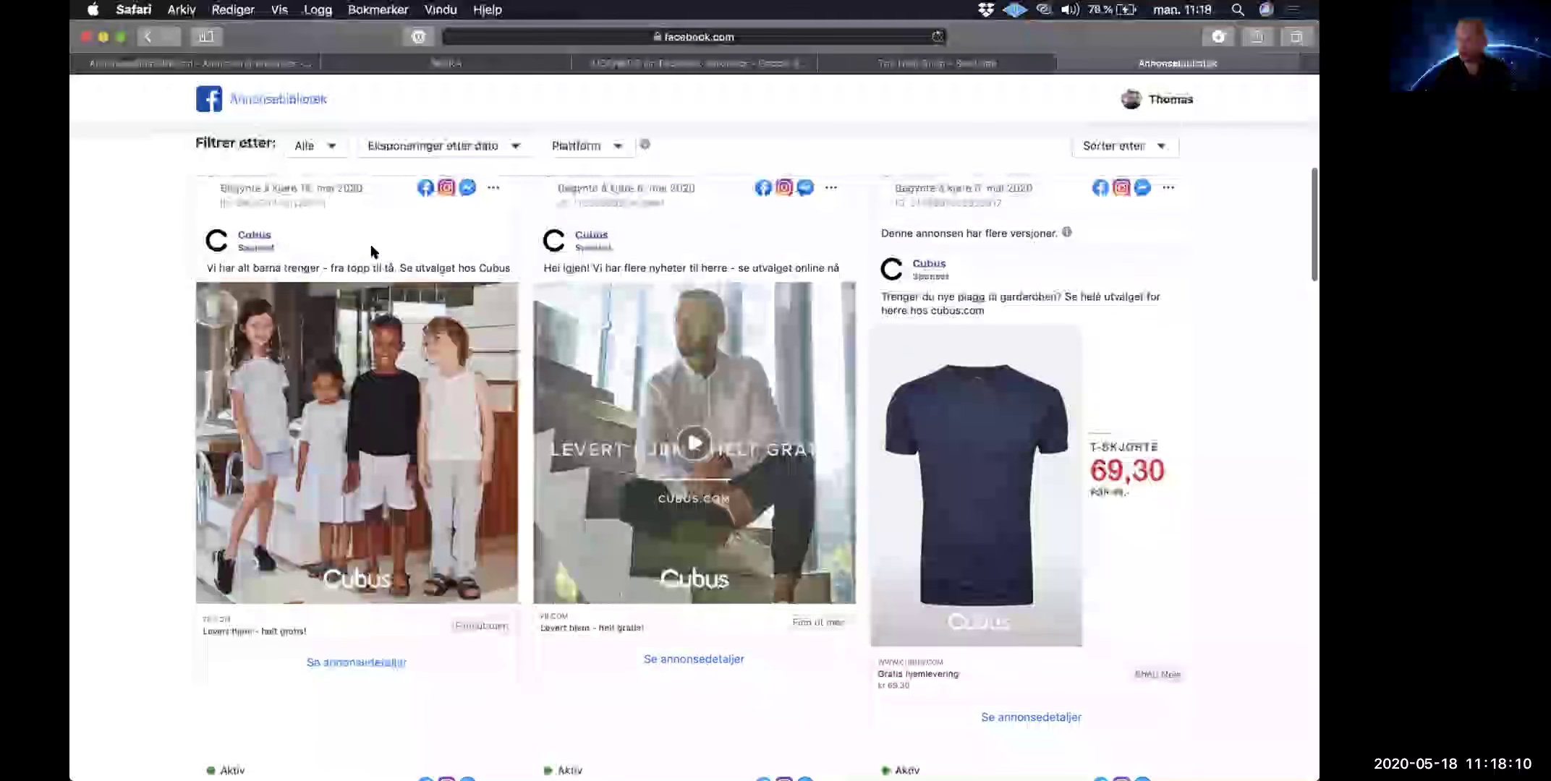
scroll(371, 252, up, 3)
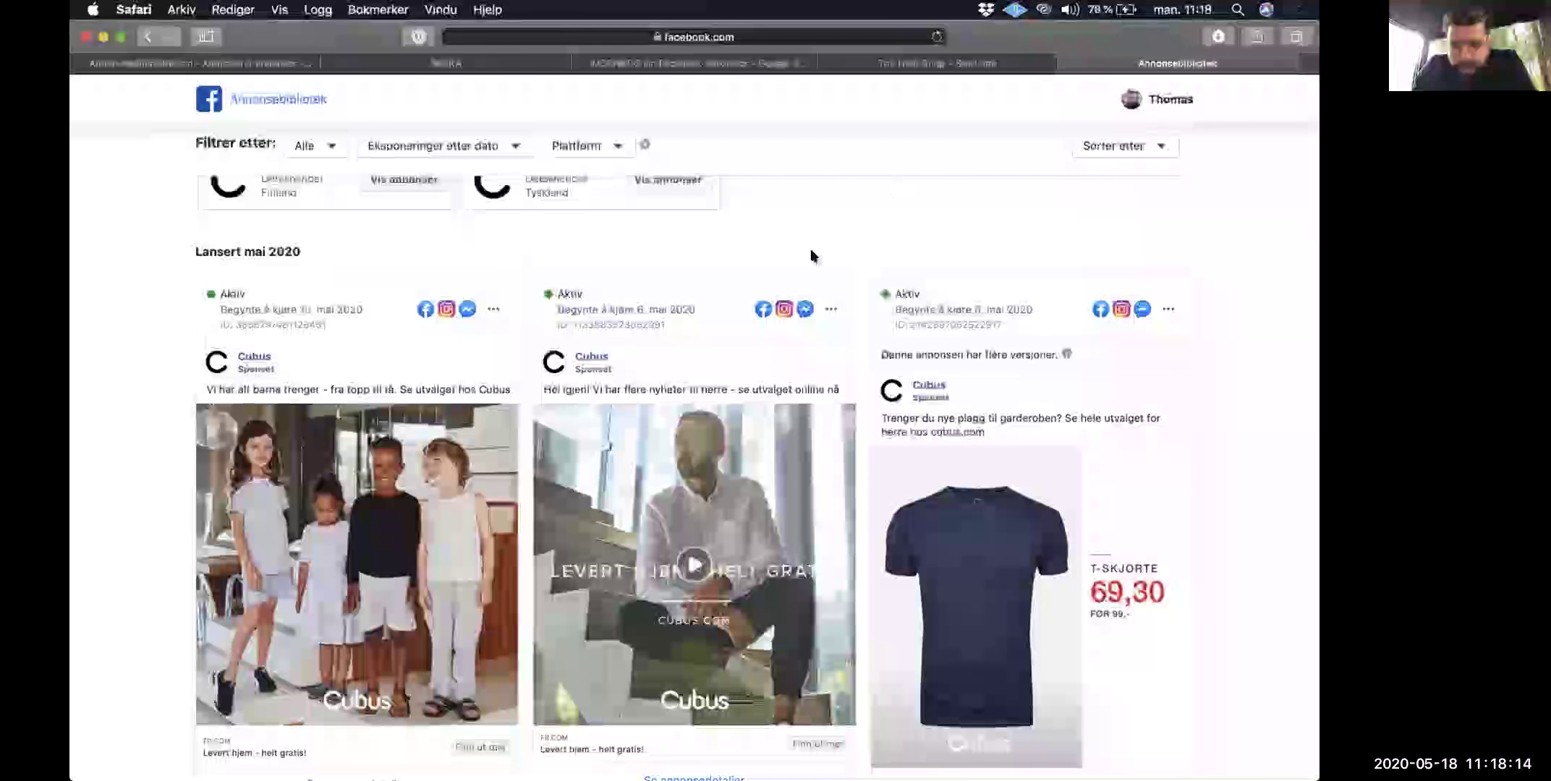
scroll(812, 250, down, 10)
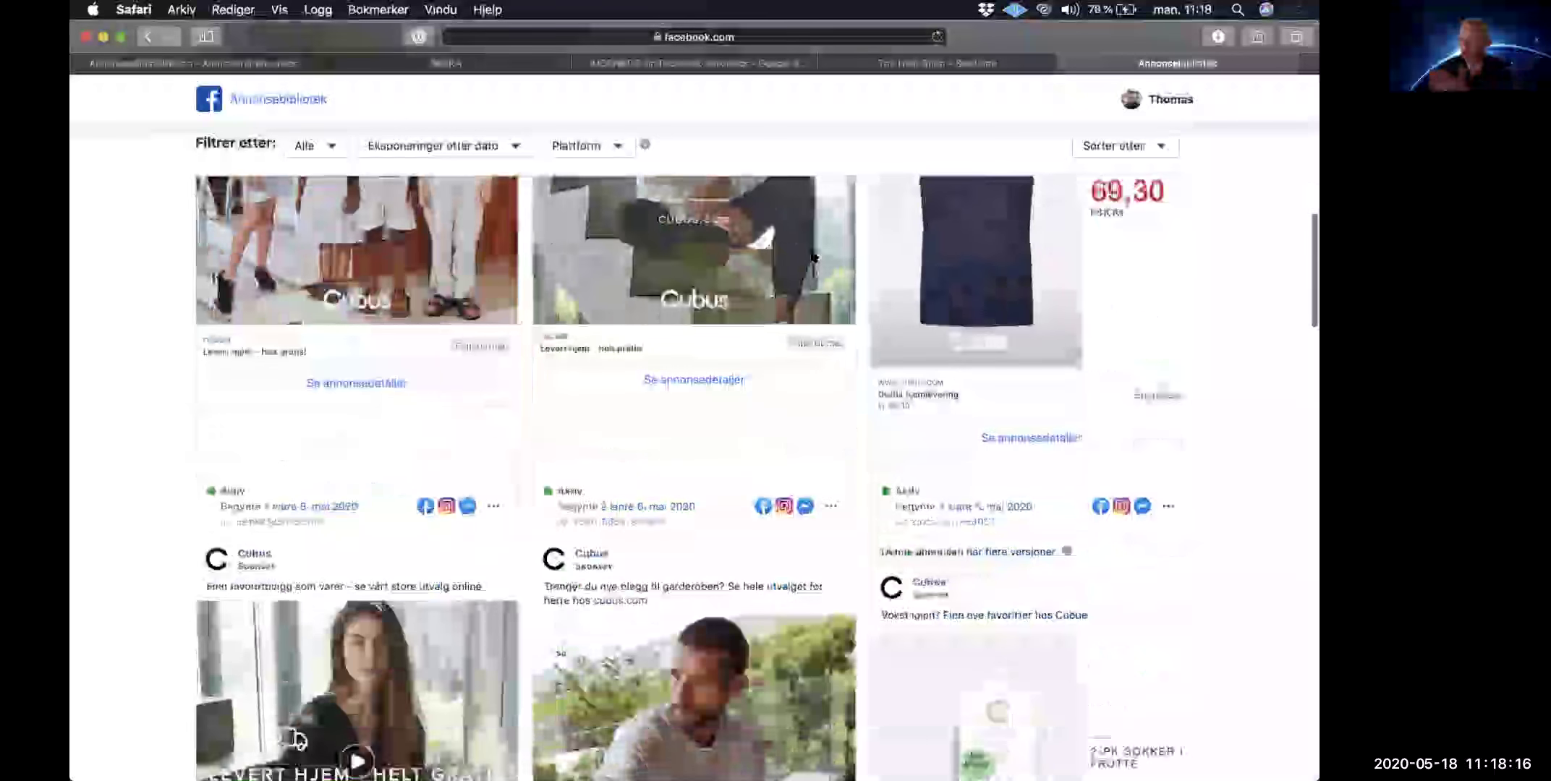
scroll(812, 256, down, 5)
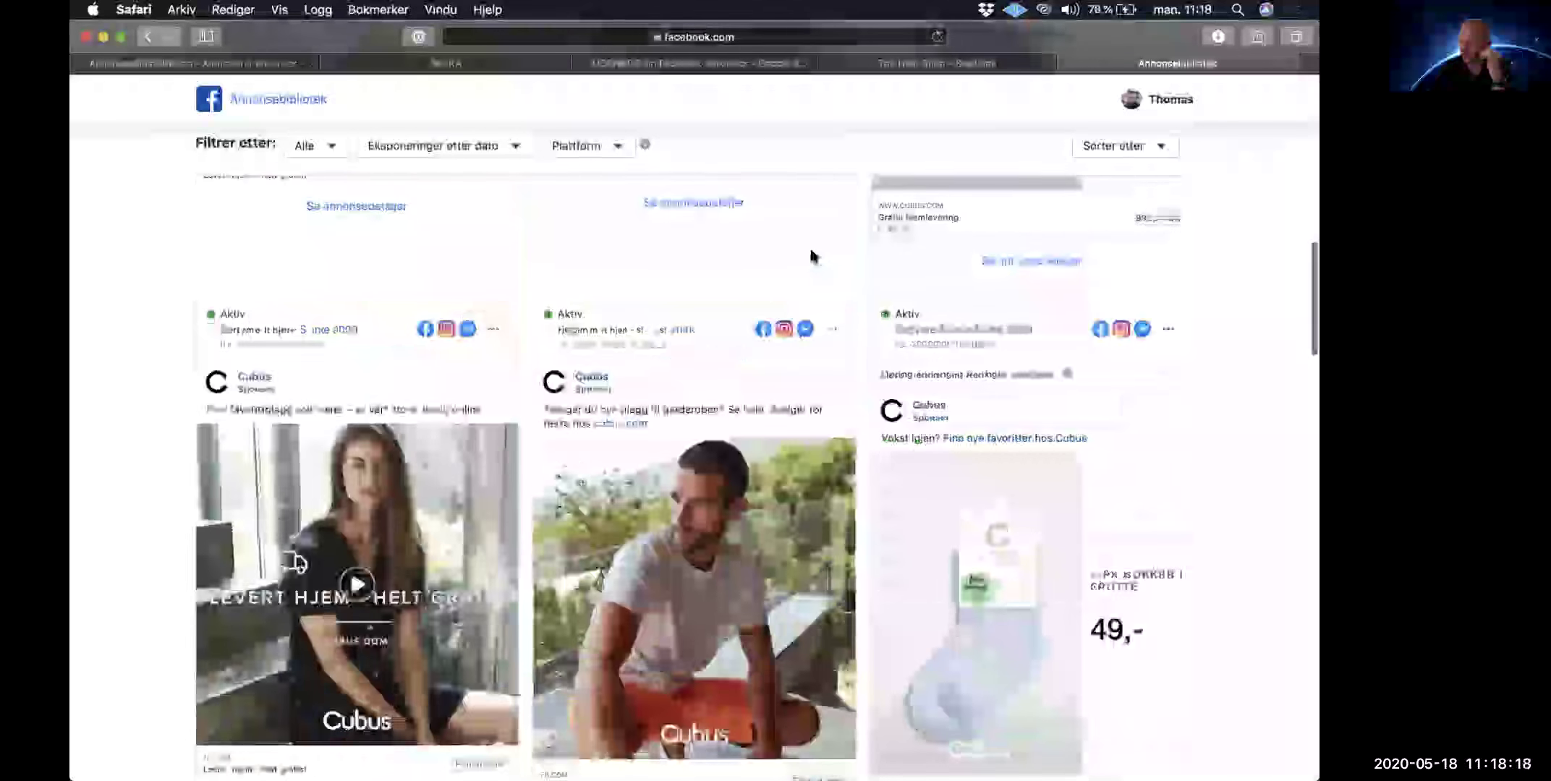
scroll(811, 255, down, 10)
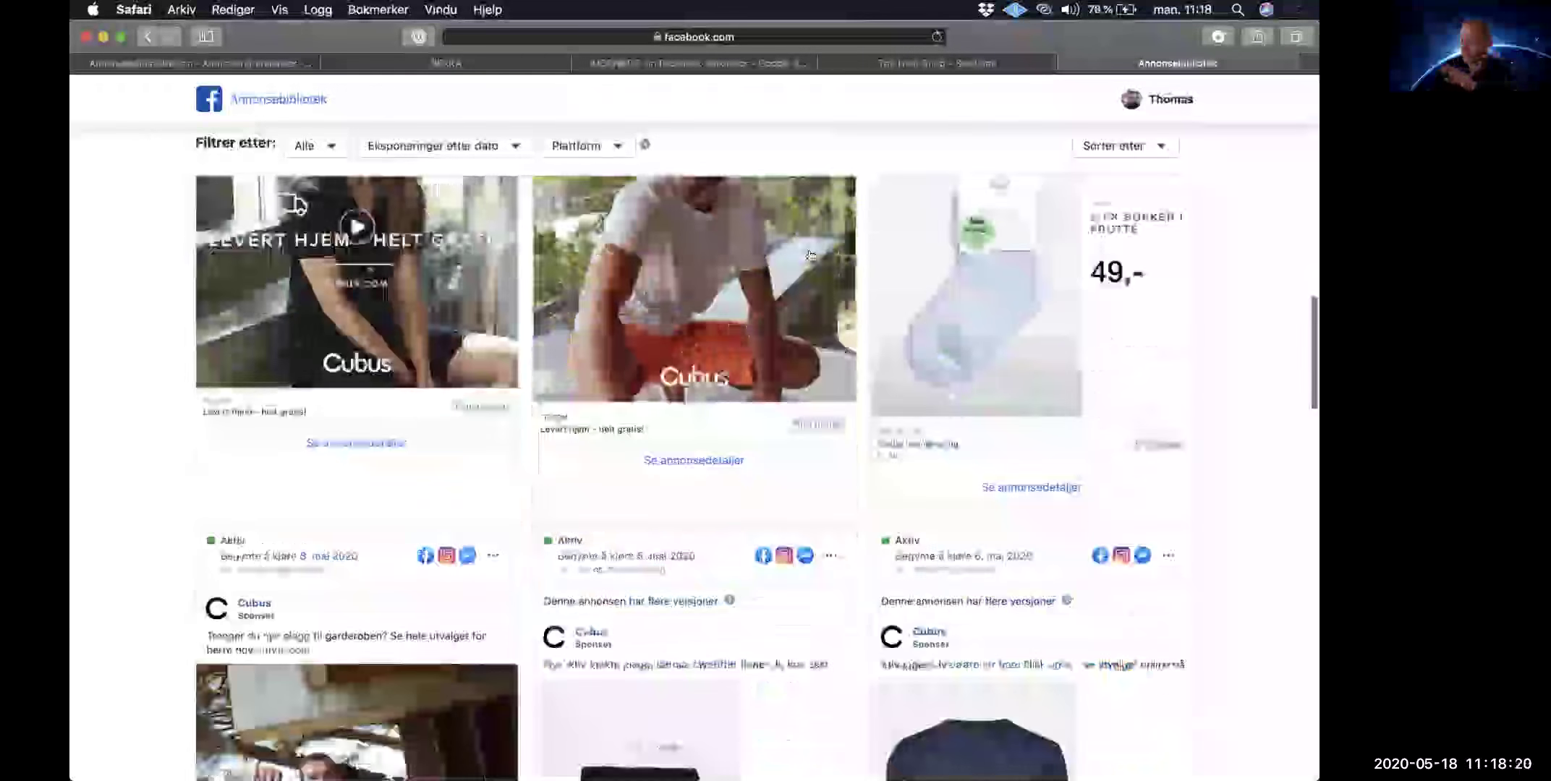
scroll(811, 255, down, 8)
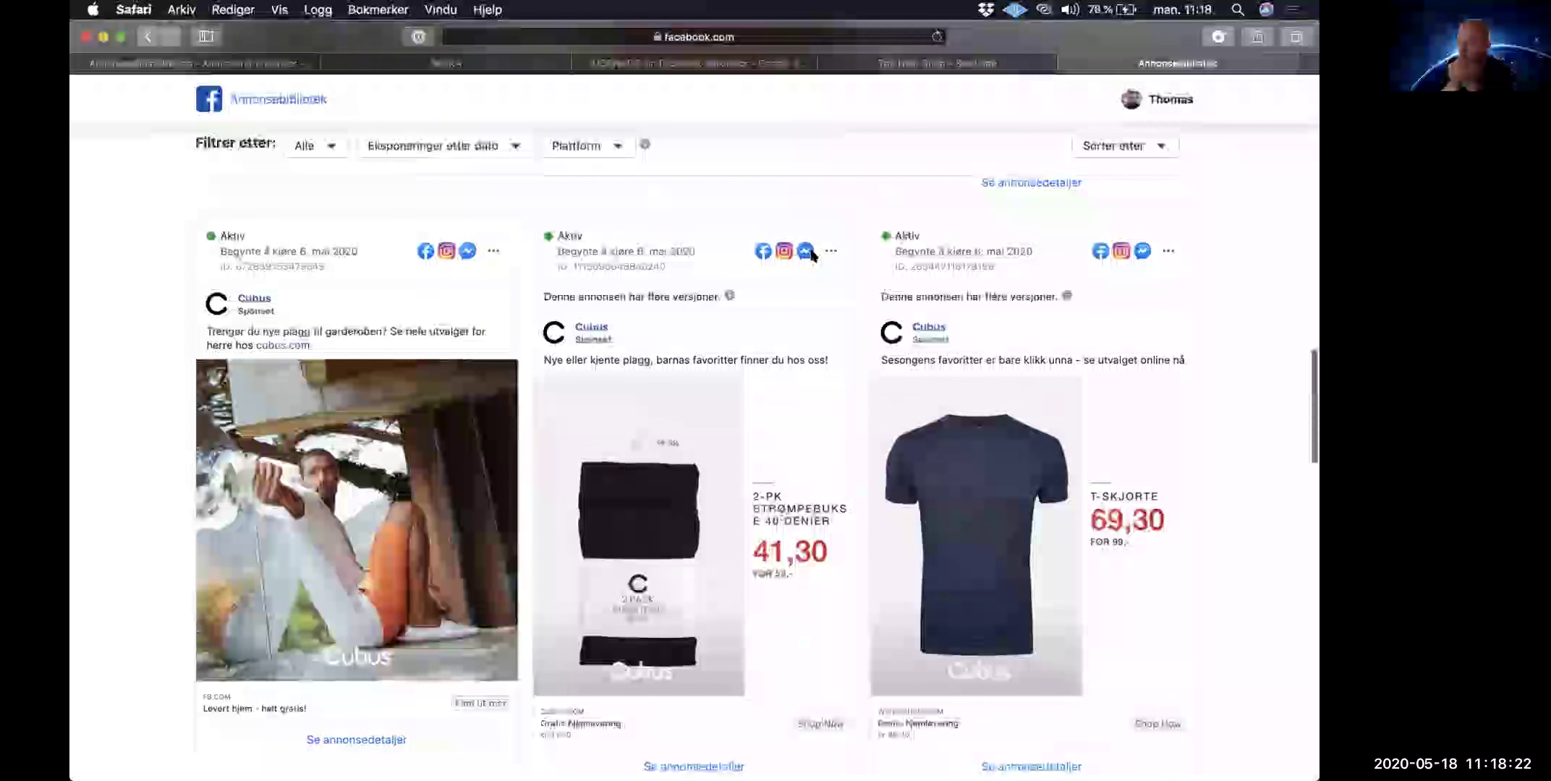
scroll(811, 255, down, 5)
scroll(813, 255, down, 3)
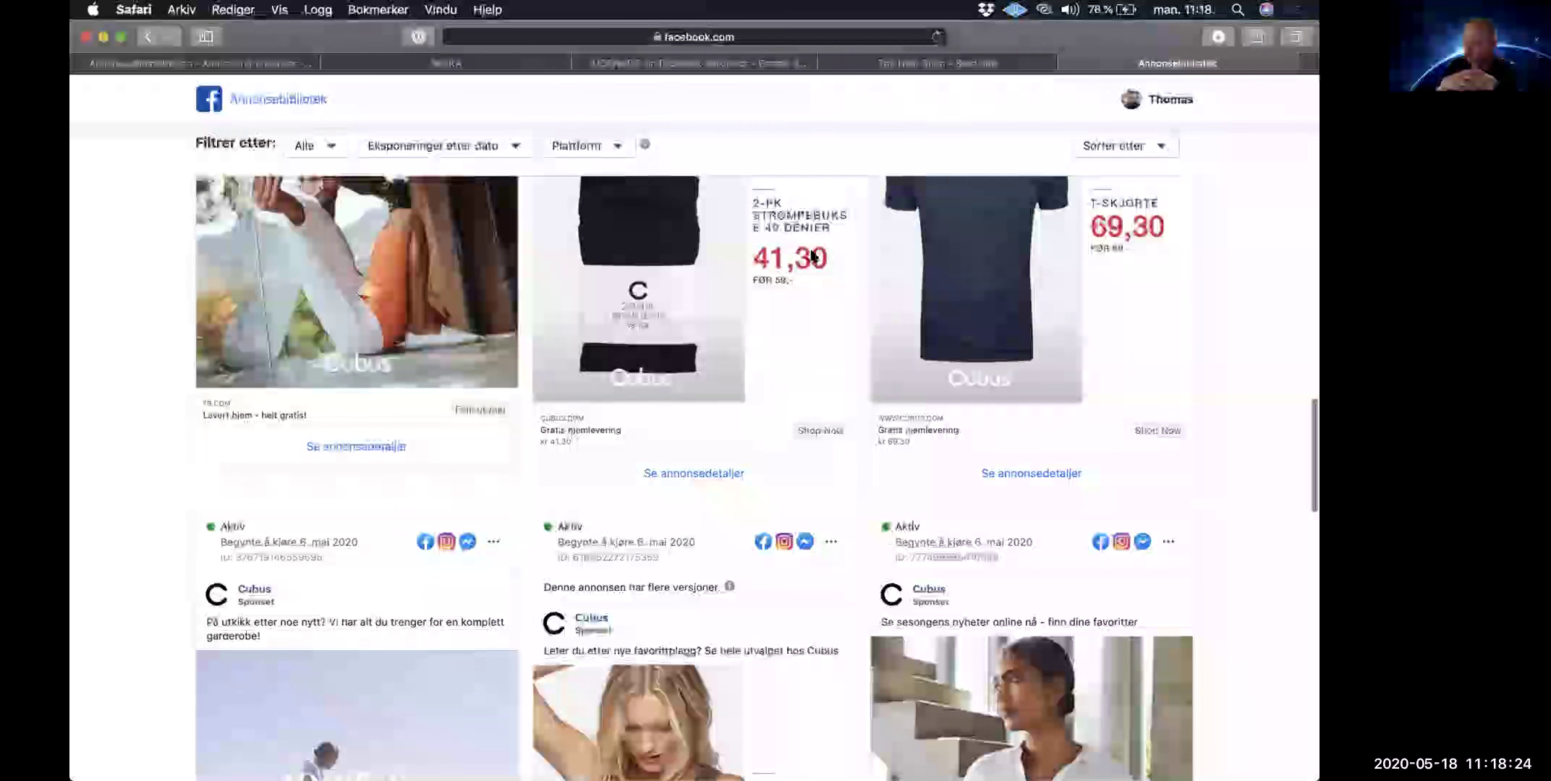
scroll(813, 255, down, 9)
scroll(811, 255, down, 20)
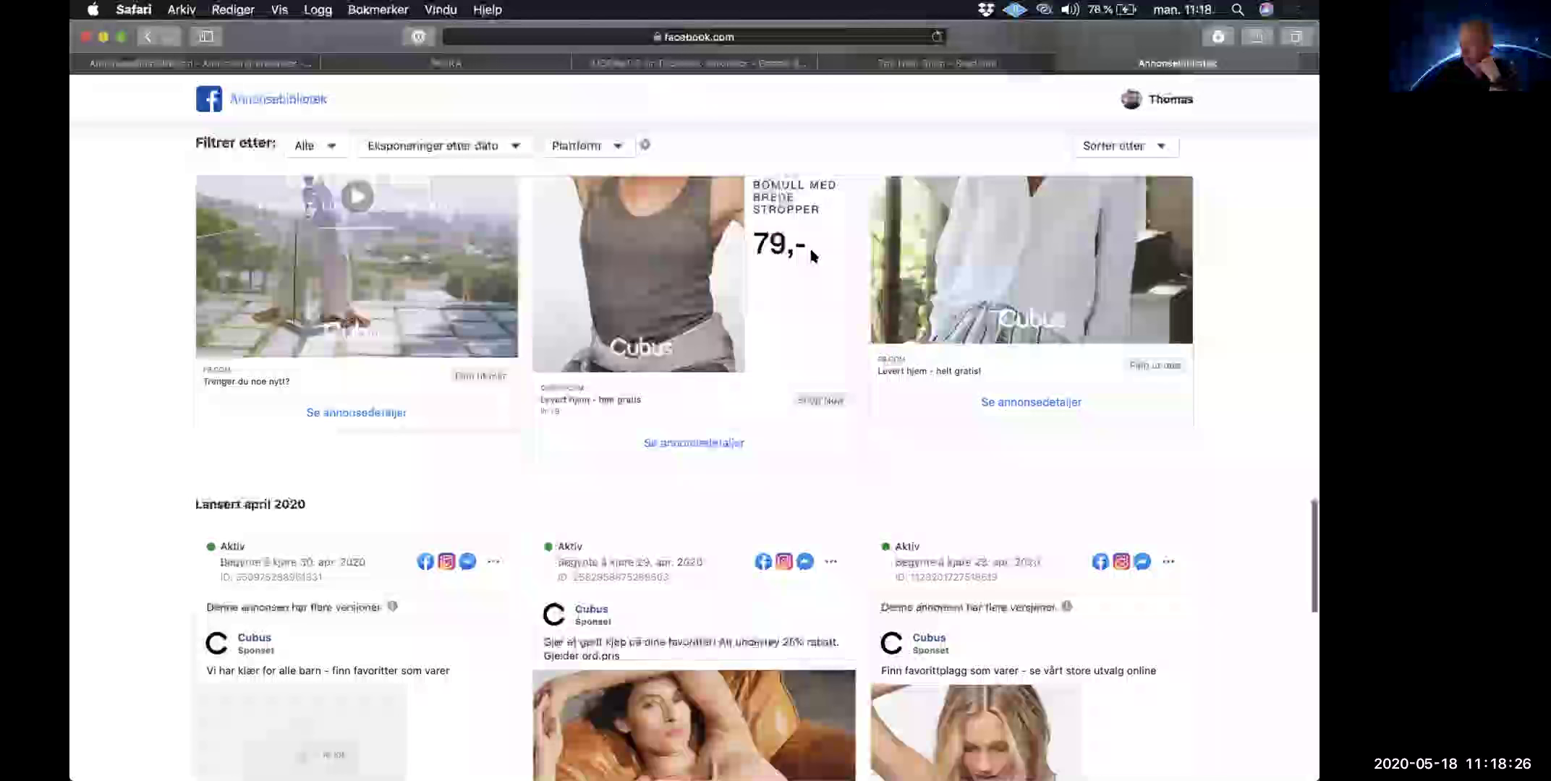
scroll(811, 255, down, 13)
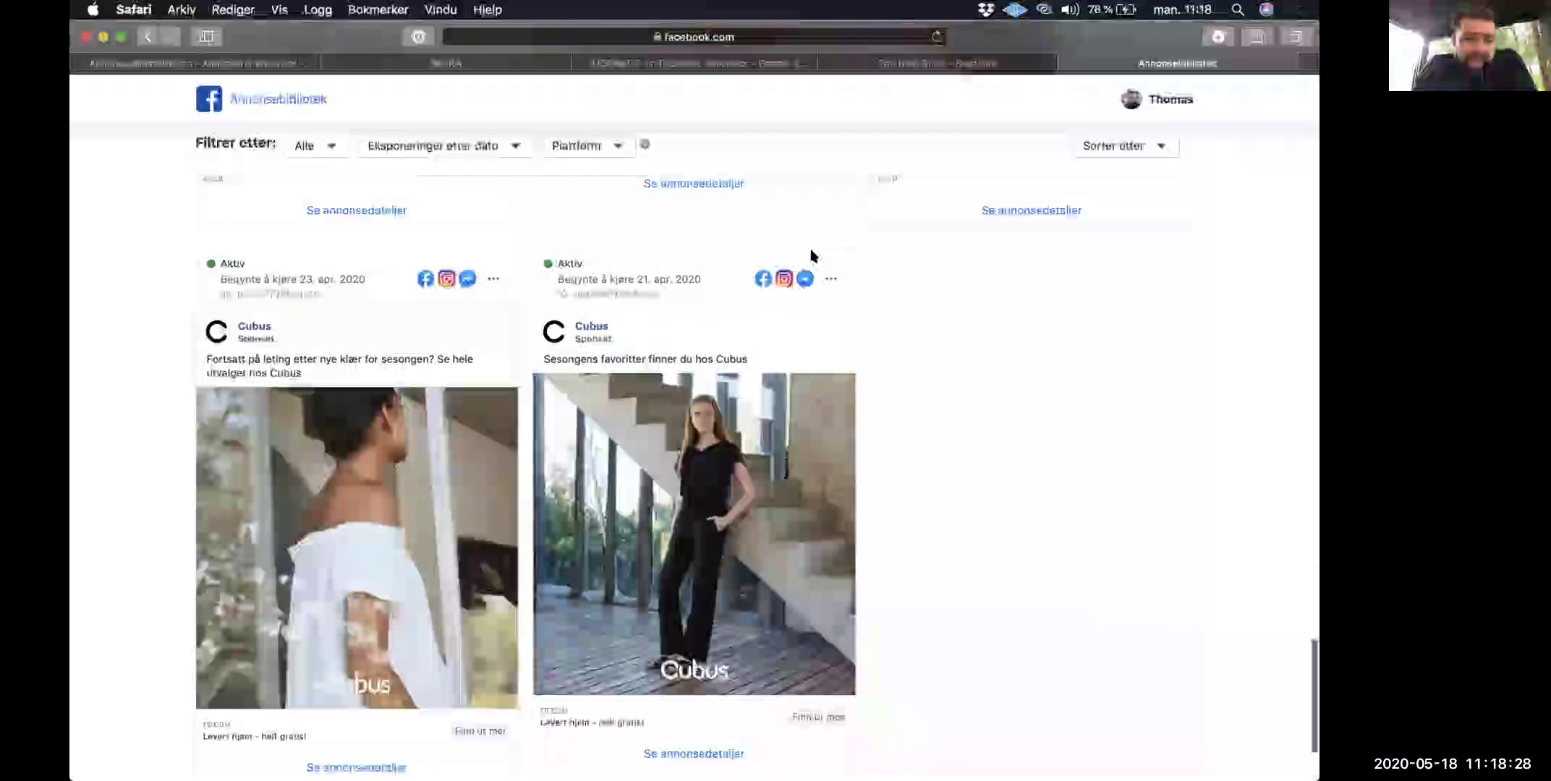
scroll(813, 256, down, 5)
scroll(813, 256, up, 7)
scroll(813, 256, up, 20)
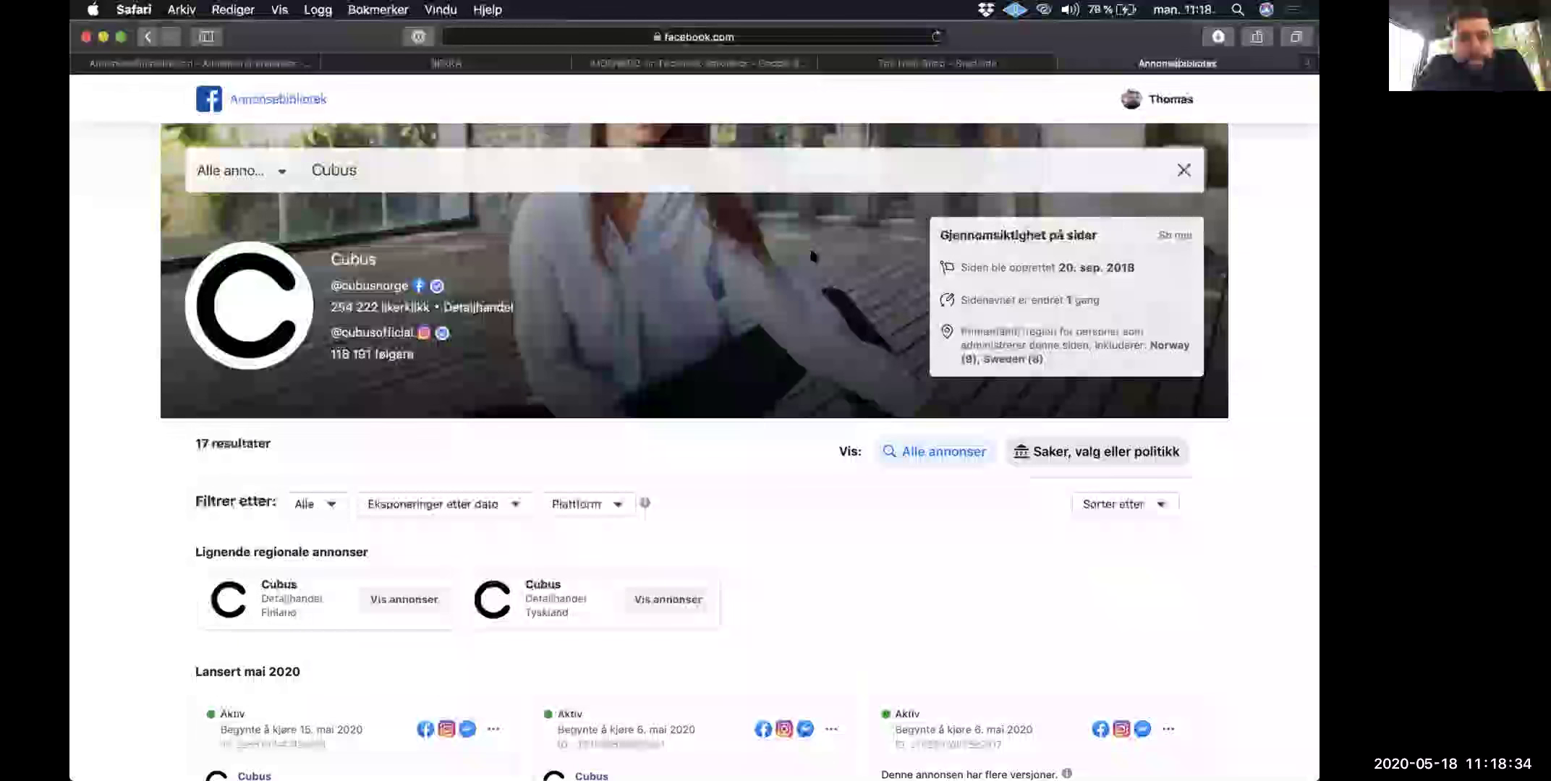
scroll(813, 256, down, 1)
scroll(813, 256, down, 5)
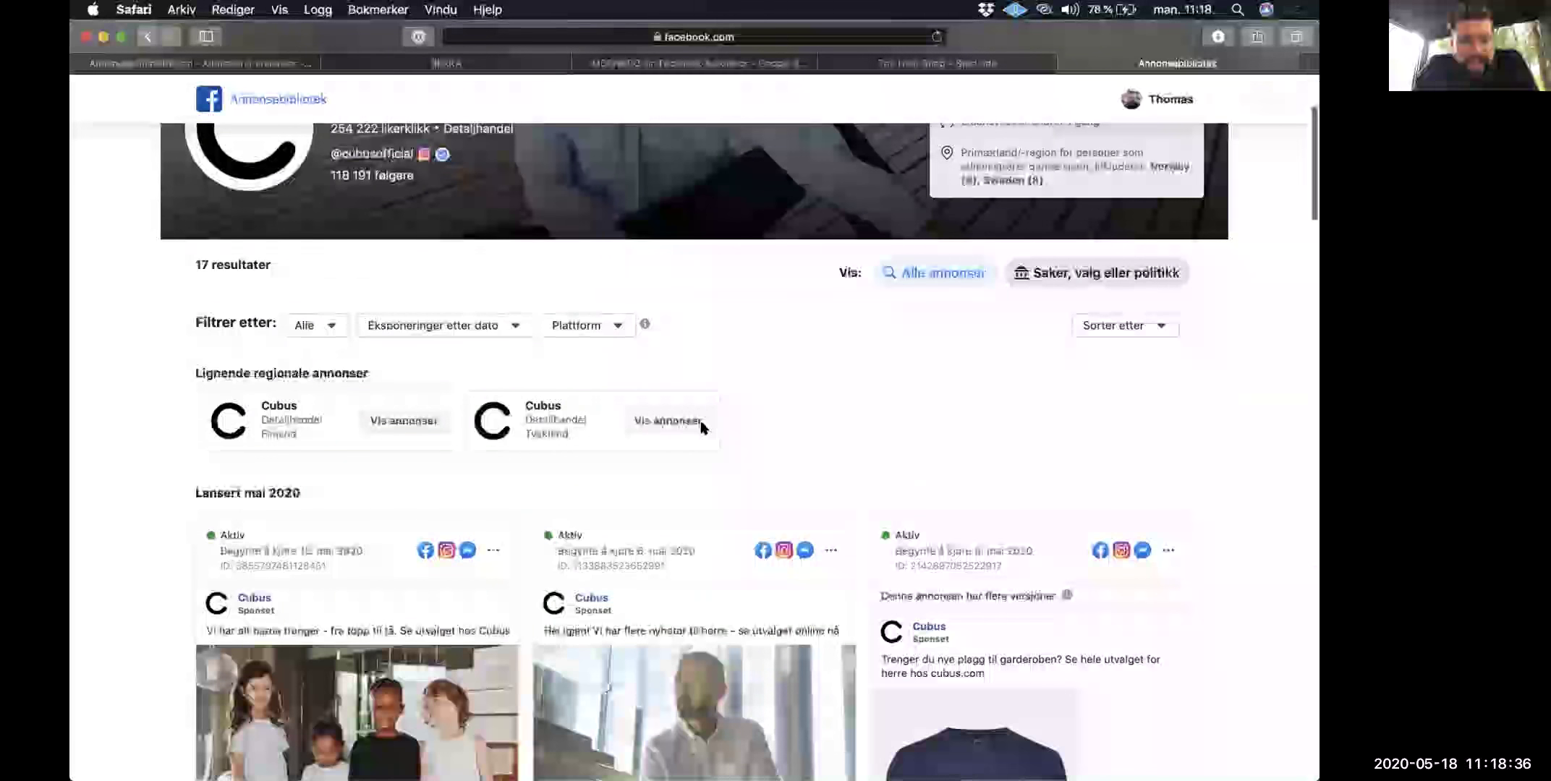
scroll(673, 443, down, 6)
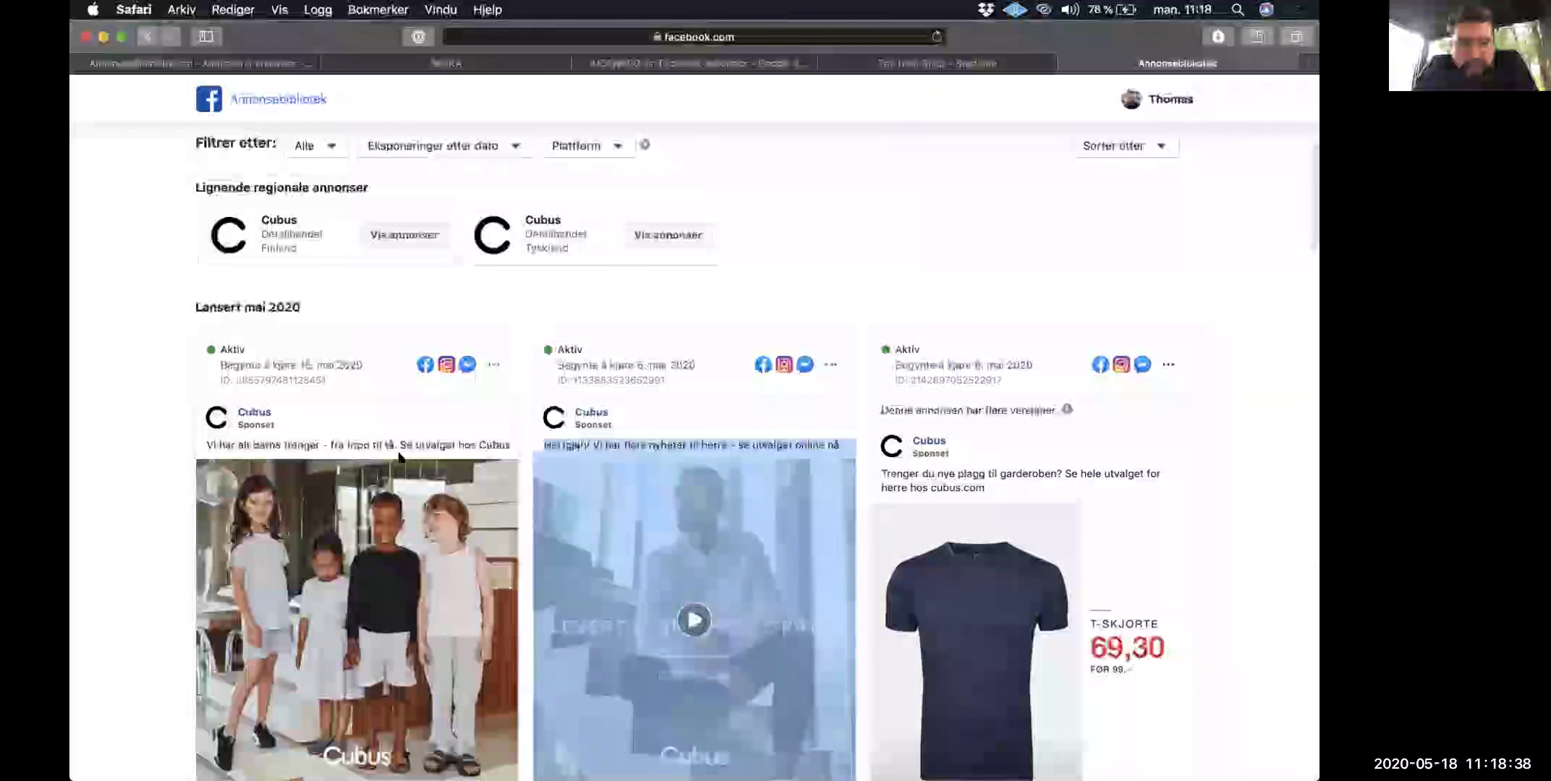
scroll(380, 441, down, 4)
scroll(535, 434, down, 4)
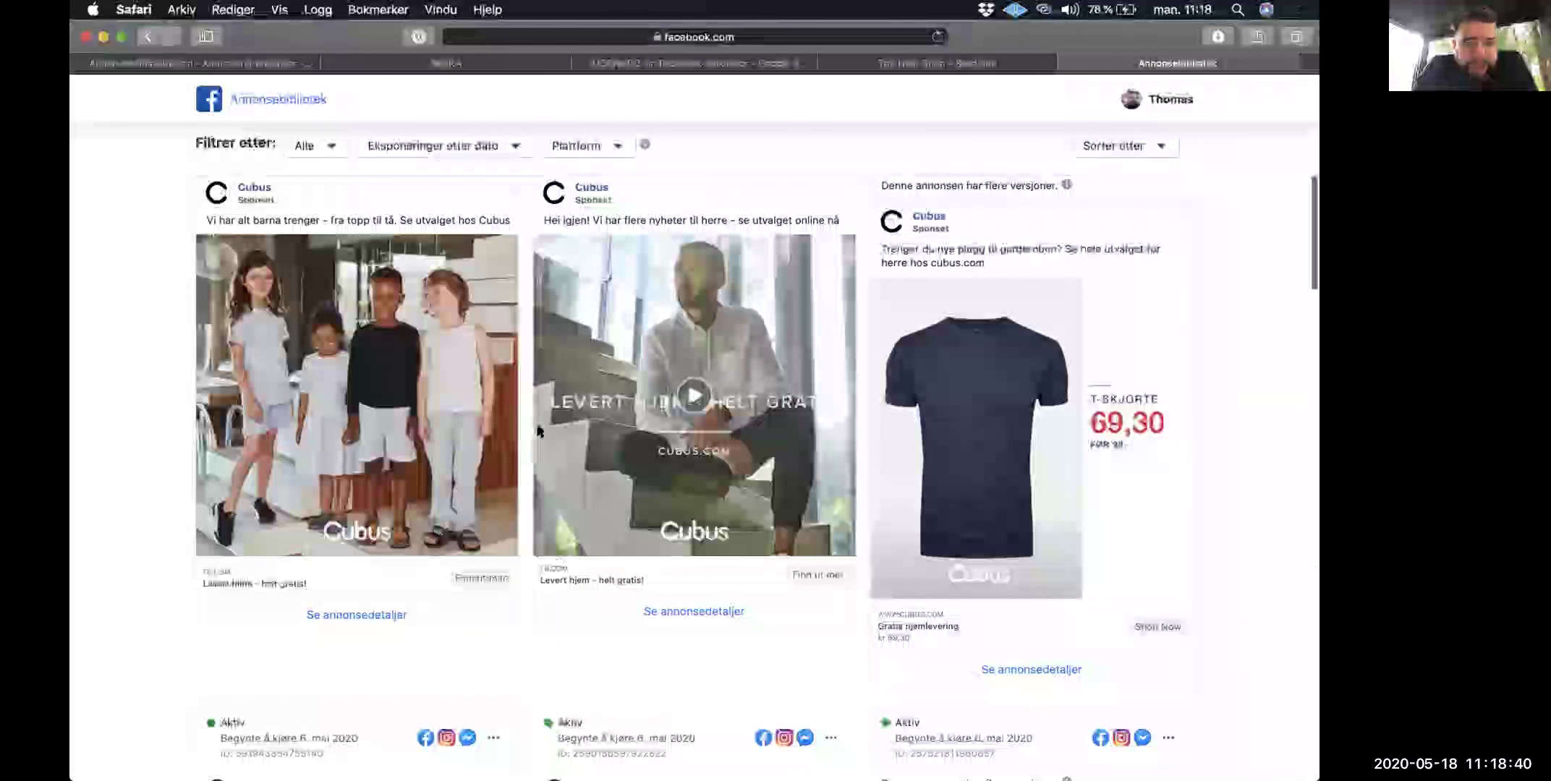
scroll(688, 432, down, 12)
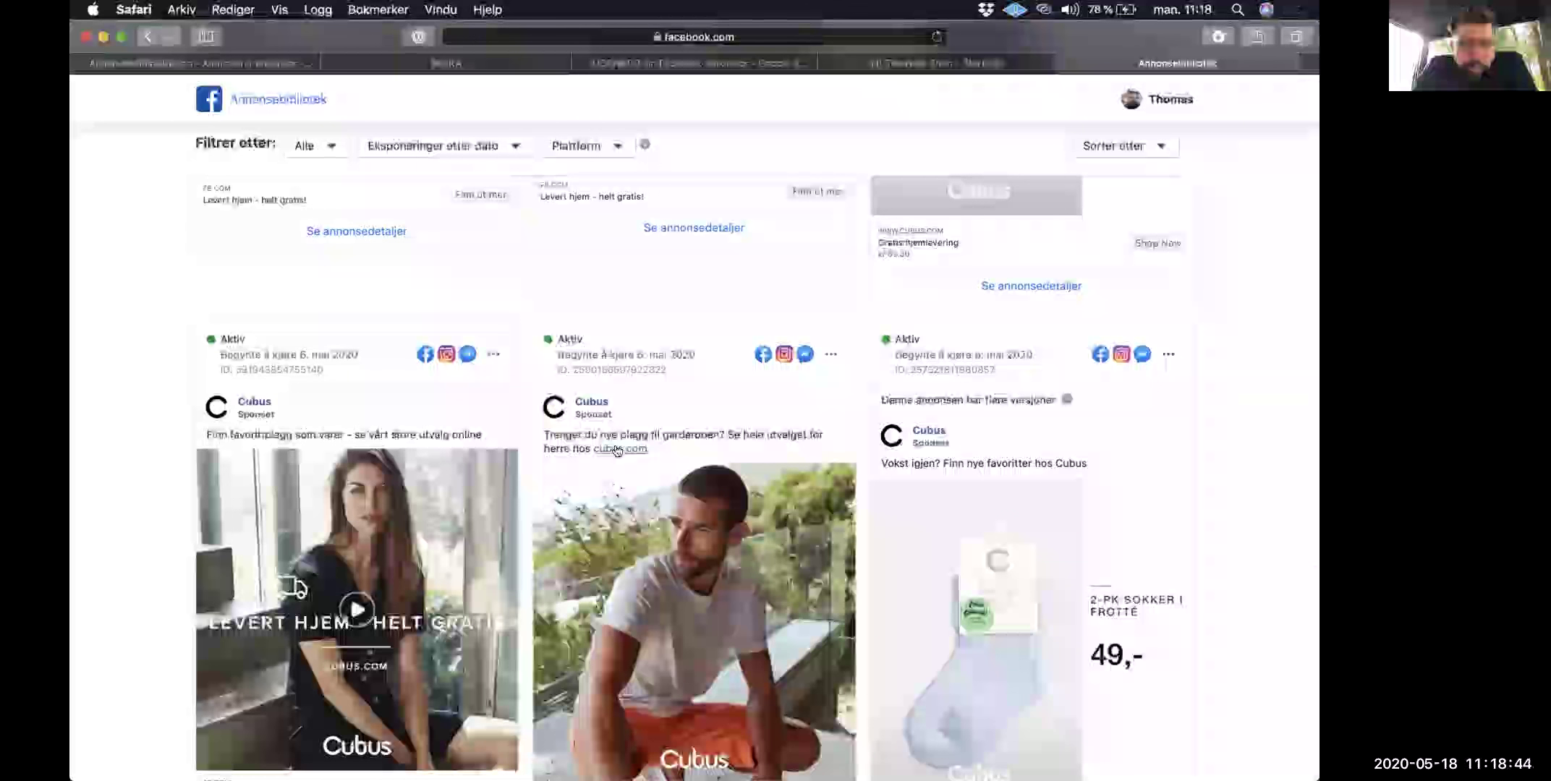
scroll(715, 507, down, 5)
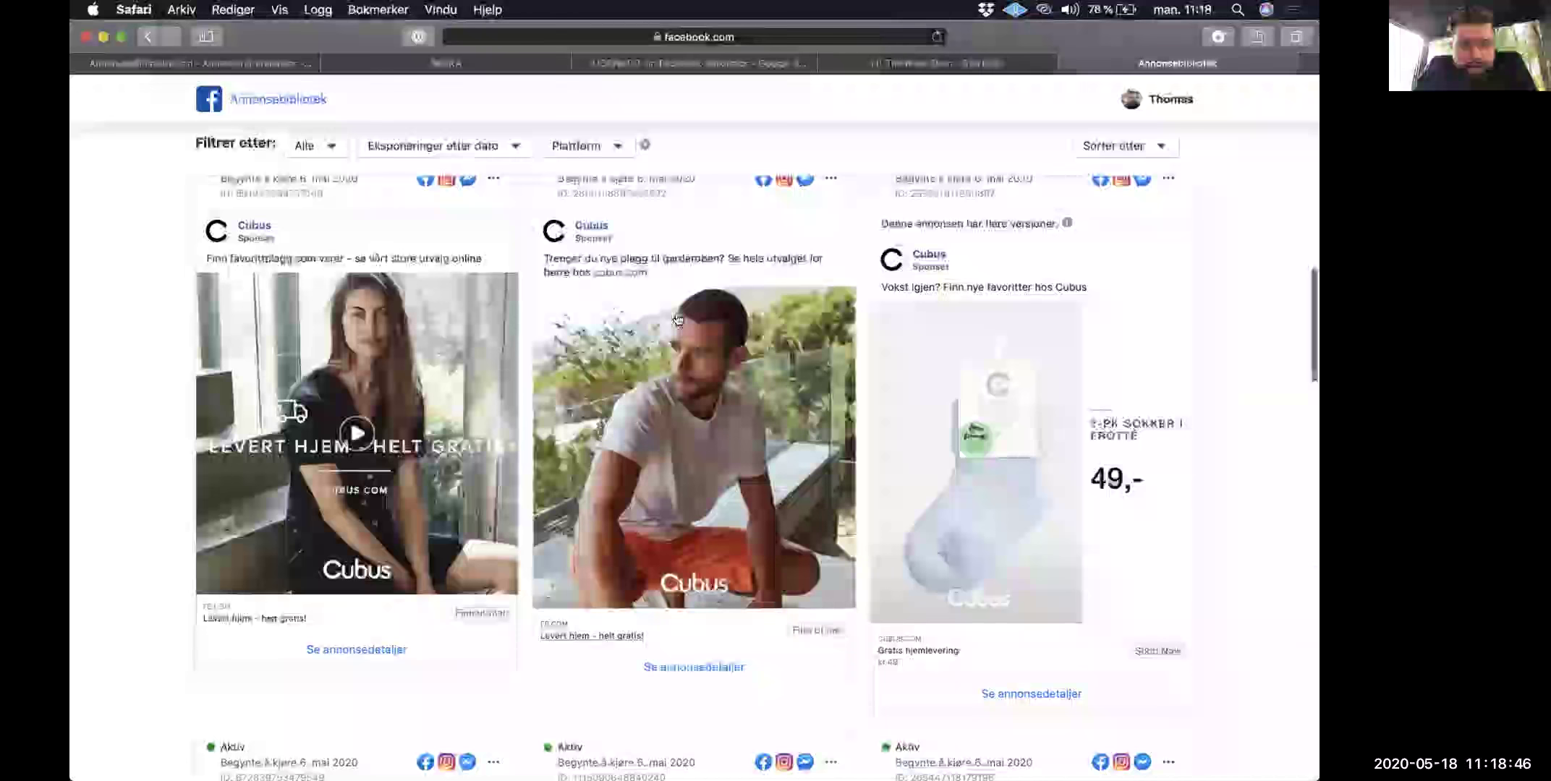
scroll(602, 339, up, 3)
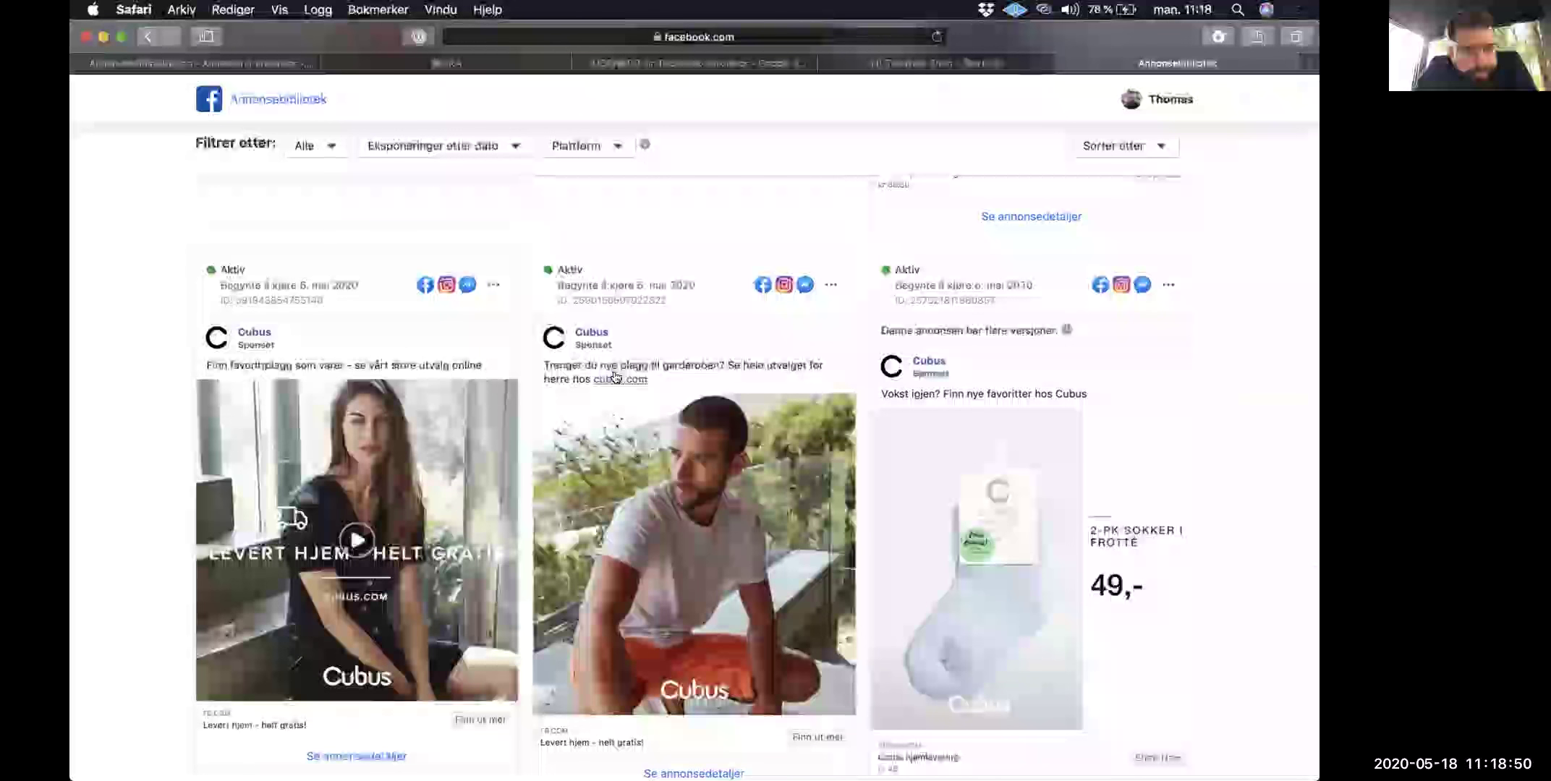
scroll(615, 377, down, 3)
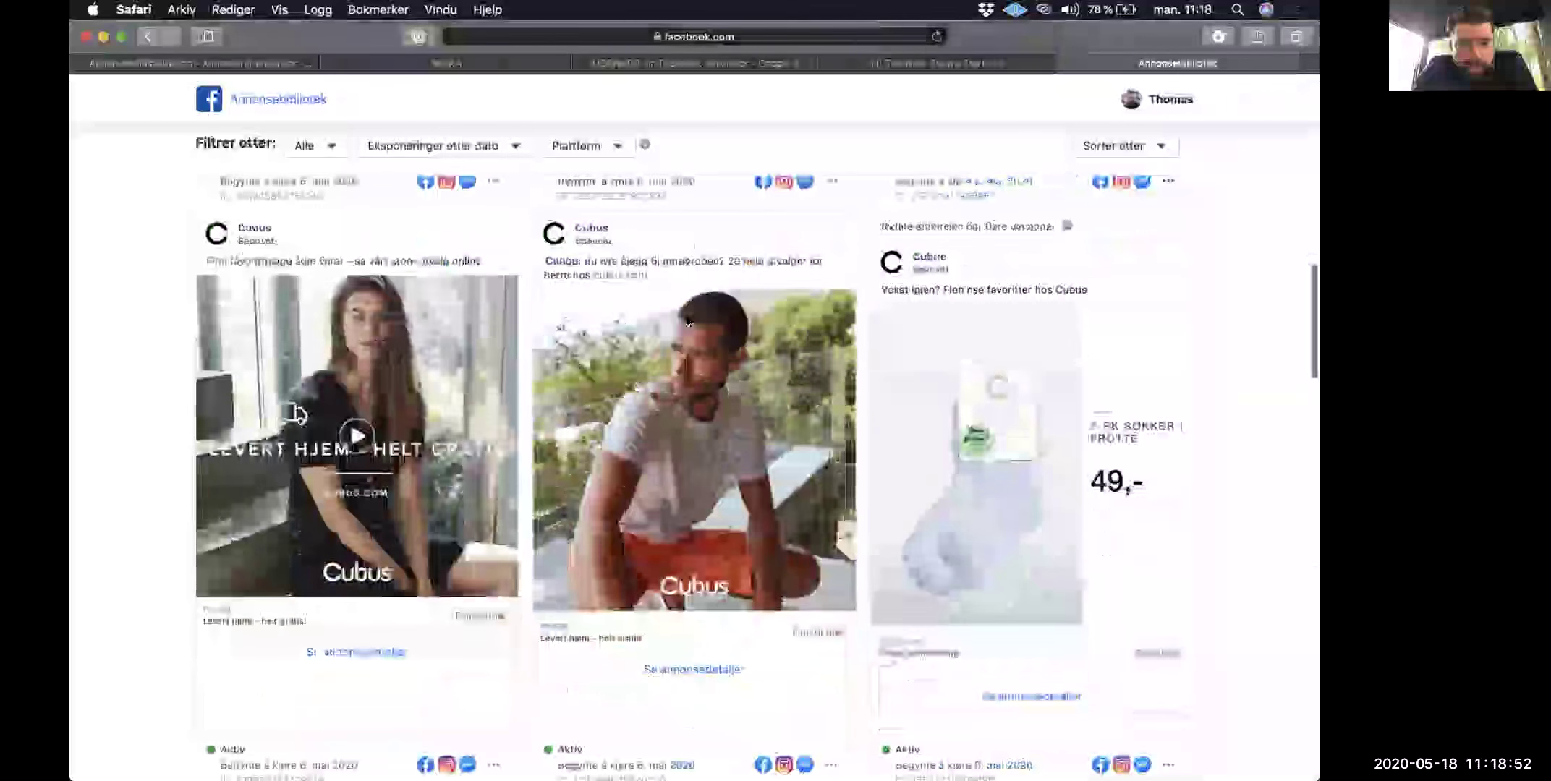
scroll(343, 398, down, 10)
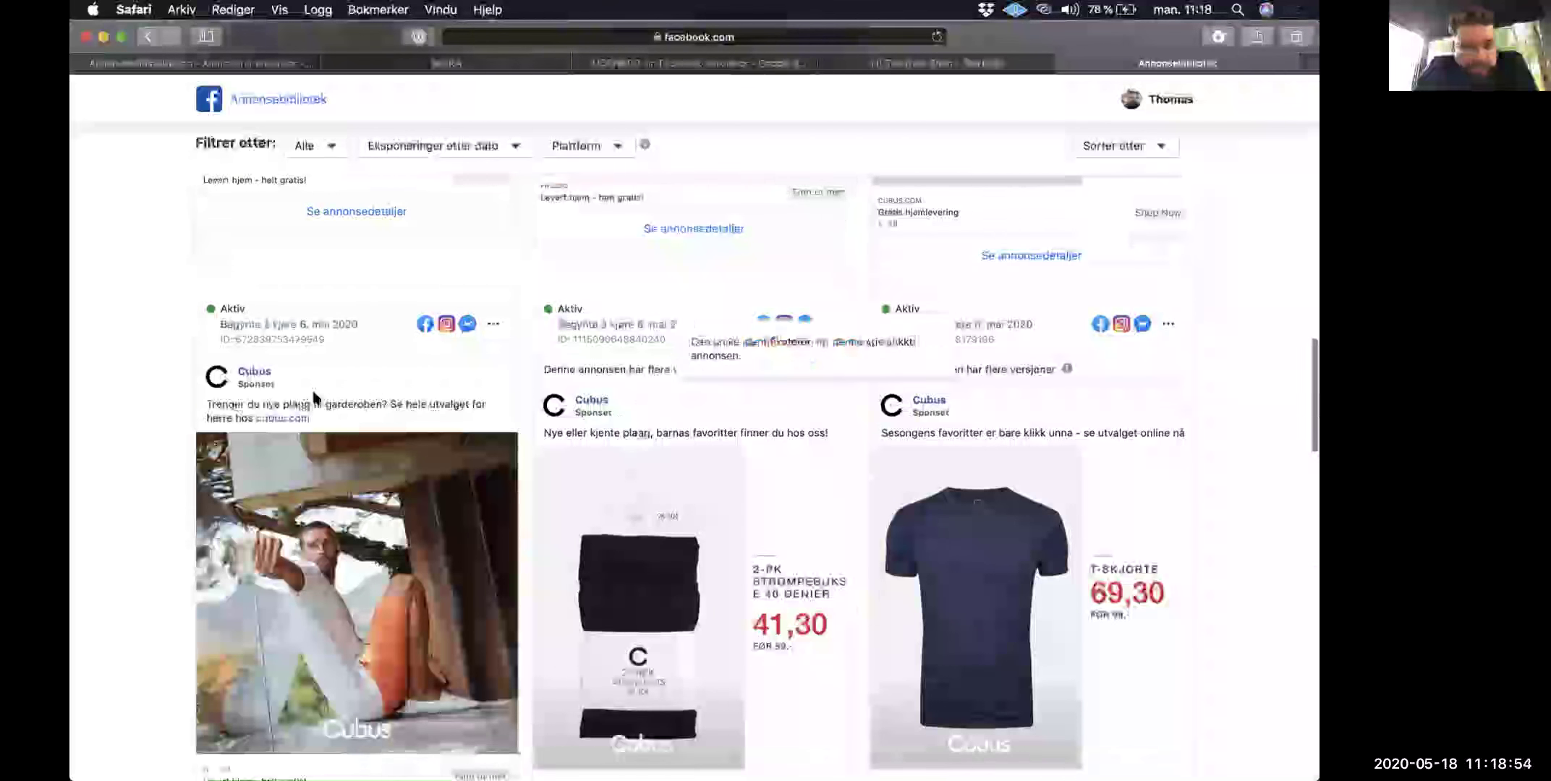
scroll(900, 426, down, 10)
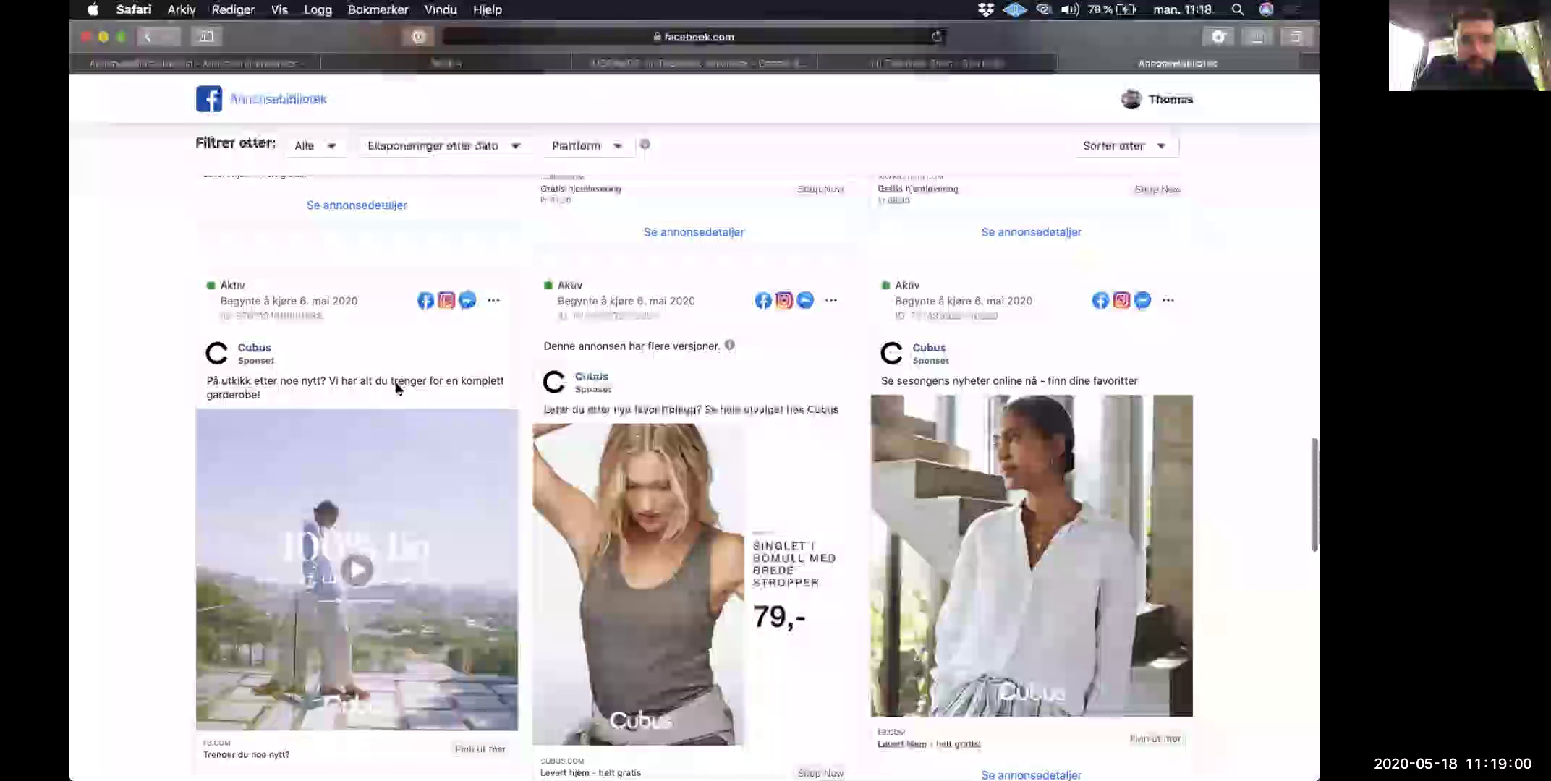
scroll(397, 389, down, 1)
scroll(397, 388, down, 20)
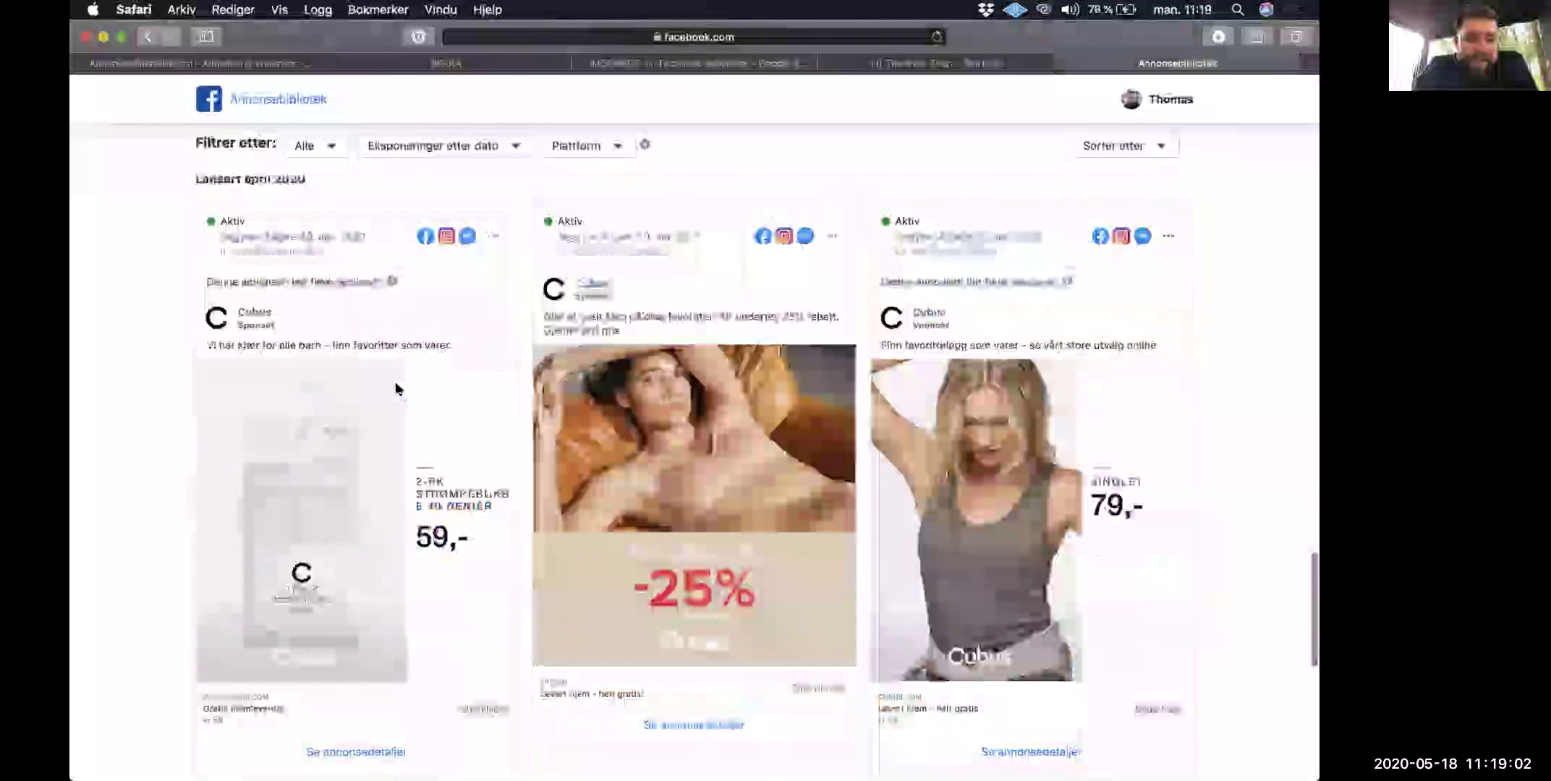
scroll(397, 389, down, 6)
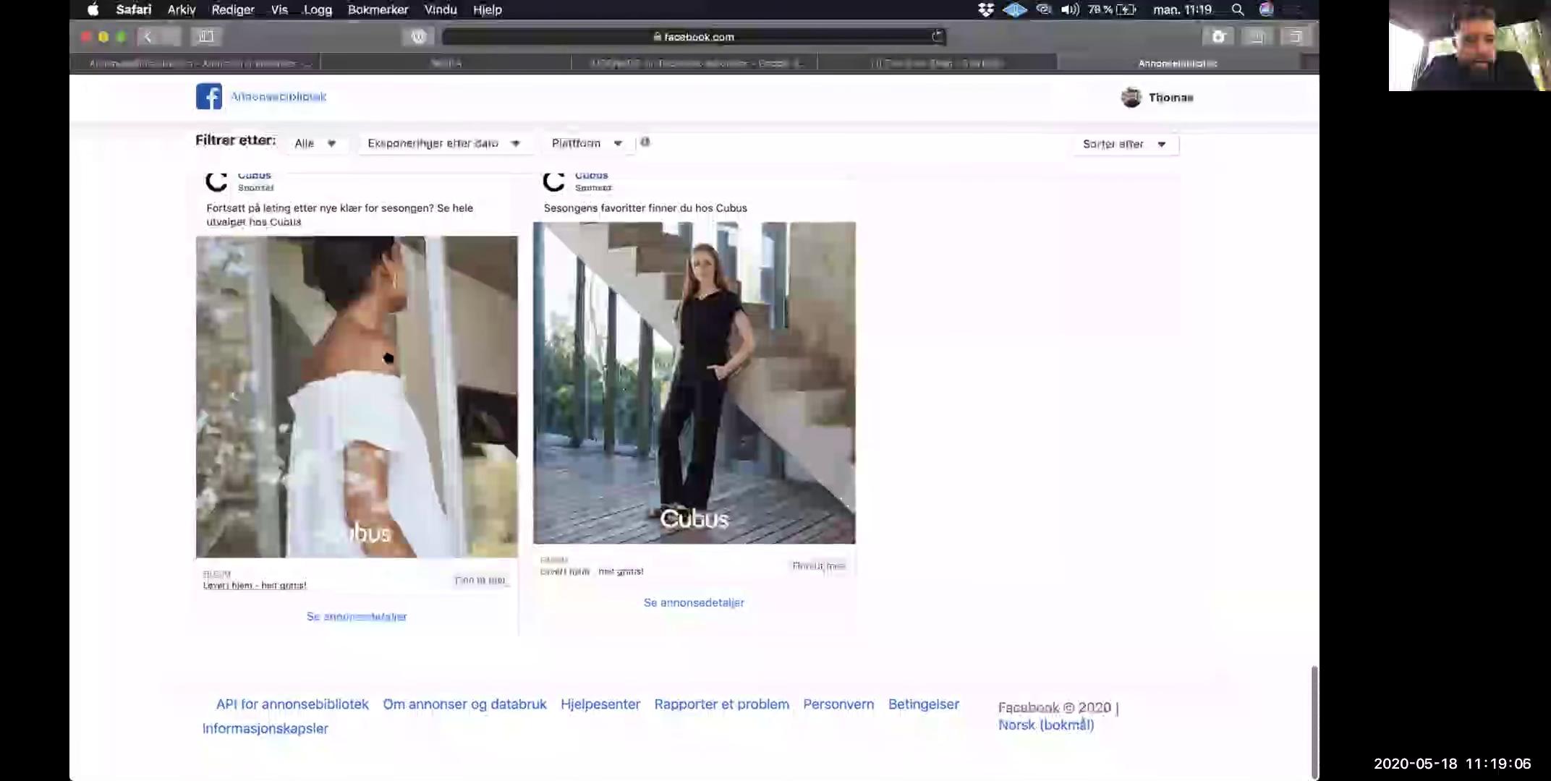
triple_click(364, 207)
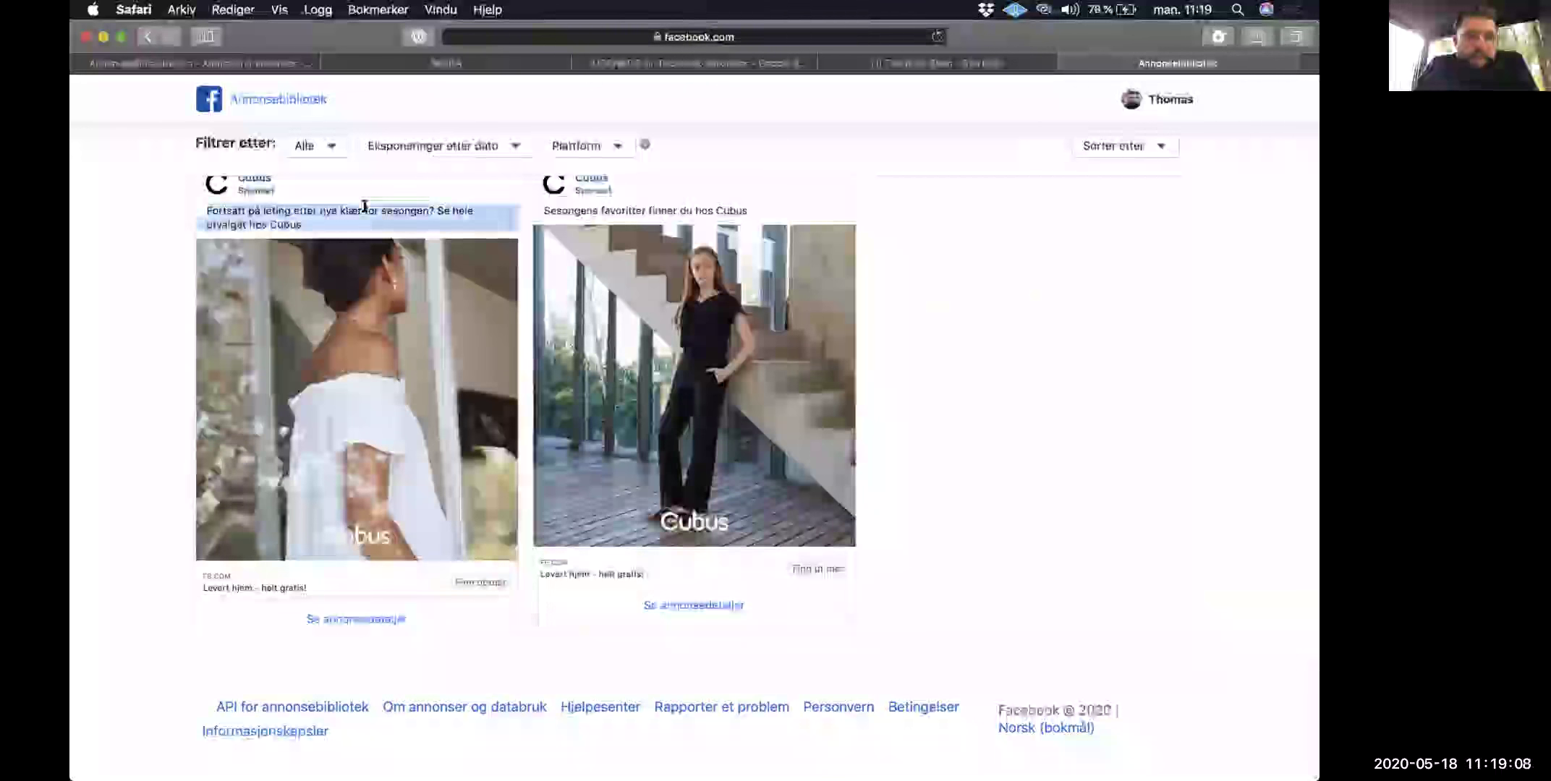
click(397, 208)
triple_click(595, 205)
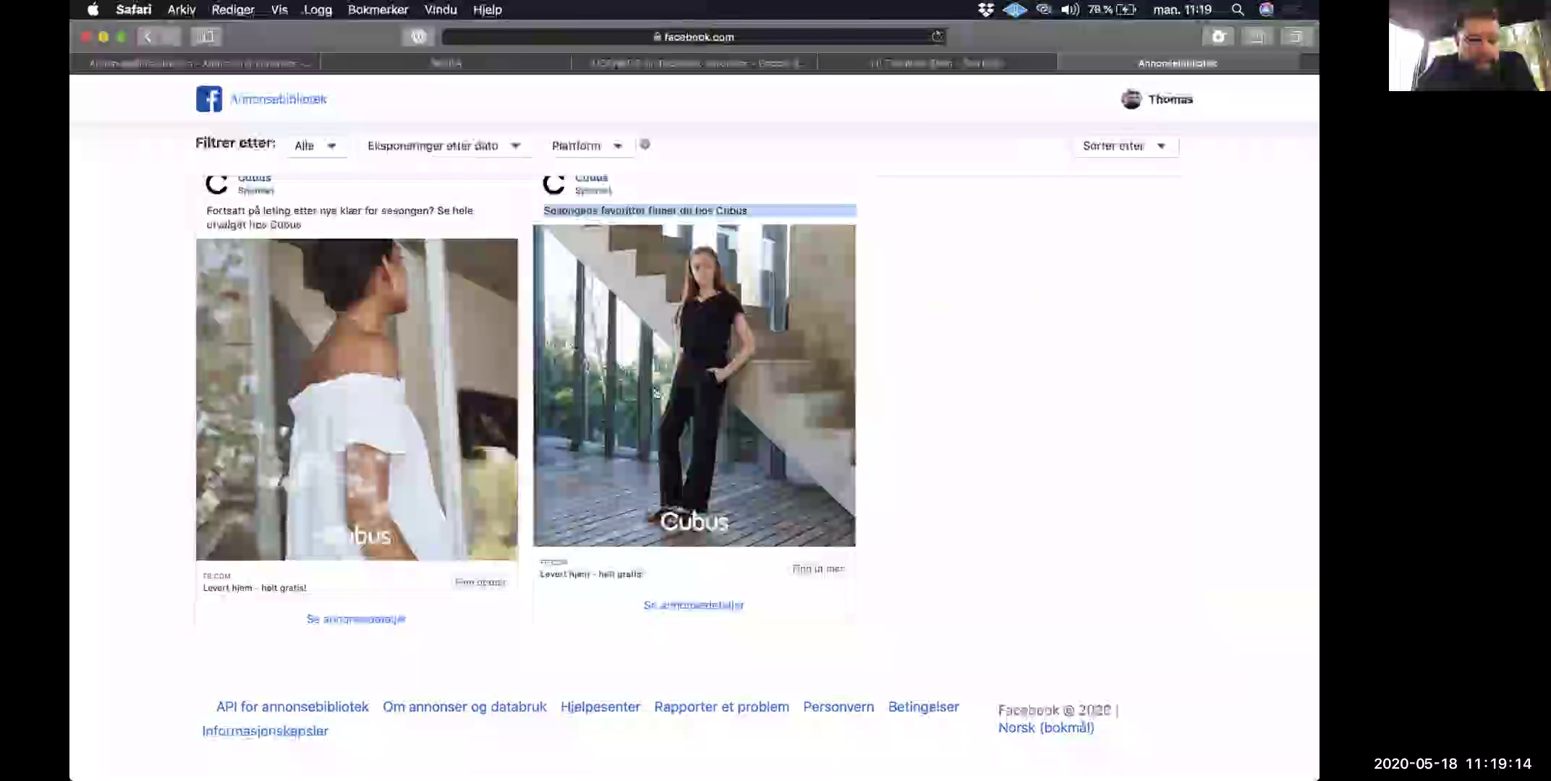
click(873, 270)
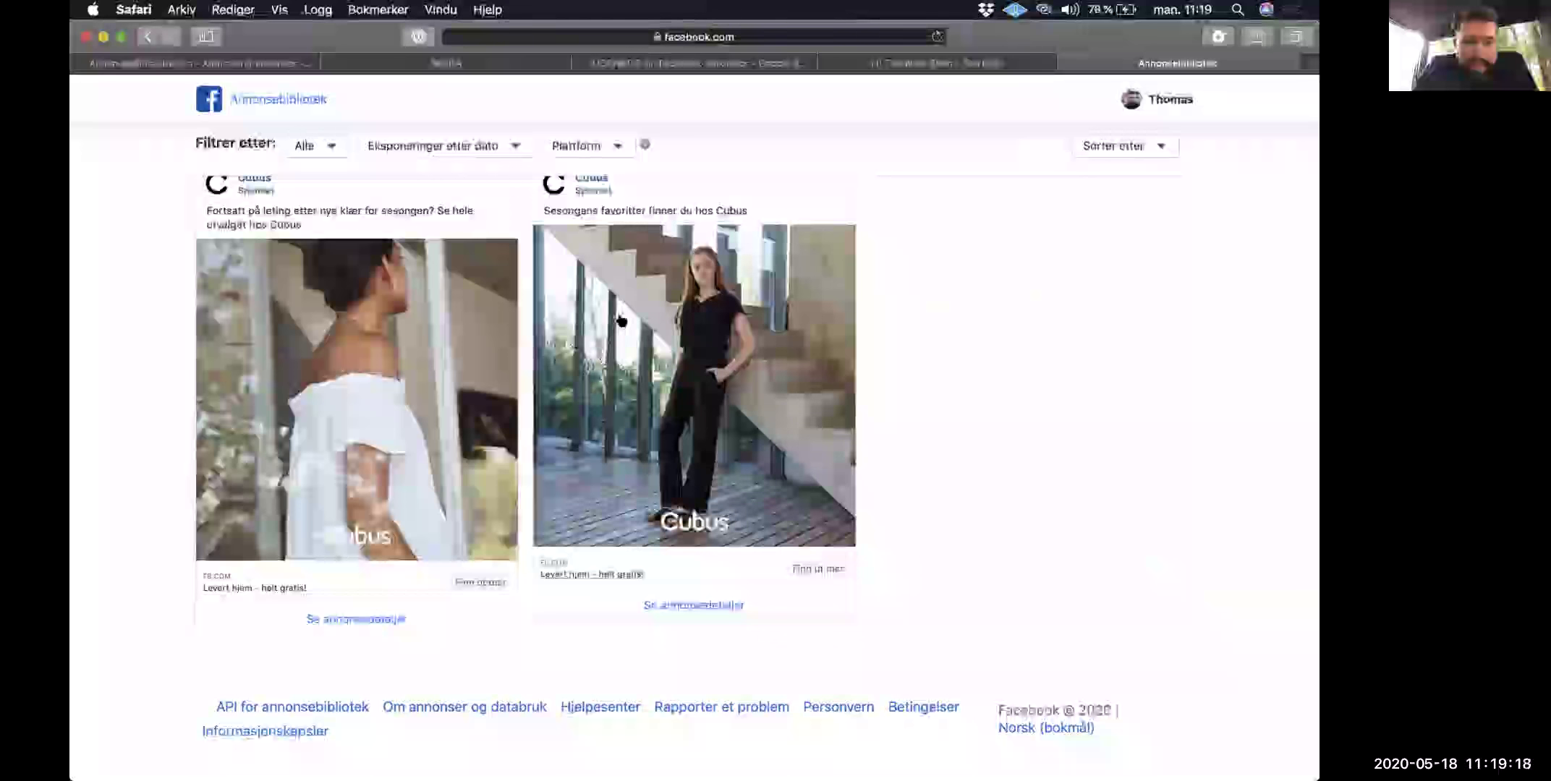
scroll(621, 320, up, 5)
scroll(621, 321, up, 6)
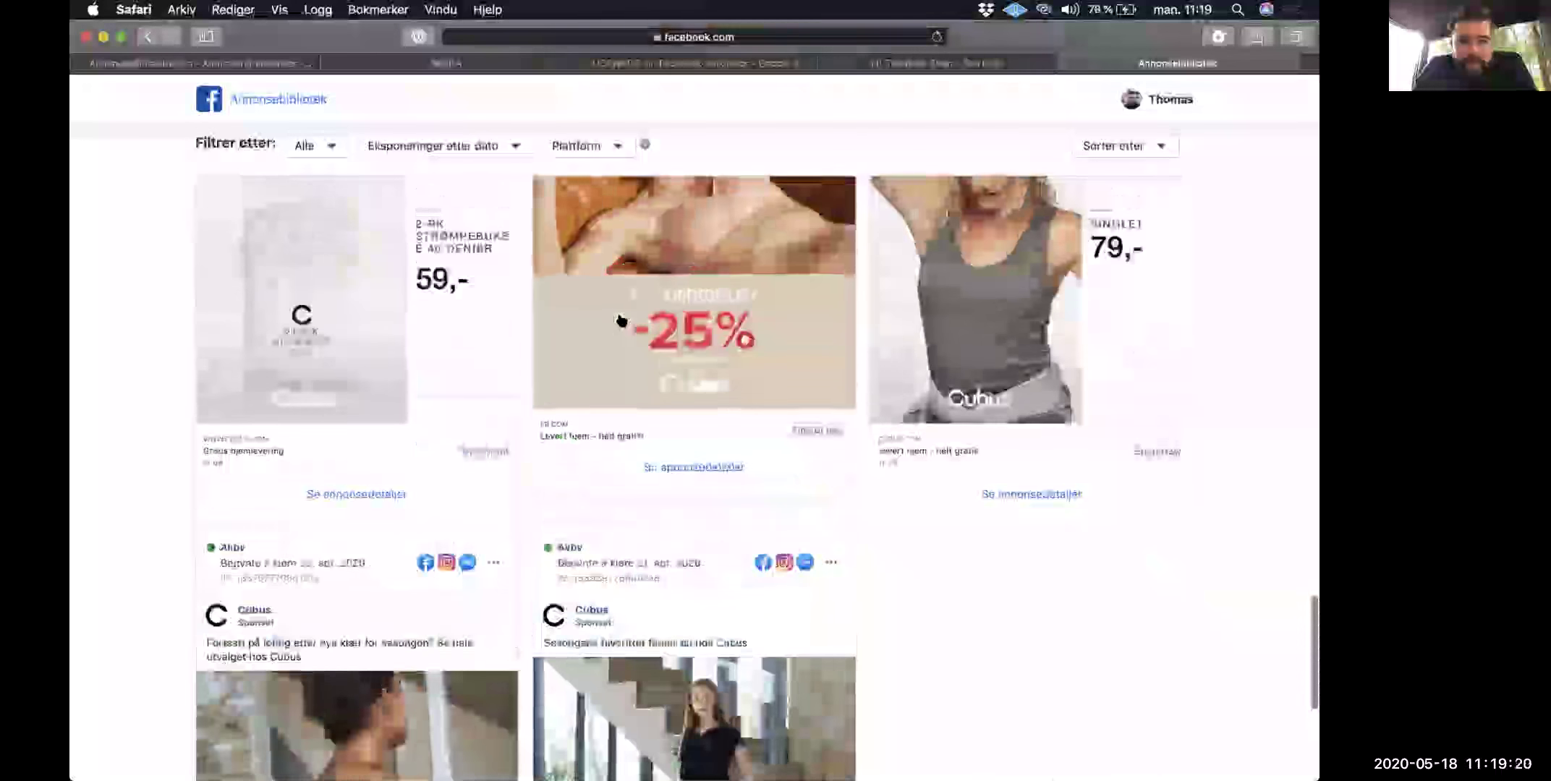
scroll(619, 317, down, 10)
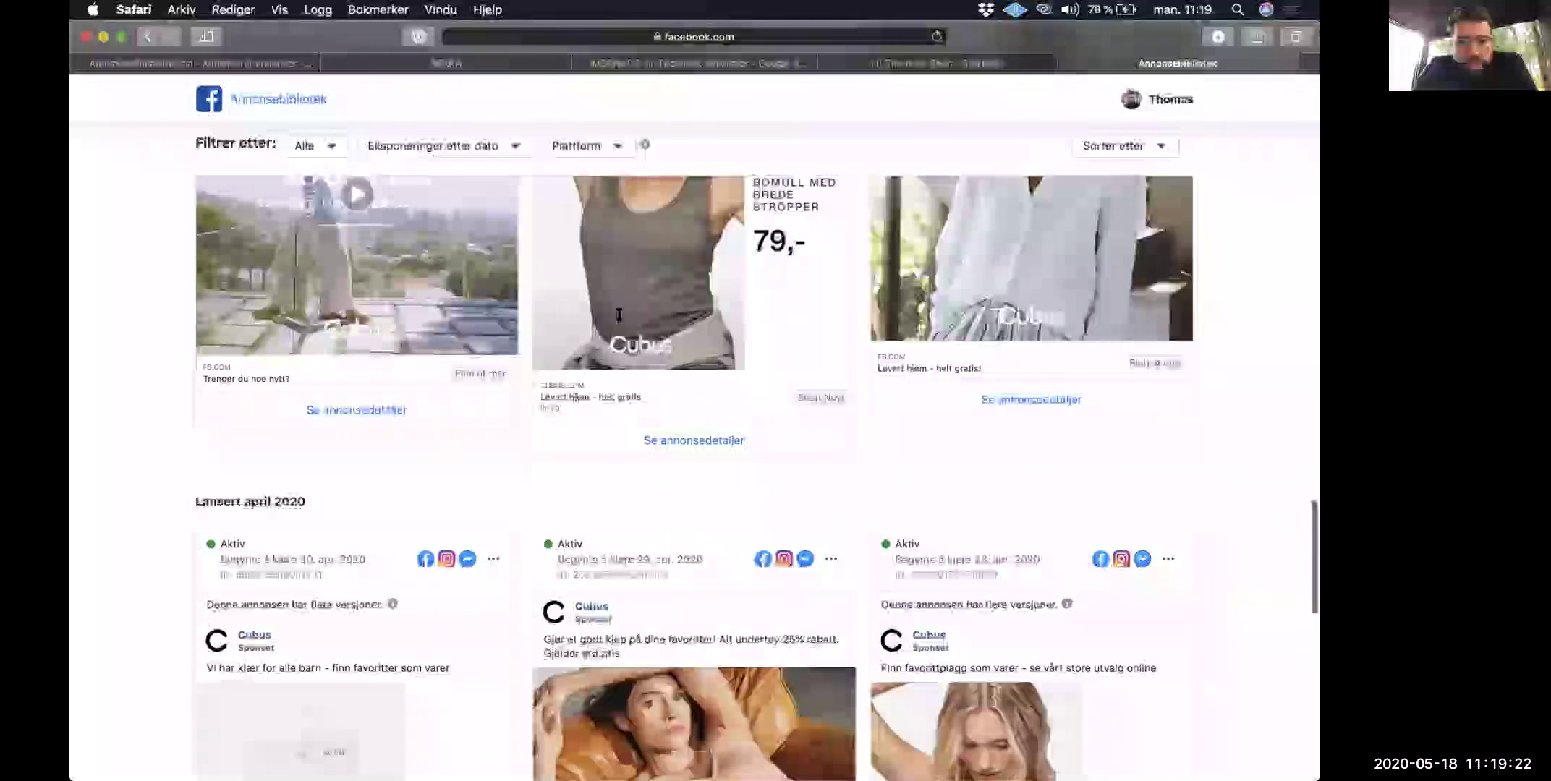
scroll(619, 318, up, 2)
scroll(618, 318, down, 3)
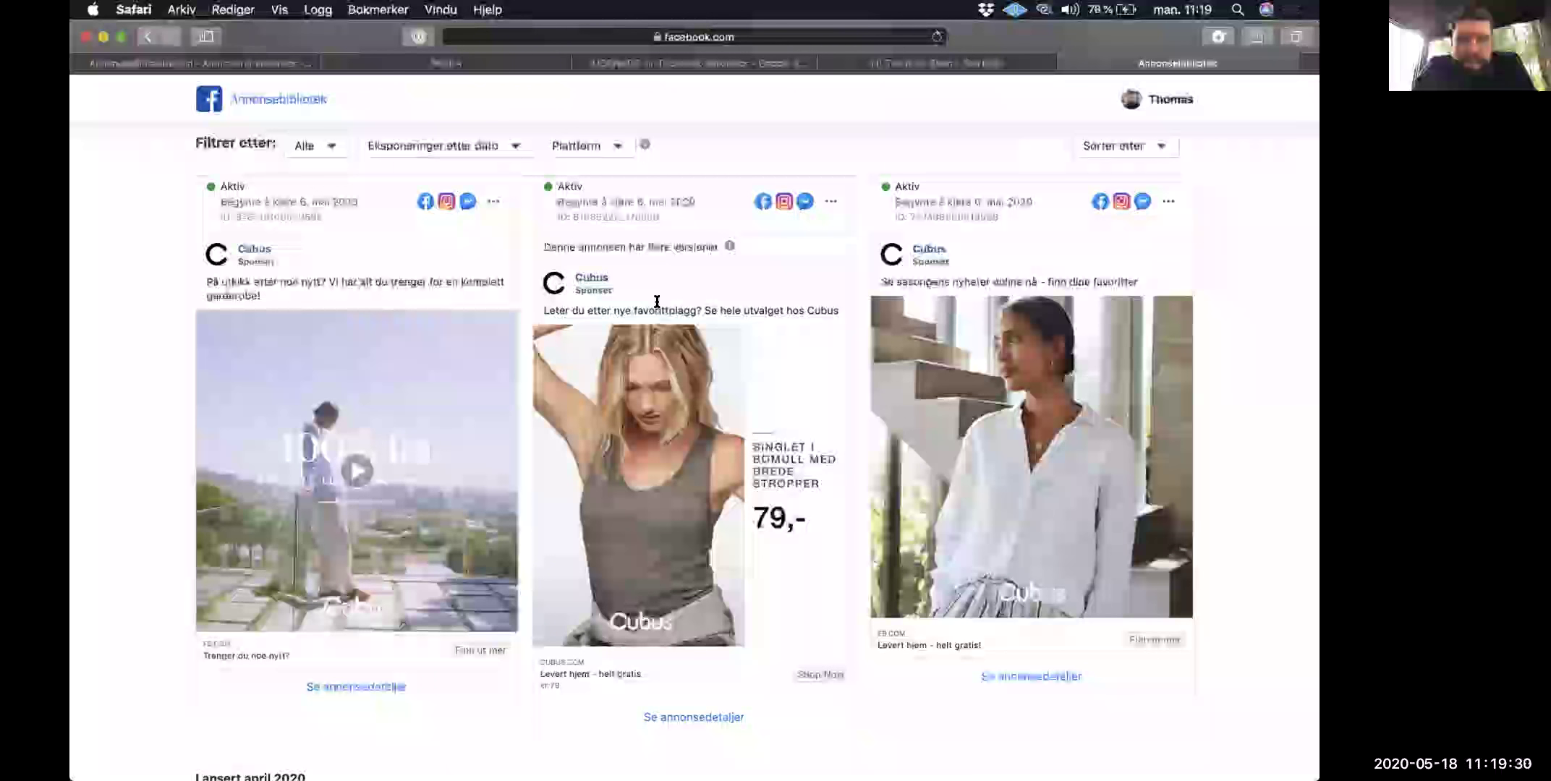
scroll(657, 301, down, 2)
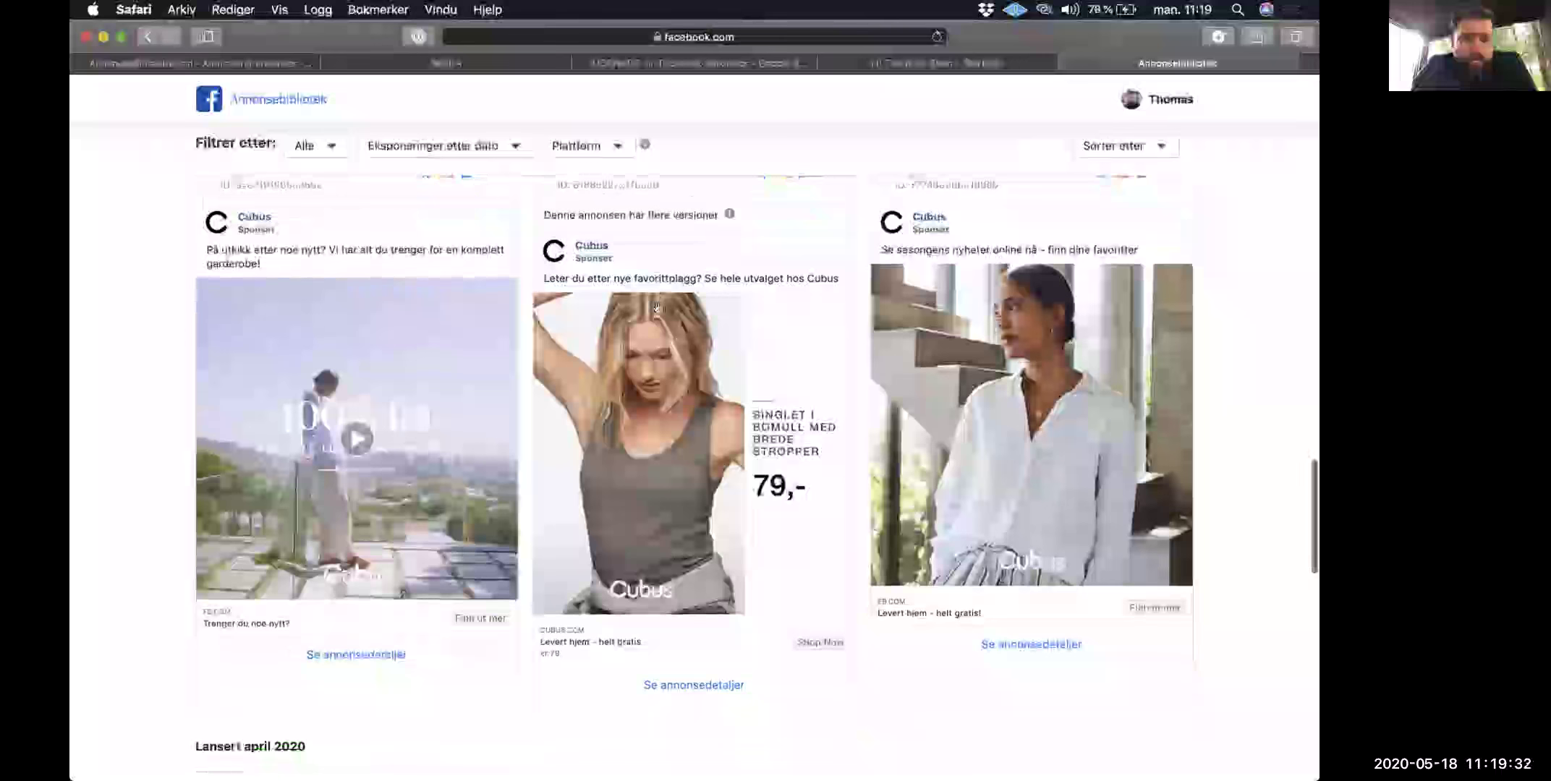
scroll(657, 308, down, 8)
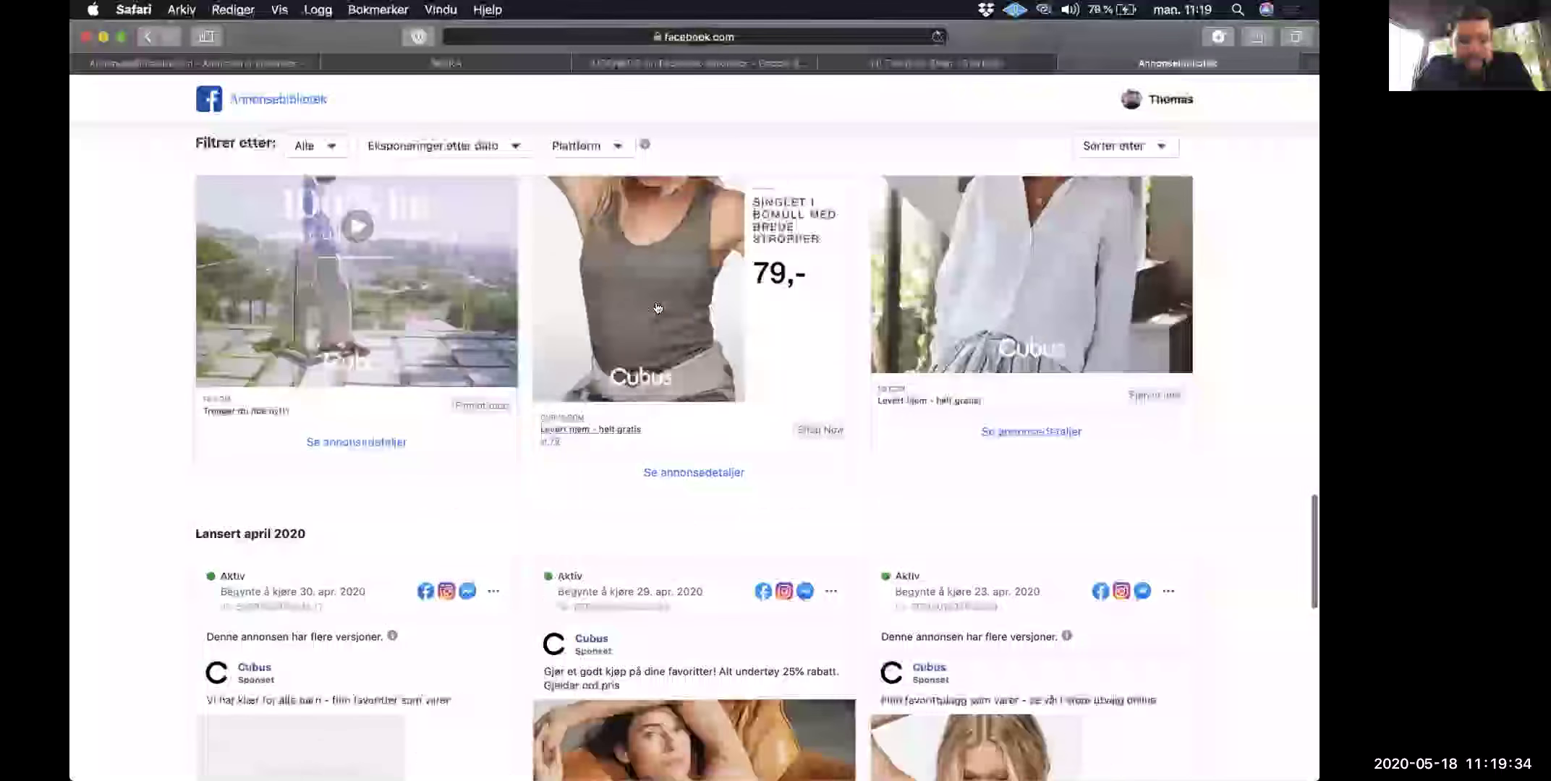
scroll(657, 307, down, 20)
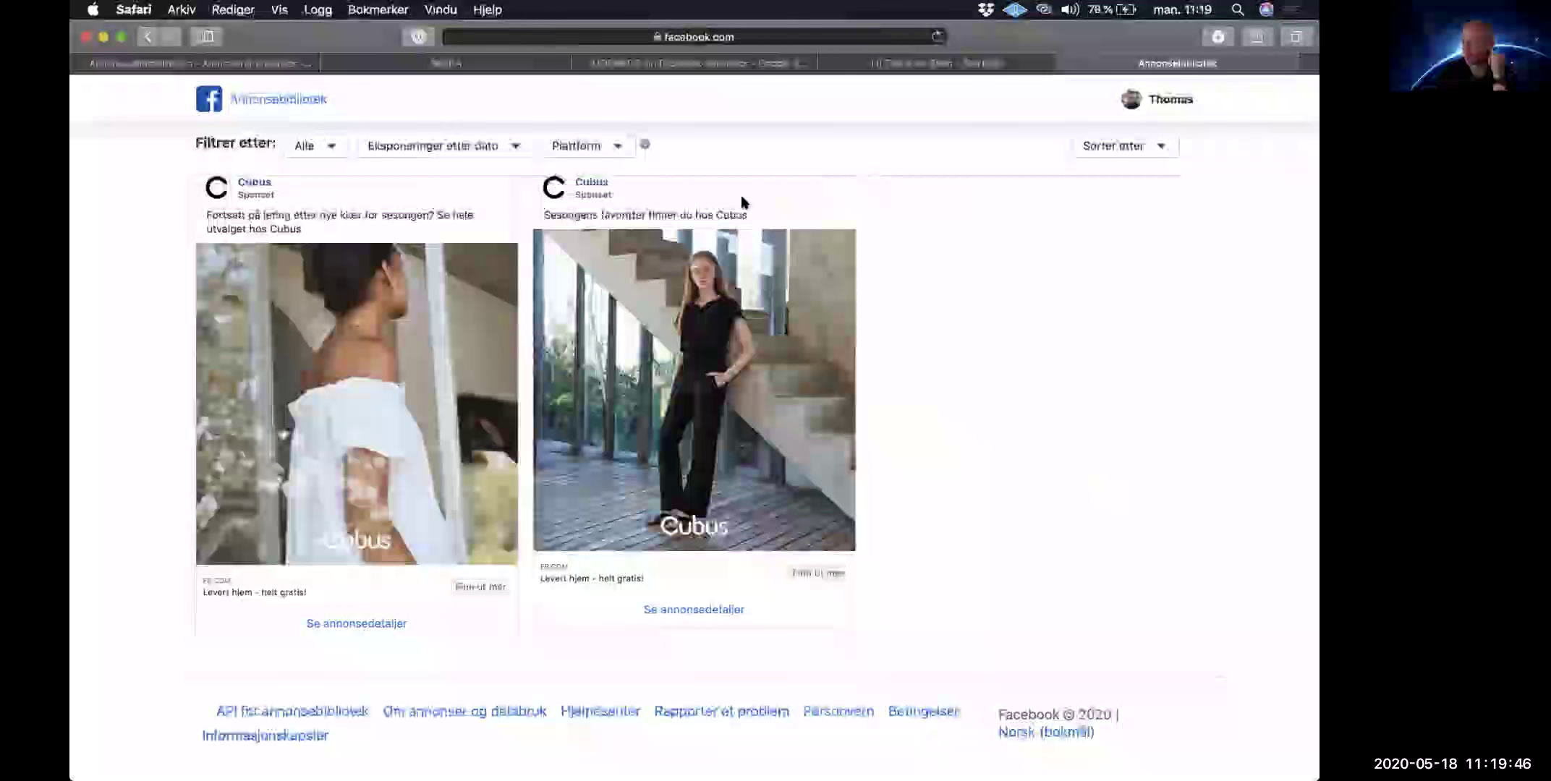
scroll(743, 202, down, 1)
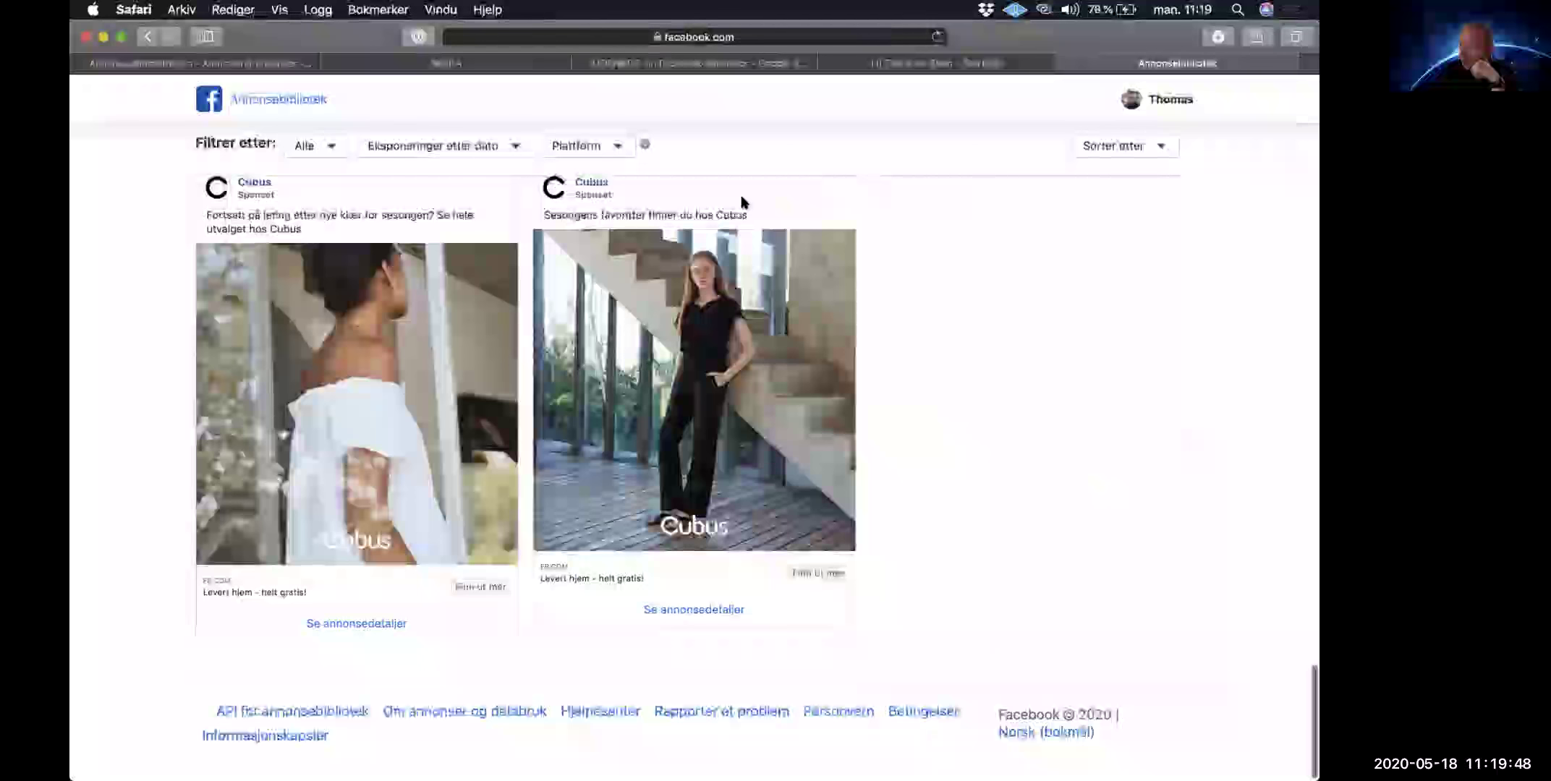
scroll(743, 203, up, 10)
click(600, 147)
Step: Filter the Cubus ads to Instagram only and glance through them
click(597, 233)
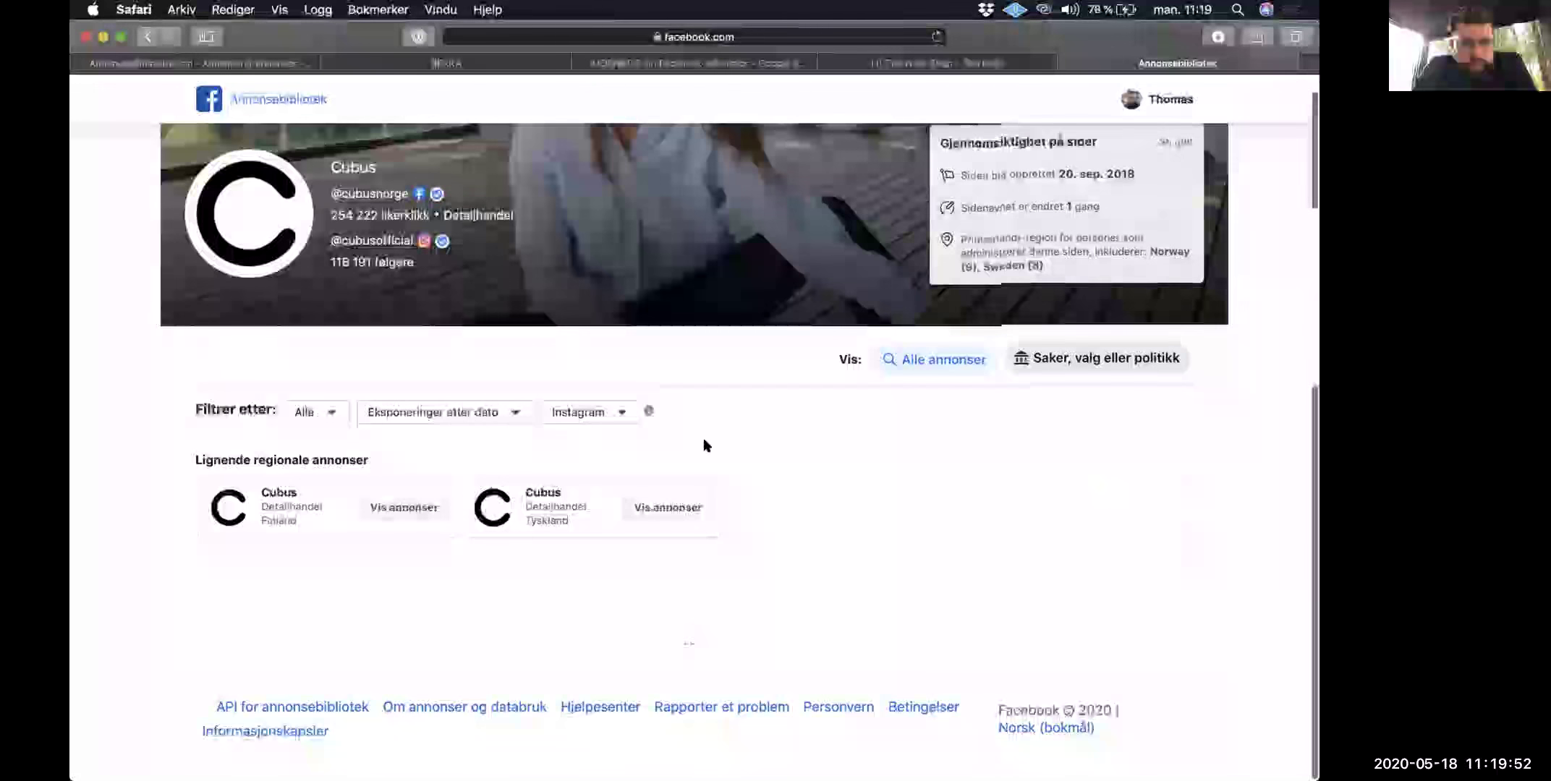
scroll(703, 438, down, 10)
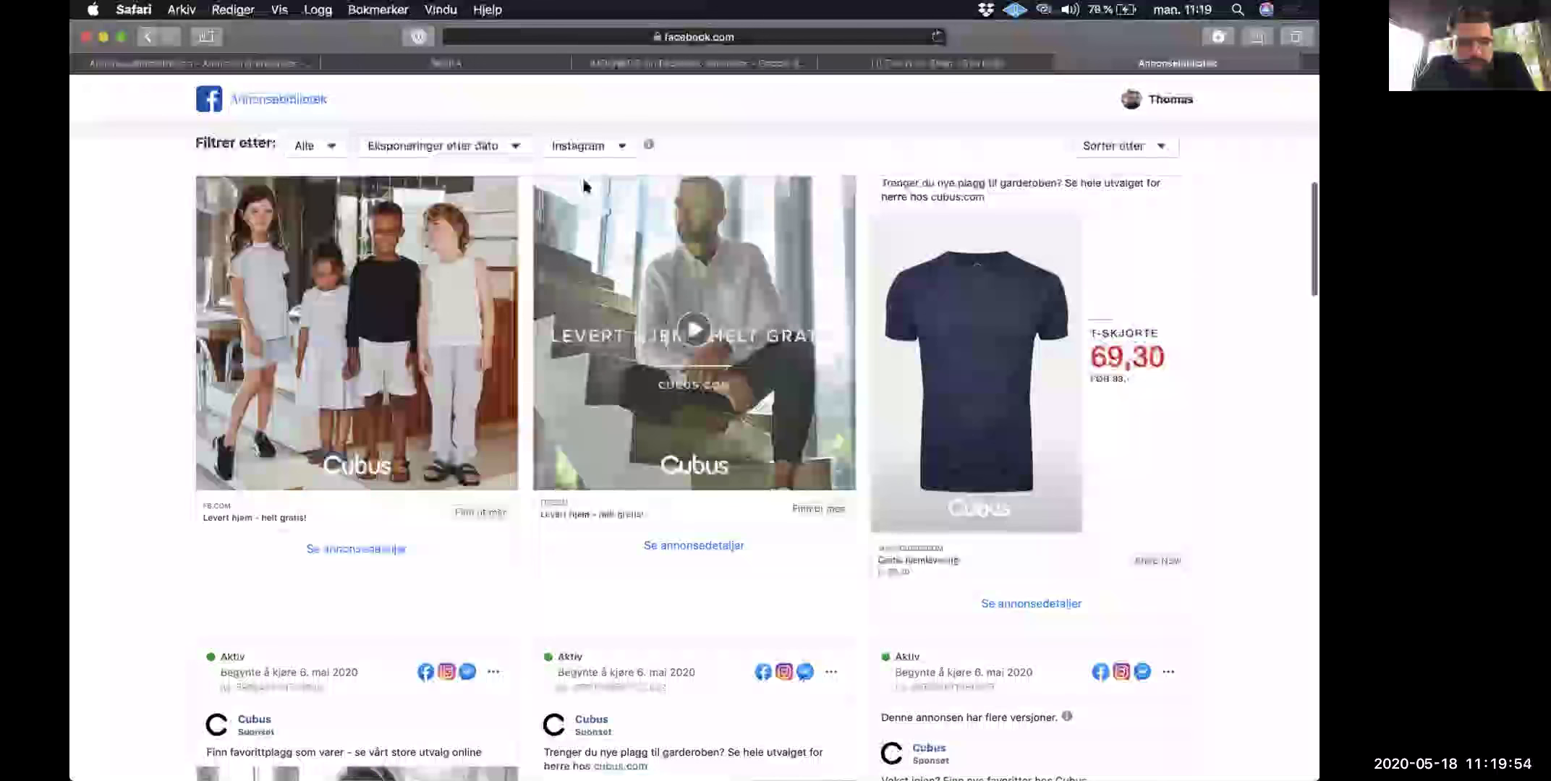
scroll(585, 186, down, 5)
scroll(582, 540, up, 15)
Step: Switch the platform filter to Alle plattformer and browse the Cubus ads launched May 2020
click(583, 505)
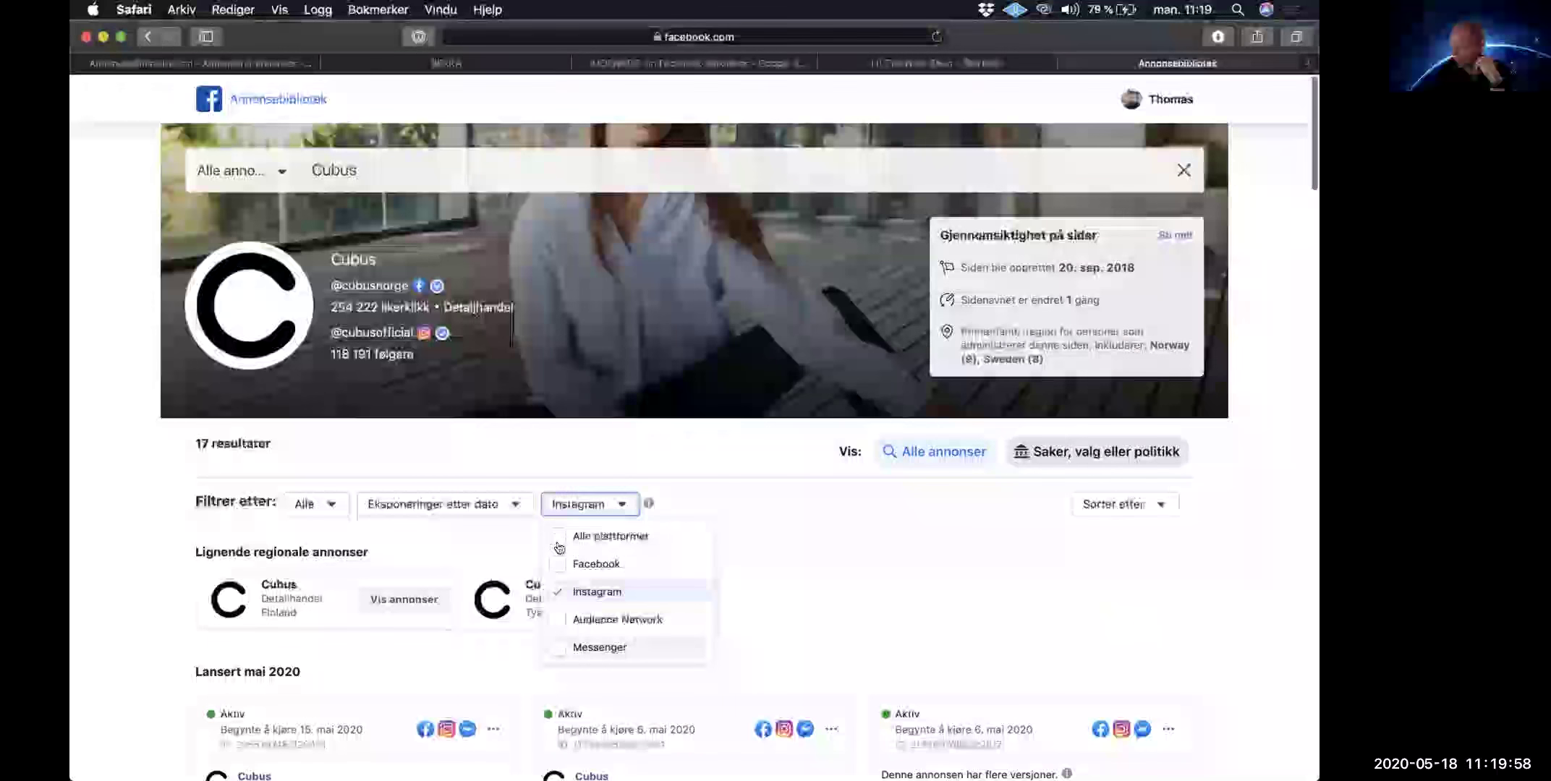
click(558, 537)
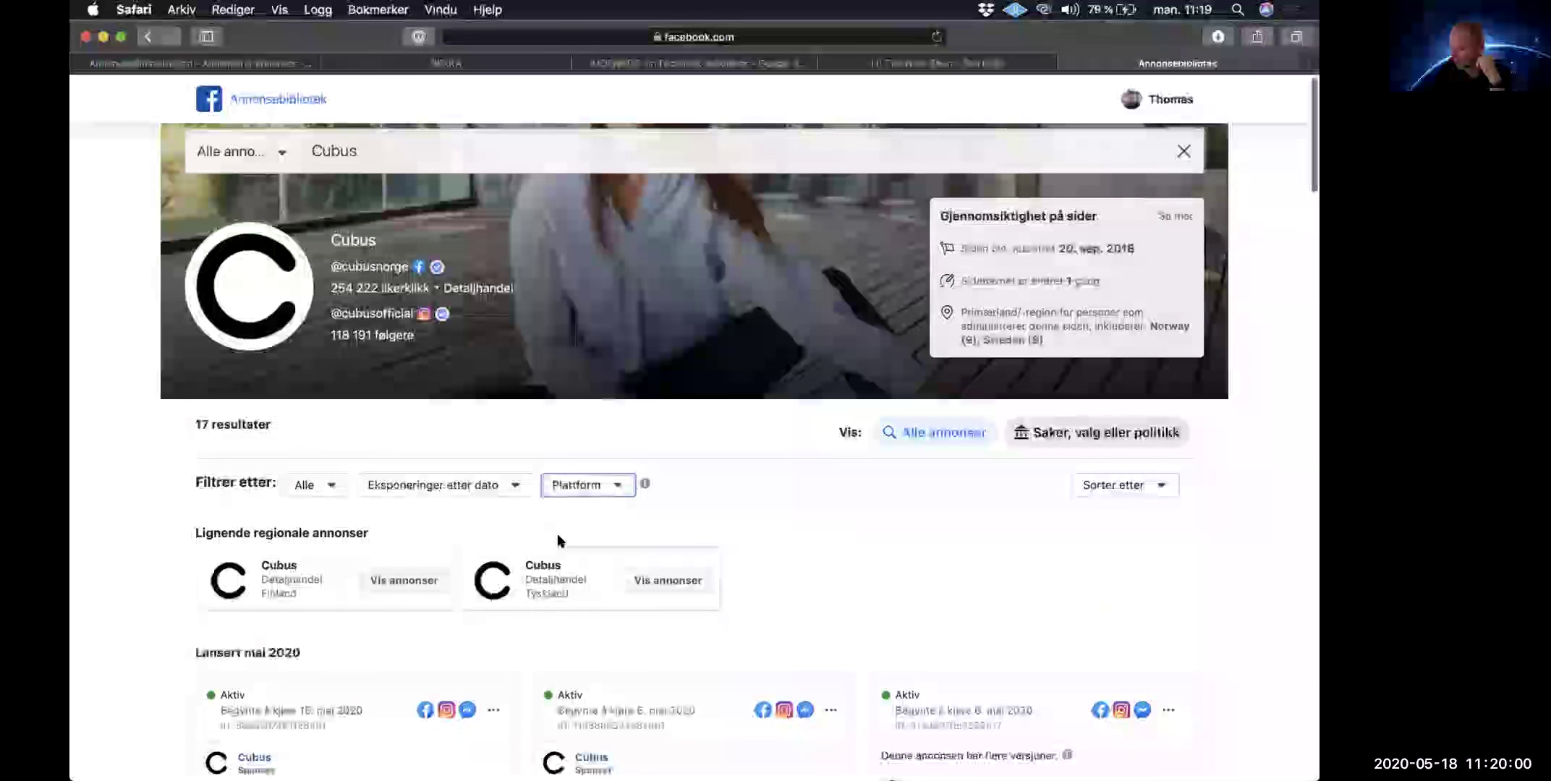
scroll(558, 539, down, 8)
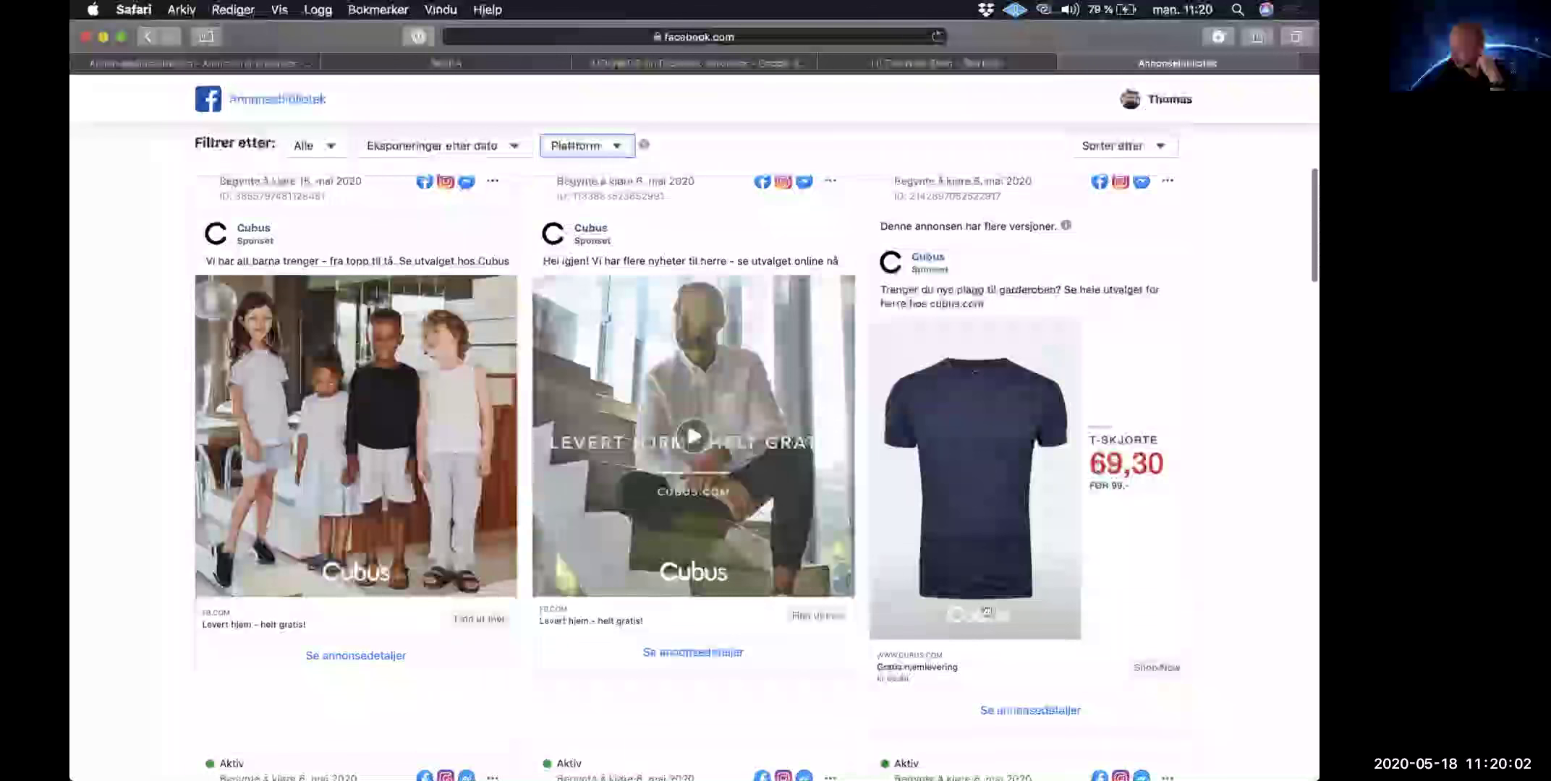
scroll(986, 612, up, 3)
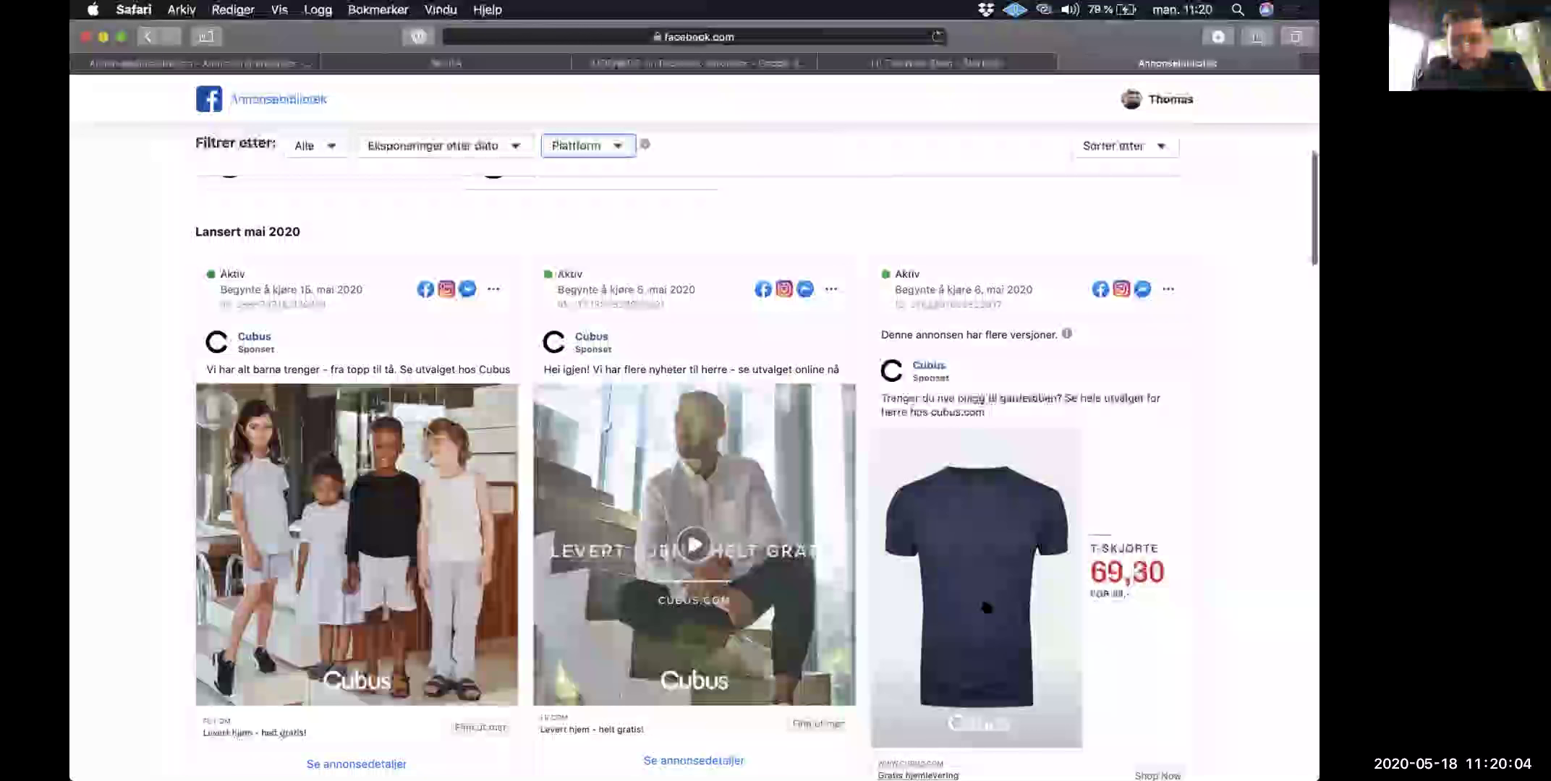
scroll(986, 608, down, 4)
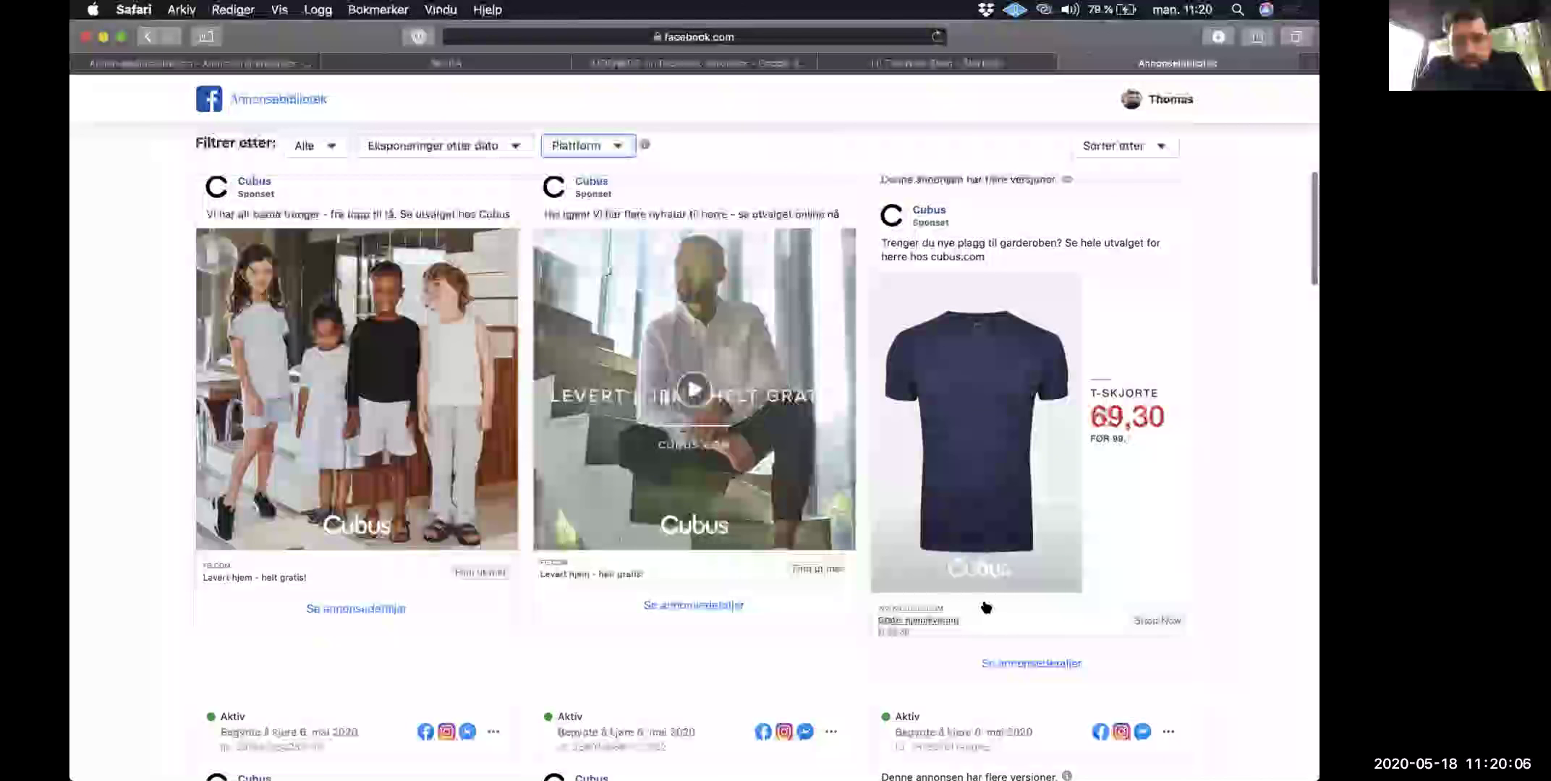
scroll(987, 608, down, 15)
scroll(986, 608, down, 20)
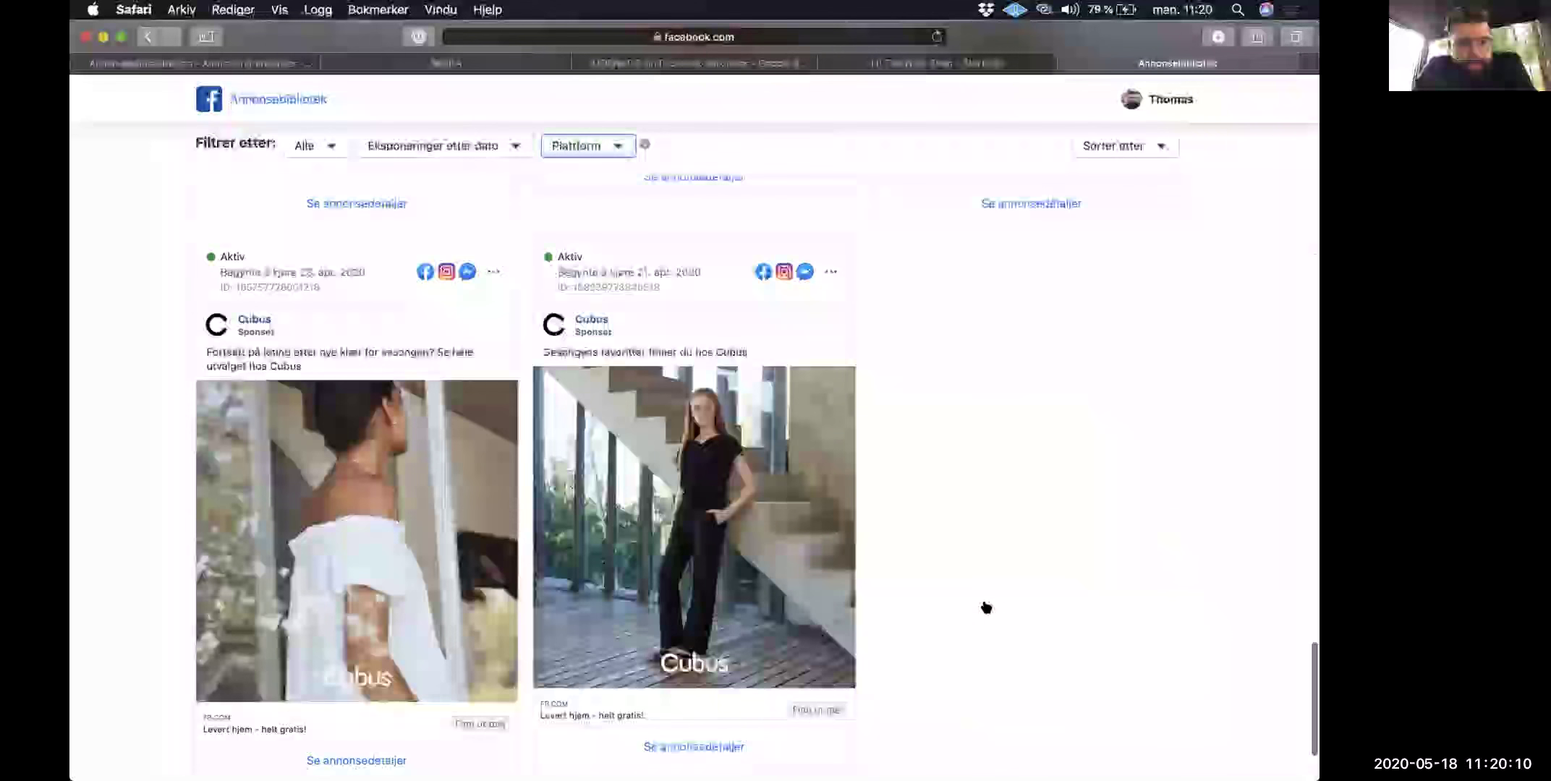
scroll(986, 608, down, 5)
scroll(986, 608, up, 20)
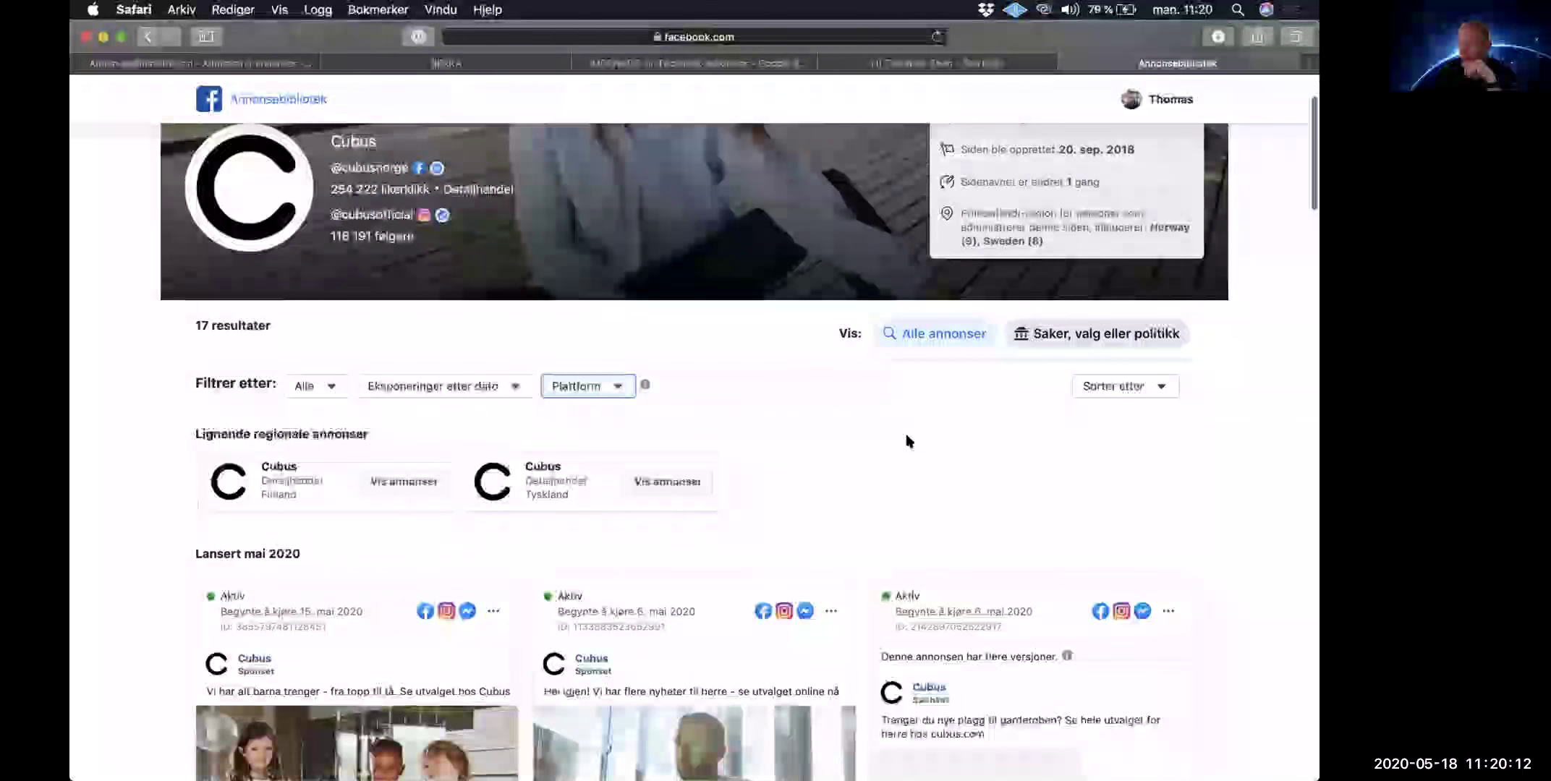
scroll(769, 561, down, 5)
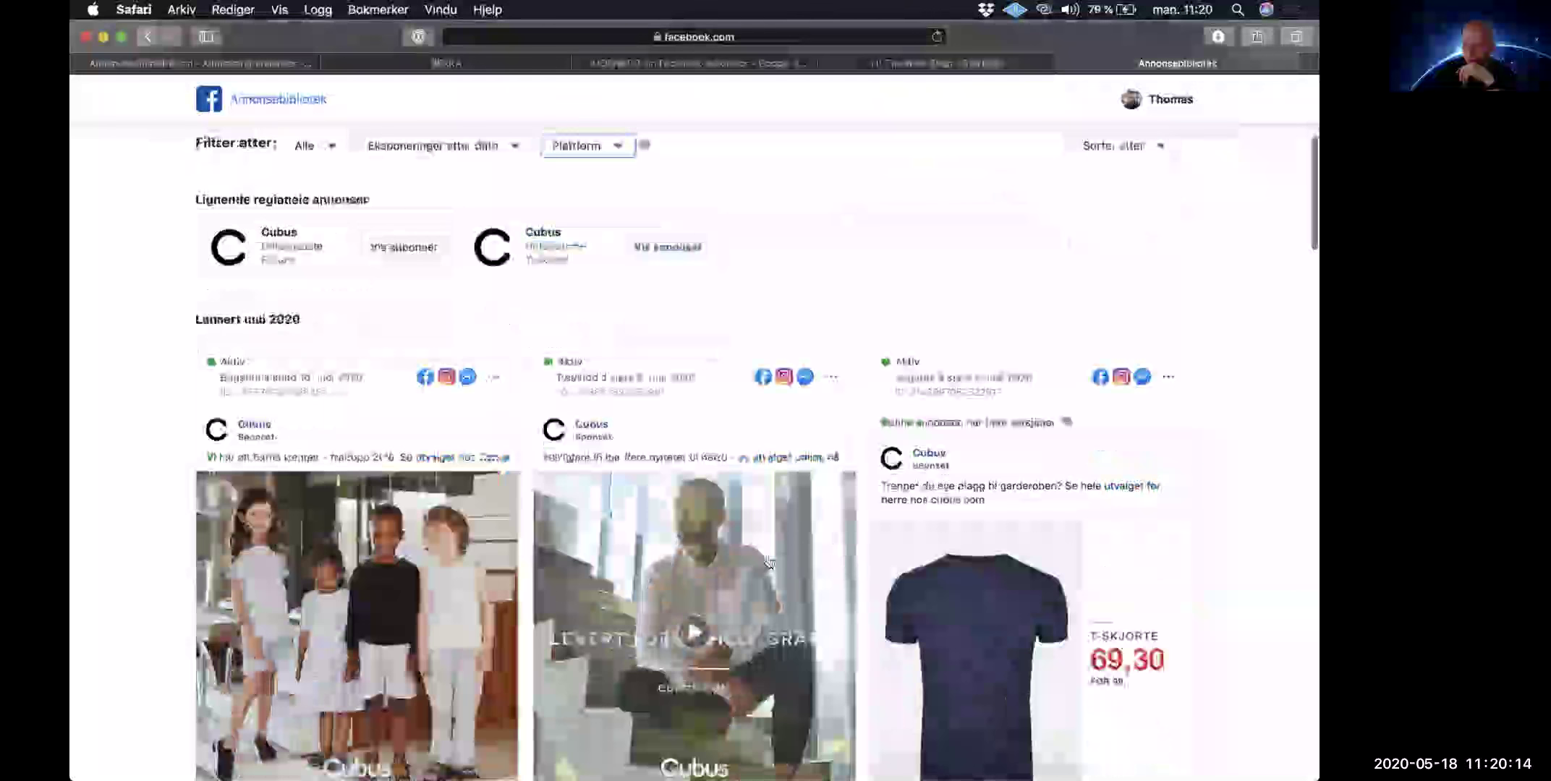
scroll(785, 416, down, 1)
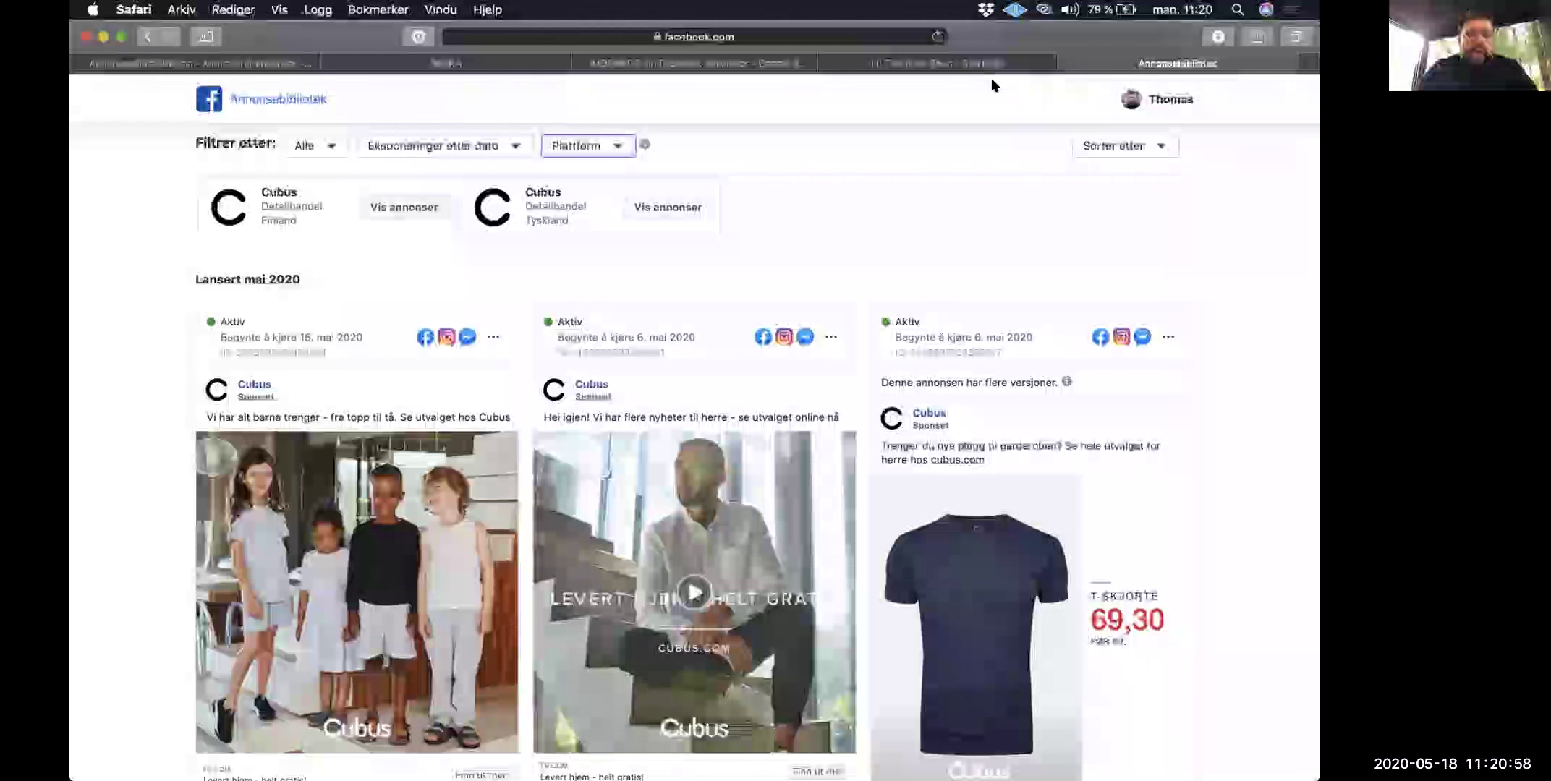
mouse_move(644, 144)
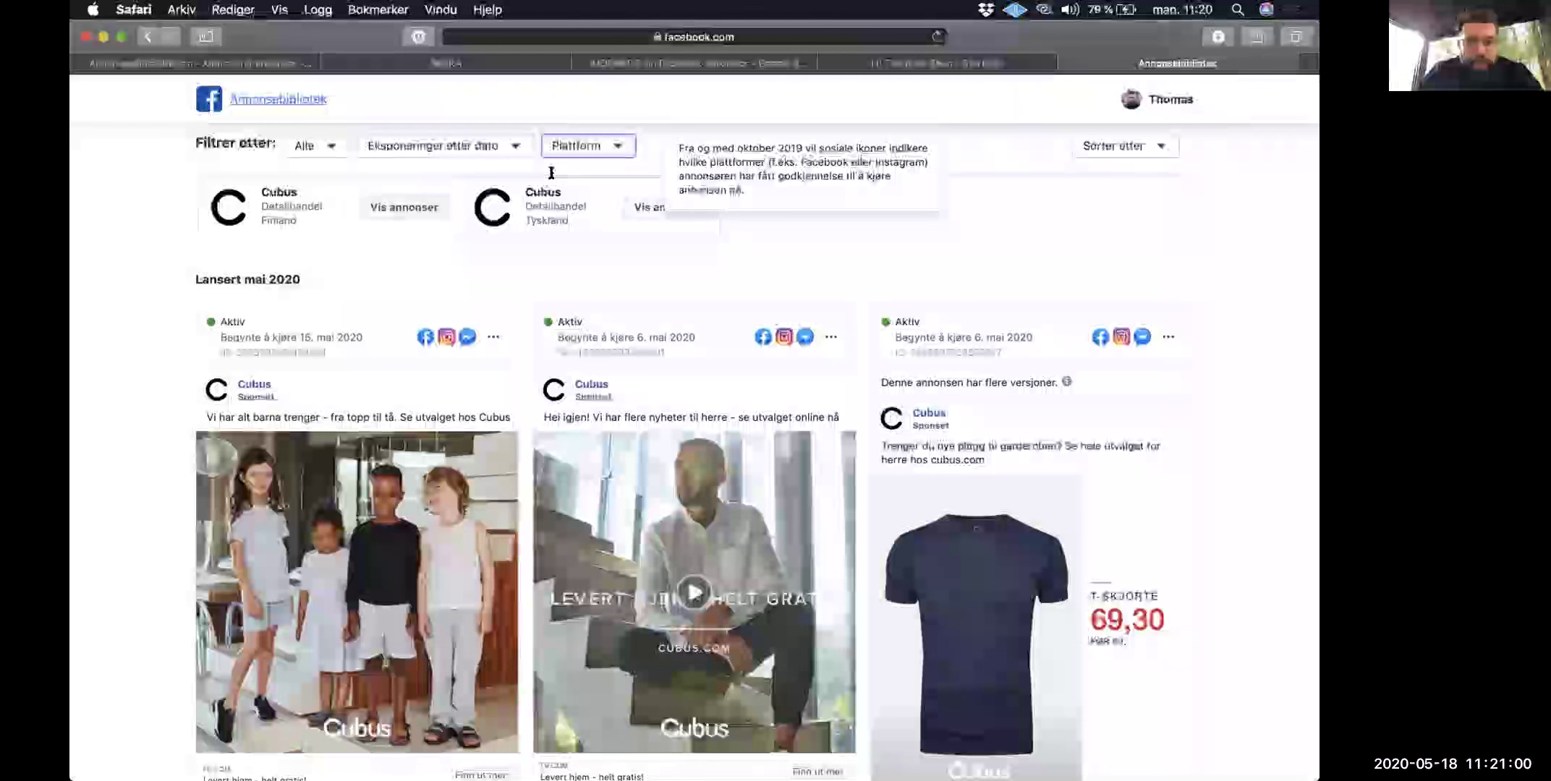
scroll(553, 188, up, 5)
Step: Replace the Cubus query with 'boom by' and open the BOOM by Cindy Joseph page's ads
double_click(550, 170)
text(boom by)
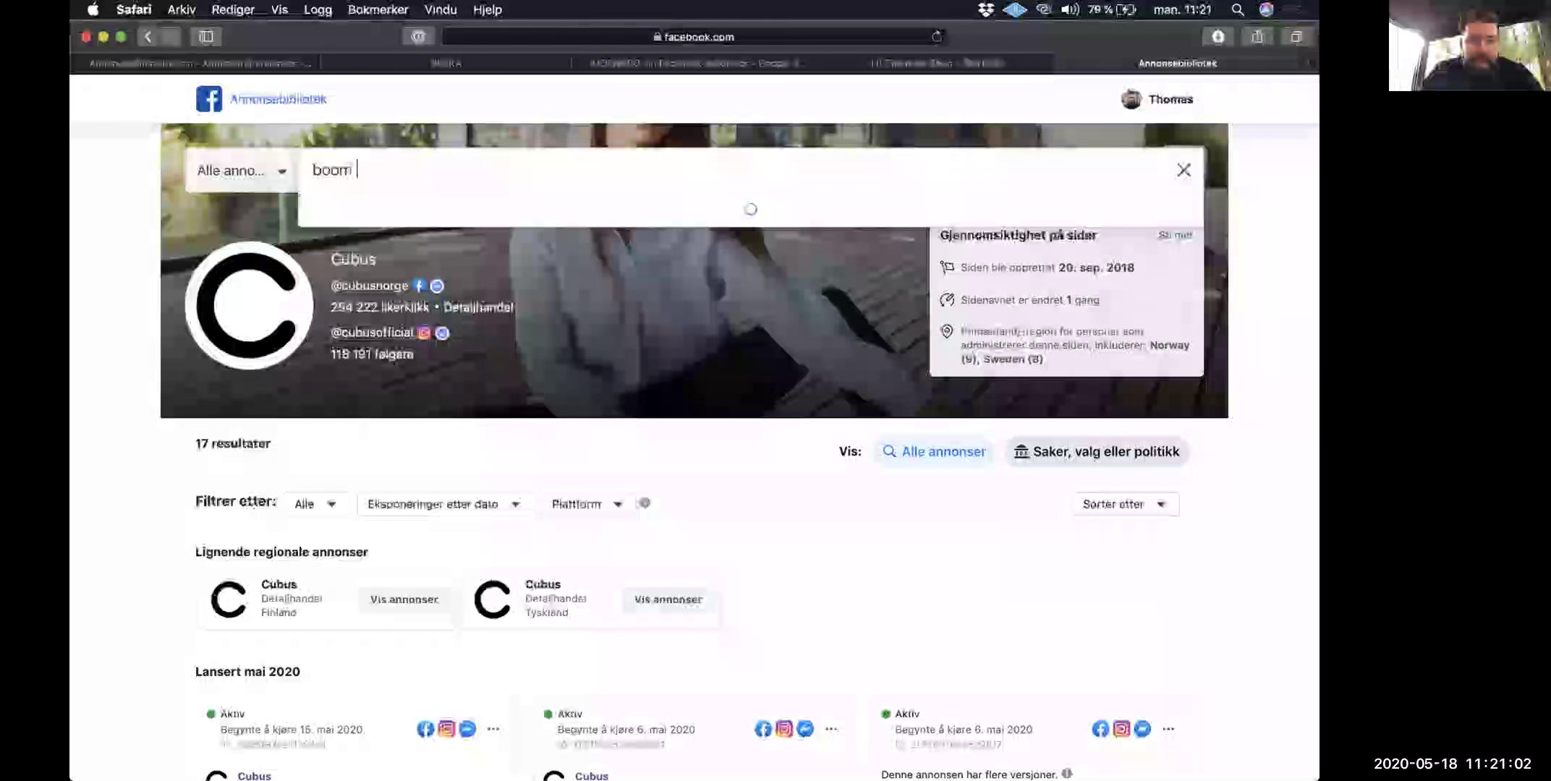
click(449, 250)
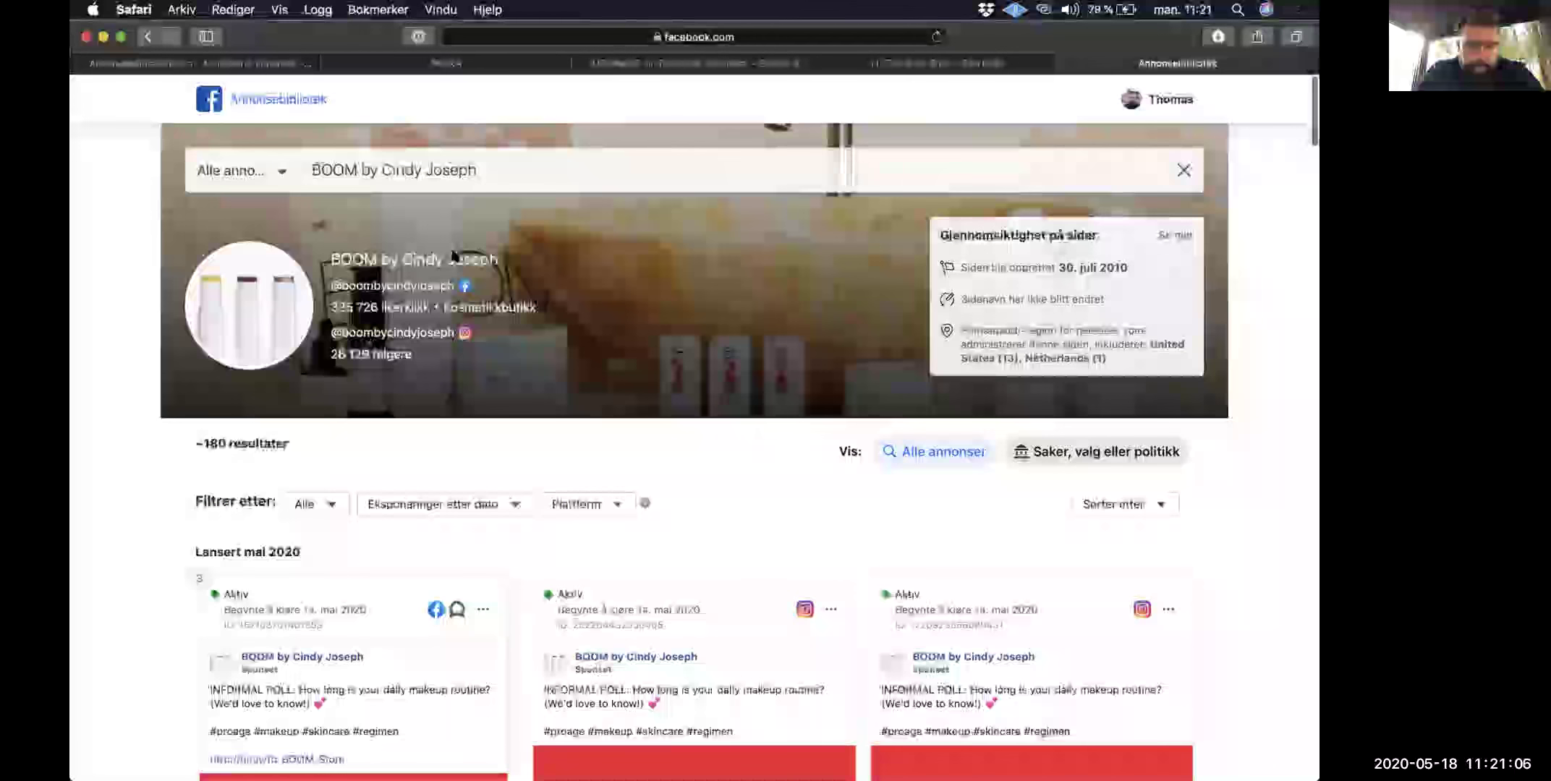
Step: Scroll through the March 2020 BOOM ads for makeup sticks, a moisturizer and a cleanser
scroll(452, 253, down, 5)
scroll(452, 255, down, 6)
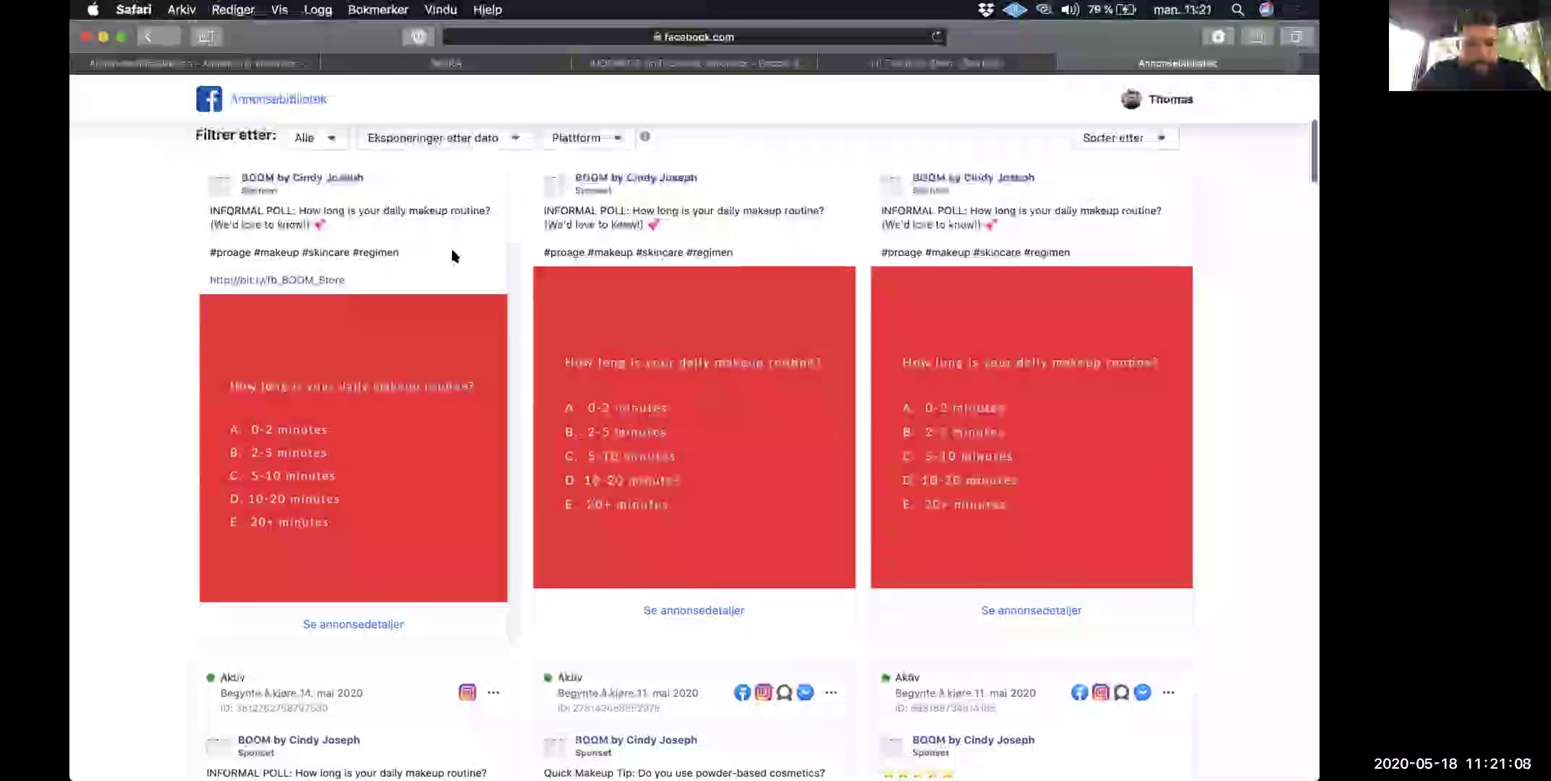
scroll(452, 254, down, 2)
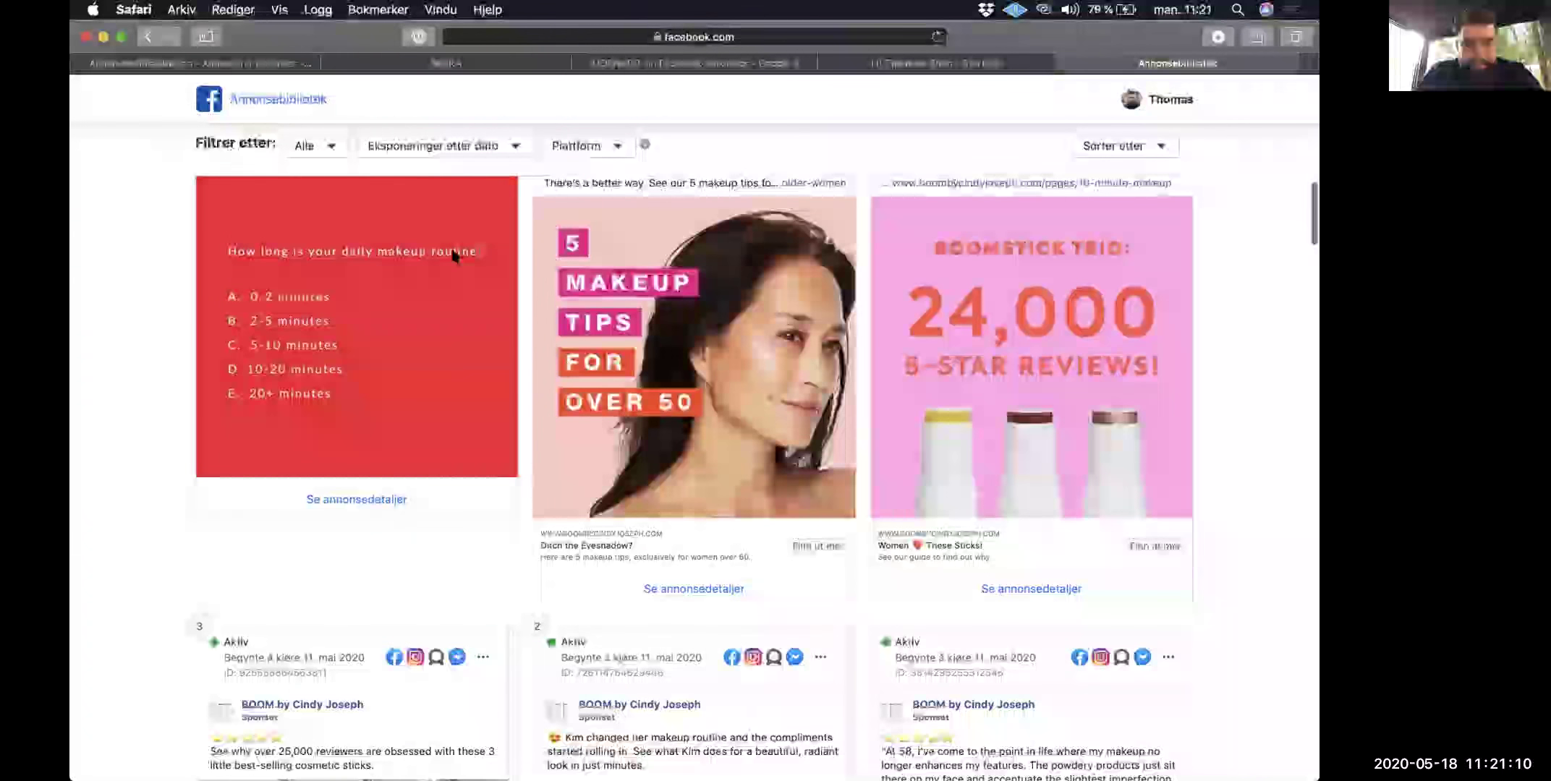
scroll(453, 251, down, 3)
scroll(453, 251, down, 2)
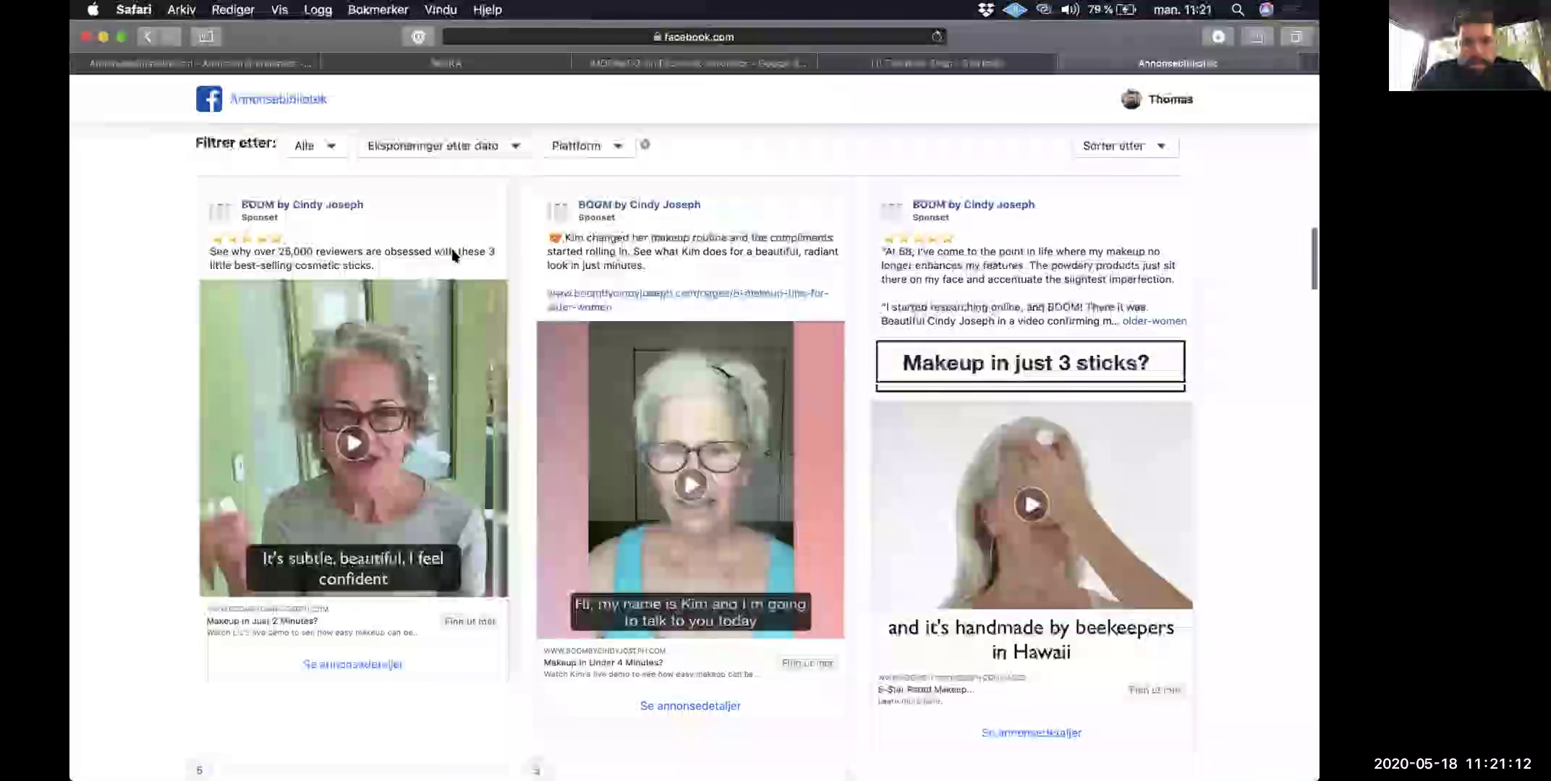
scroll(452, 253, down, 7)
scroll(453, 255, down, 3)
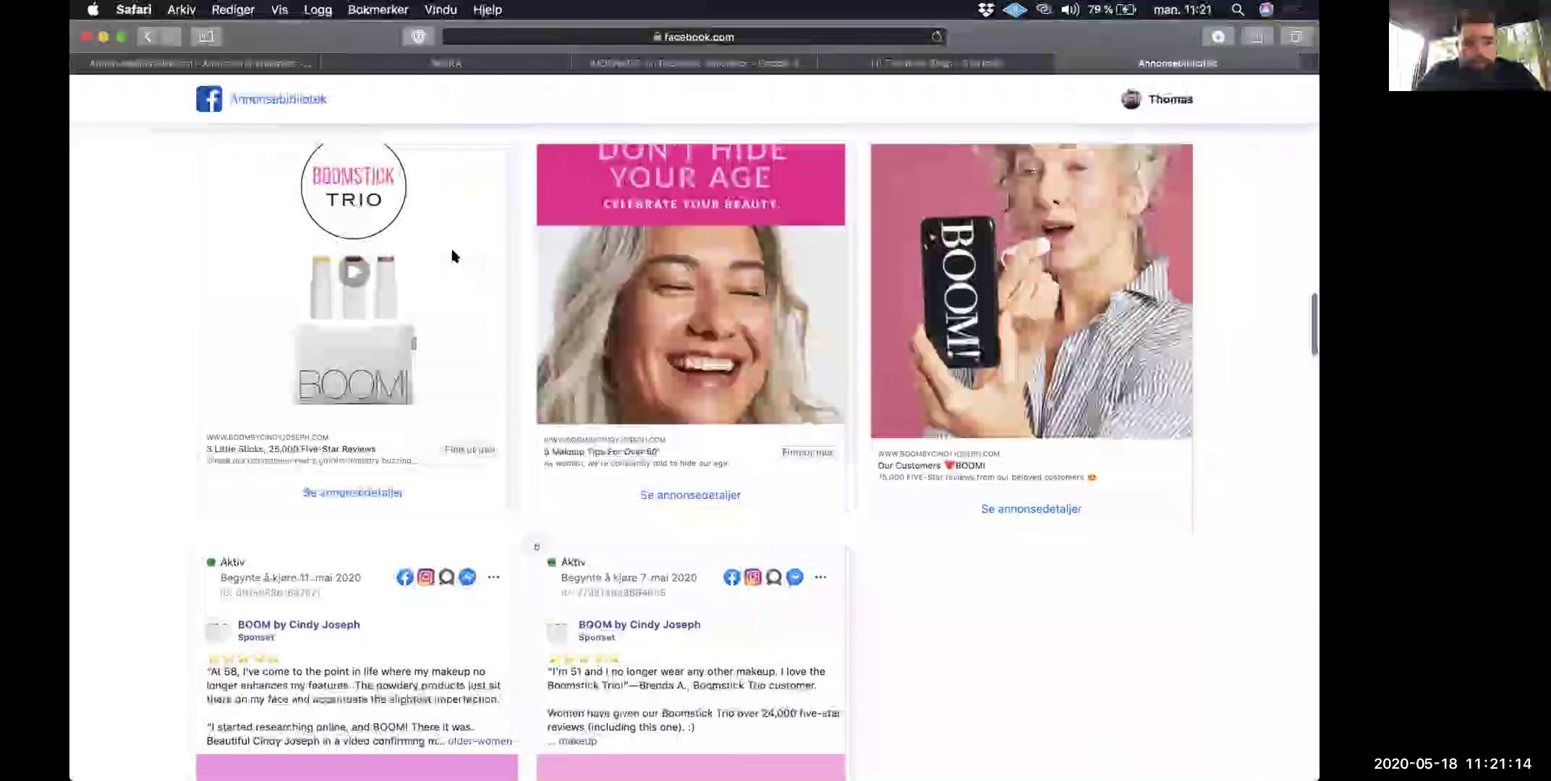
scroll(453, 256, down, 6)
scroll(453, 254, down, 8)
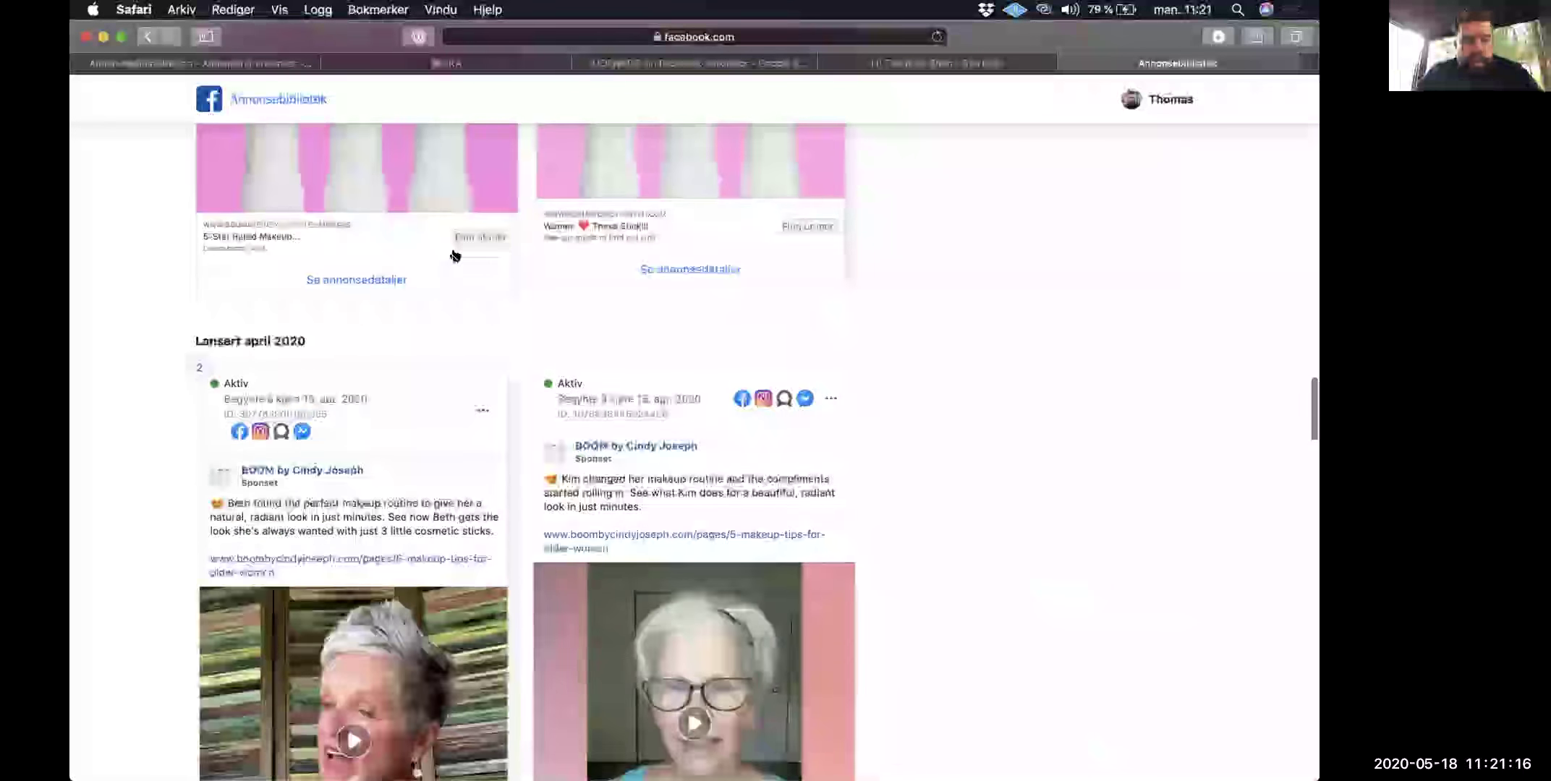
scroll(455, 257, down, 4)
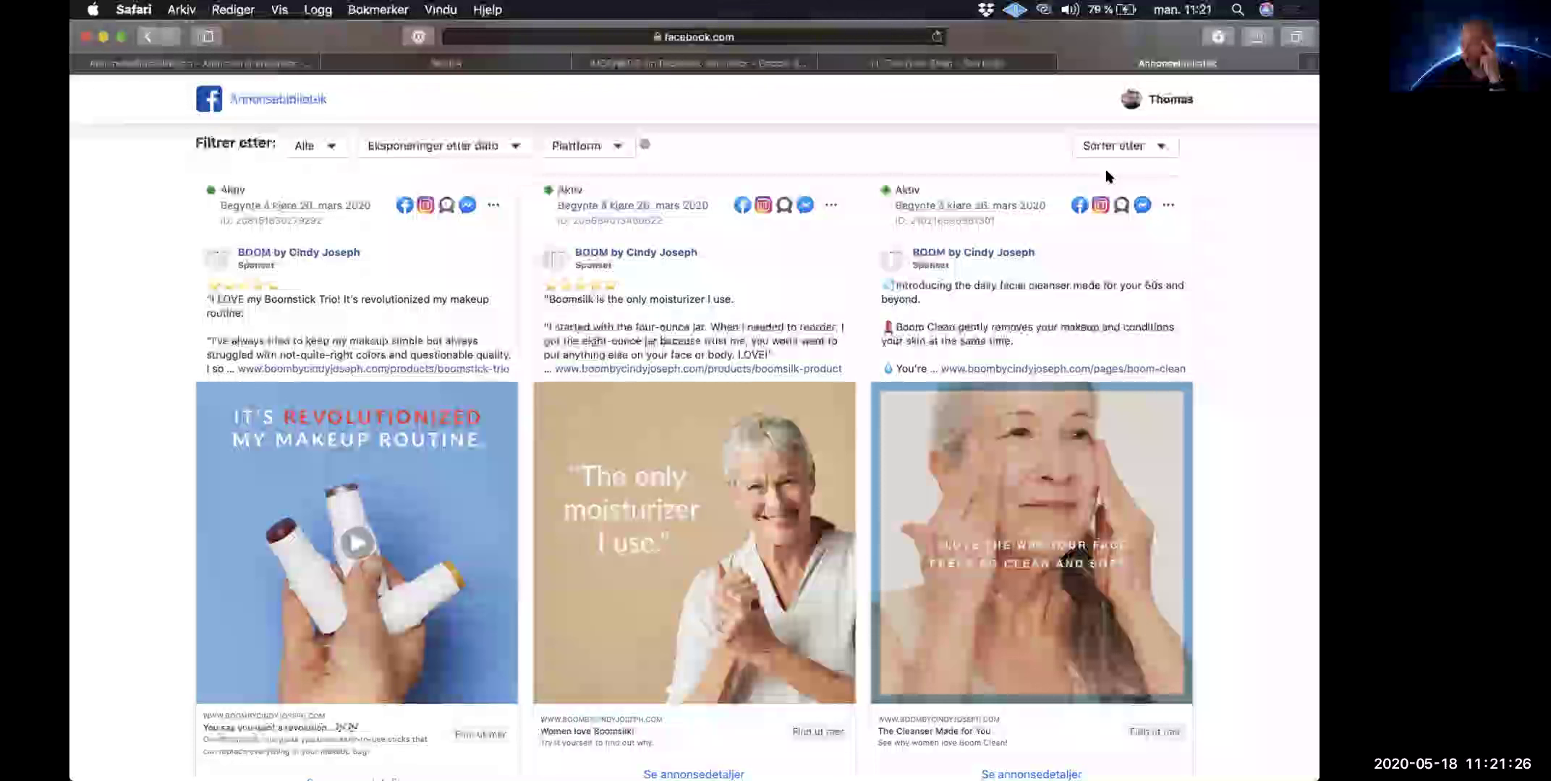
Step: Expand the Boomsilk ad's full text and briefly highlight its four-ounce jar paragraph
click(683, 305)
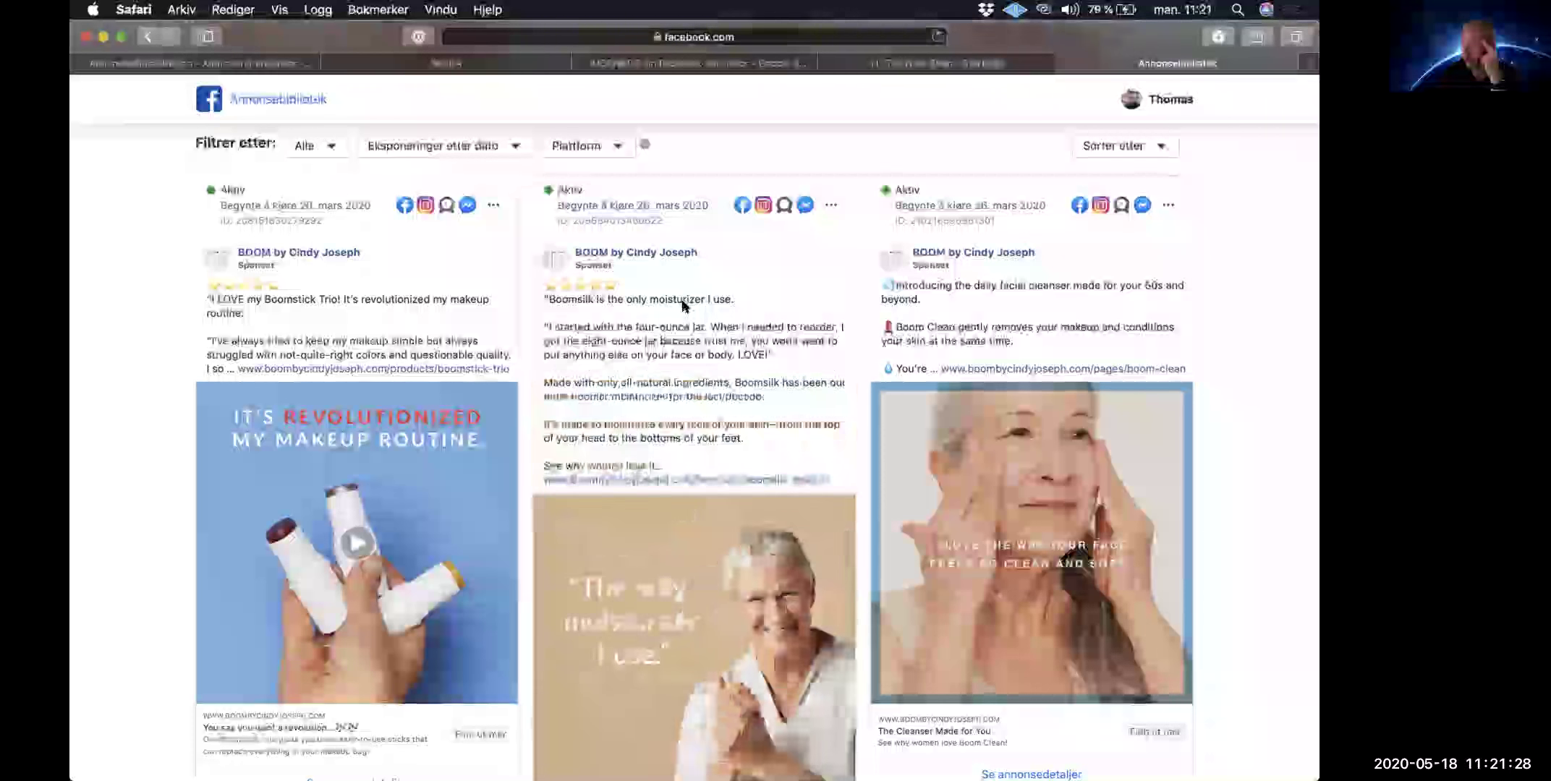
triple_click(649, 334)
click(649, 335)
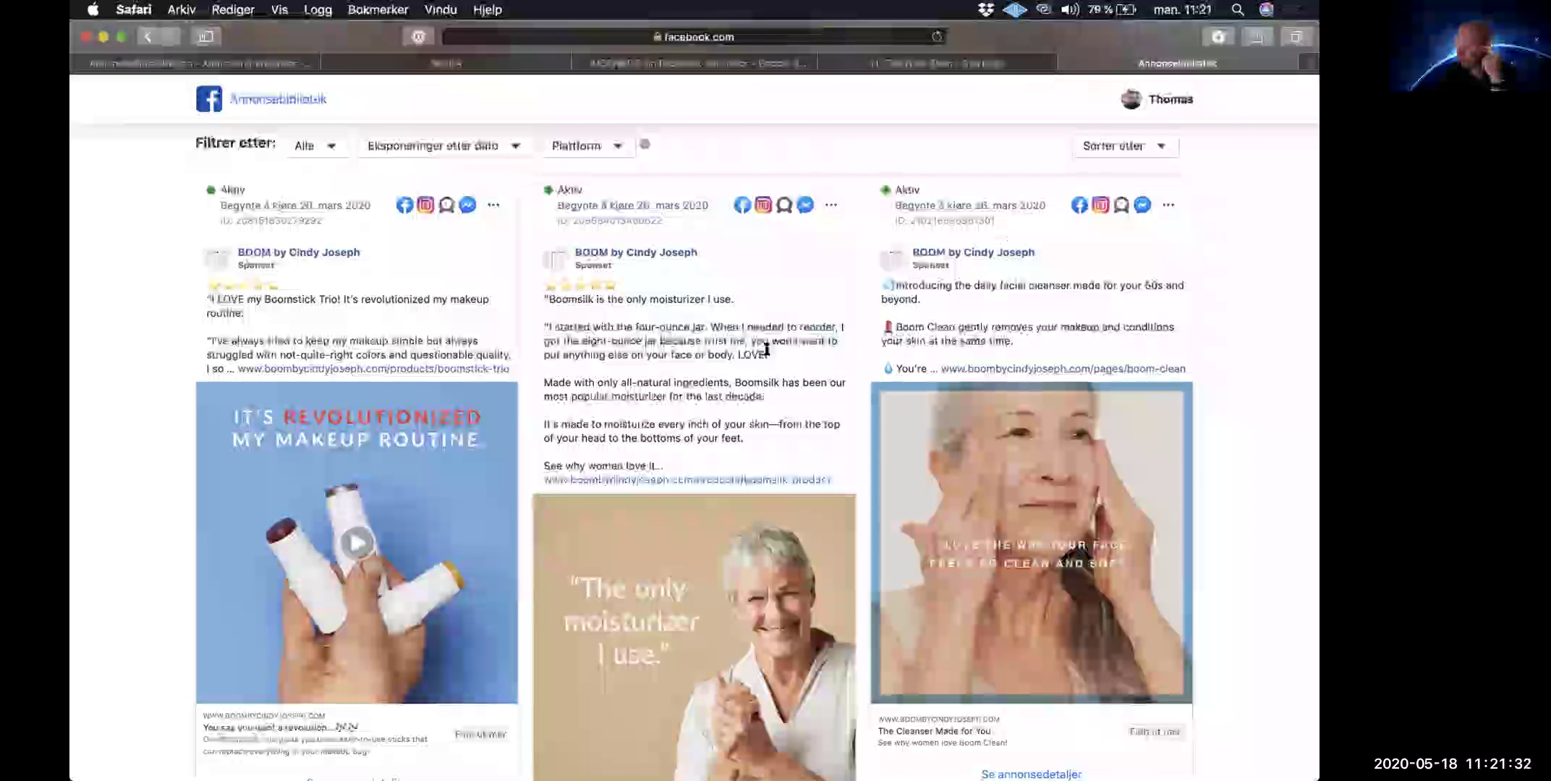
Step: Scroll on to the 26 March 2020 BOOM ads for Boom Nectar, Boom Gold and a scrub
scroll(763, 352, down, 15)
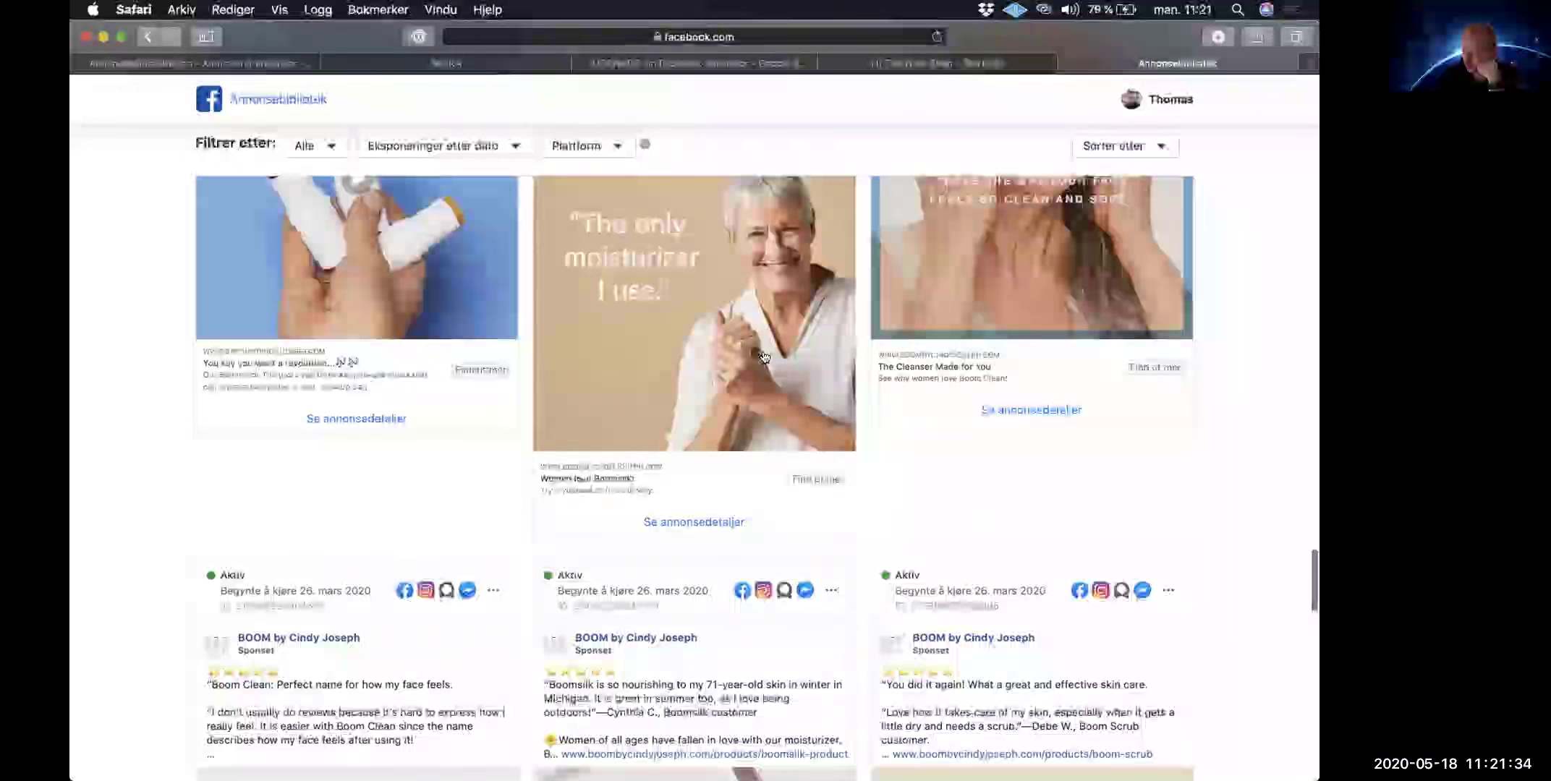
scroll(764, 356, down, 10)
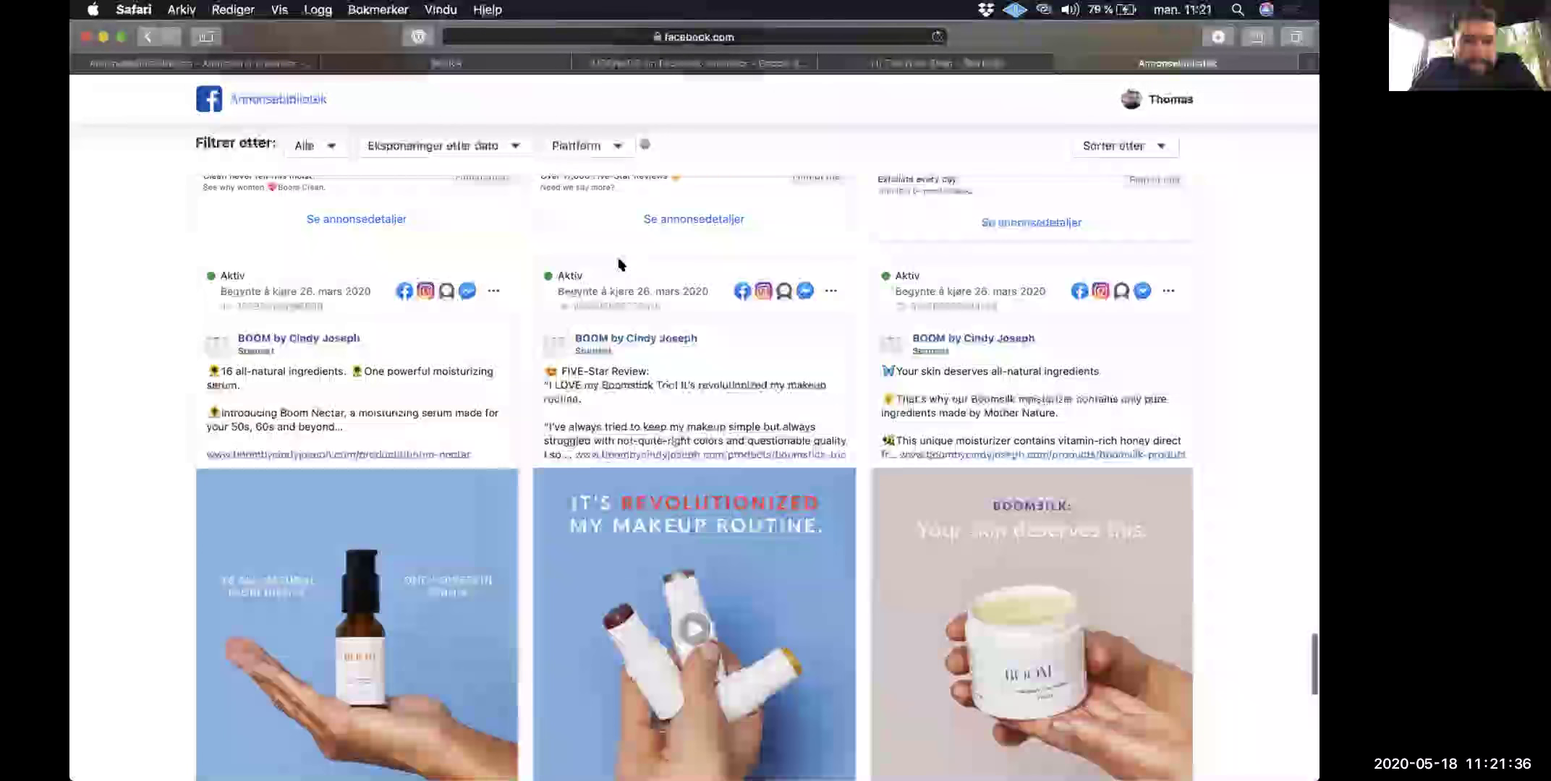
scroll(646, 367, down, 15)
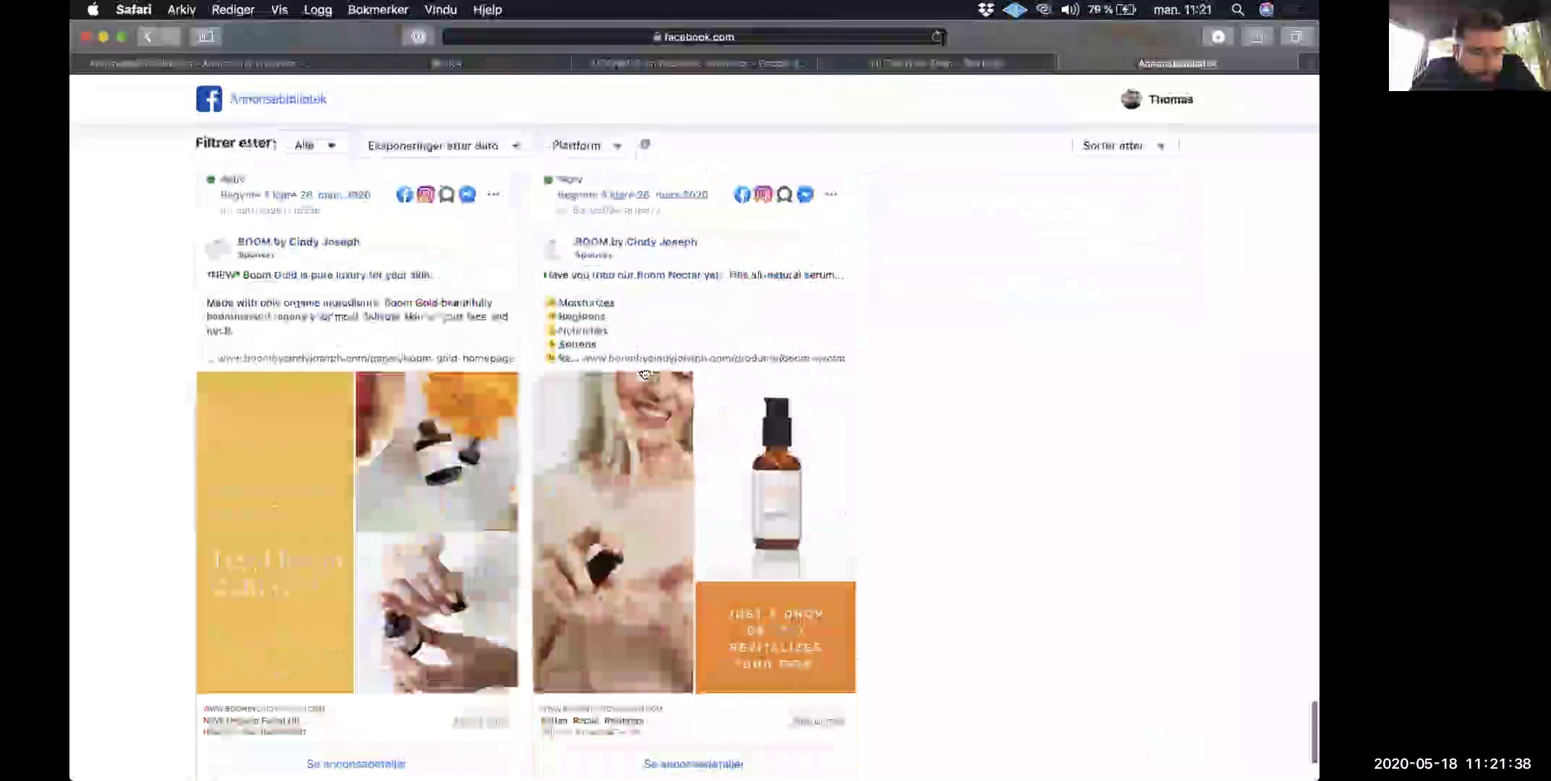
scroll(646, 373, down, 15)
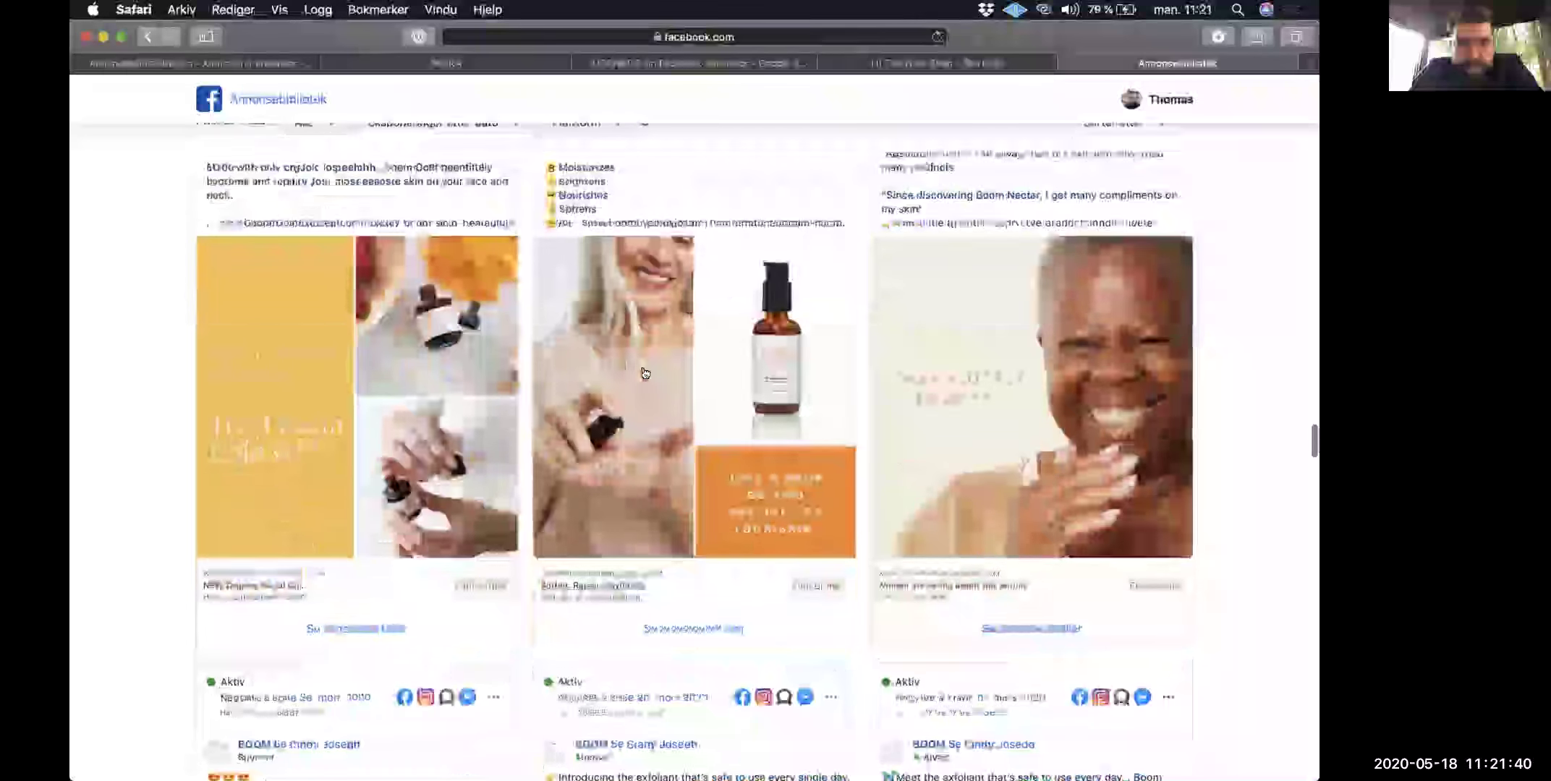
scroll(644, 373, down, 15)
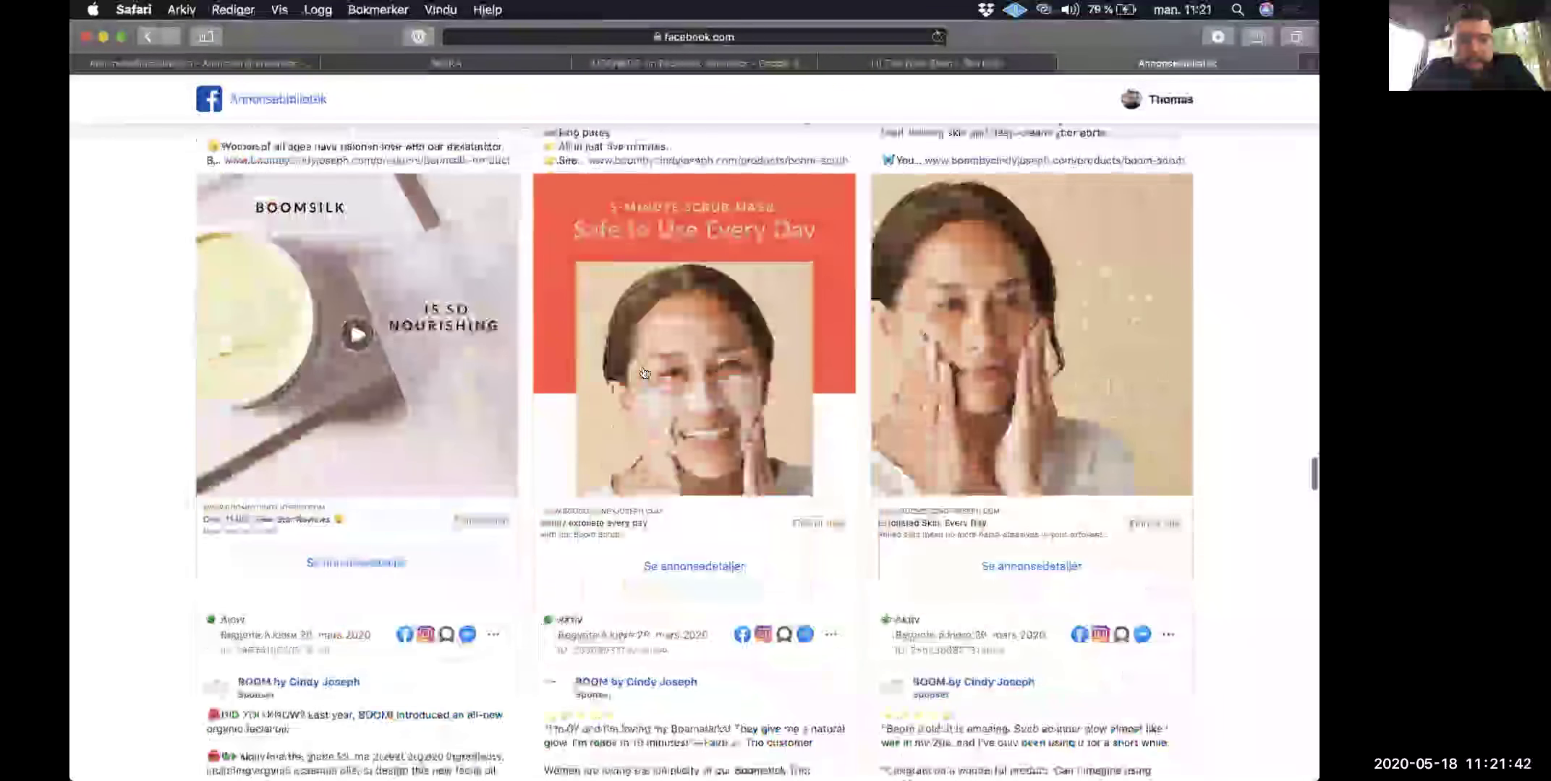